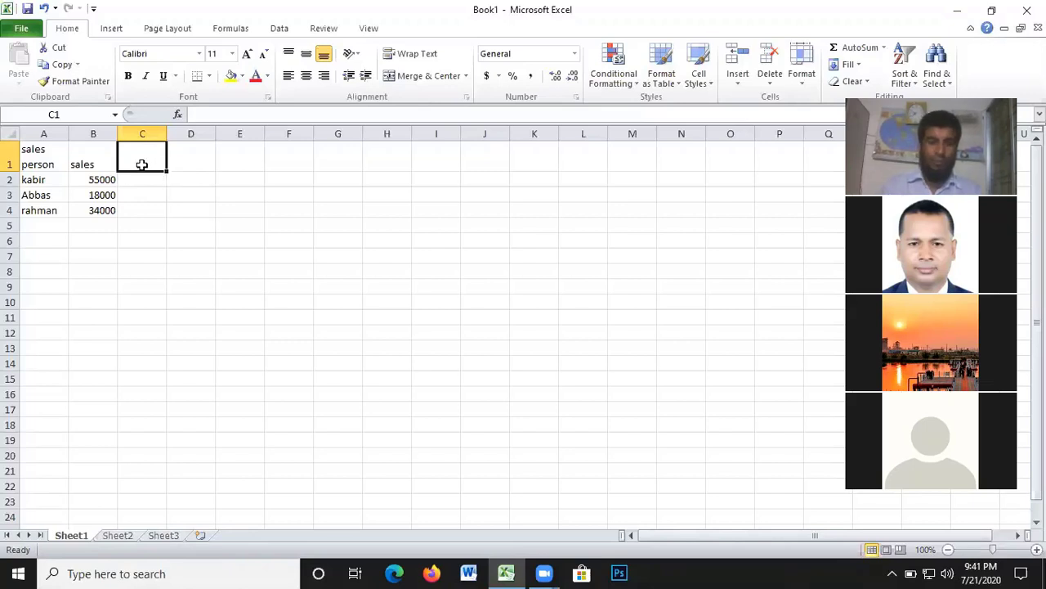
- Enter the heading 'commission' in C1 and widen column C to fit it
text(co)
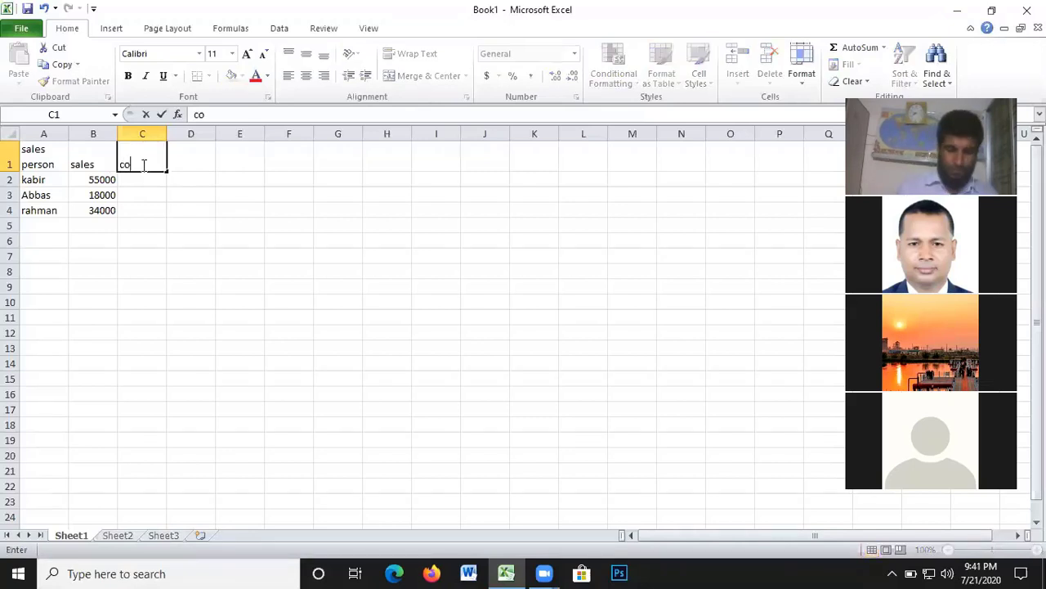
text(mmi)
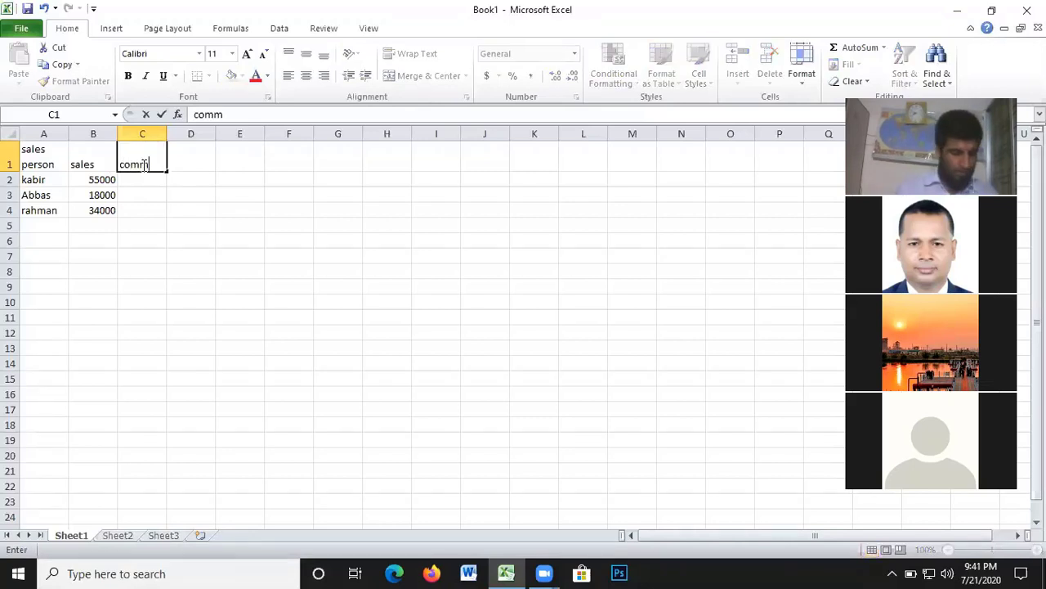
text(ssi)
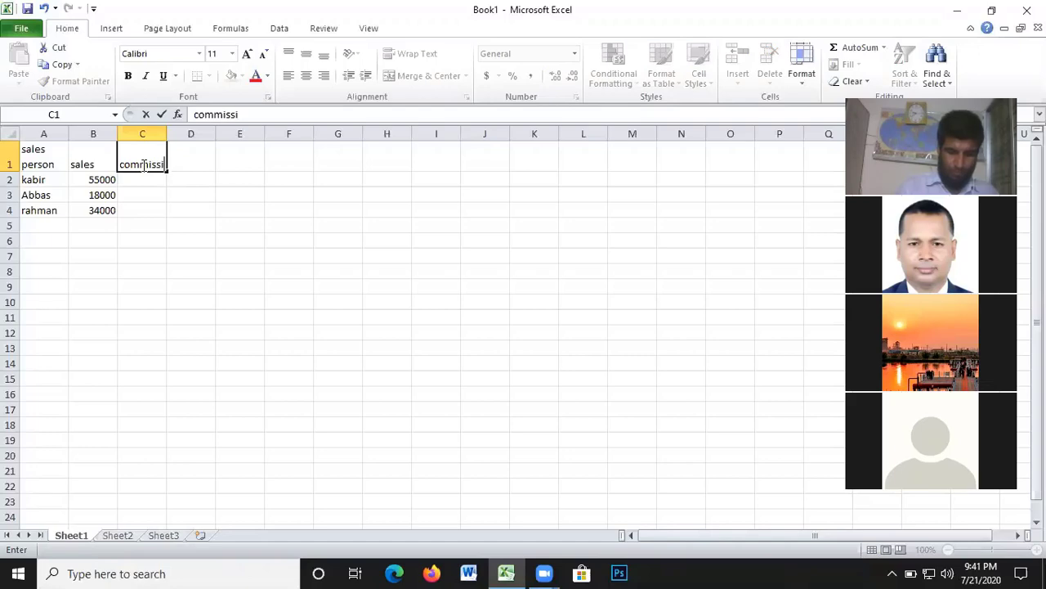
text(on)
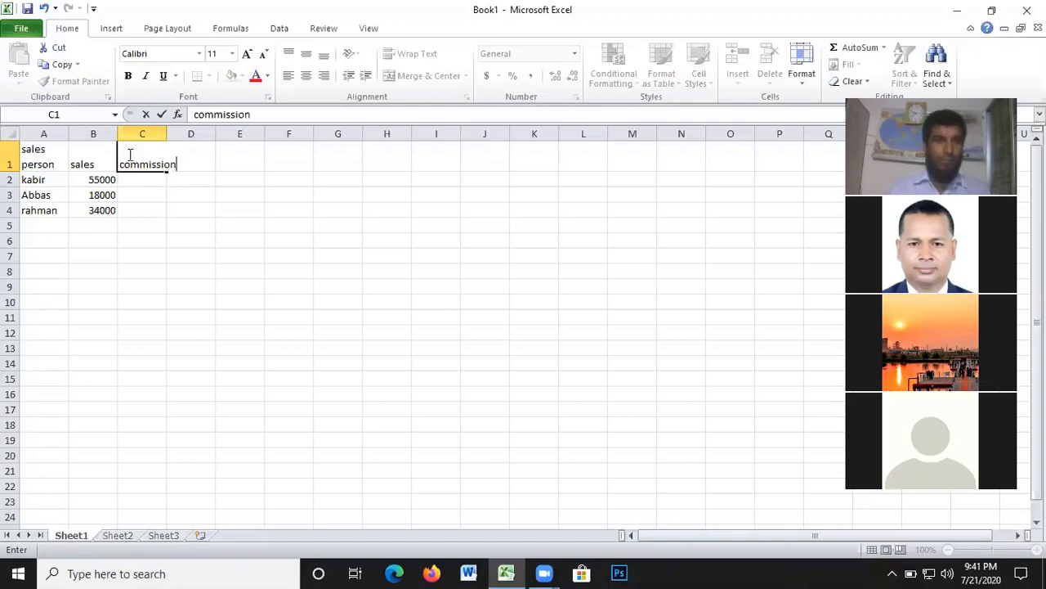
click(145, 181)
click(152, 162)
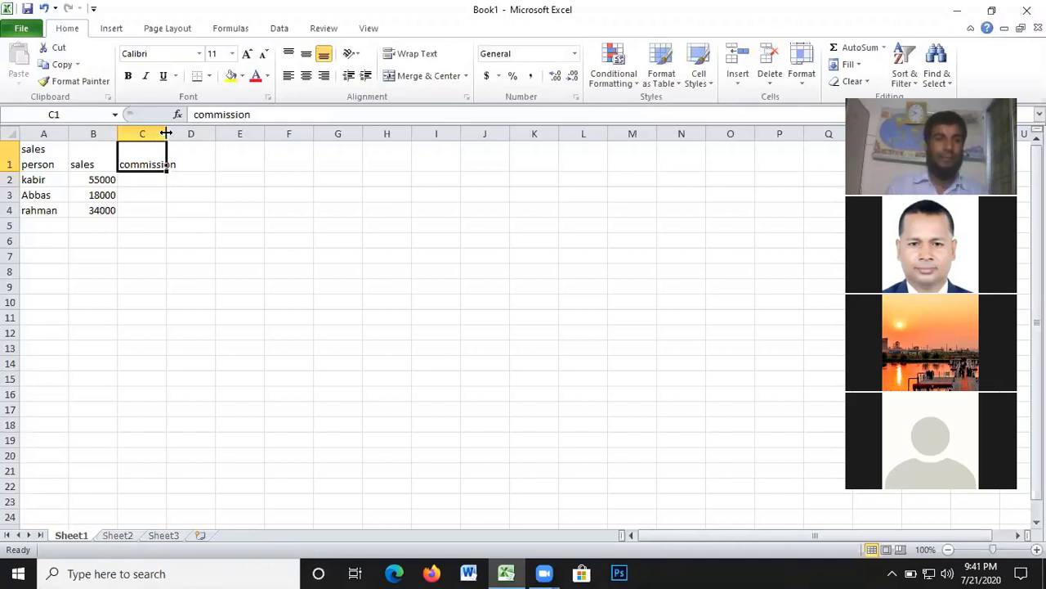
double_click(166, 133)
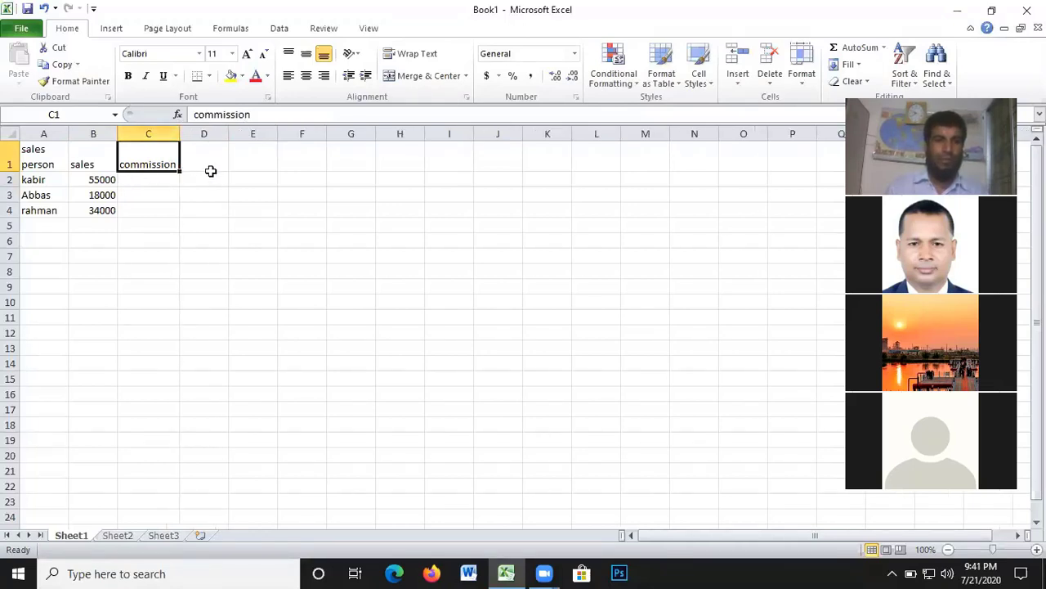
click(143, 180)
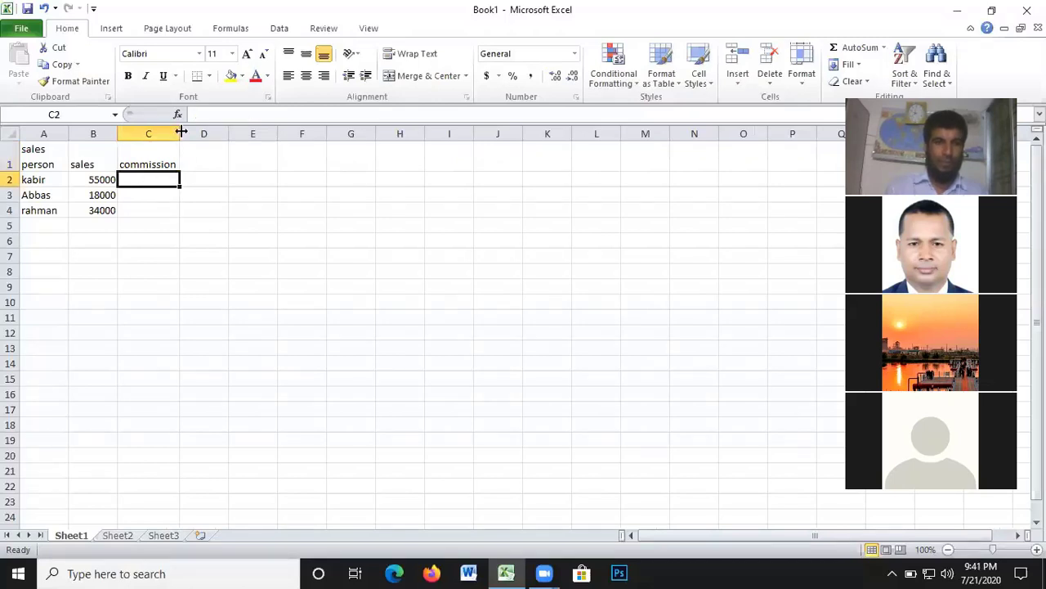
drag(181, 132, 180, 134)
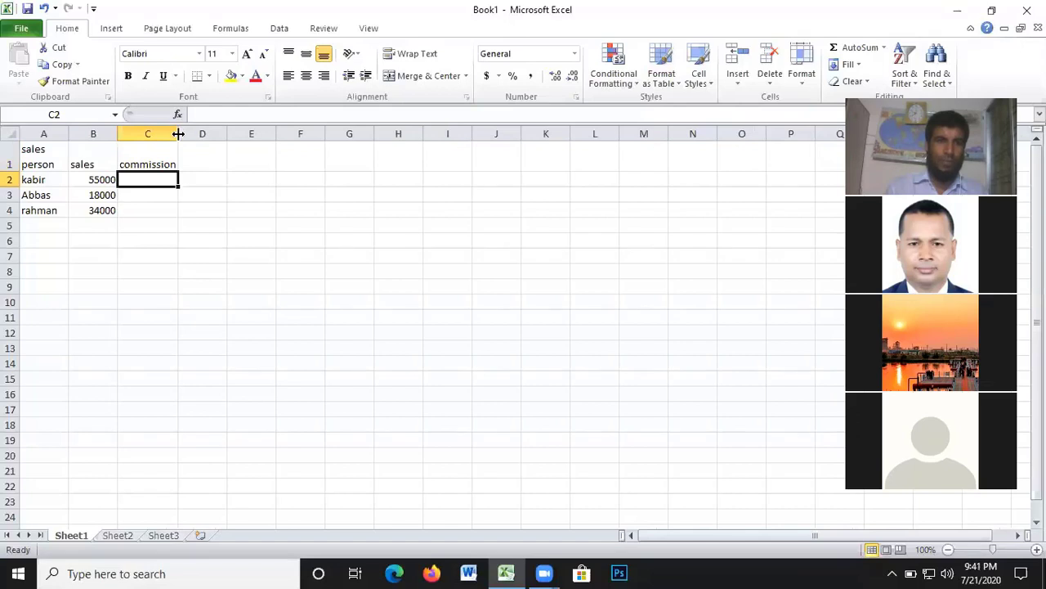
drag(178, 132, 179, 132)
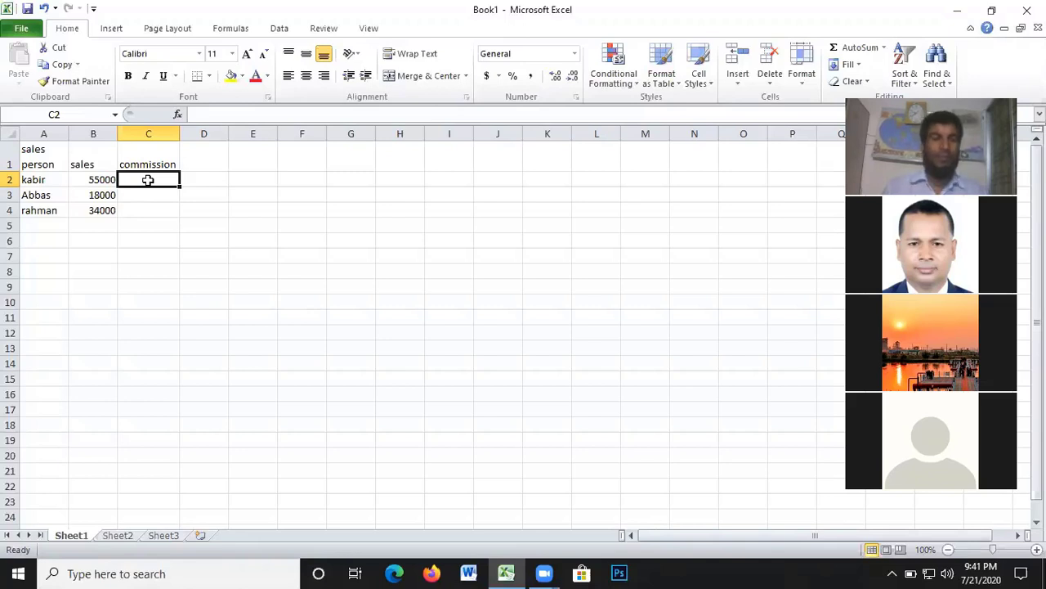
- Start C2's formula as =if(B2<=10000,B2*5%, and open a nested if
text(=)
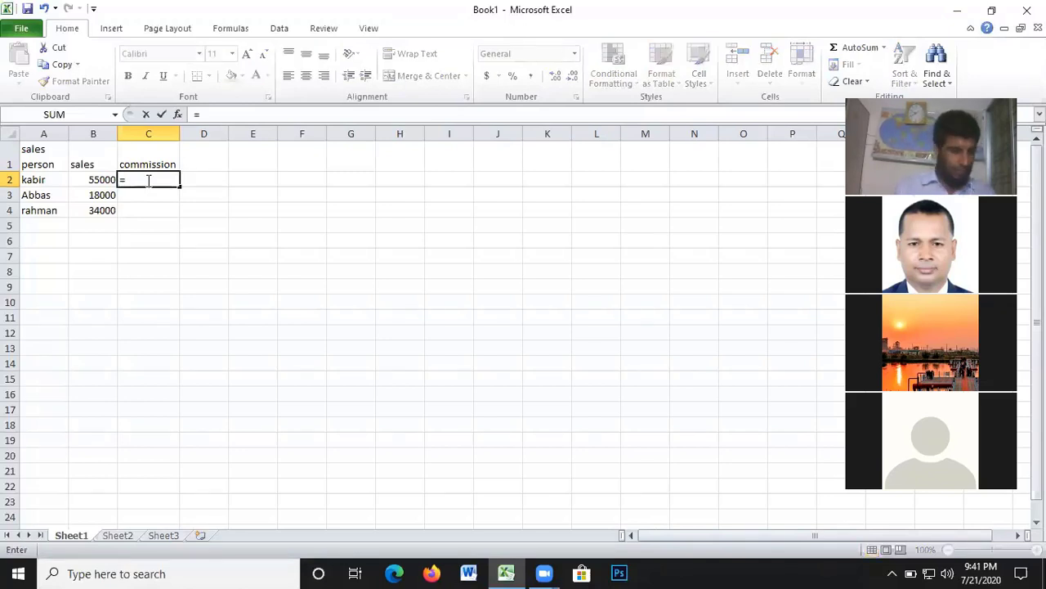
text(if)
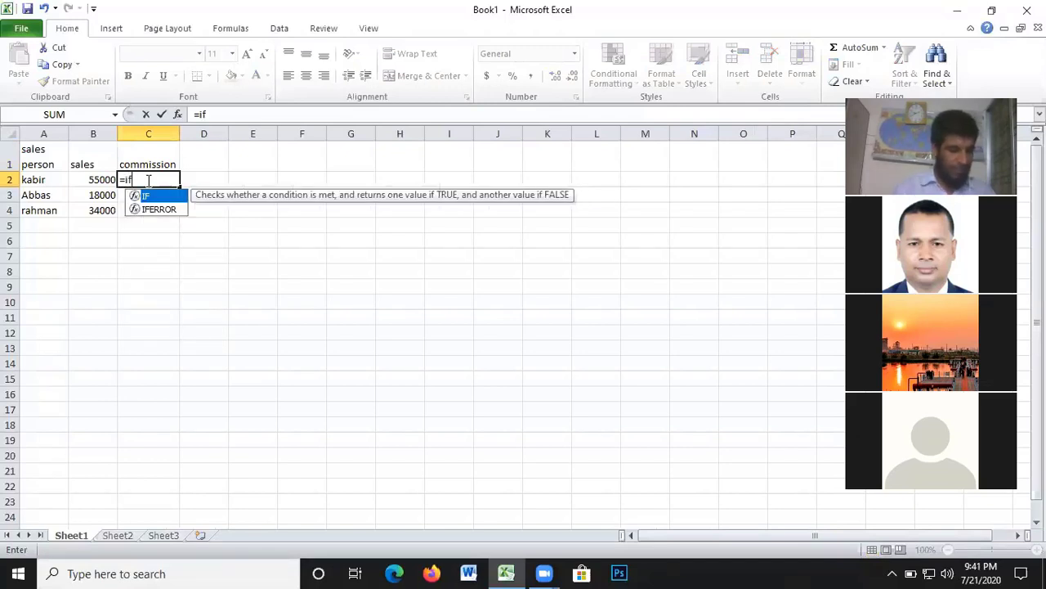
text(()
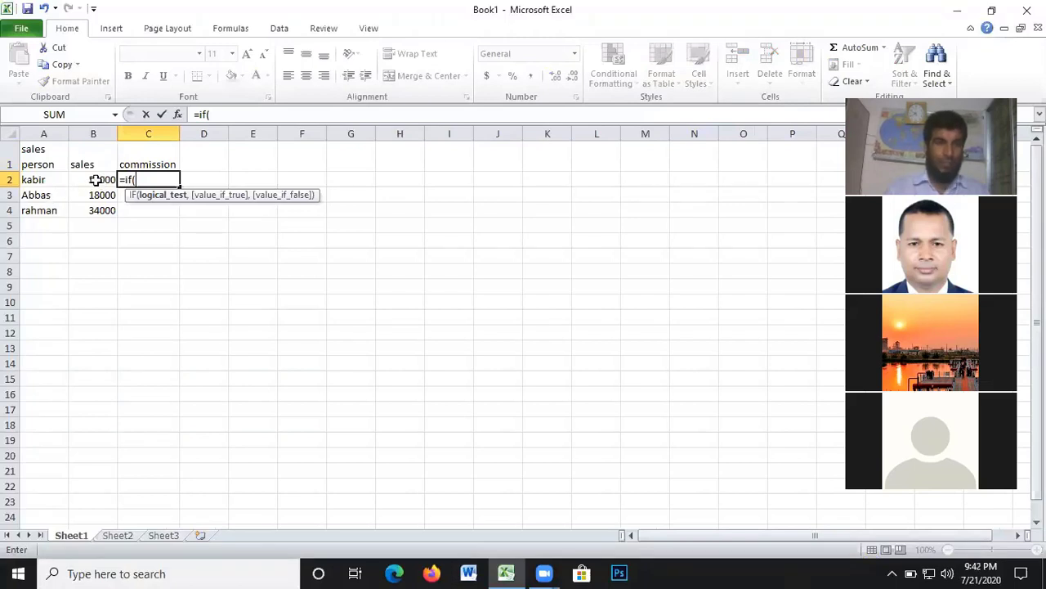
click(95, 180)
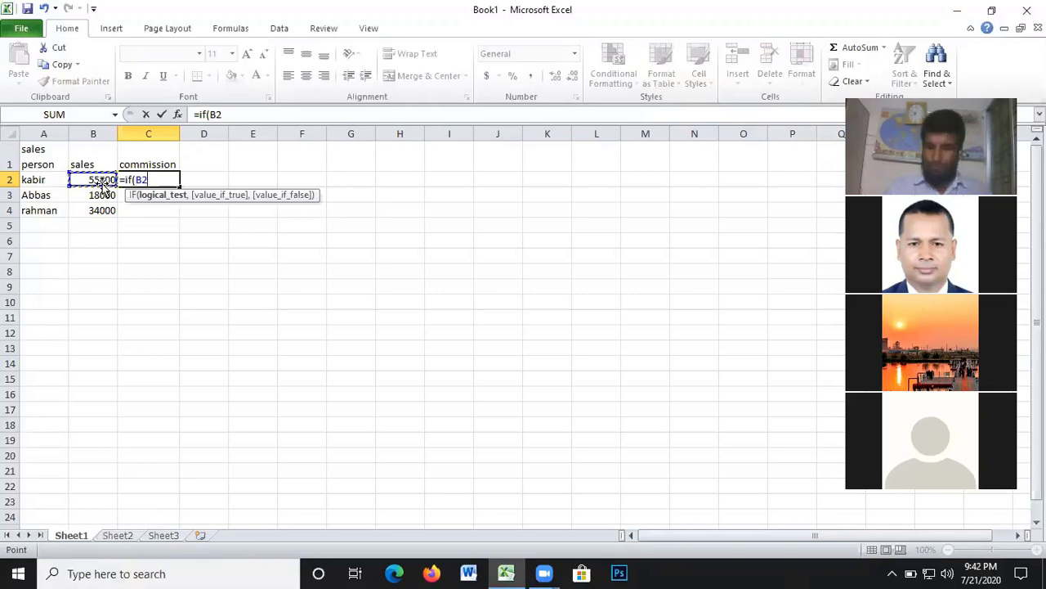
text(<)
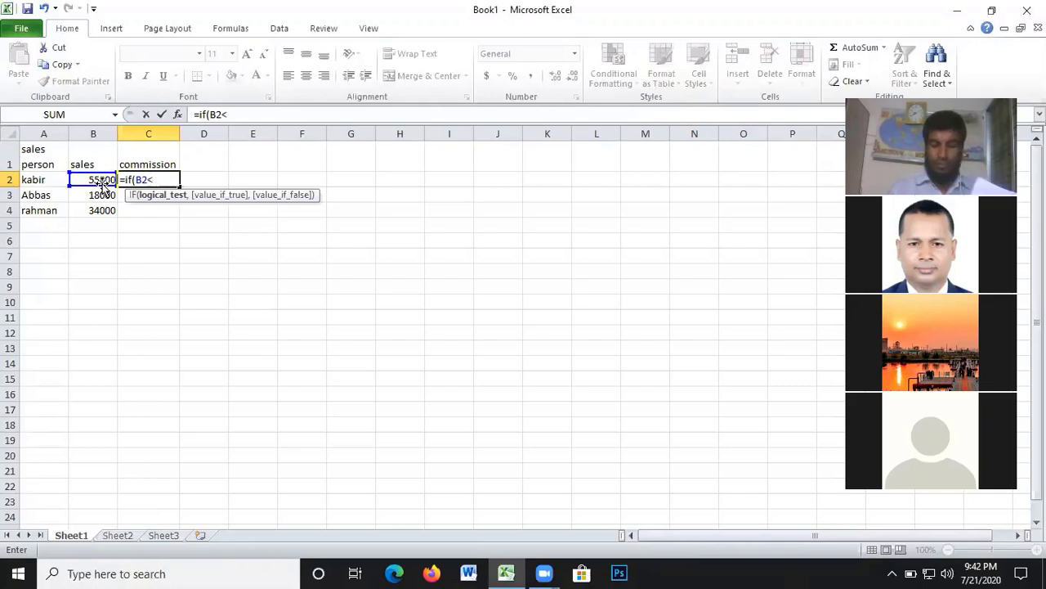
text(=)
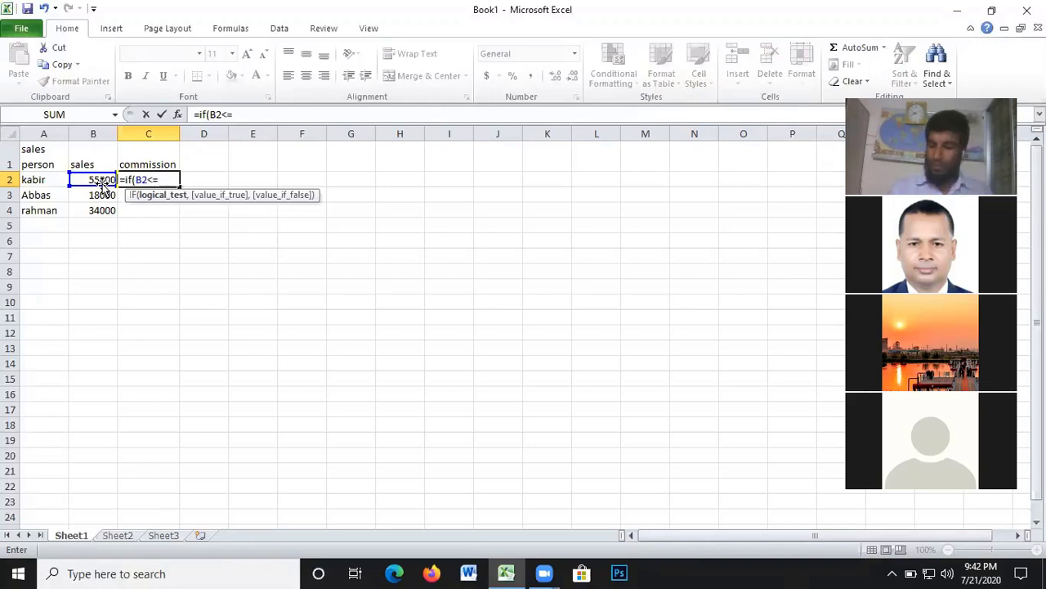
text(10000)
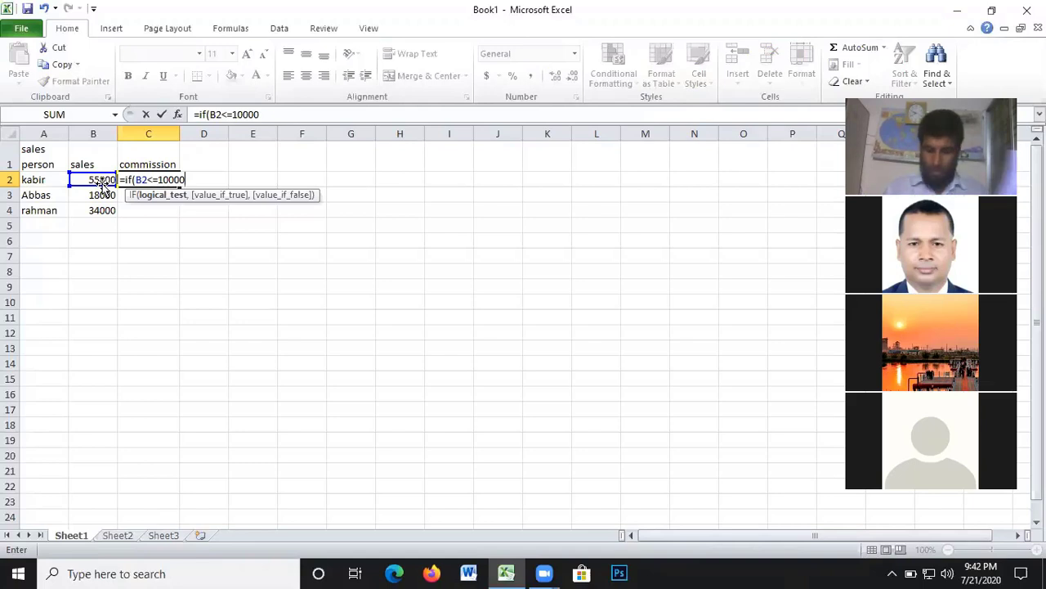
text(,)
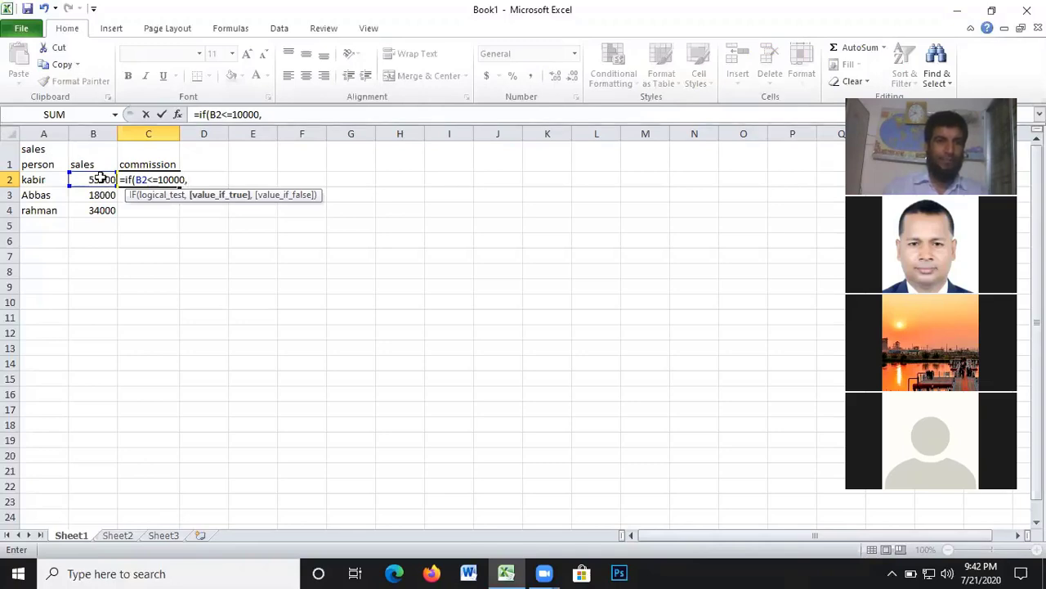
click(100, 178)
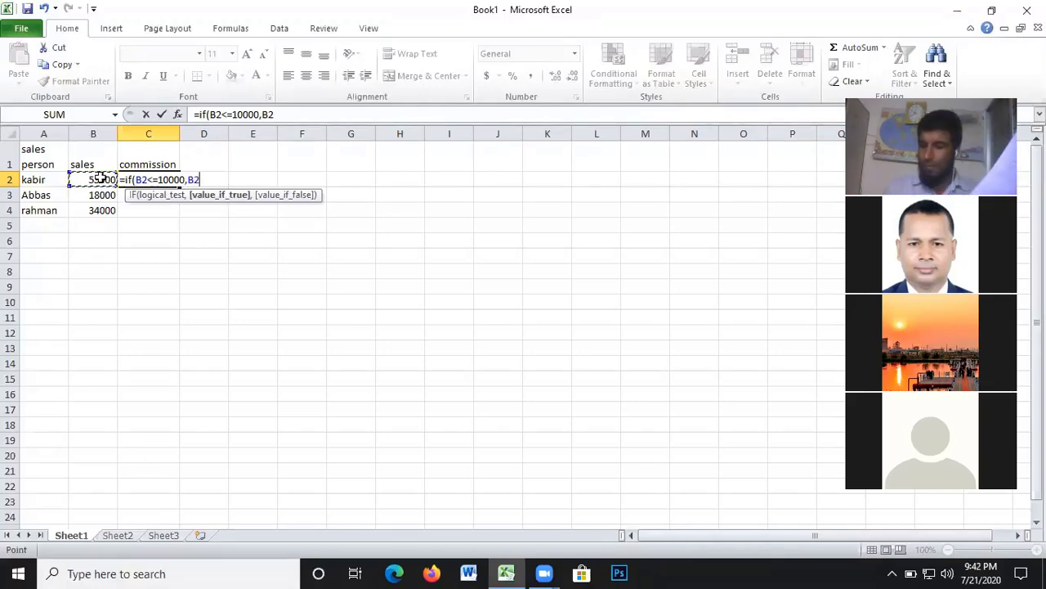
text(*5)
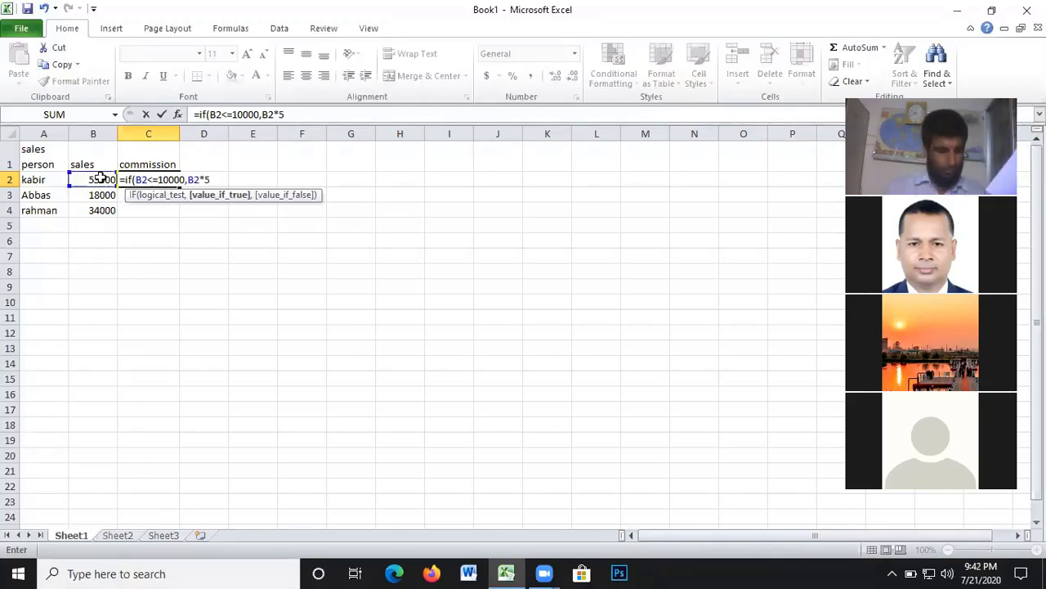
text(%)
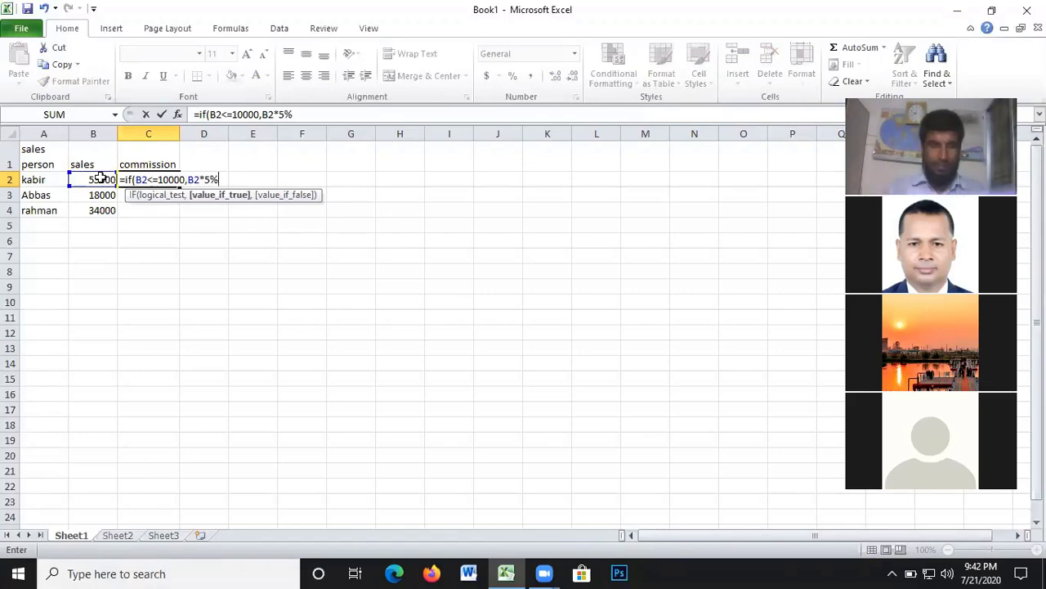
text(,)
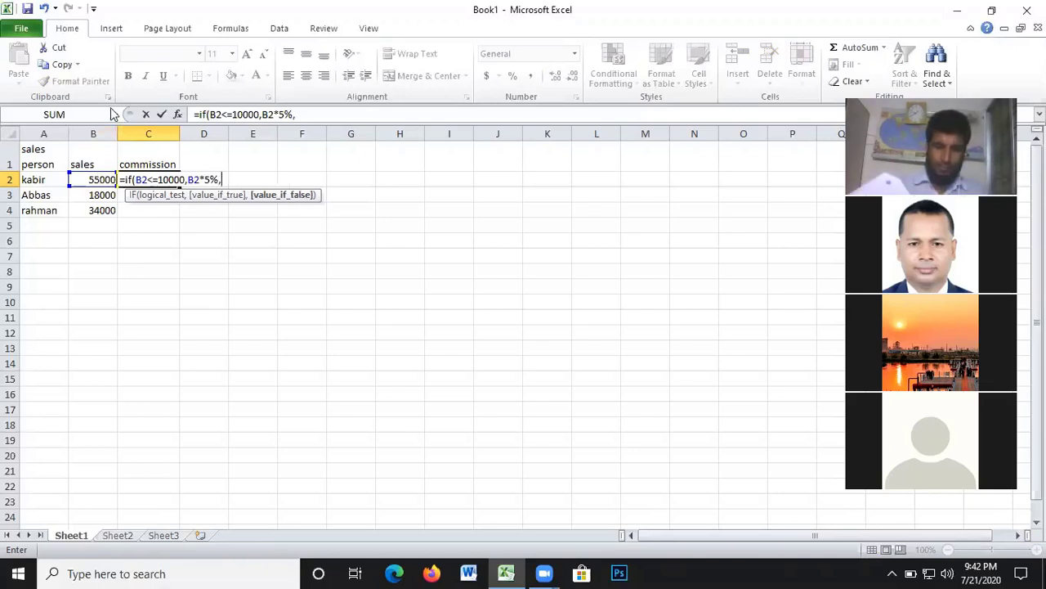
text(i)
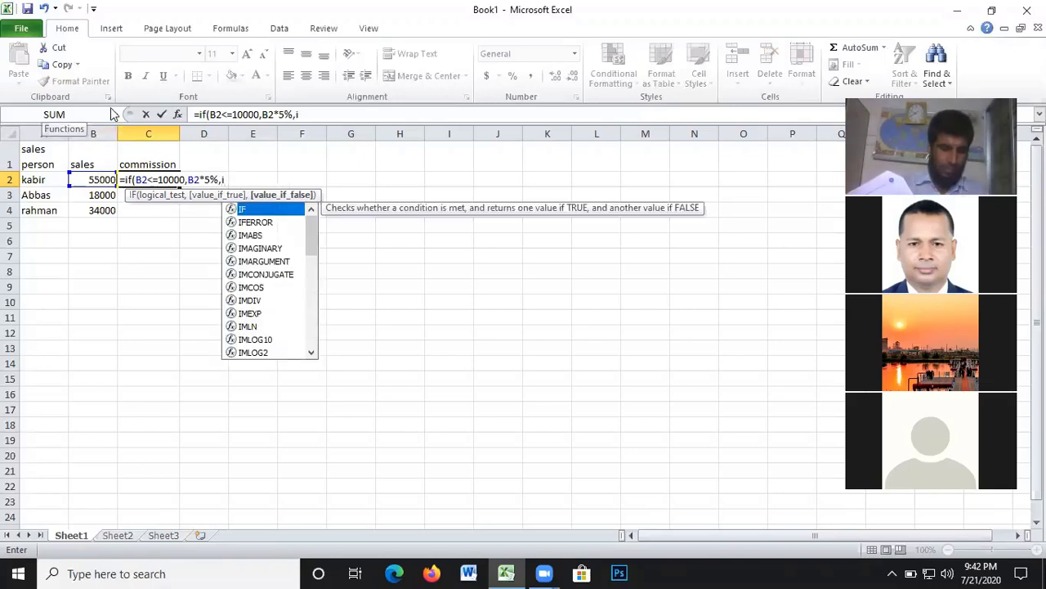
text(f)
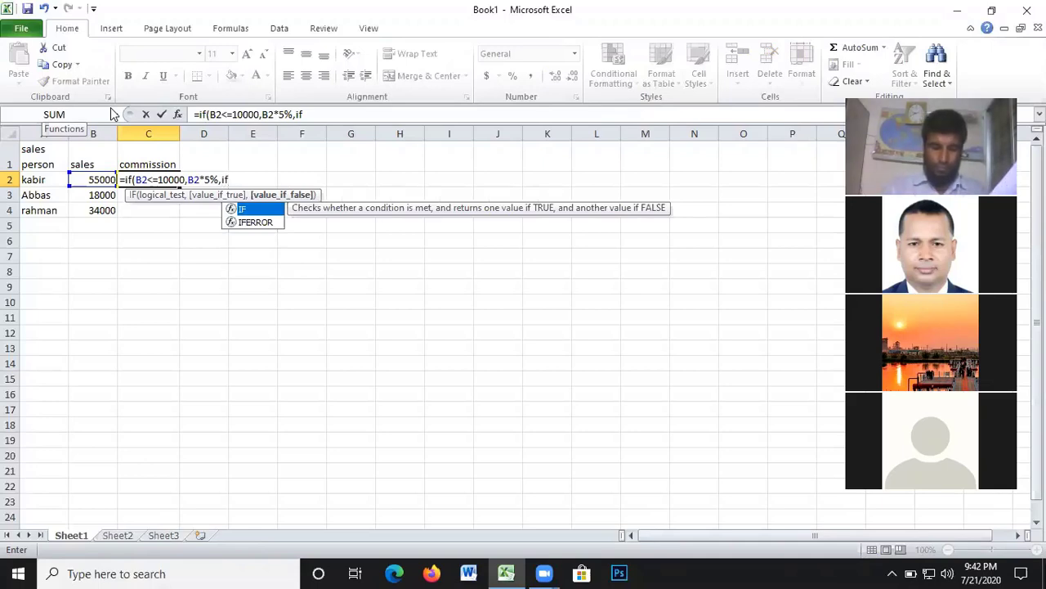
text(()
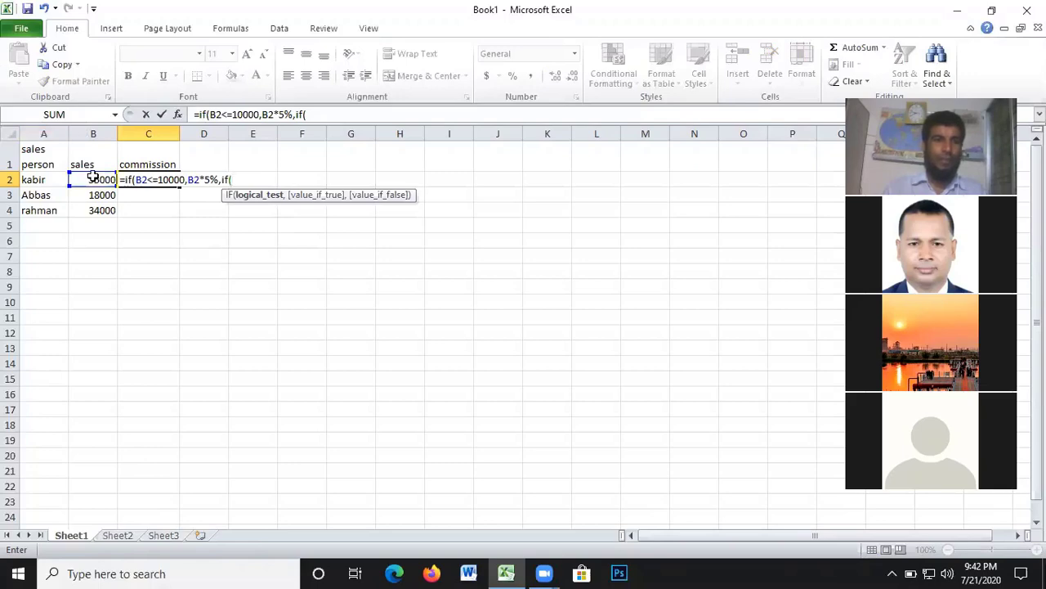
- Add the nested condition if(B2<= to the C2 formula, removing stray cell references
click(96, 178)
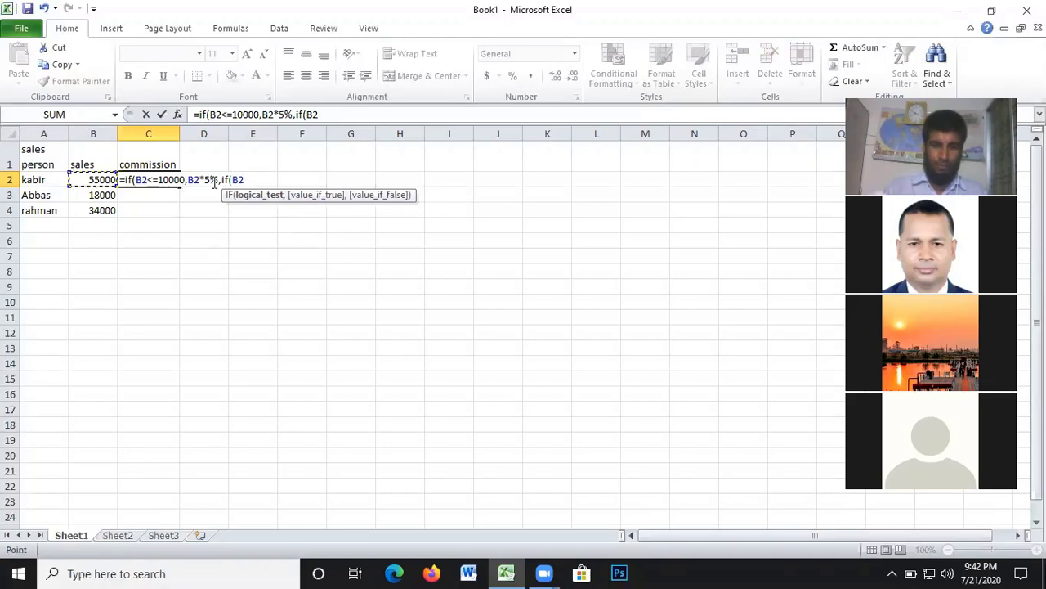
text(<)
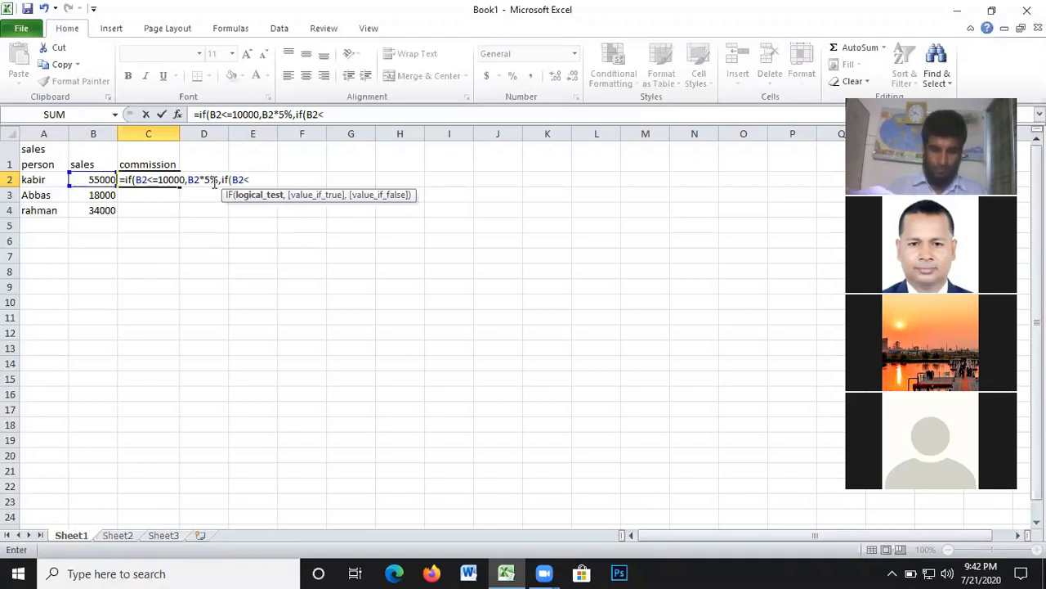
text(=)
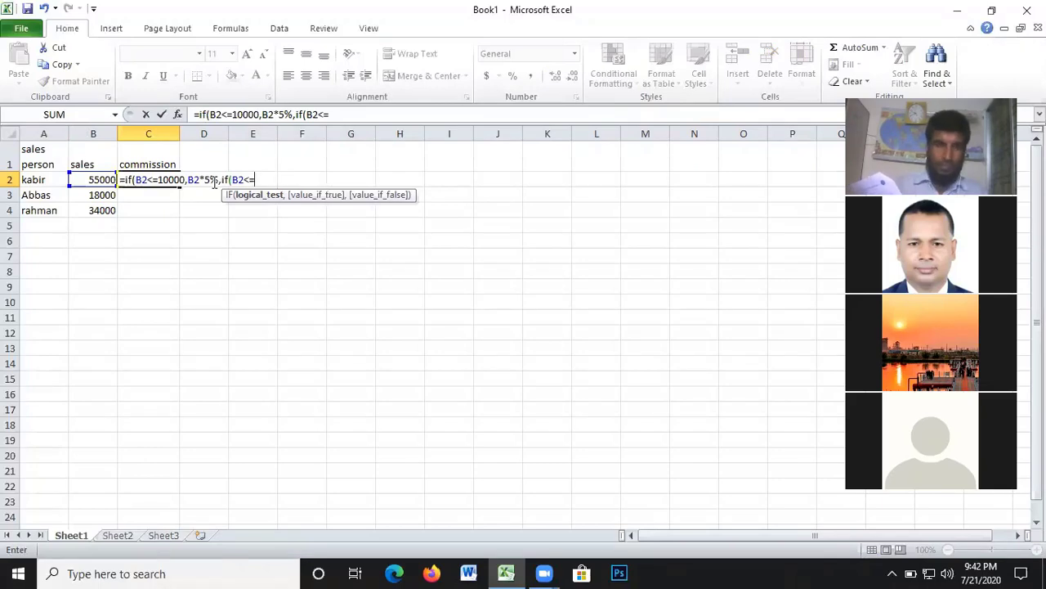
key(Left)
key(Left)
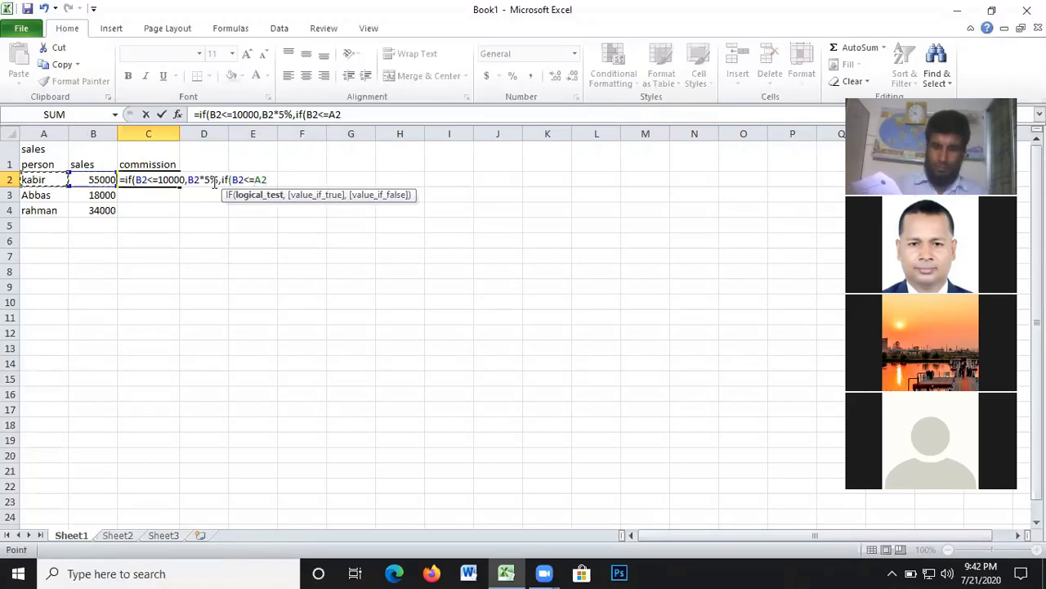
key(BackSpace)
key(BackSpace)
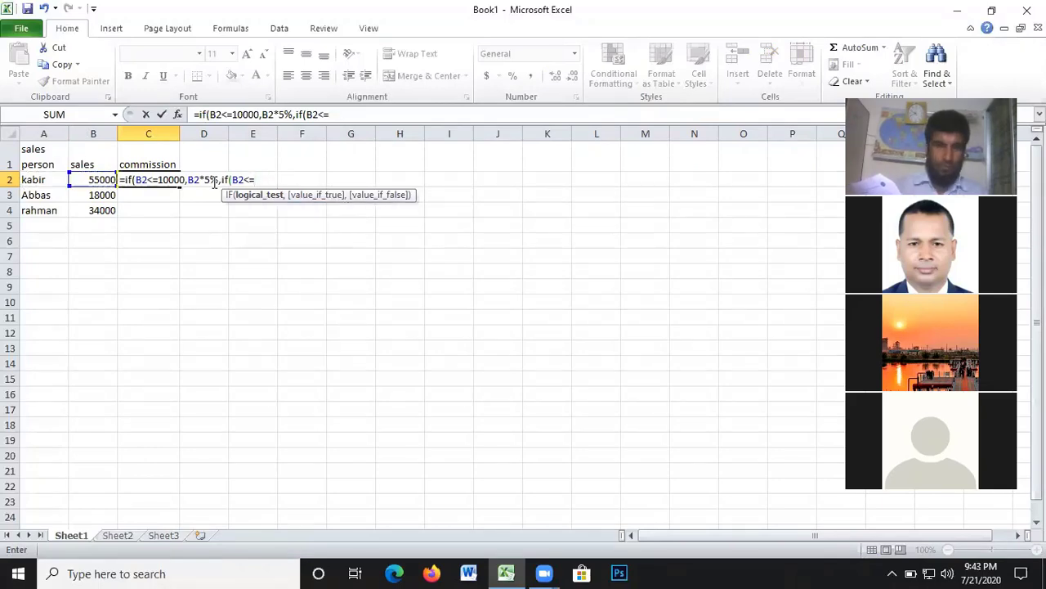
key(Left)
key(shift+Right)
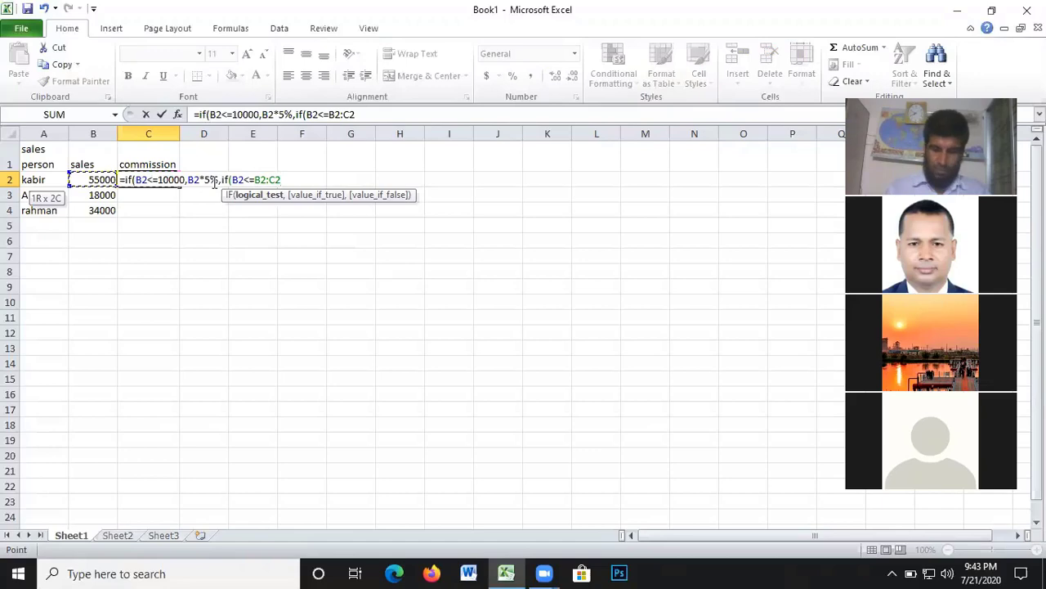
key(BackSpace)
key(BackSpace)
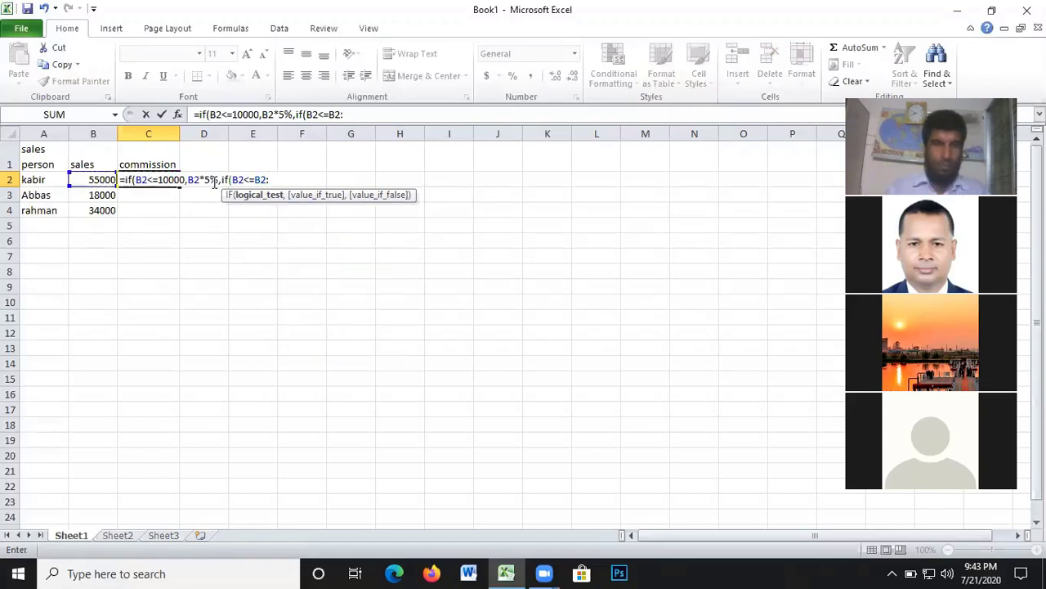
key(BackSpace)
key(BackSpace)
key(BackSpace)
- Make the second tier test B2<=20000 paying B2*7, then begin another if(B2<= test
click(329, 114)
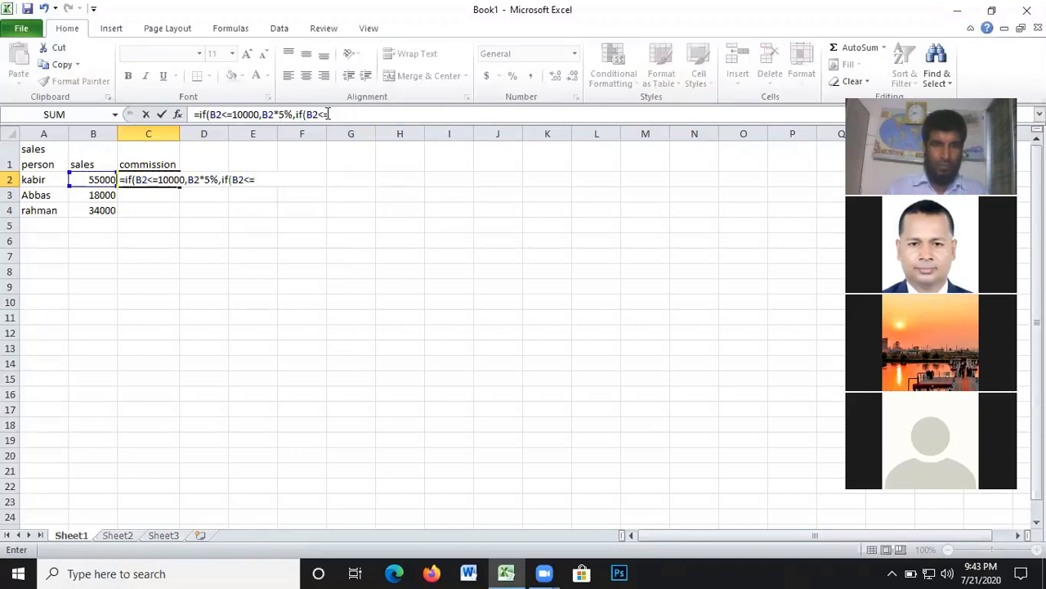
drag(328, 114, 309, 114)
drag(304, 115, 298, 114)
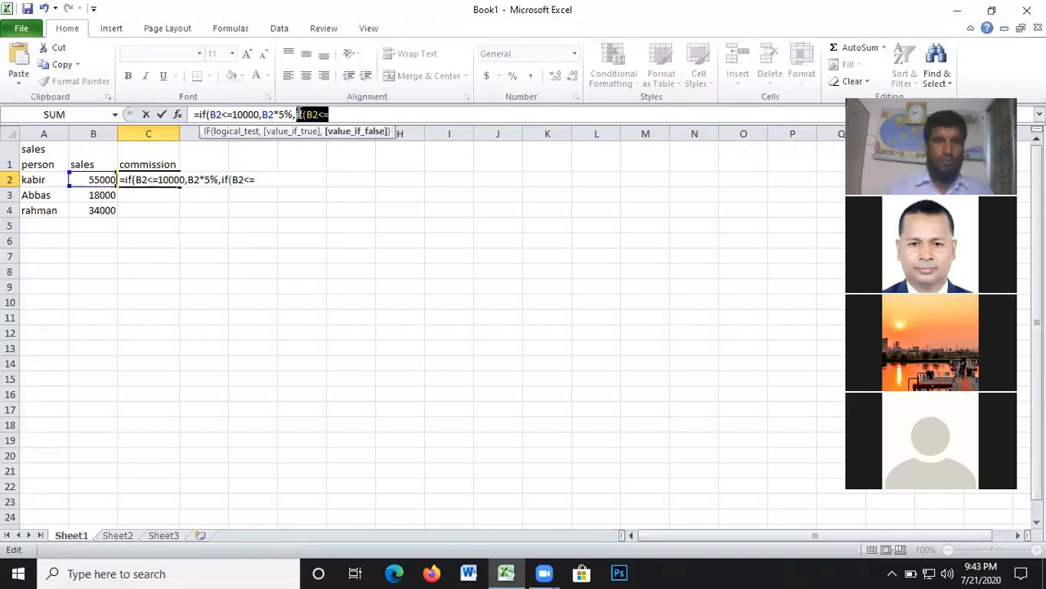
click(340, 115)
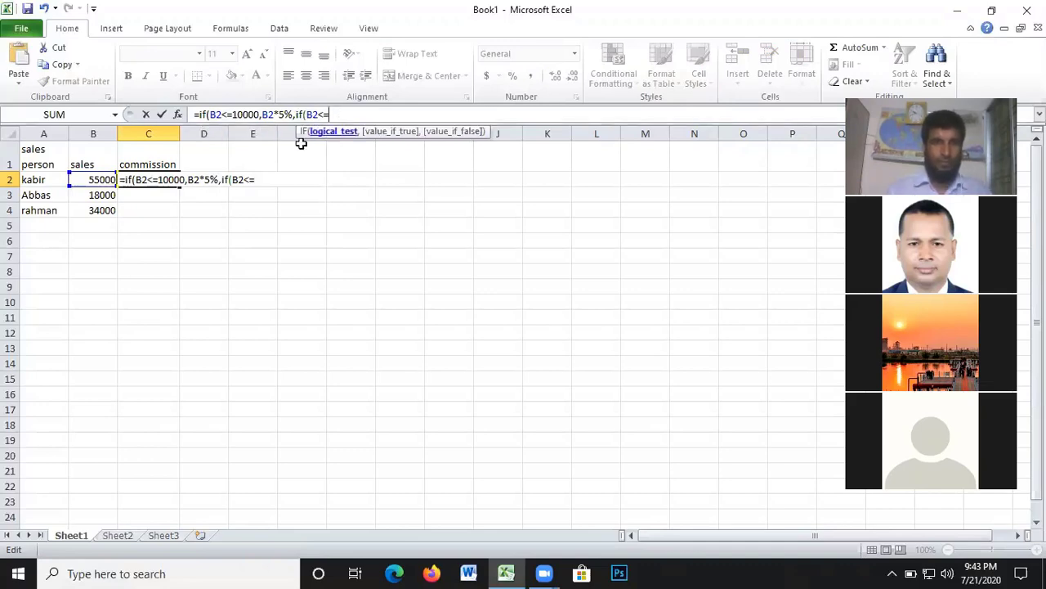
click(258, 180)
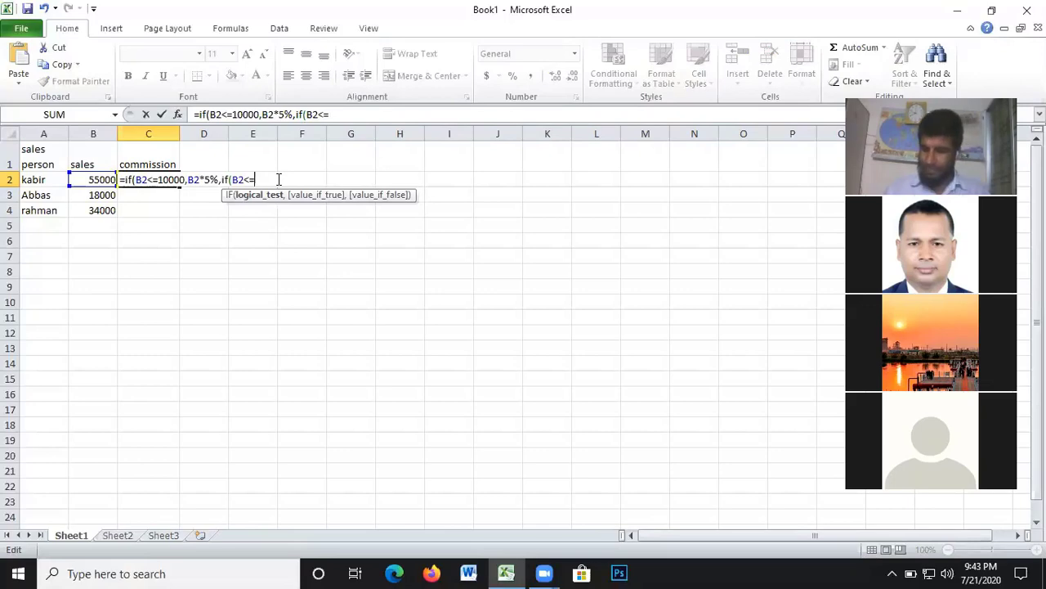
text(20000)
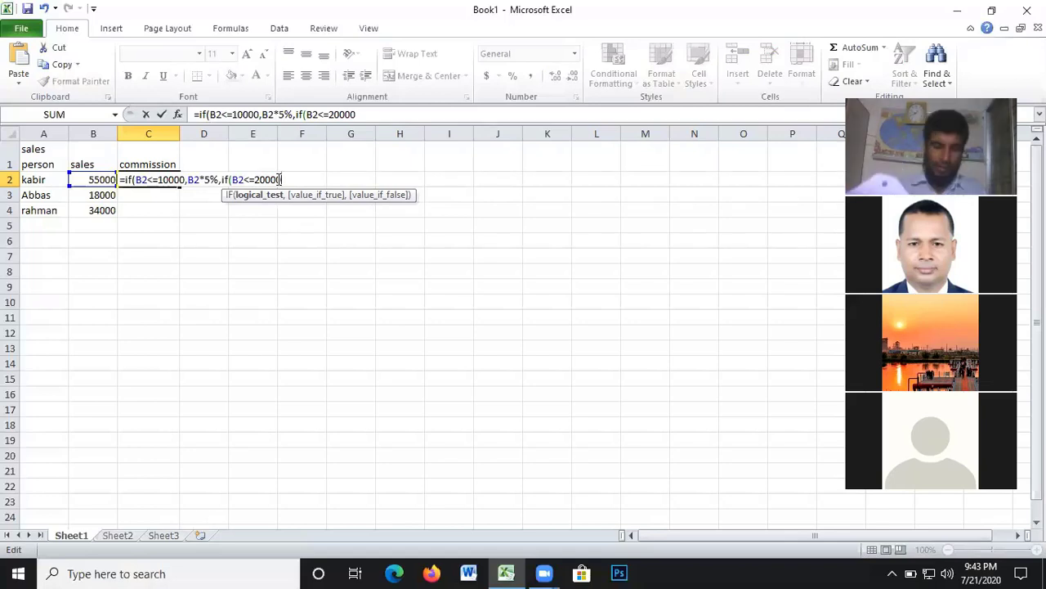
text(,)
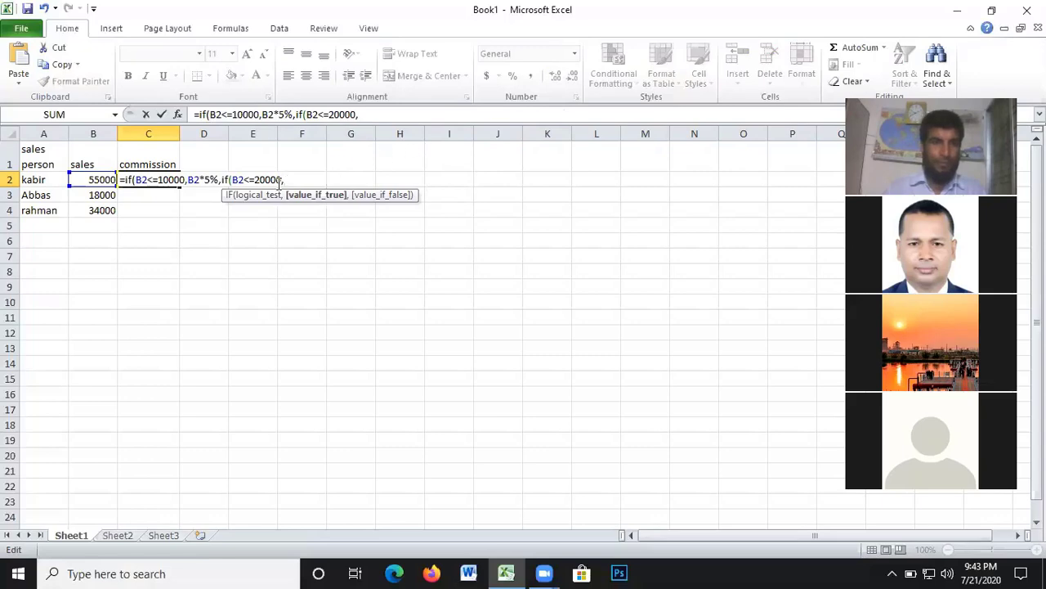
click(90, 179)
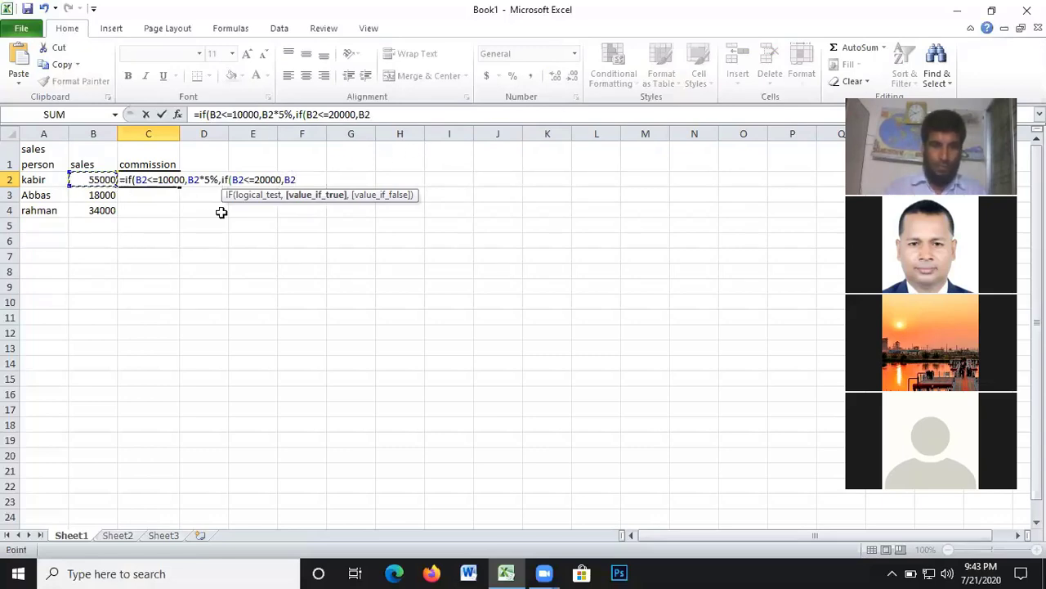
text(*)
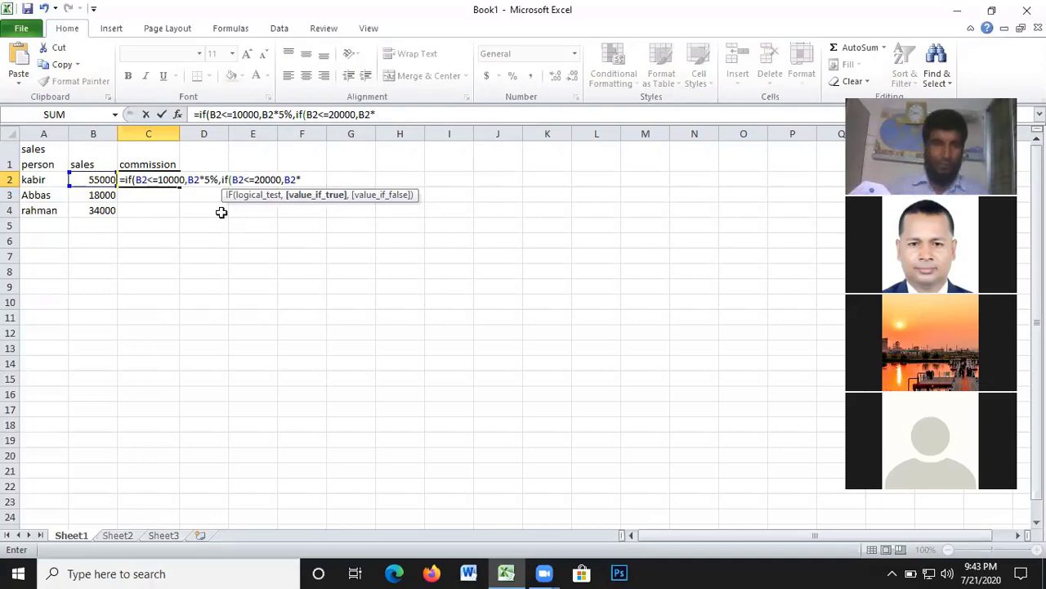
text(7)
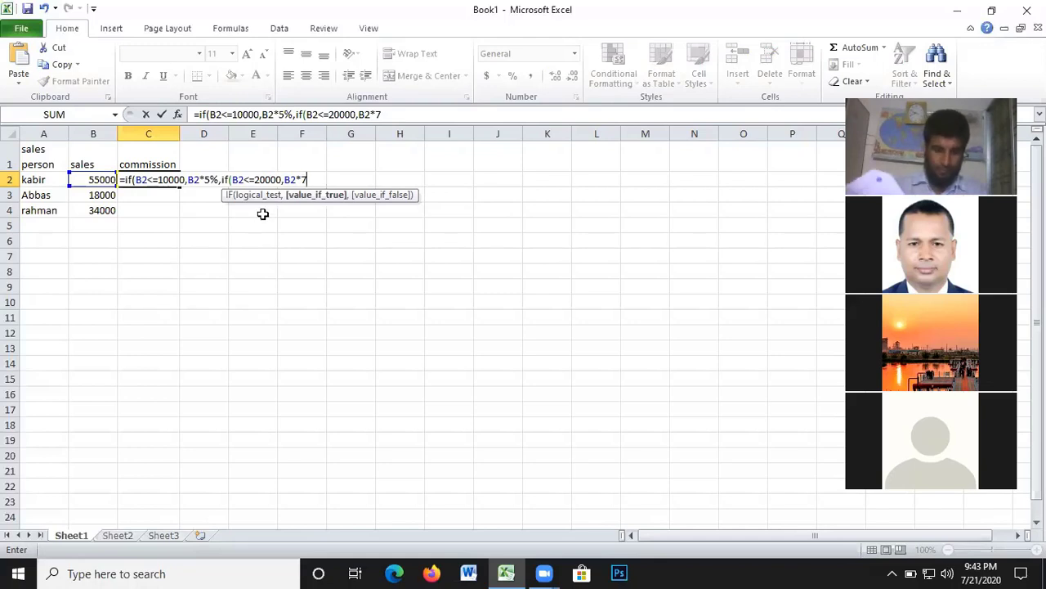
text(,)
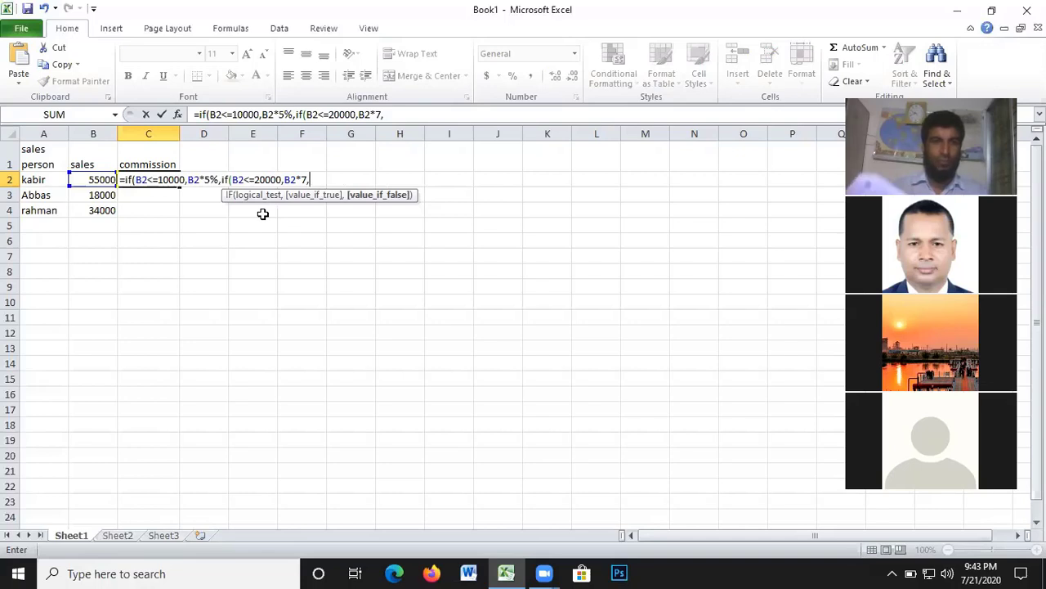
text(if(B2<=)
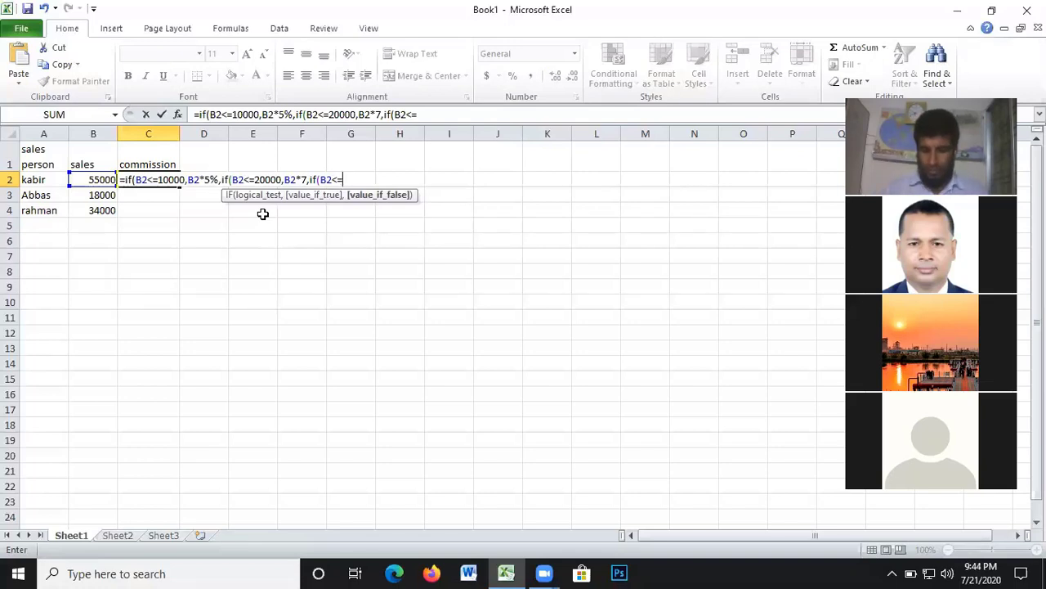
- Add the 30000 tier paying B2*10%, followed by the start of another if
text(30000)
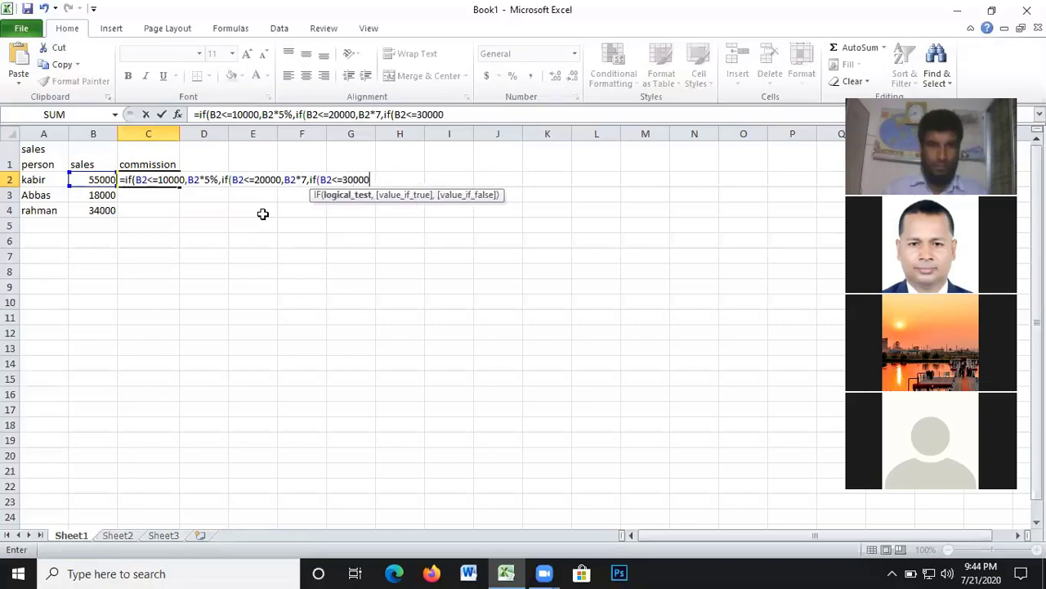
text(,)
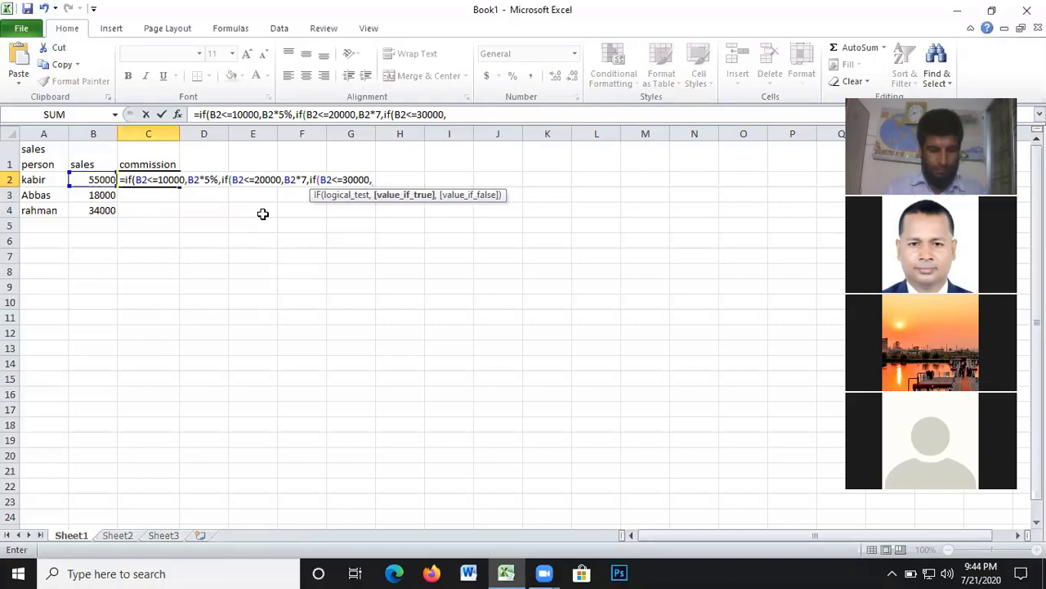
click(90, 181)
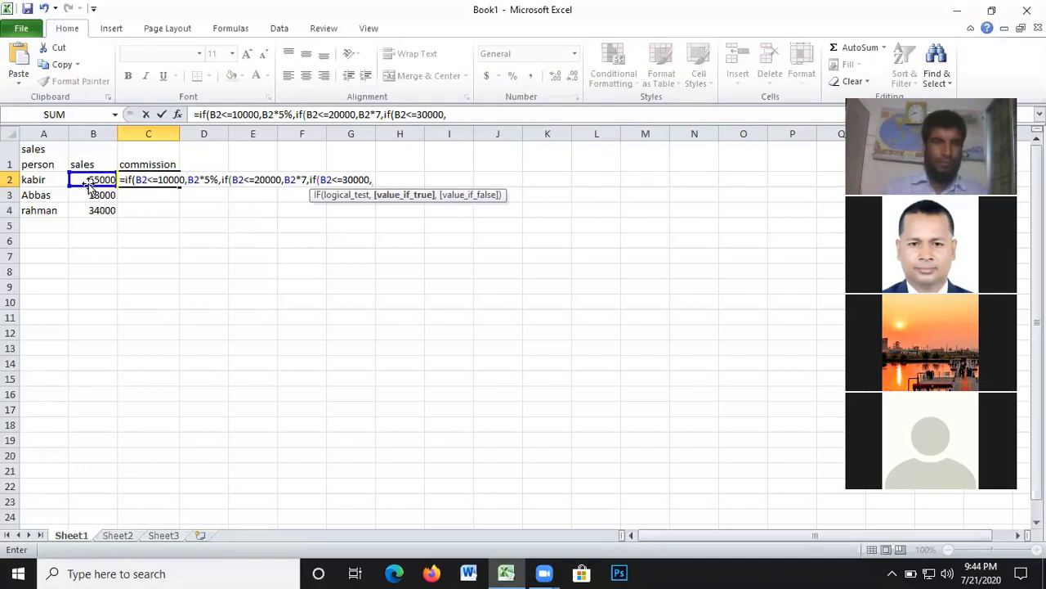
text(*)
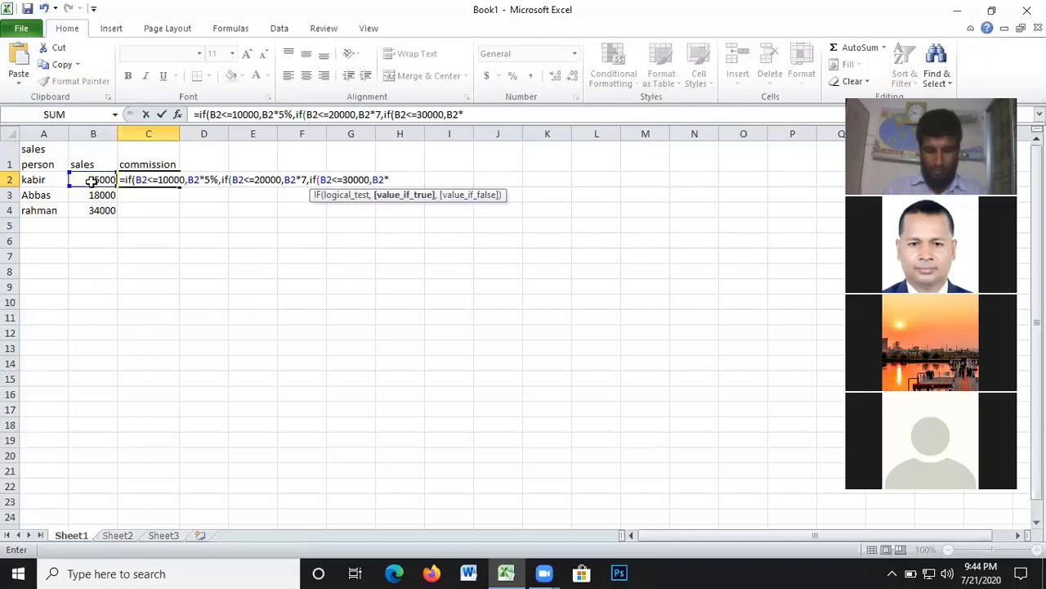
text(10)
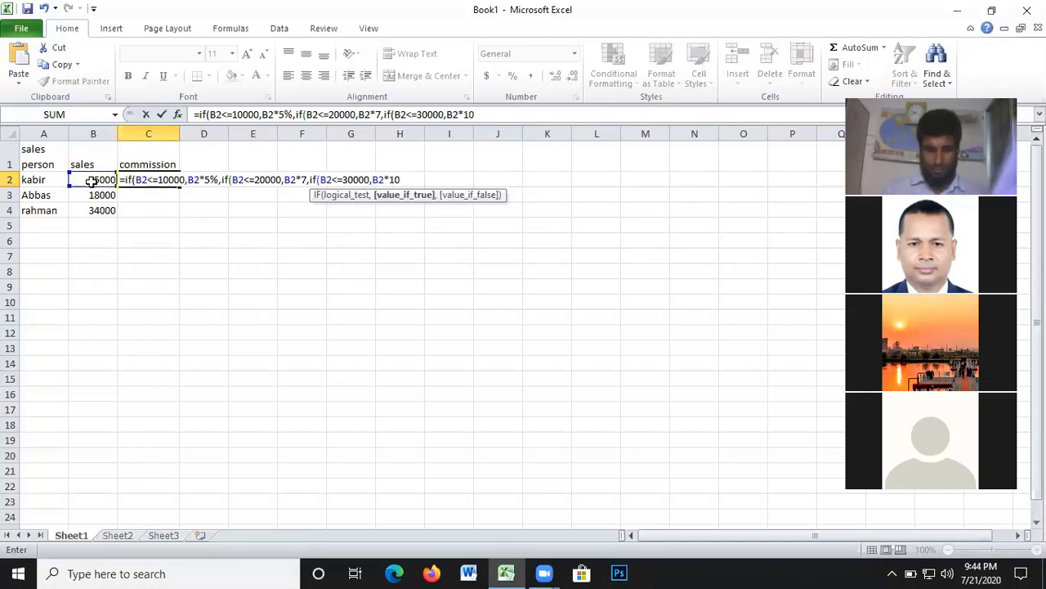
text(%)
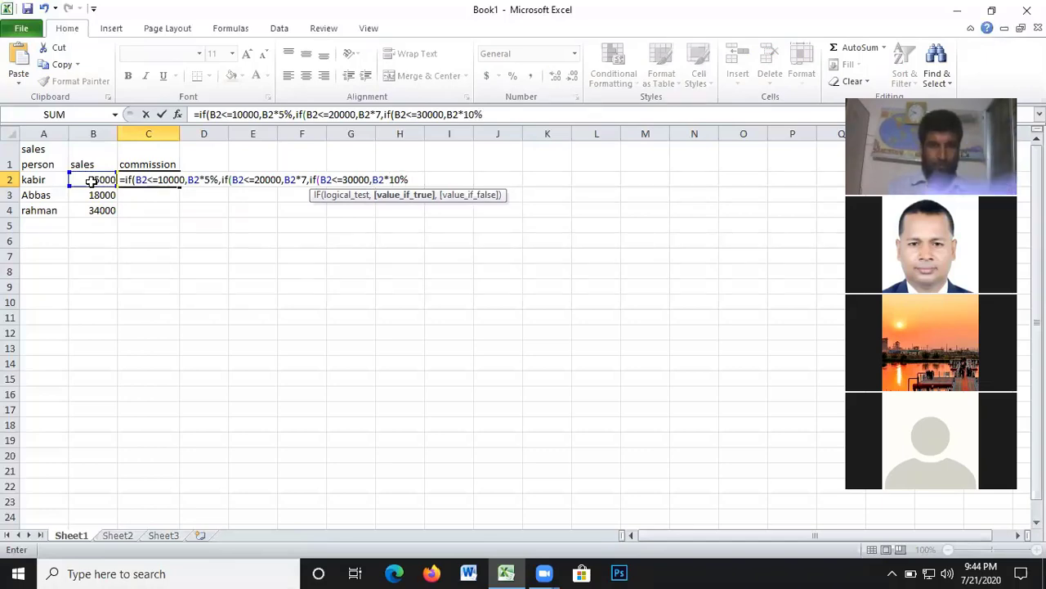
text(,)
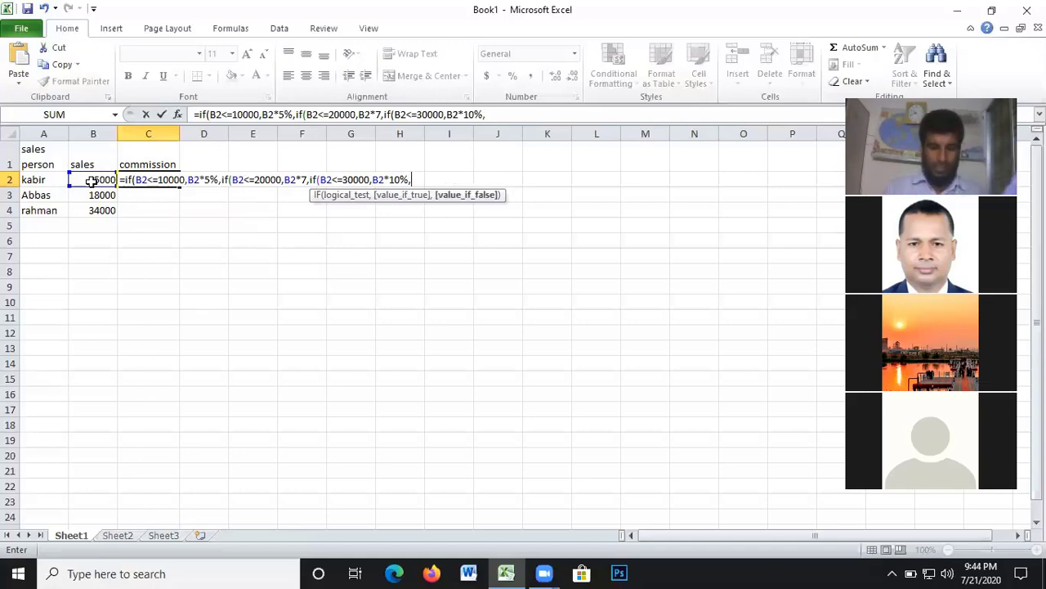
text(if)
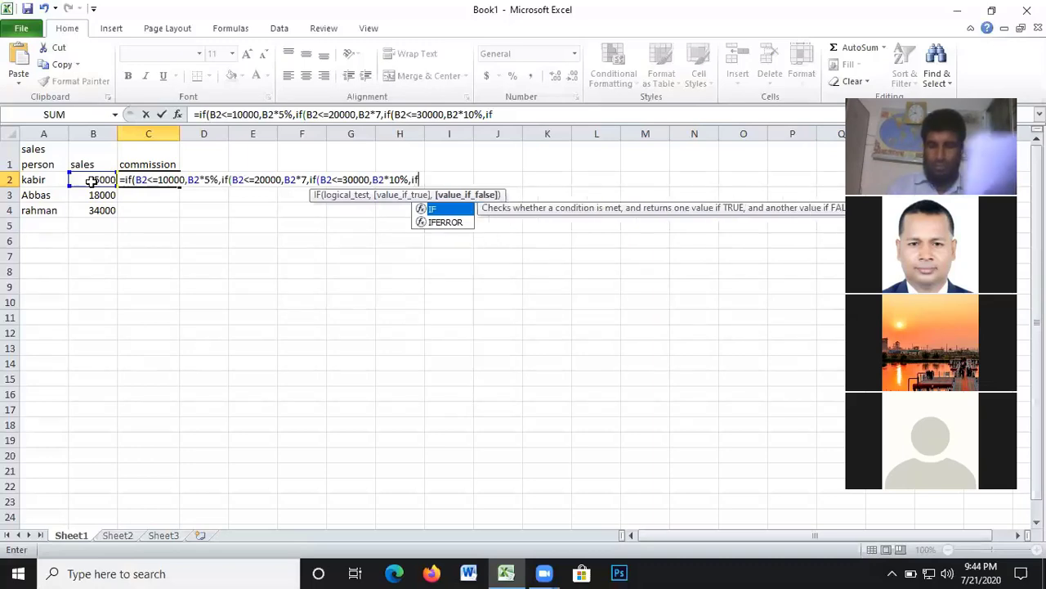
- Add a fourth tier testing B2<=40000 that pays B2*12%, fixing the stray comma
key(BackSpace)
key(BackSpace)
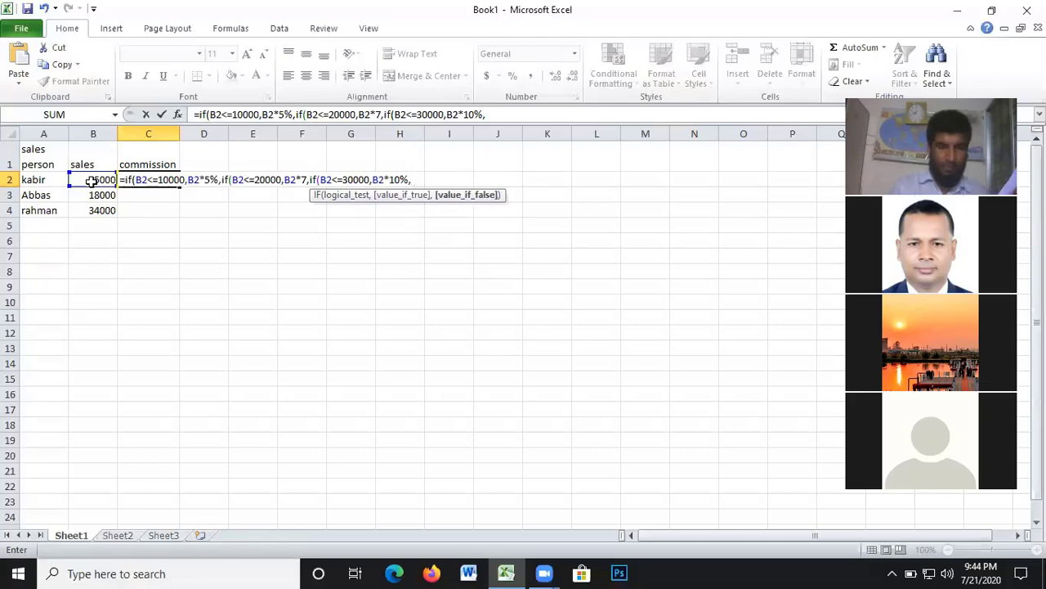
text(if(B2<=)
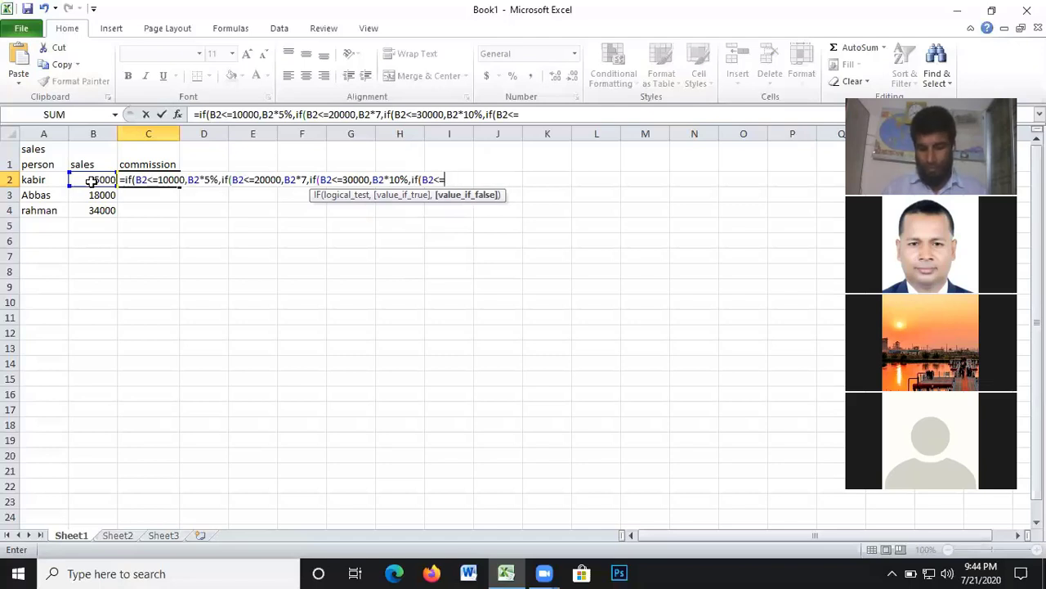
text(4)
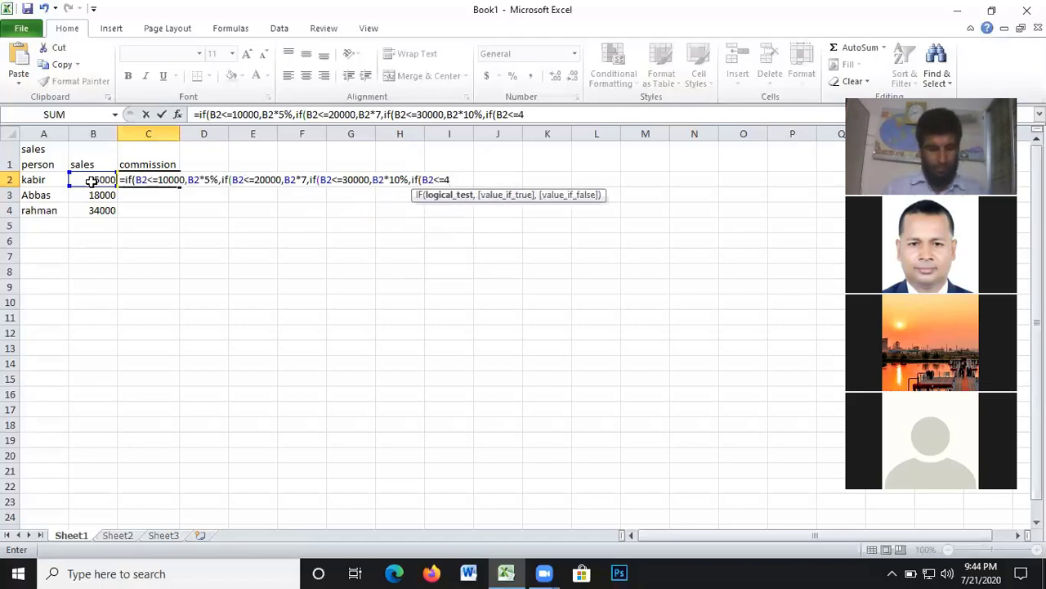
text(000)
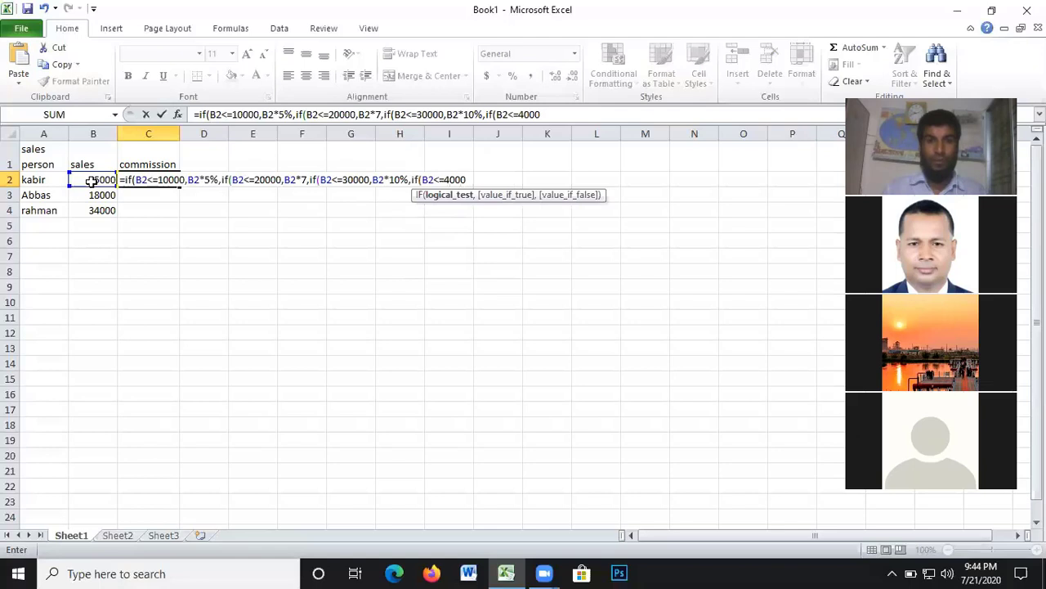
text(0)
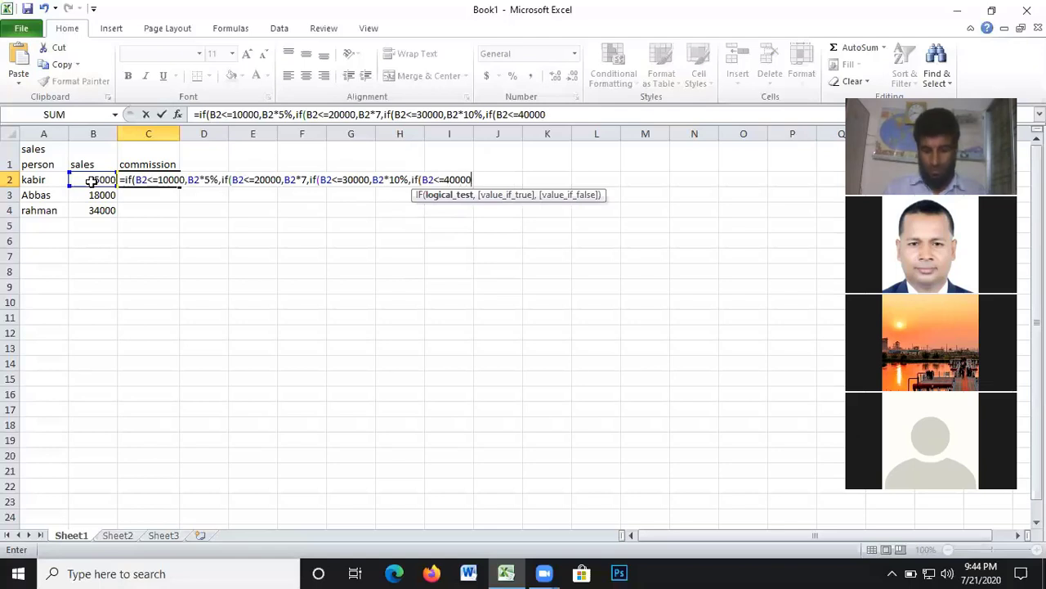
text(,)
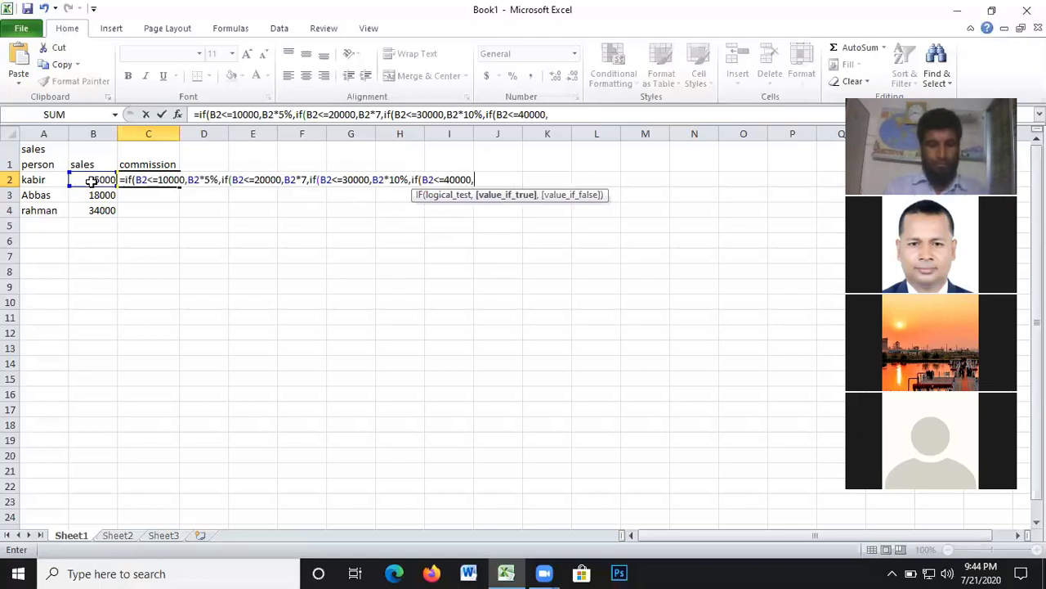
click(92, 181)
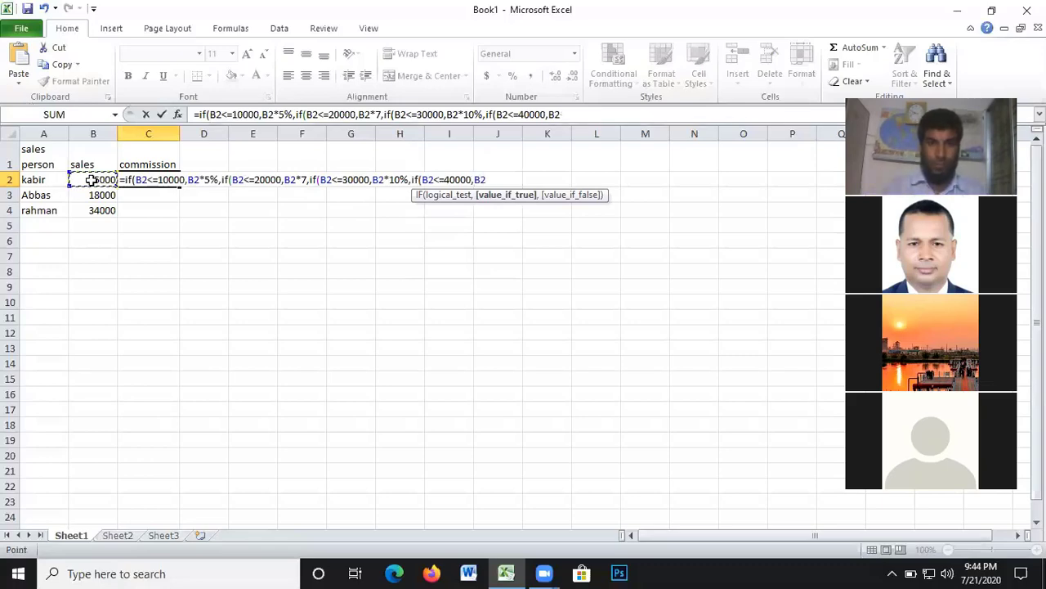
text(*)
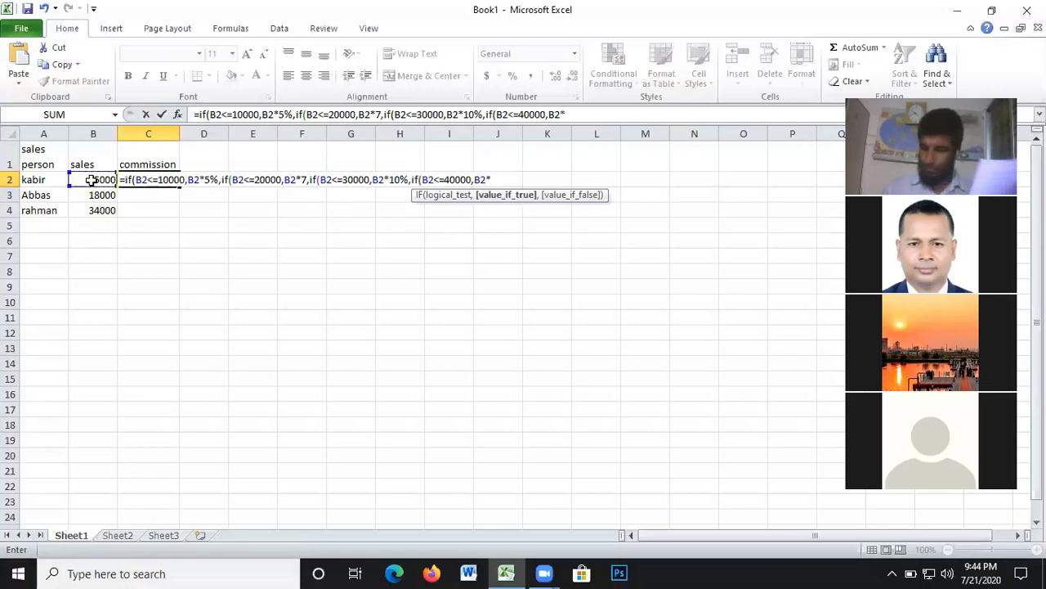
text(12)
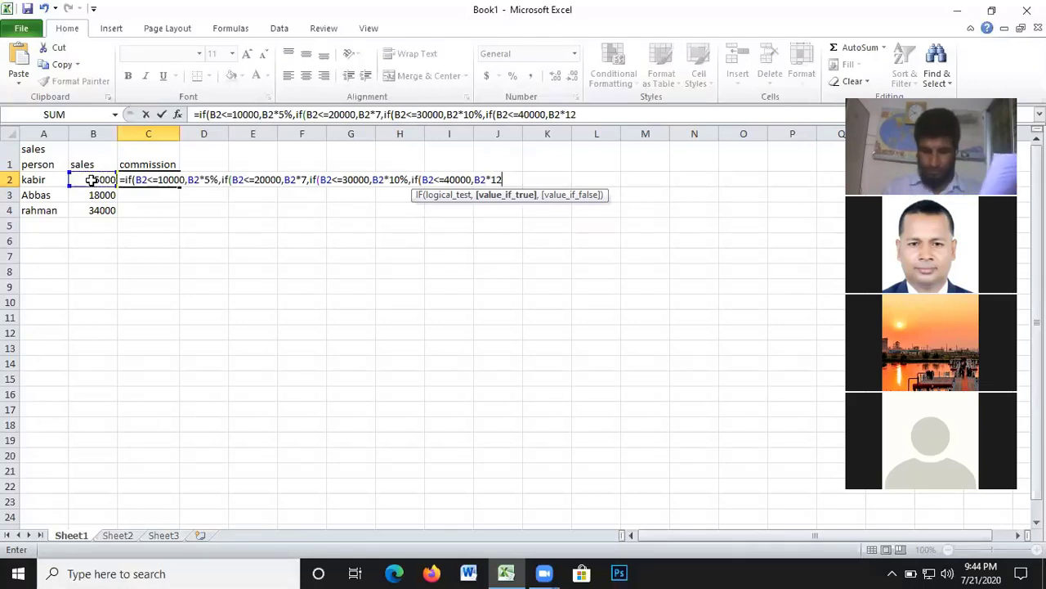
text(,)
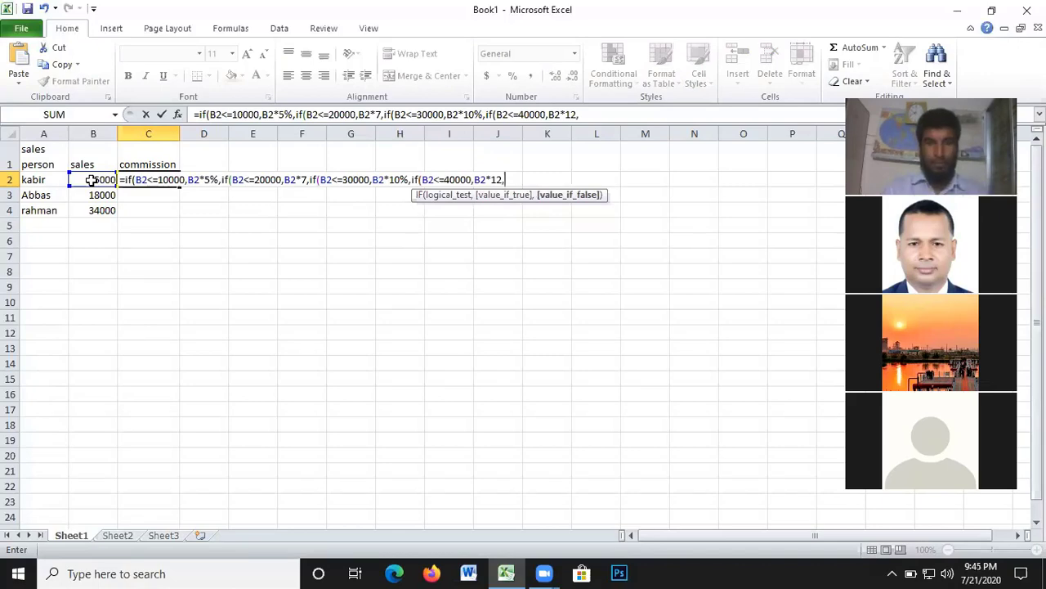
key(BackSpace)
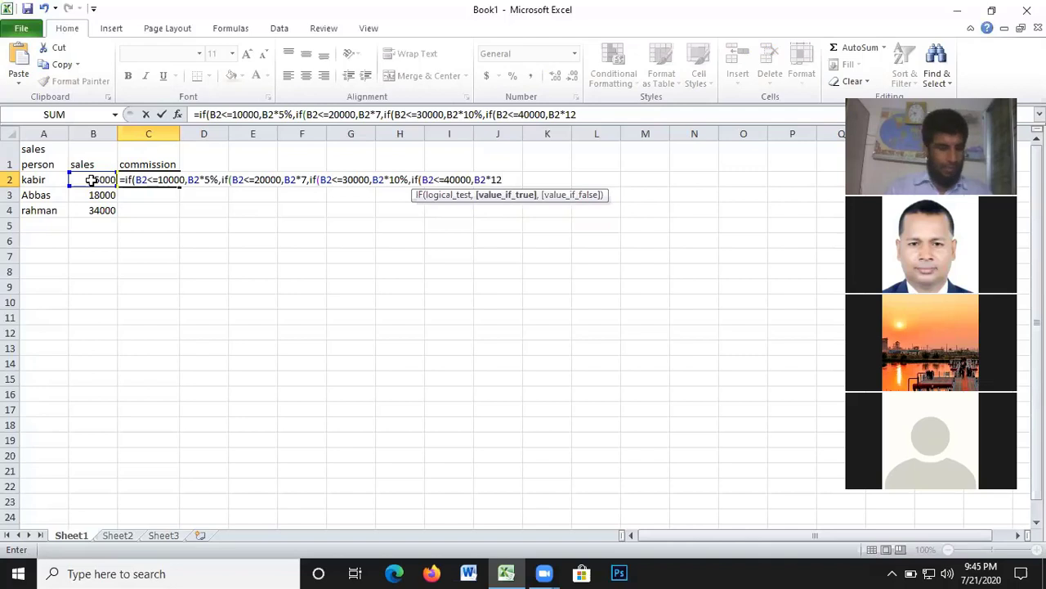
text(%)
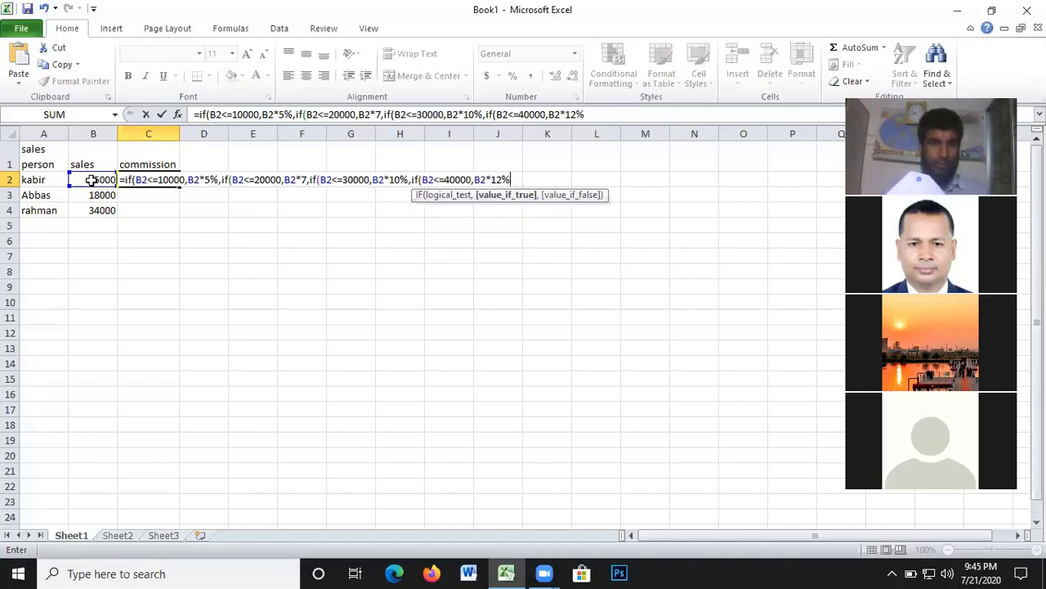
- Change the 20000 tier to B2*7% and add a comma after B2*12%
click(308, 181)
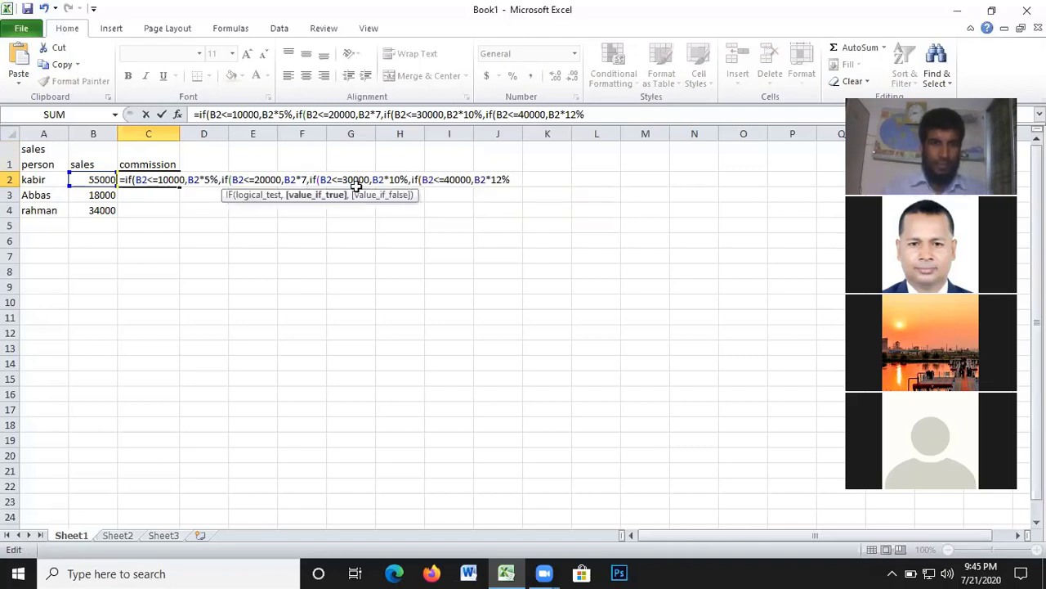
text(%)
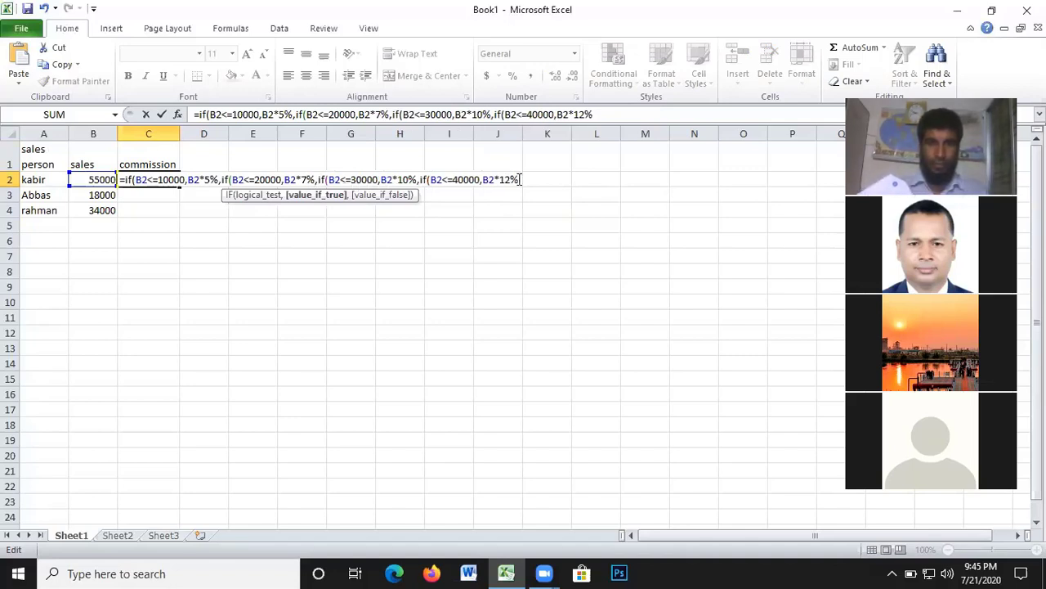
click(520, 179)
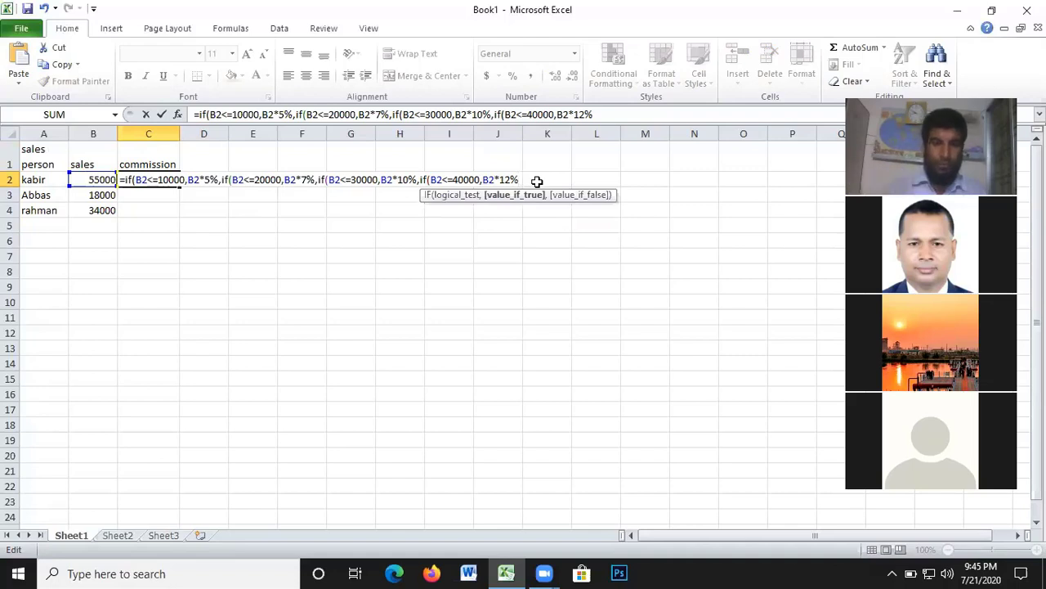
text(,)
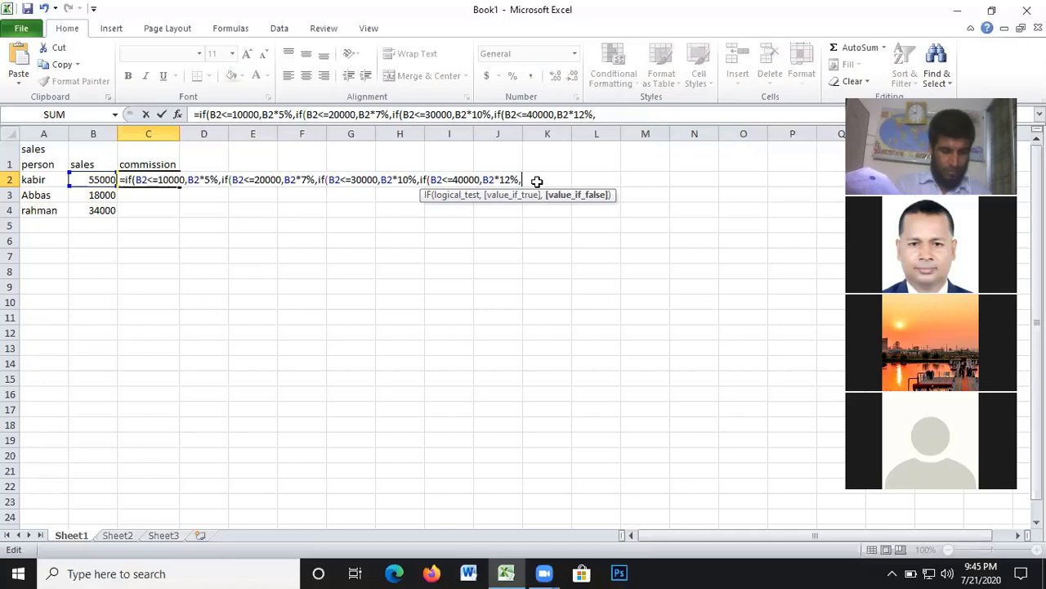
- Add the final tier if(B2>=41000,B2*15% and close all five parentheses
text(if(B2<=)
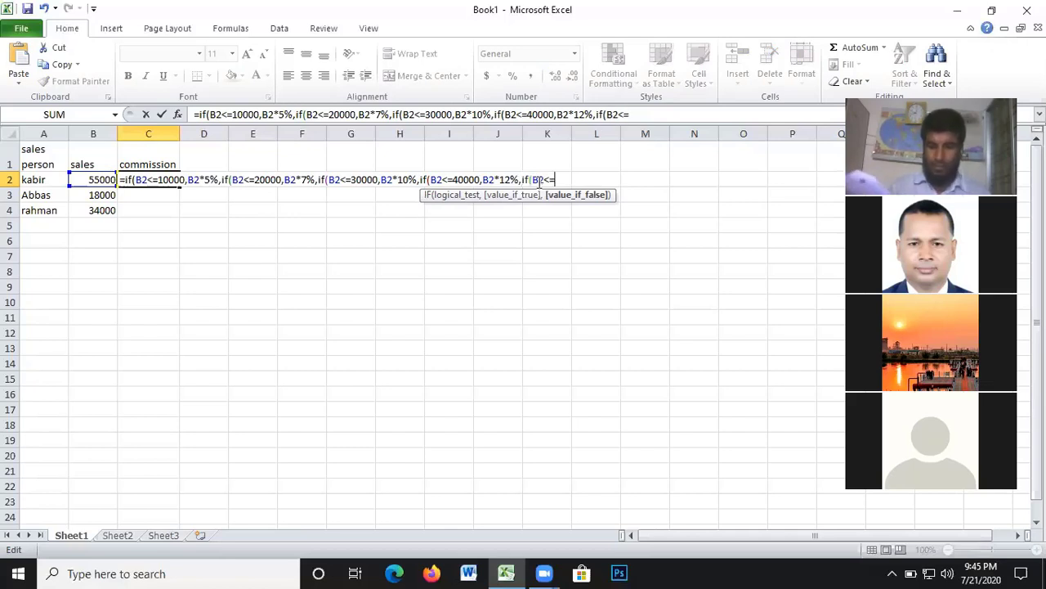
key(BackSpace)
key(BackSpace)
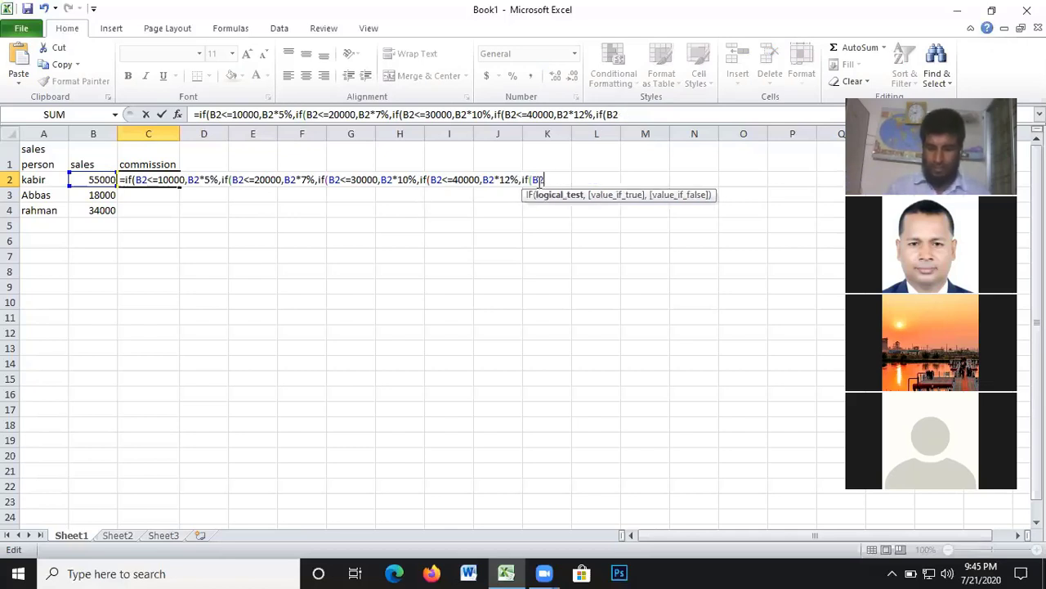
text(>)
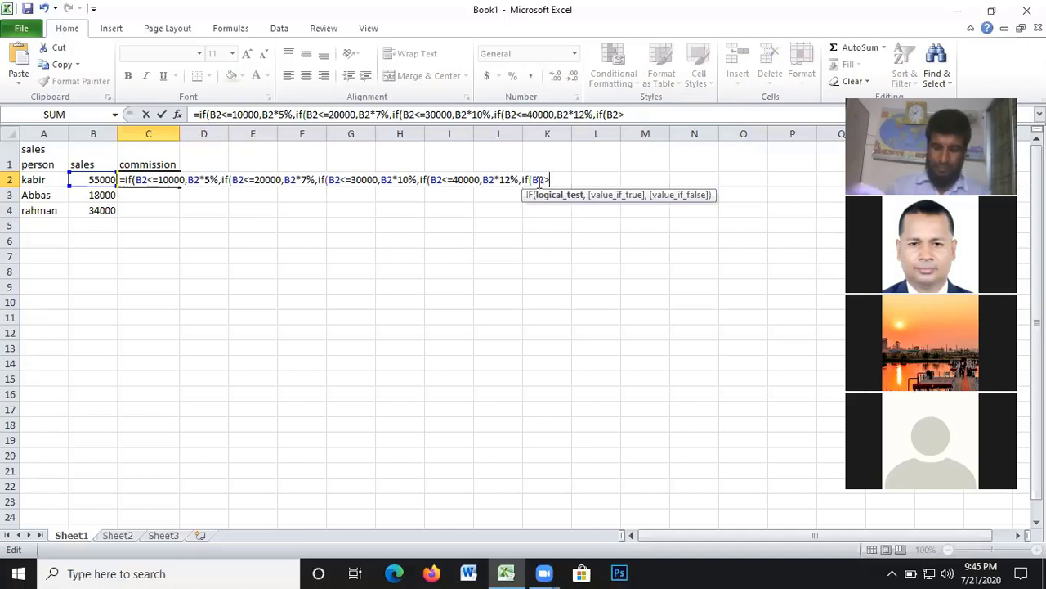
text(=)
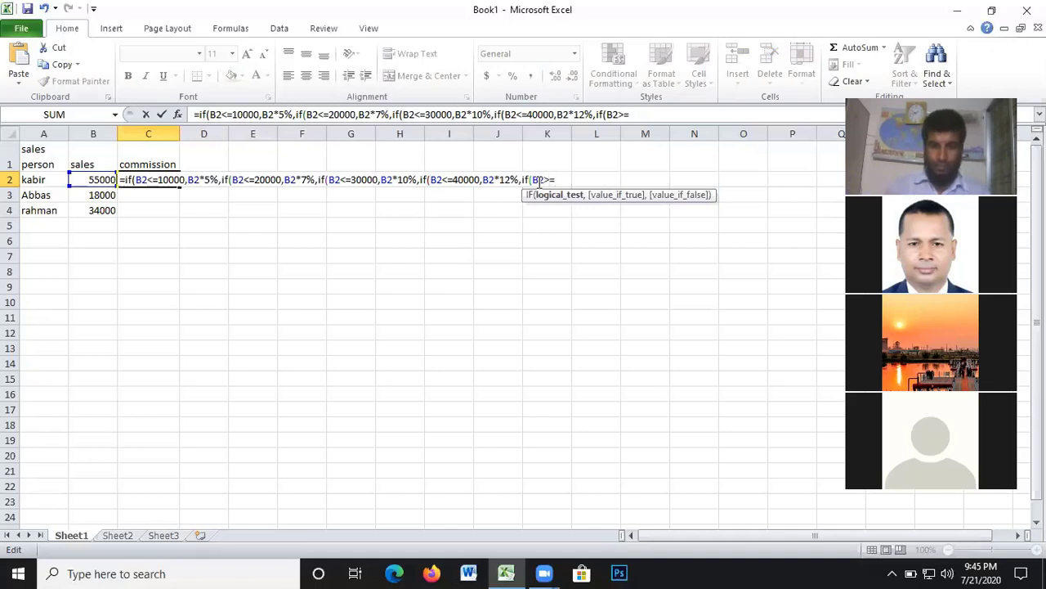
text(4)
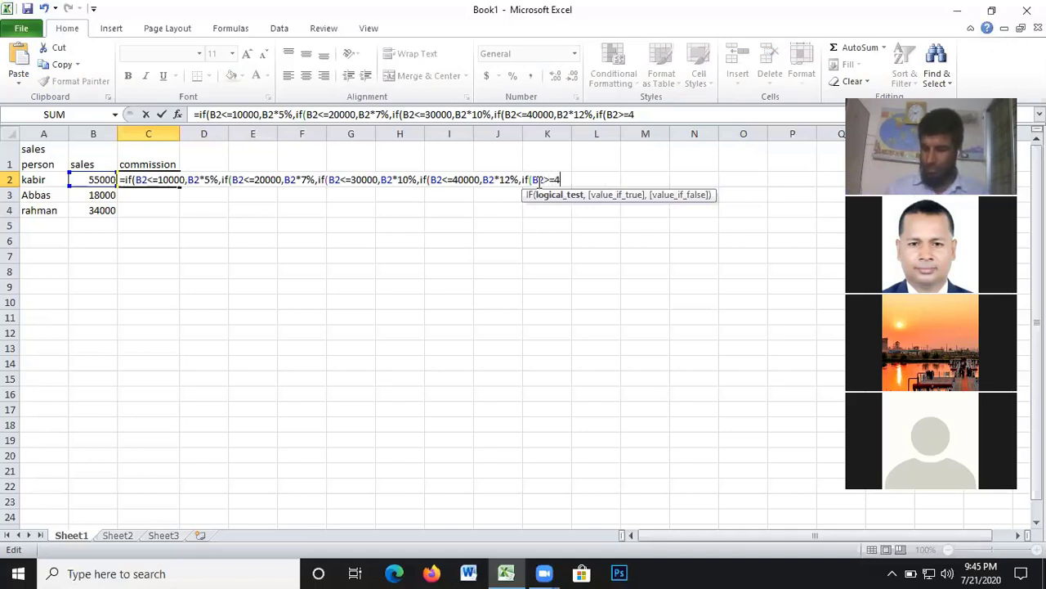
text(1000)
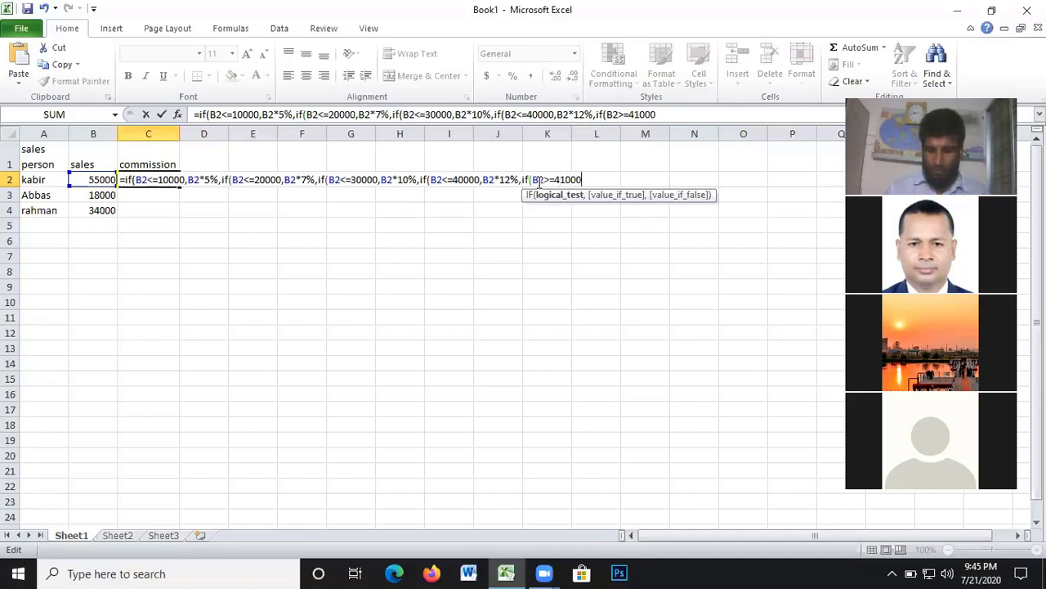
text(,)
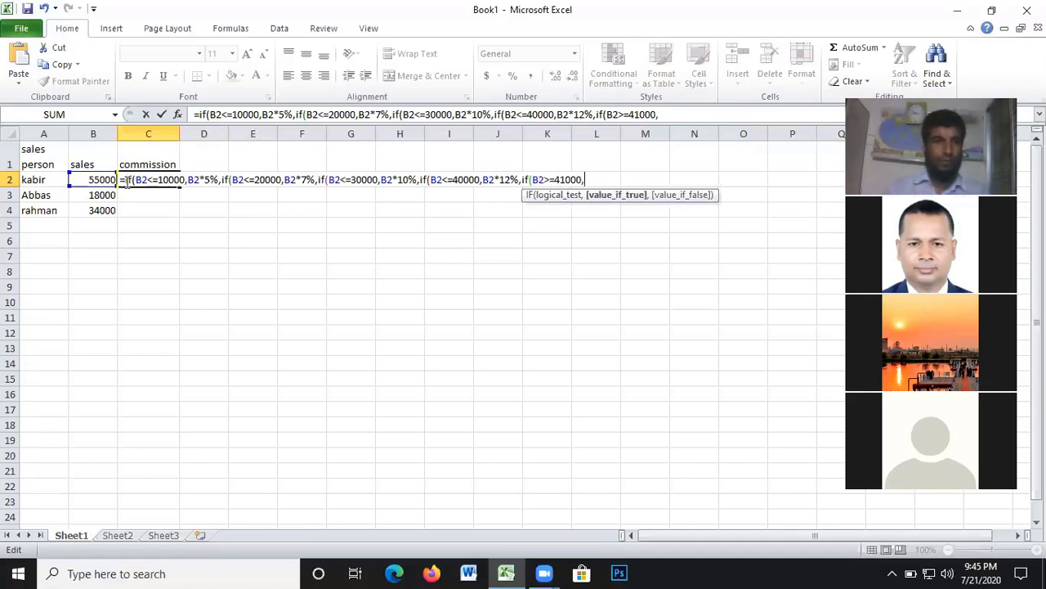
click(97, 180)
text(*)
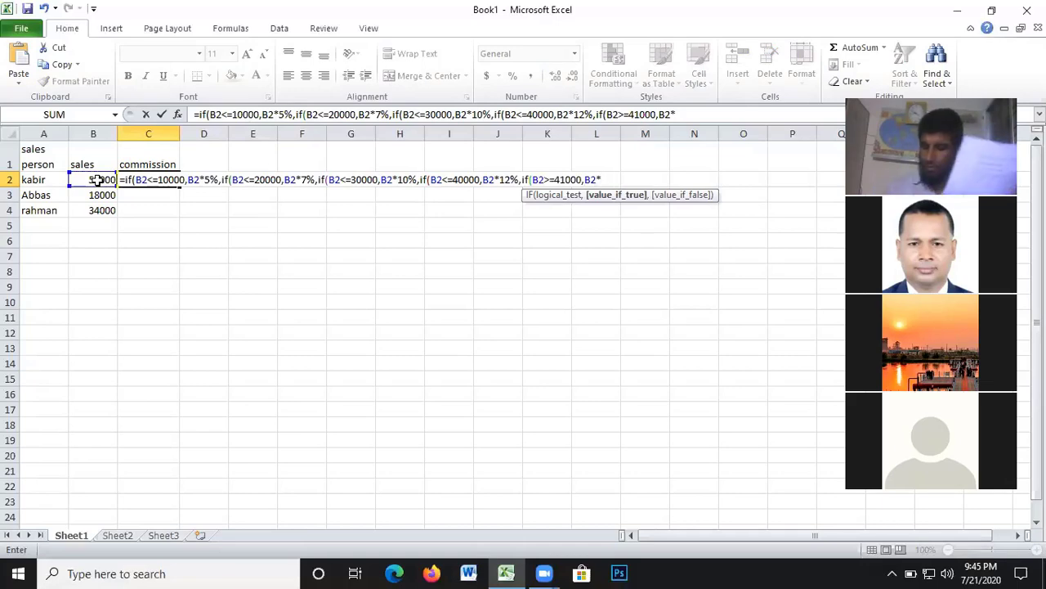
text(15)
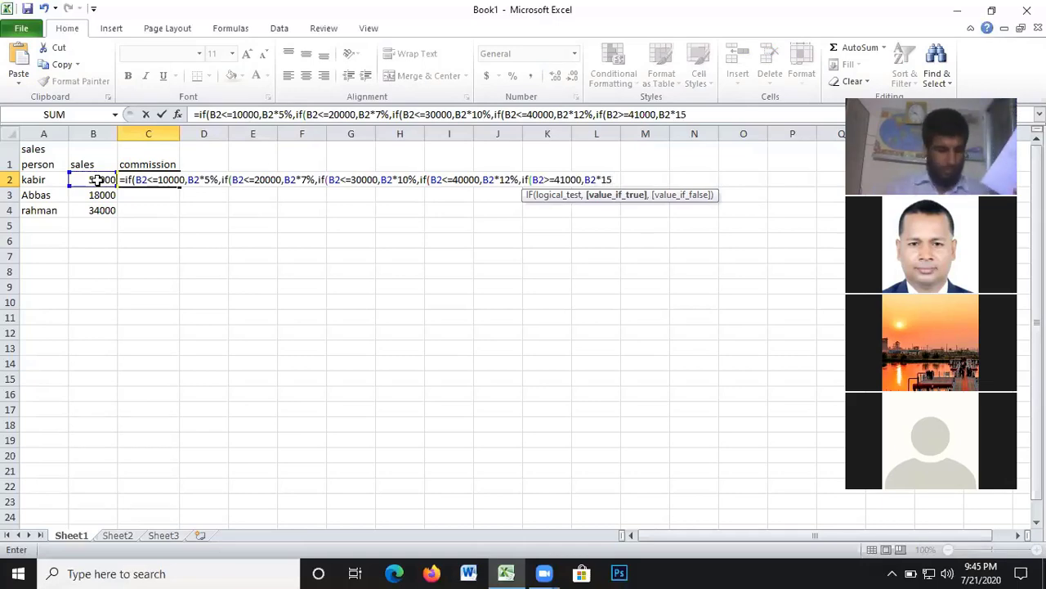
text(%)
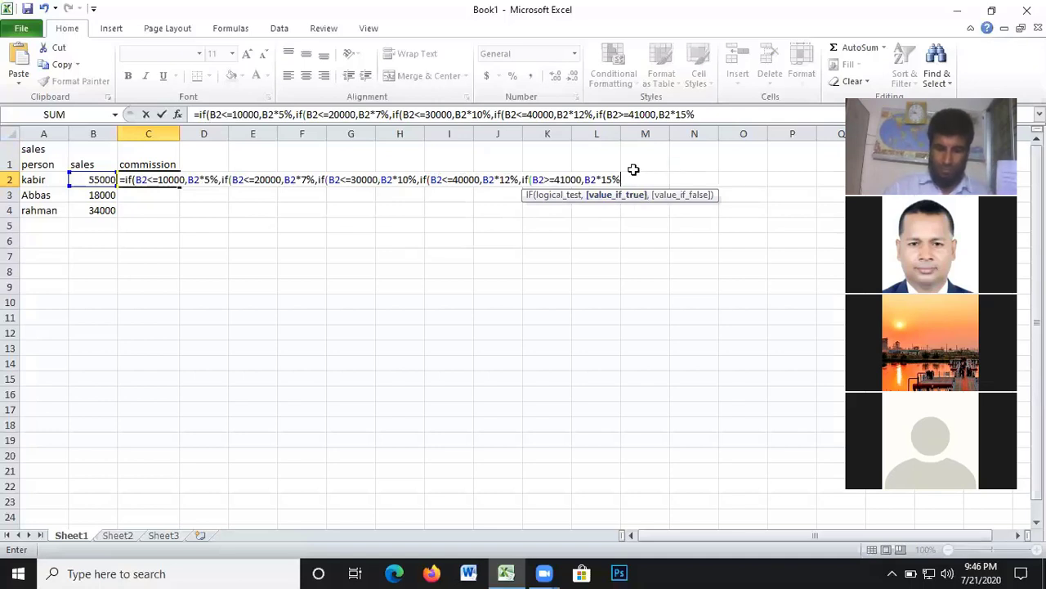
text()))))
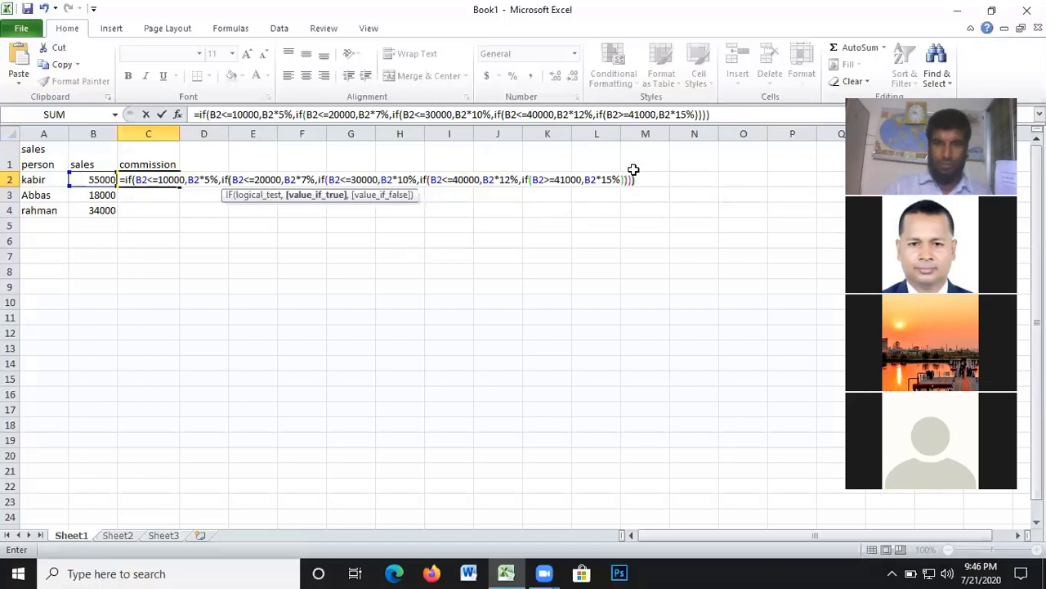
text())
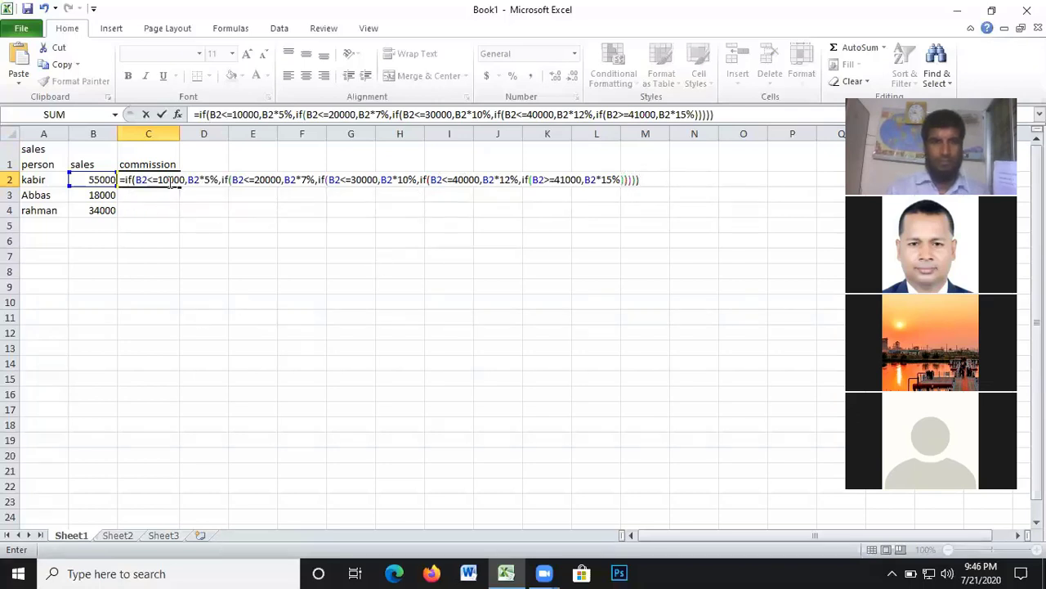
click(147, 180)
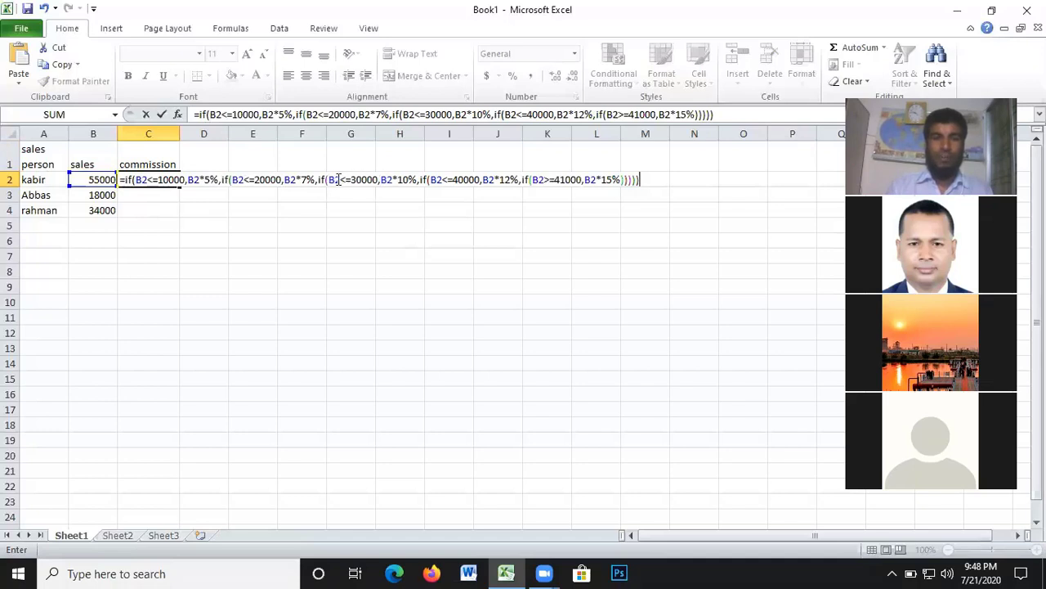
- Highlight the B2<=30000 condition and the 12% part of the C2 formula to review them
drag(330, 179, 387, 180)
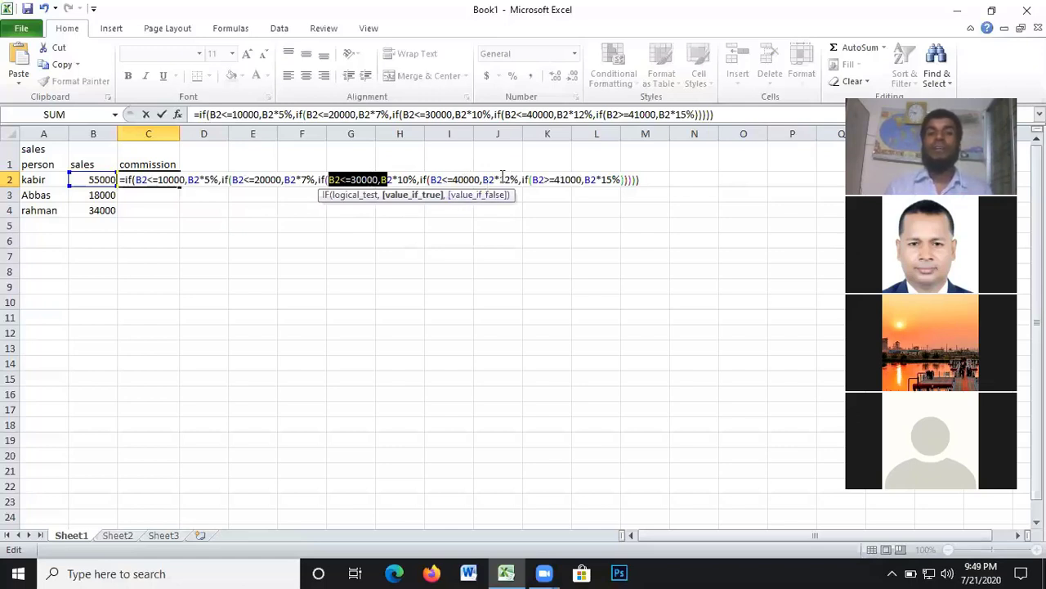
drag(501, 179, 525, 179)
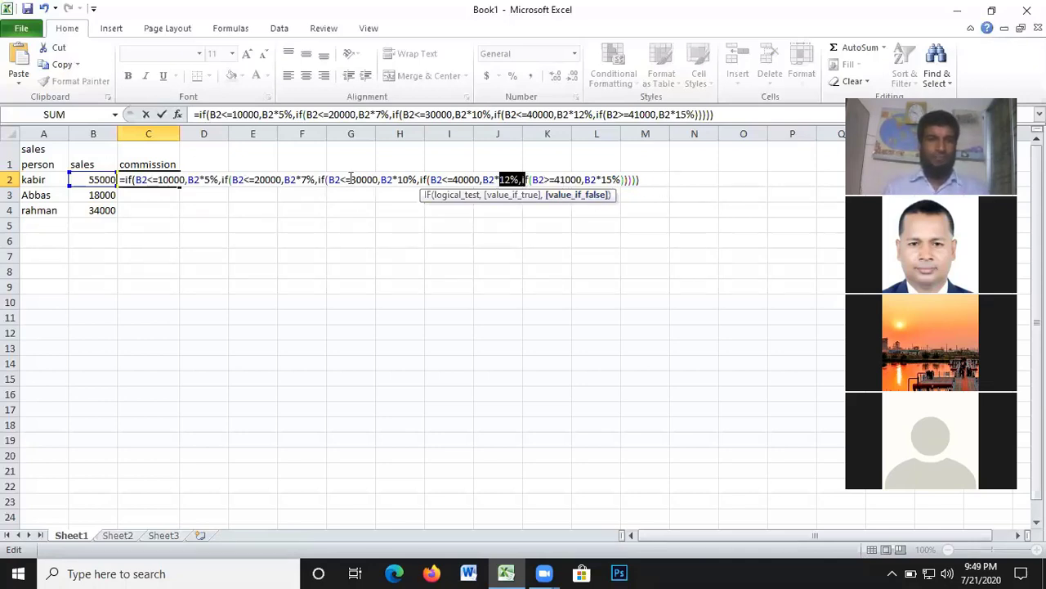
click(642, 179)
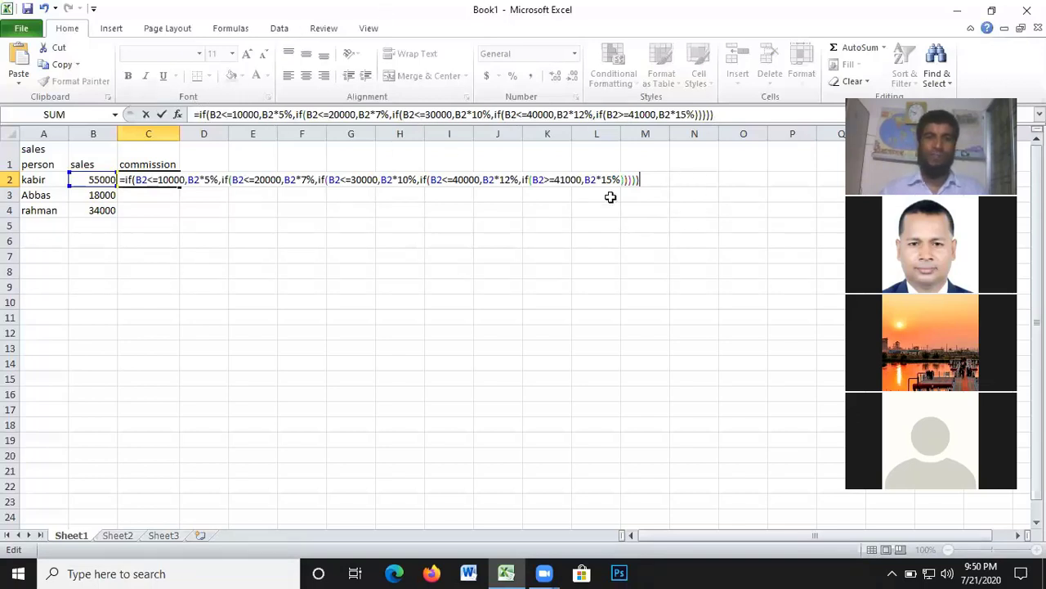
- Commit the formula, fill it down to C4 (8250, 1260, 4080), and switch to Sheet2
key(Return)
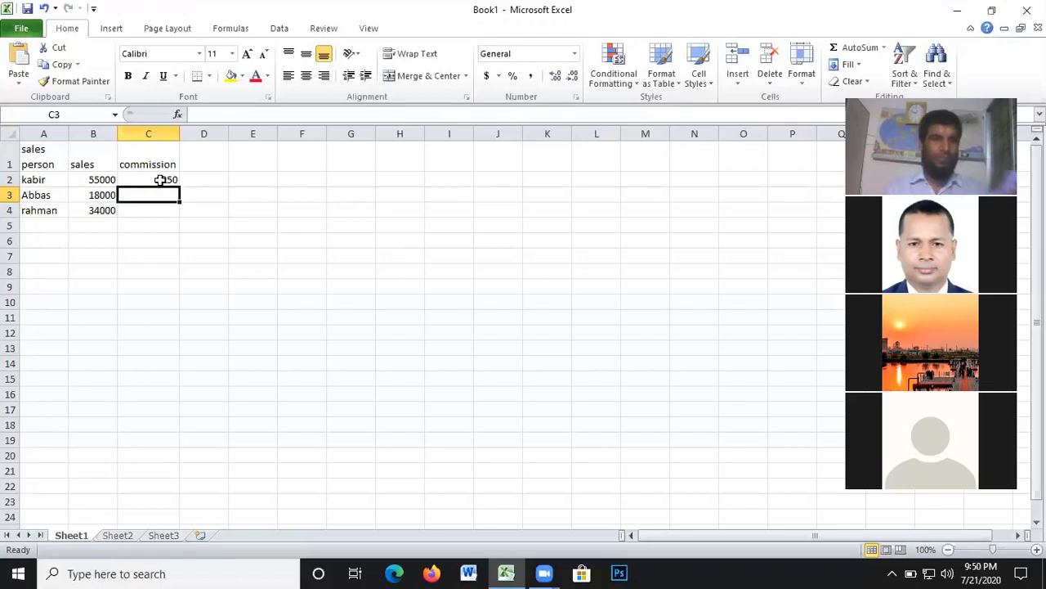
click(159, 179)
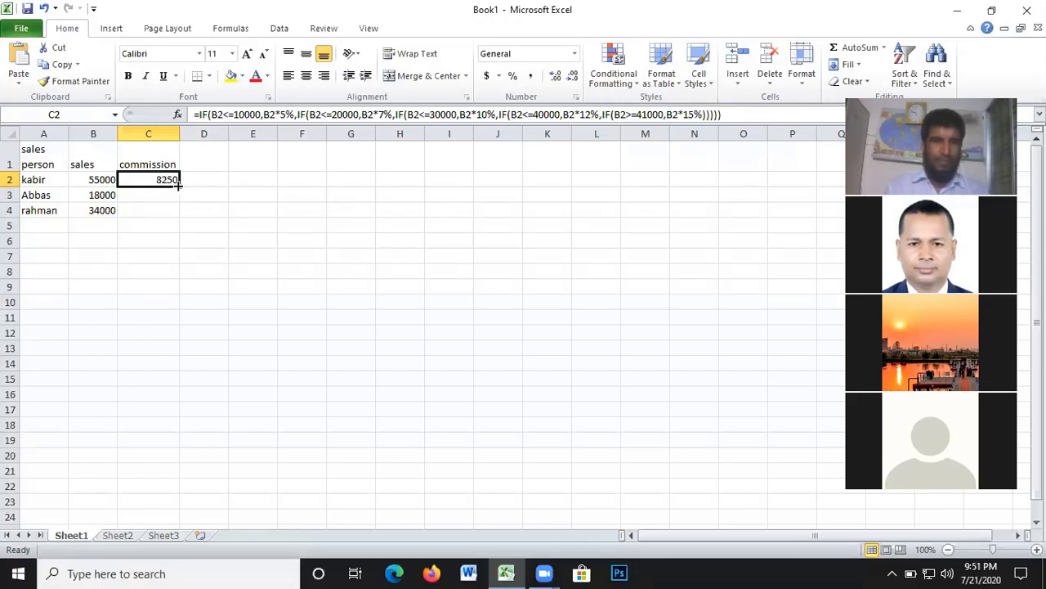
drag(178, 185, 182, 219)
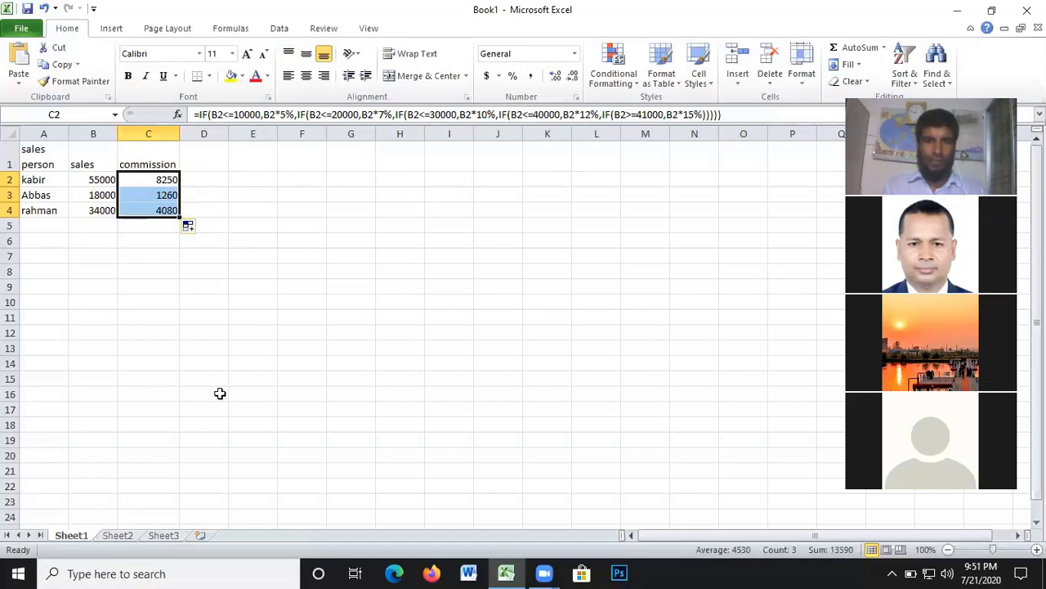
click(118, 536)
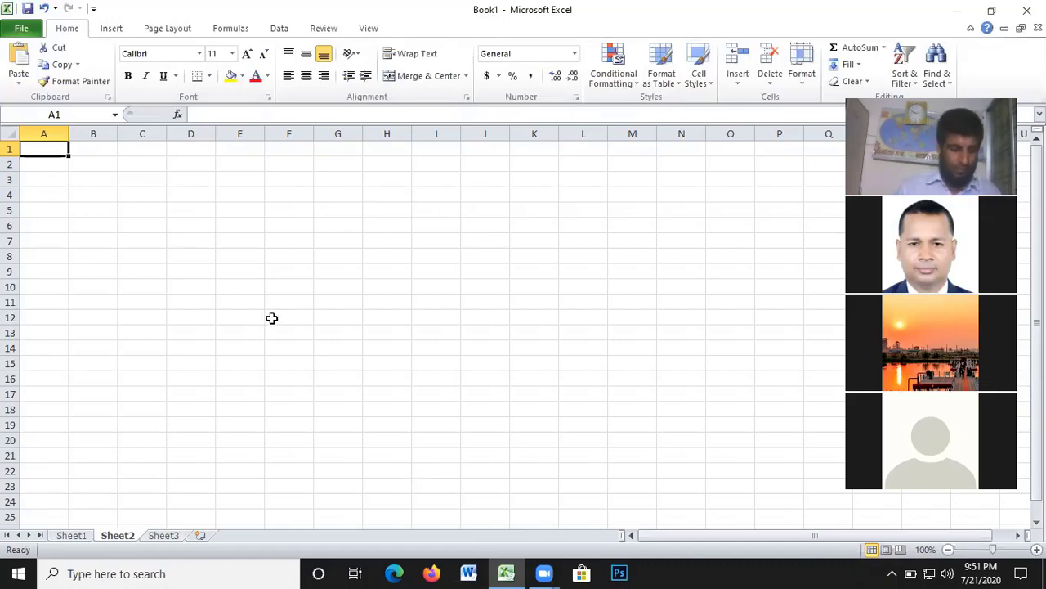
- Enter the NAME header in A1 and four employee names in A2 through A5
text(N)
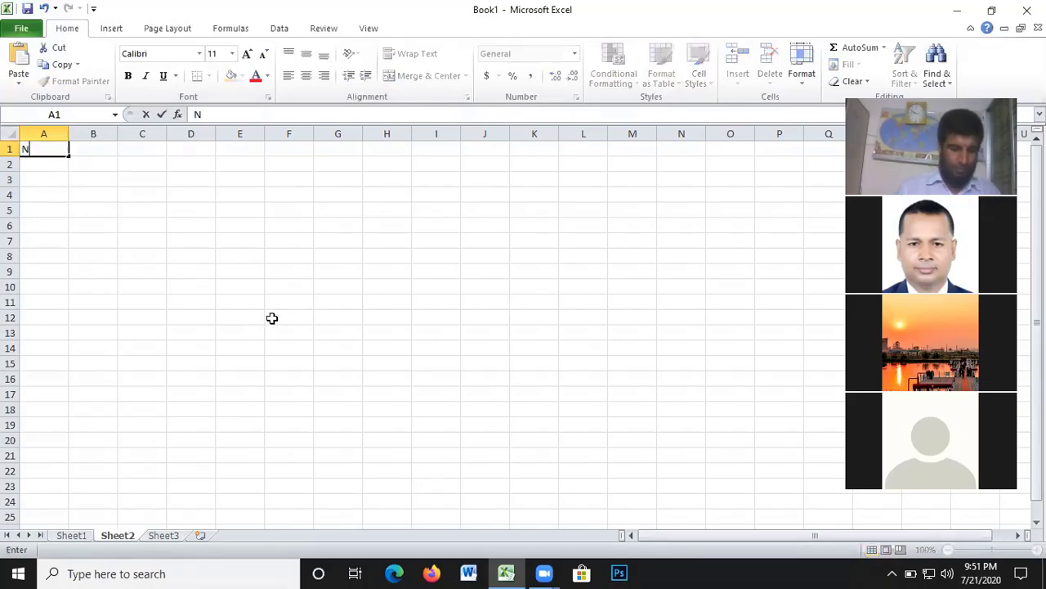
text(AME)
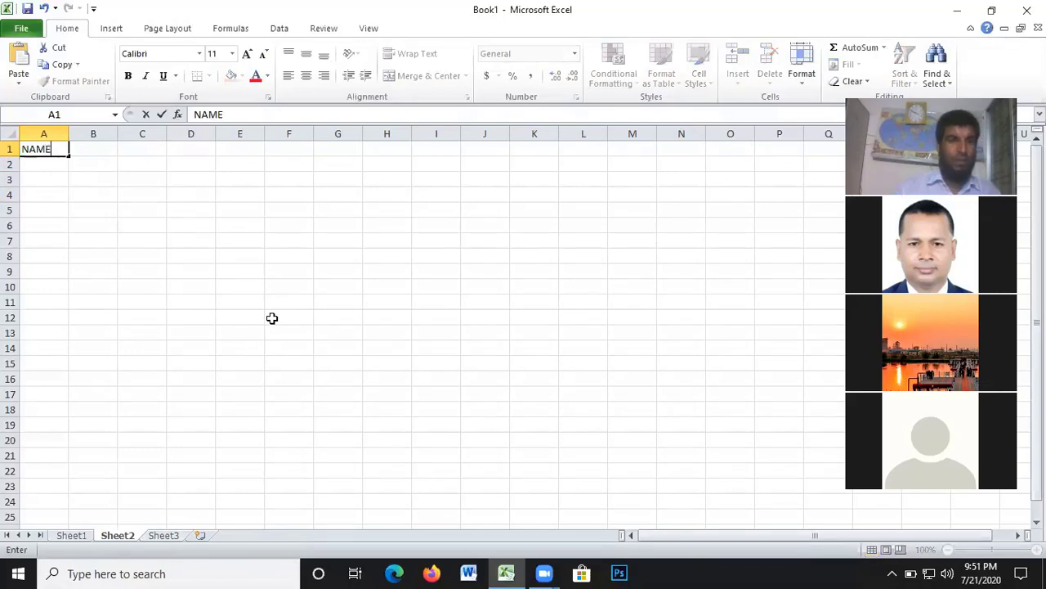
key(Return)
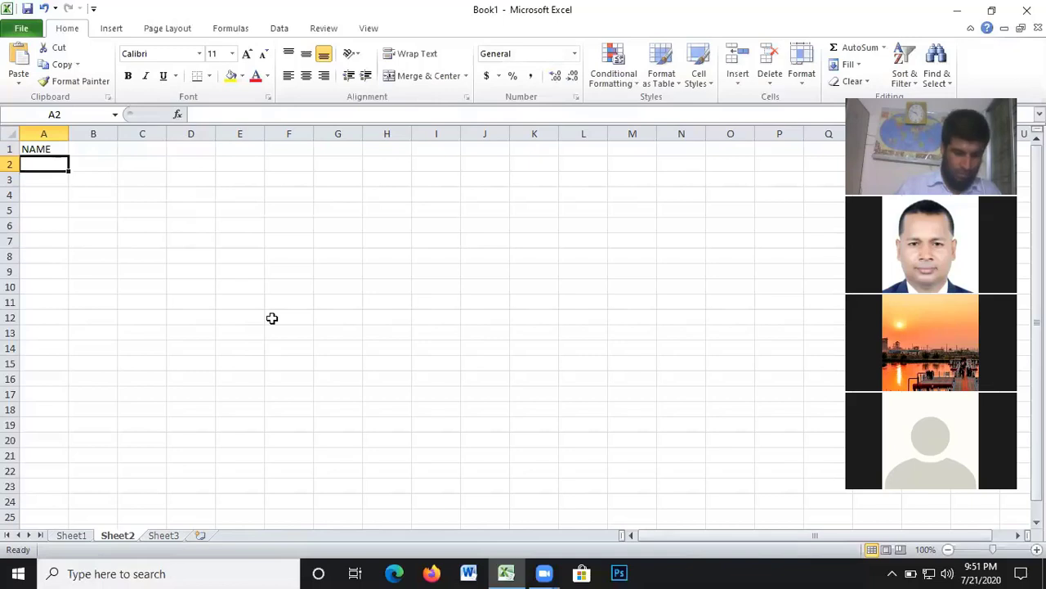
text(HASA)
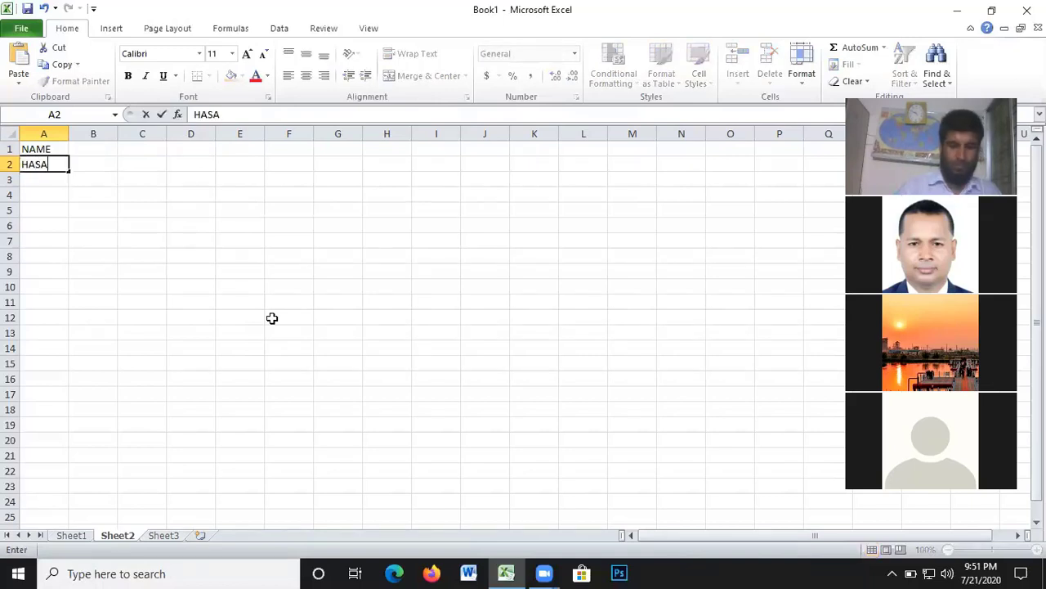
text(N)
key(Return)
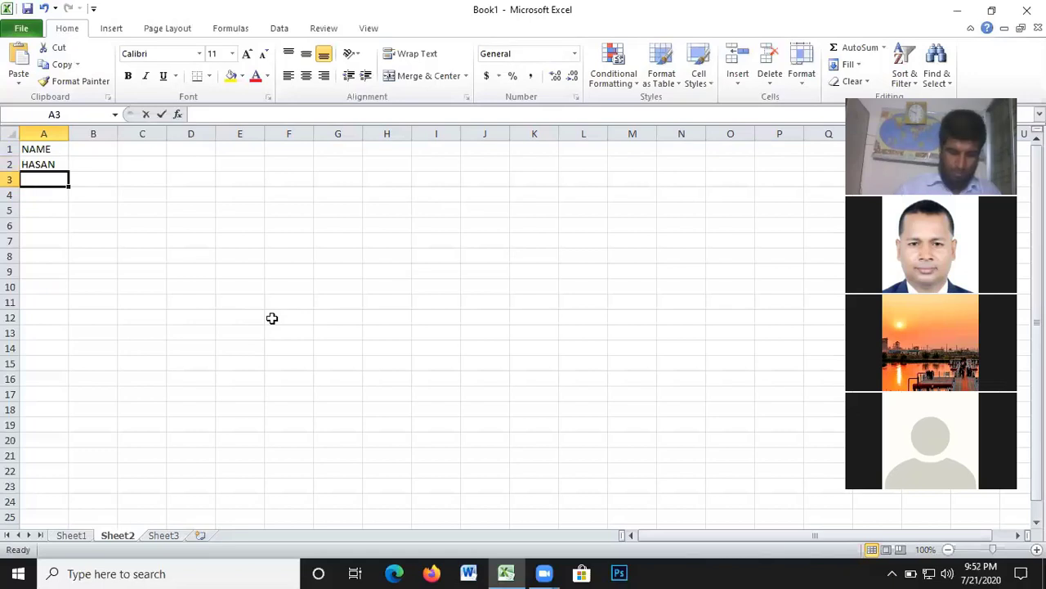
text(MINA)
key(Return)
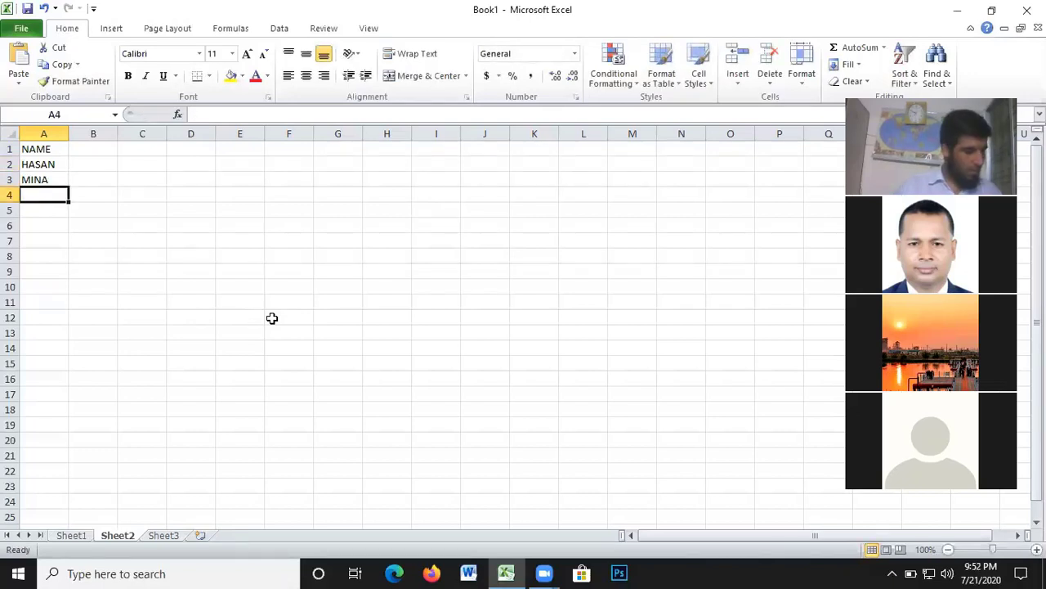
text(TITU)
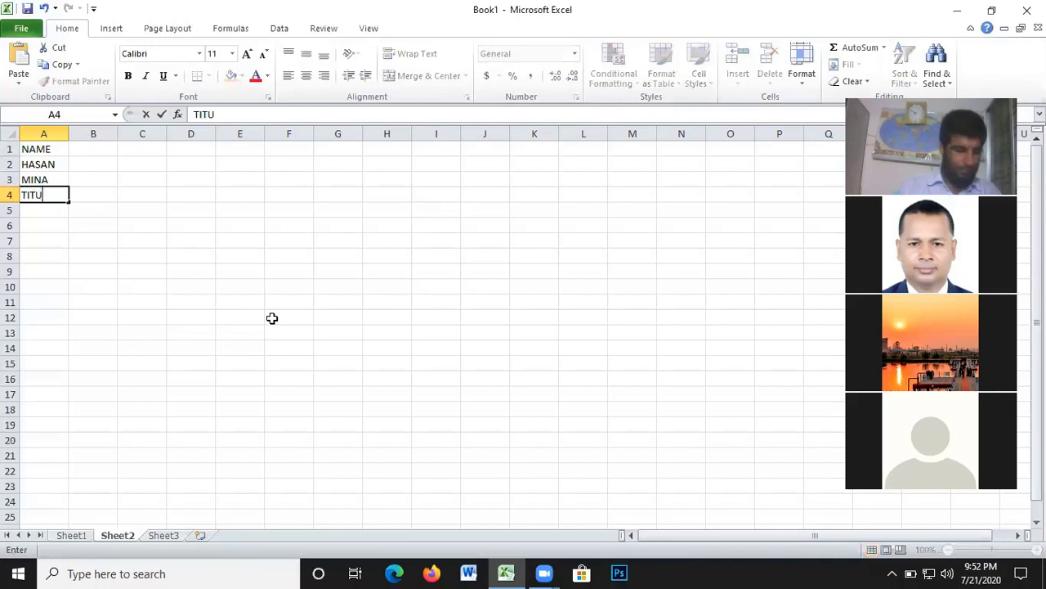
key(Return)
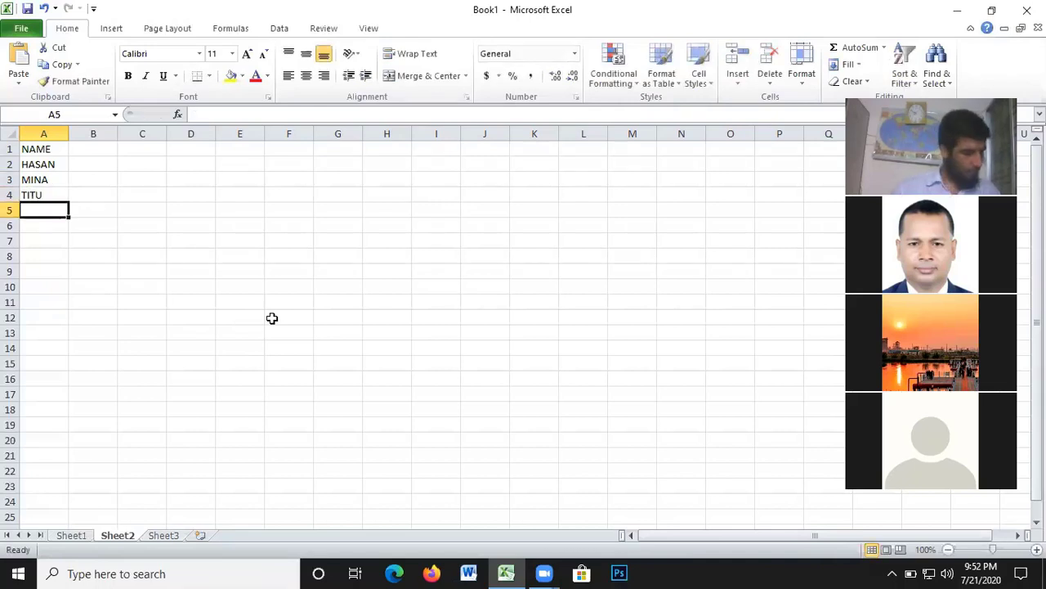
text(KA)
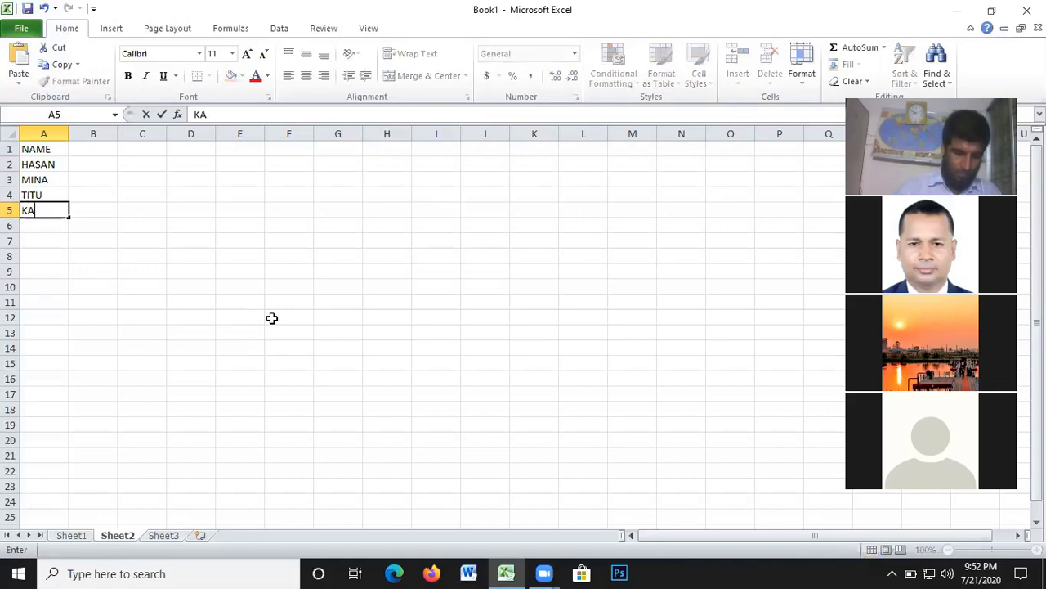
text(LI)
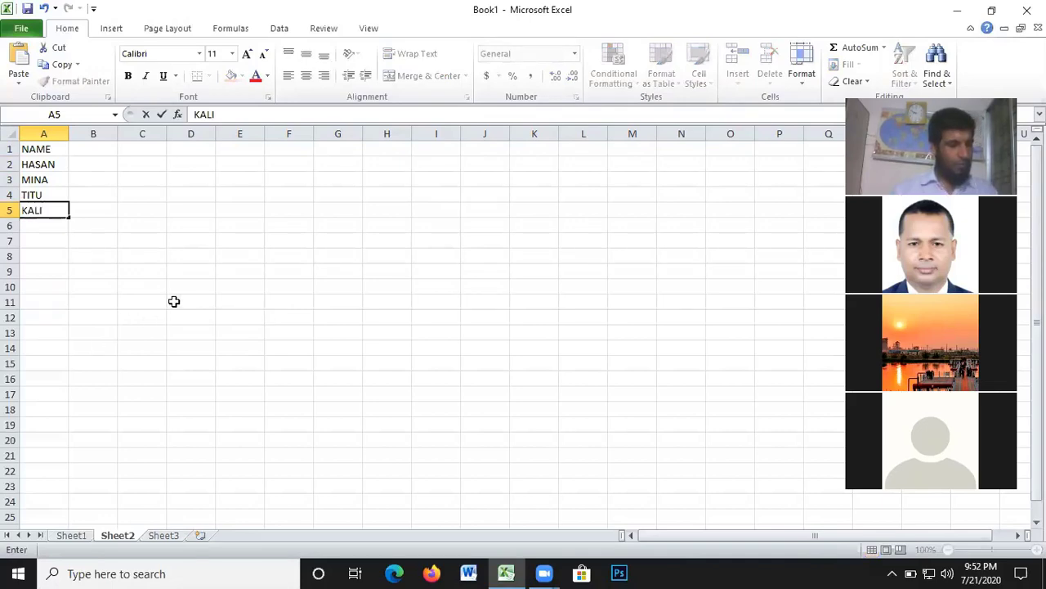
- Fill column B with the POST header and posts OFFICER, CLARK, MD and AMD
click(91, 147)
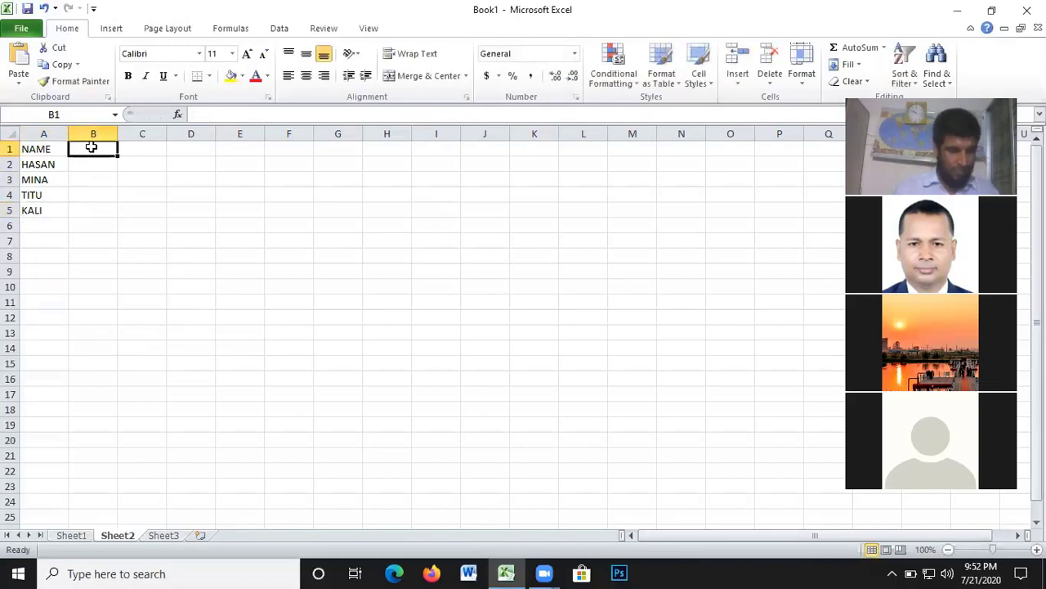
text(POS)
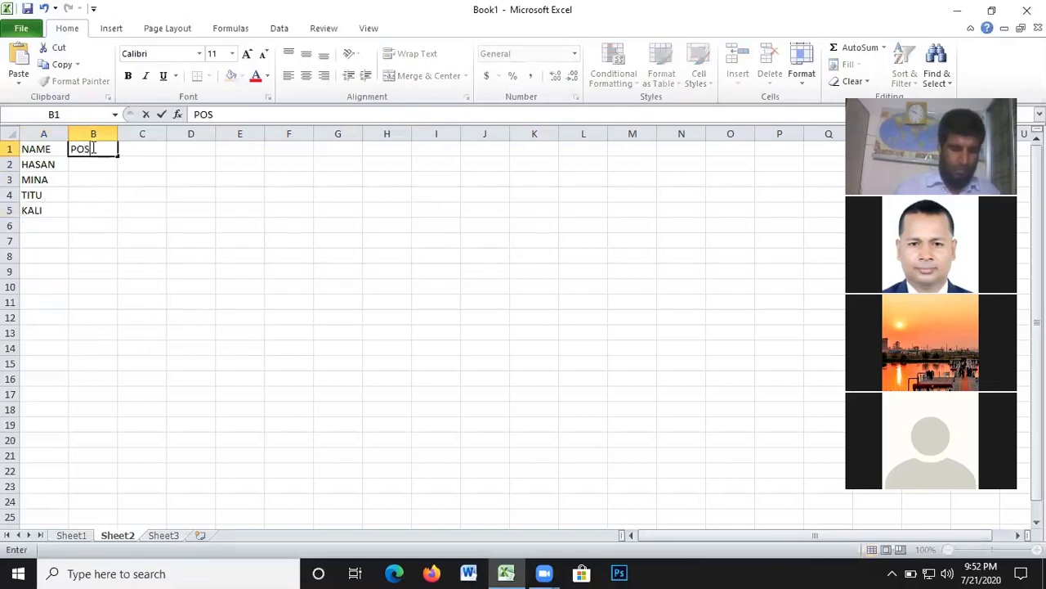
text(T)
key(Return)
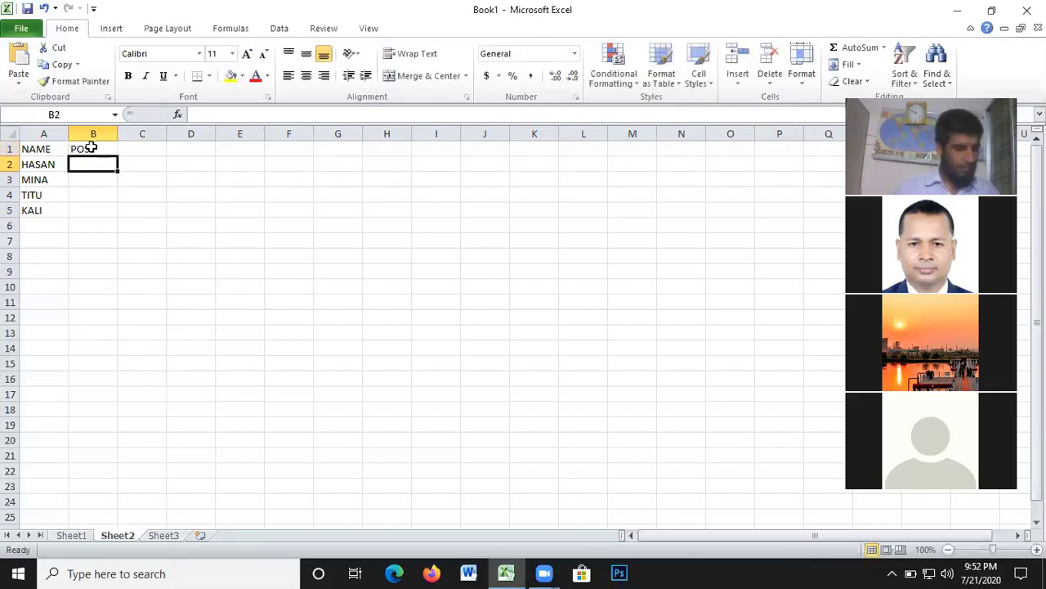
text(O)
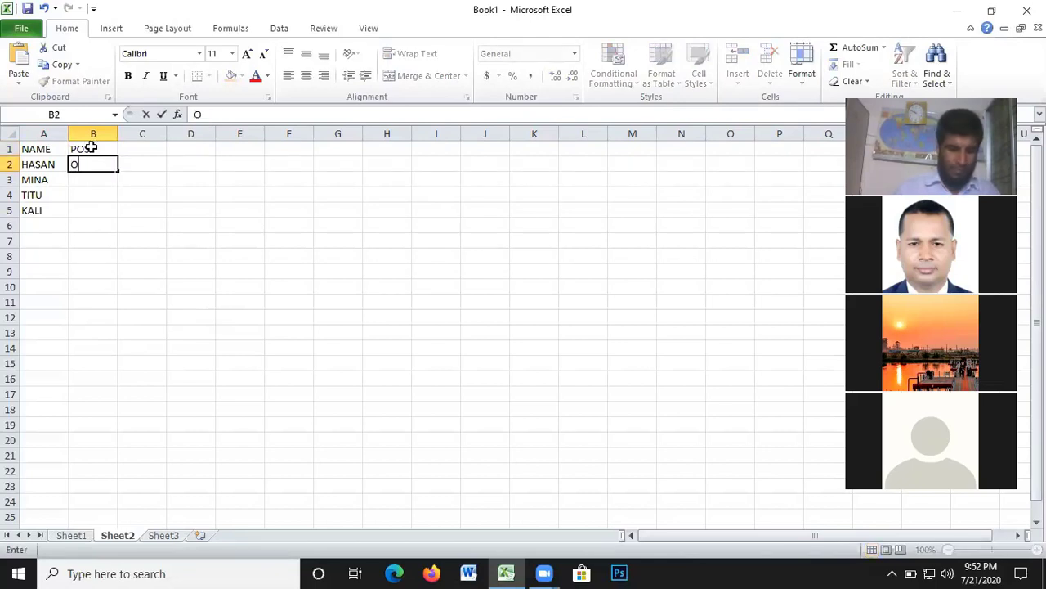
text(FFIC)
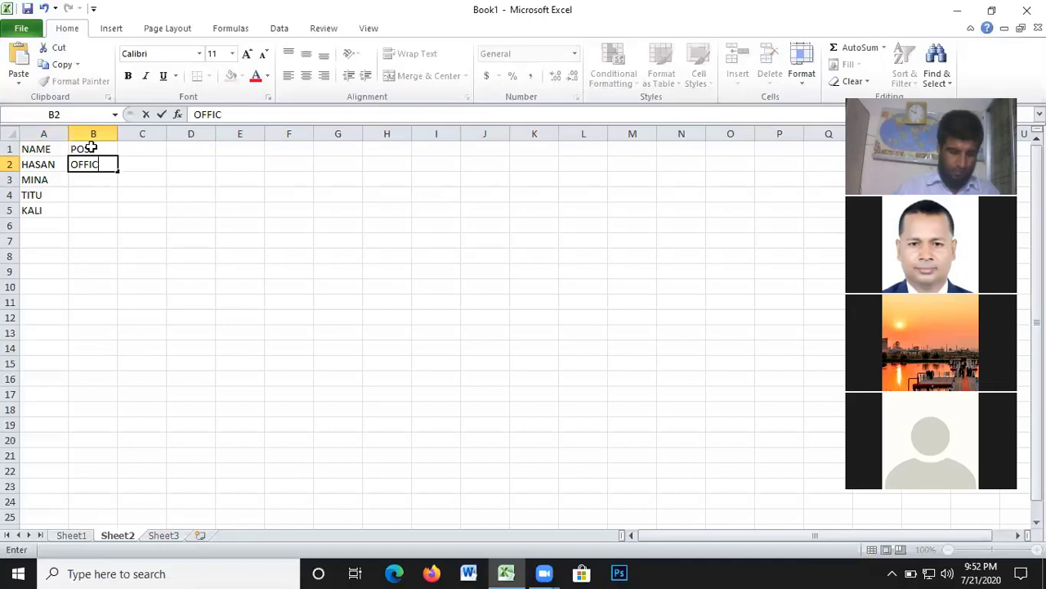
text(ER)
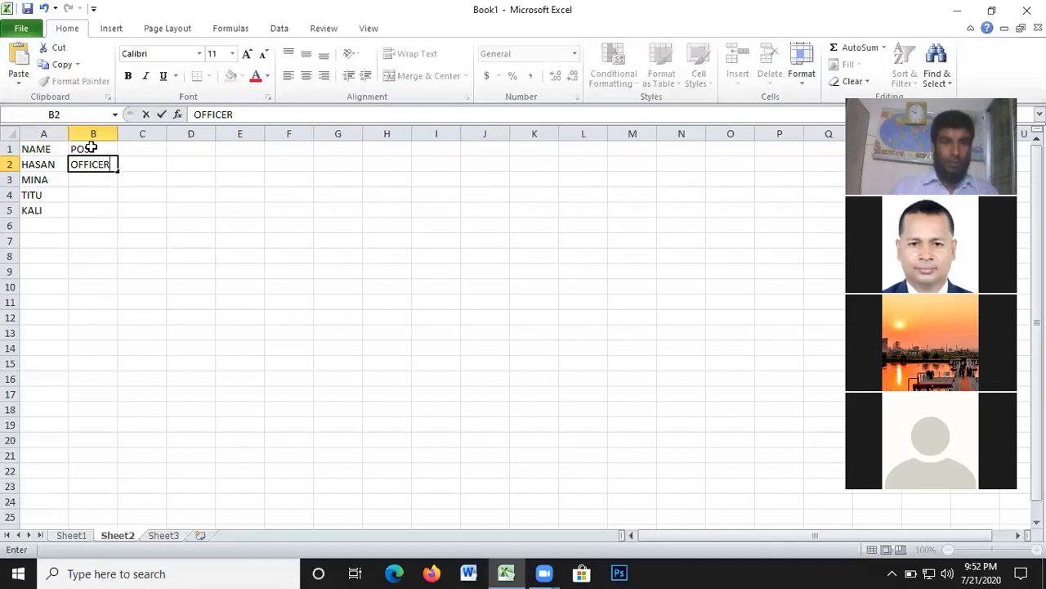
key(Return)
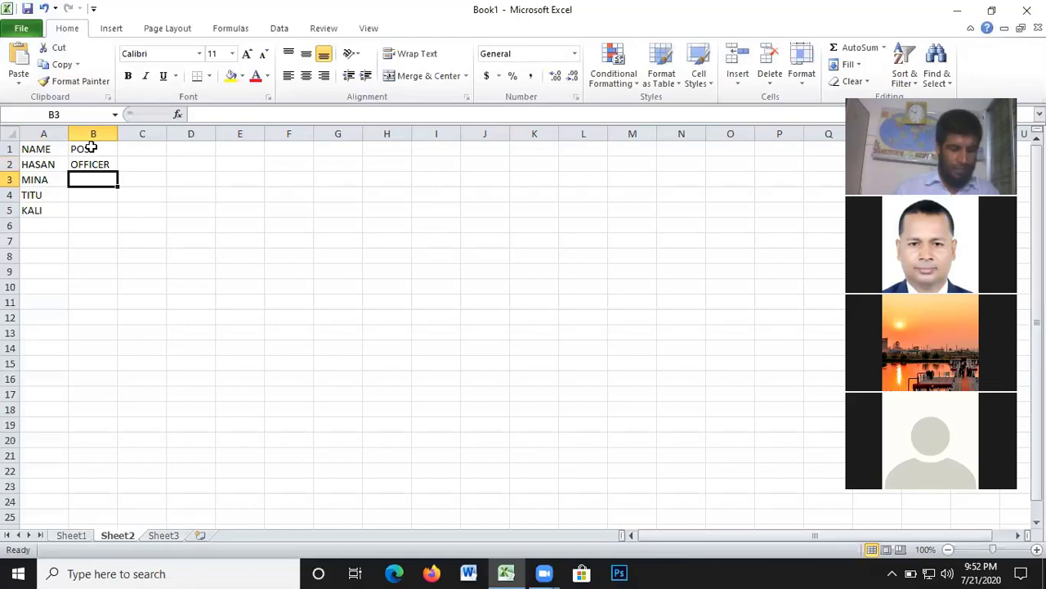
text(CL)
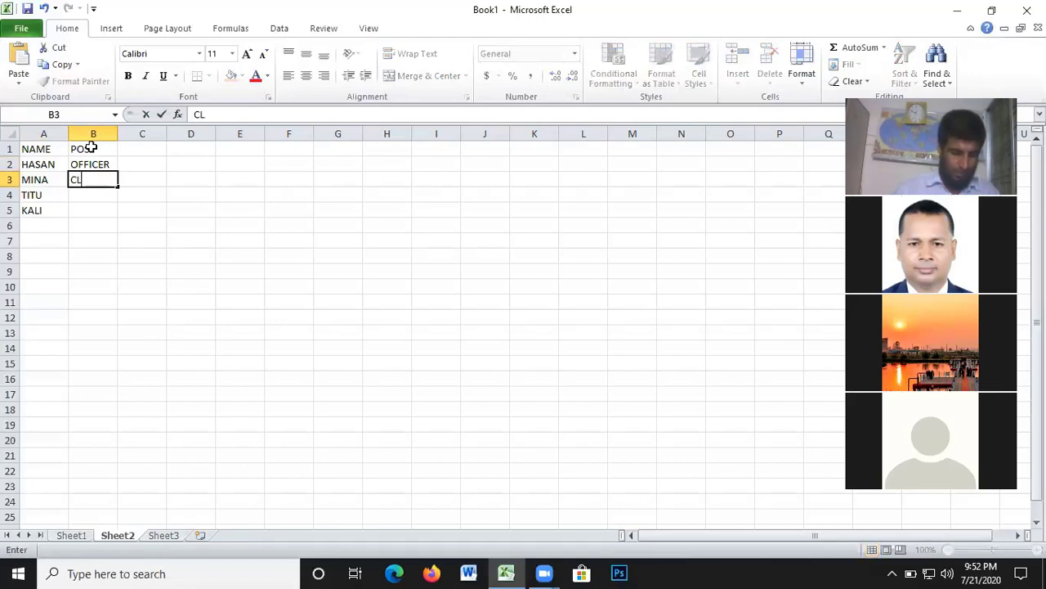
text(A)
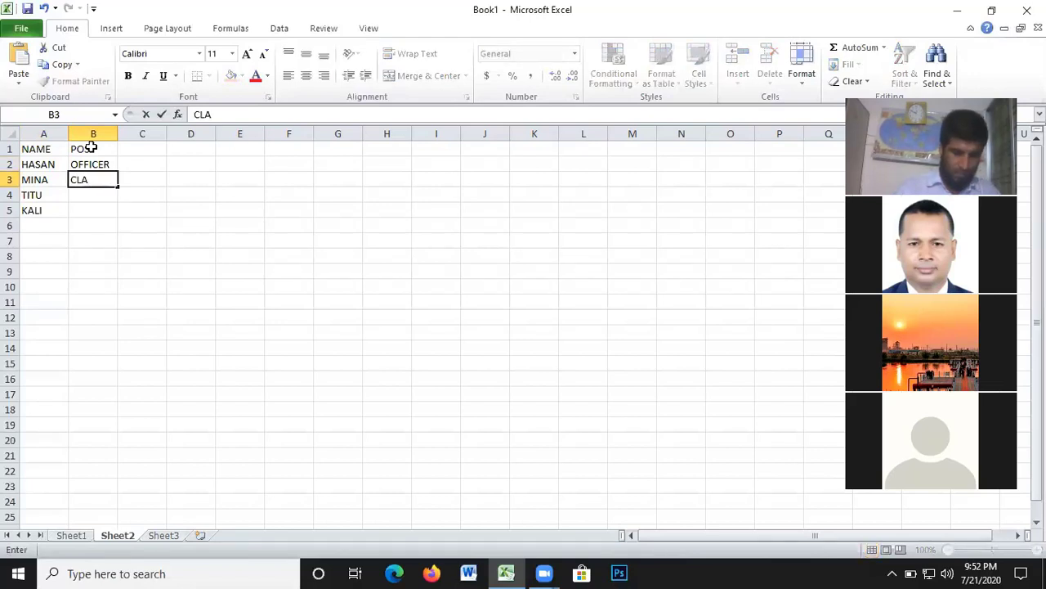
text(RK)
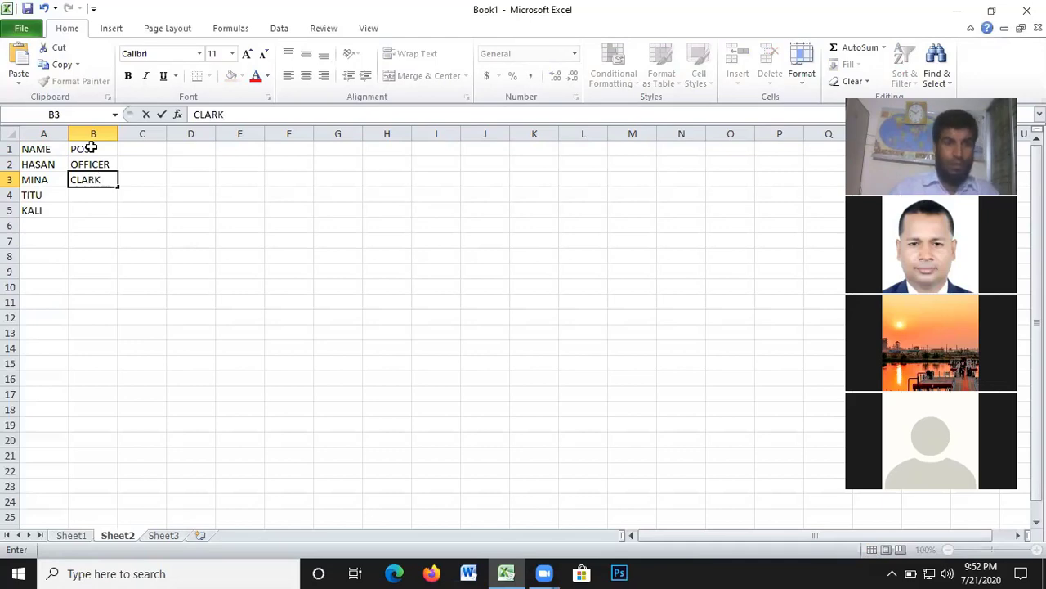
key(Return)
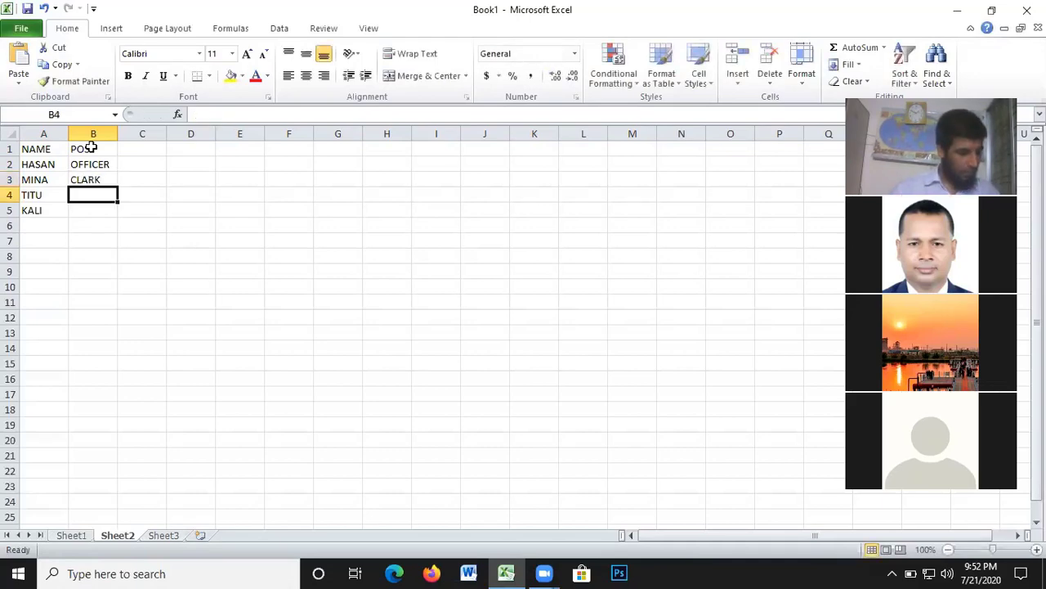
text(M)
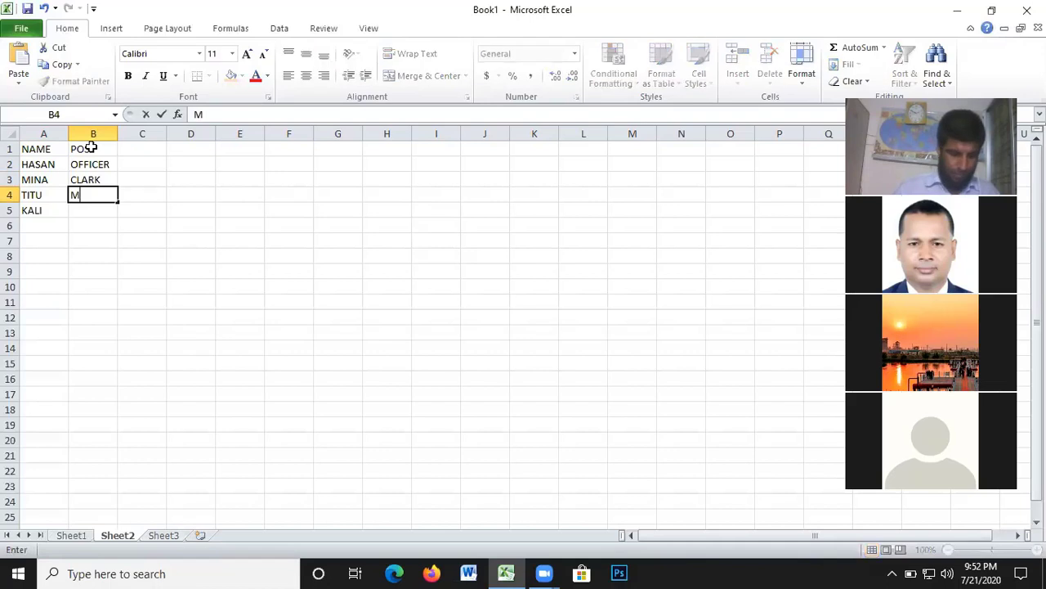
text(D)
key(Return)
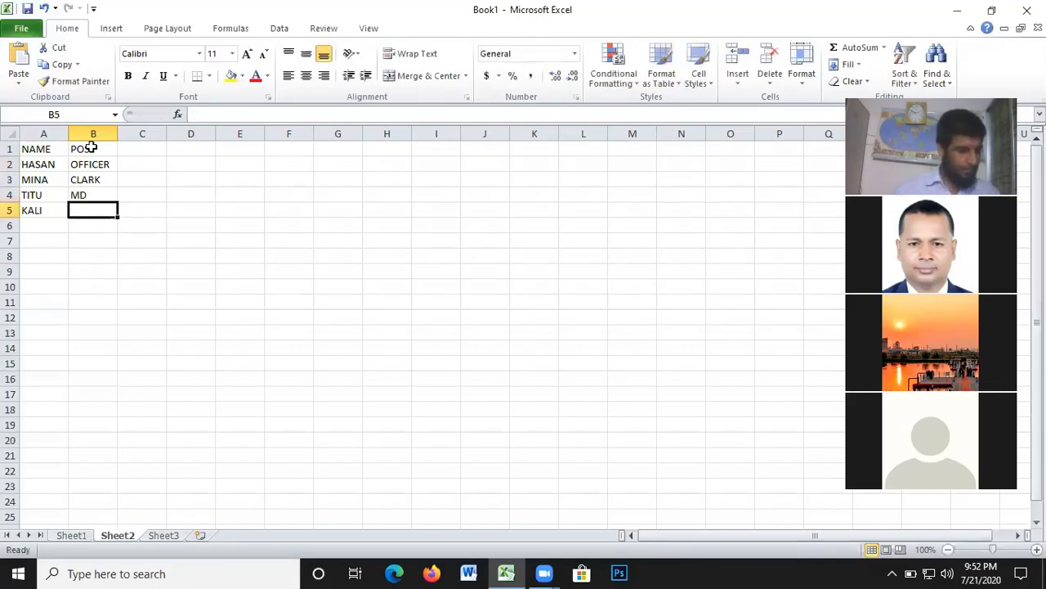
text(A)
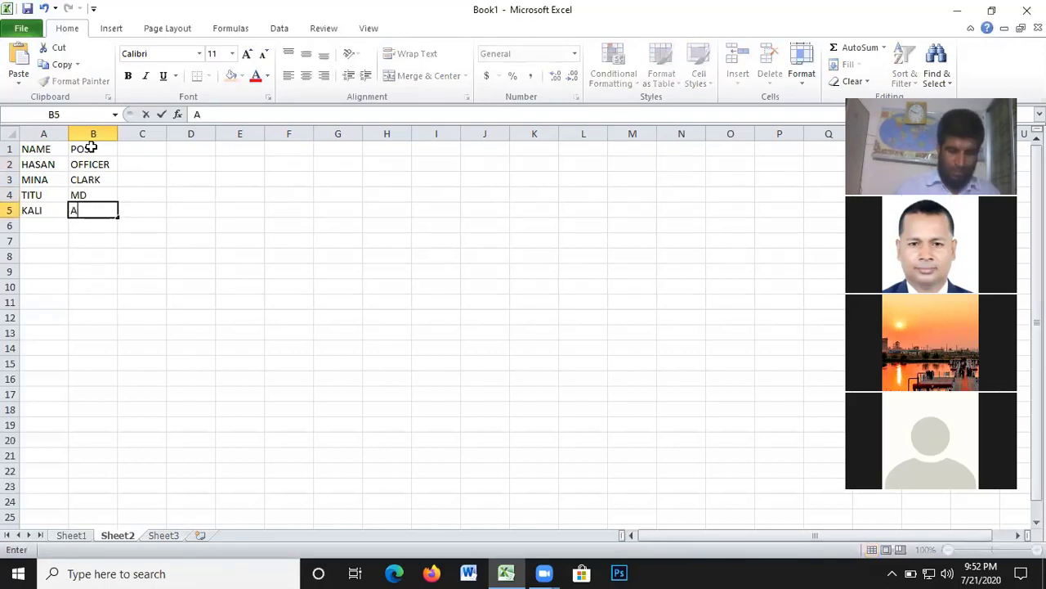
text(MD)
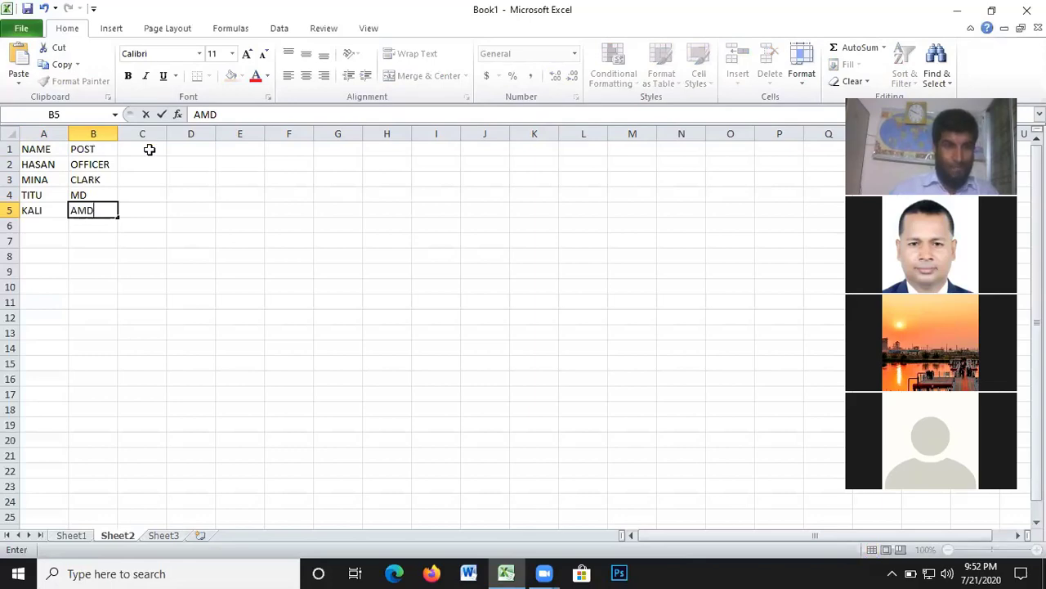
click(150, 149)
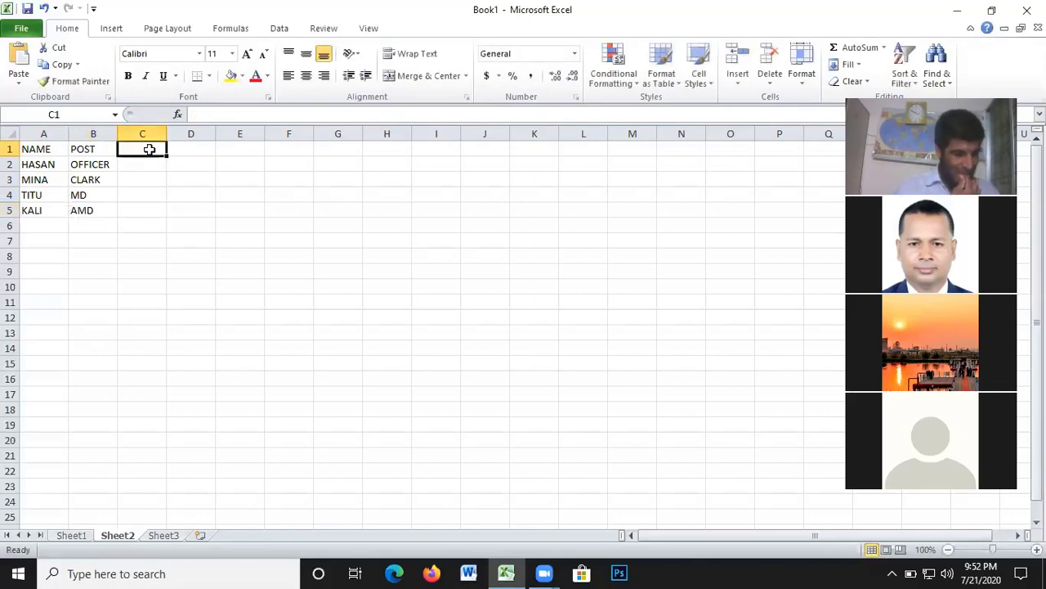
- Enter the BASIC heading in C1 with salaries 4500, 2500, 15000 and 7500 below
text(B)
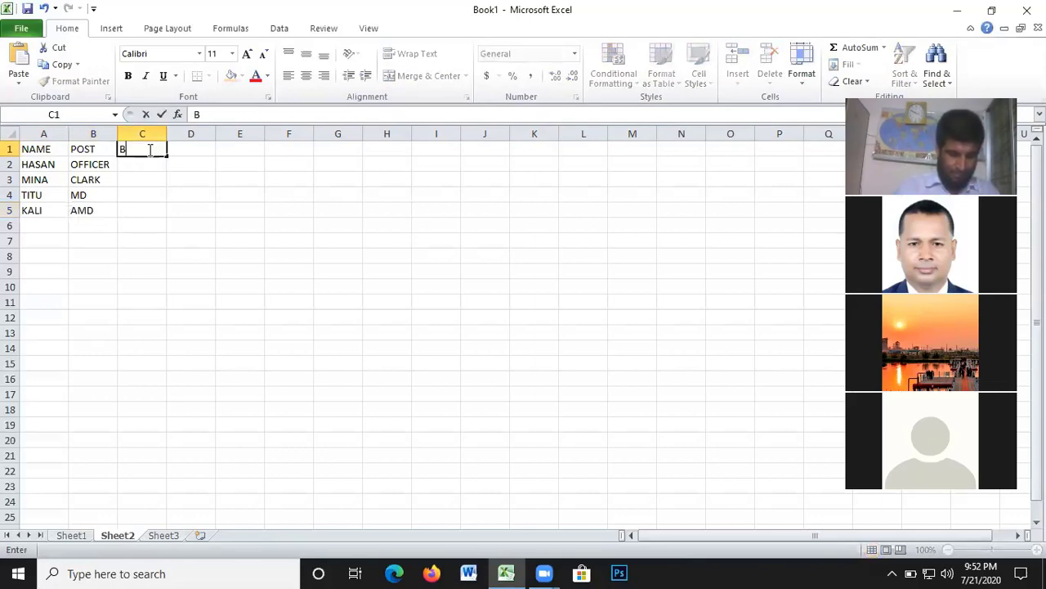
text(ASI)
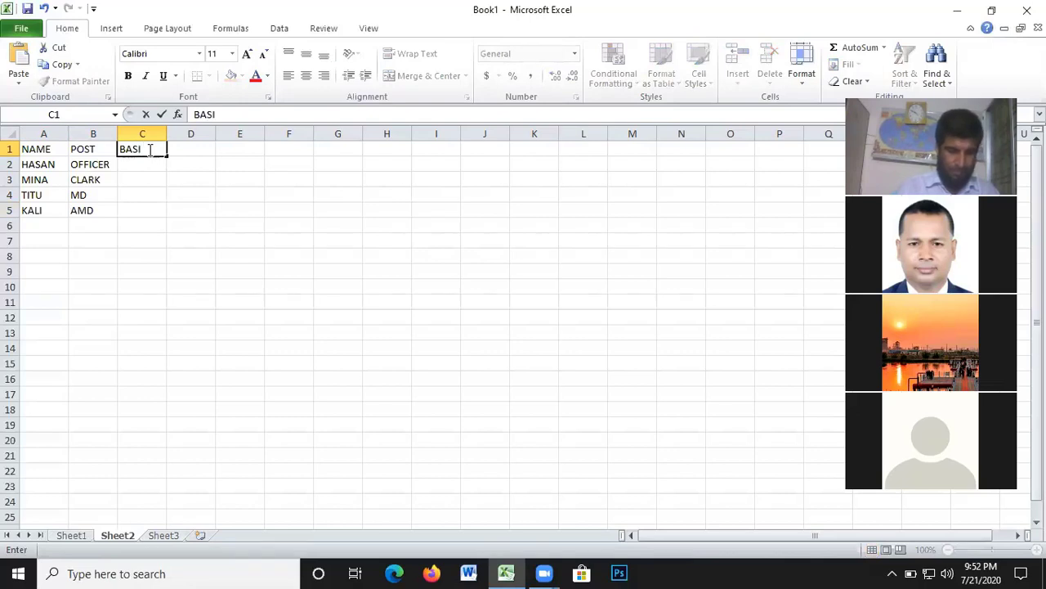
text(C)
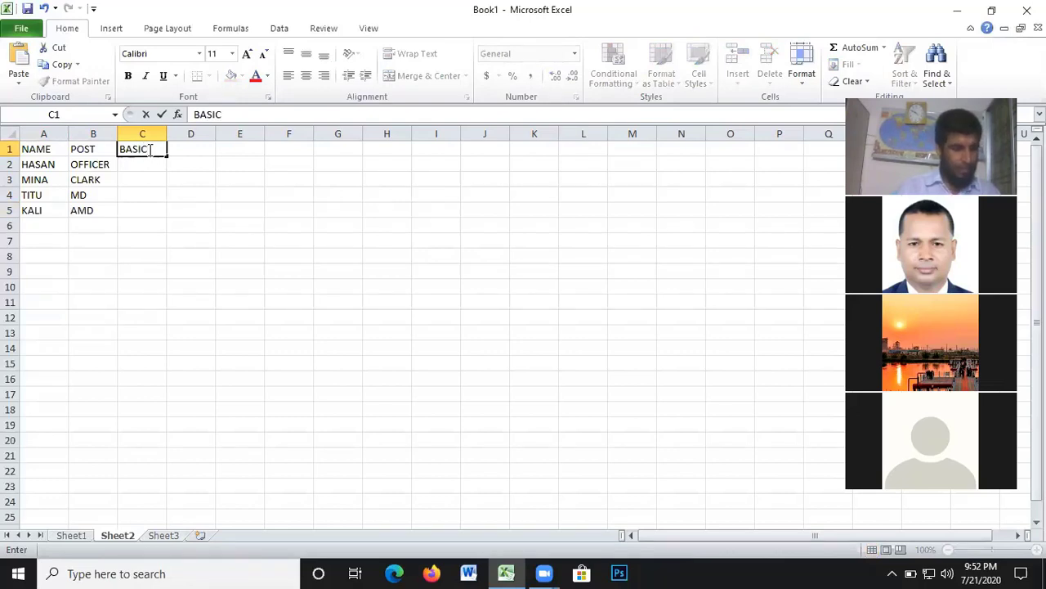
key(Return)
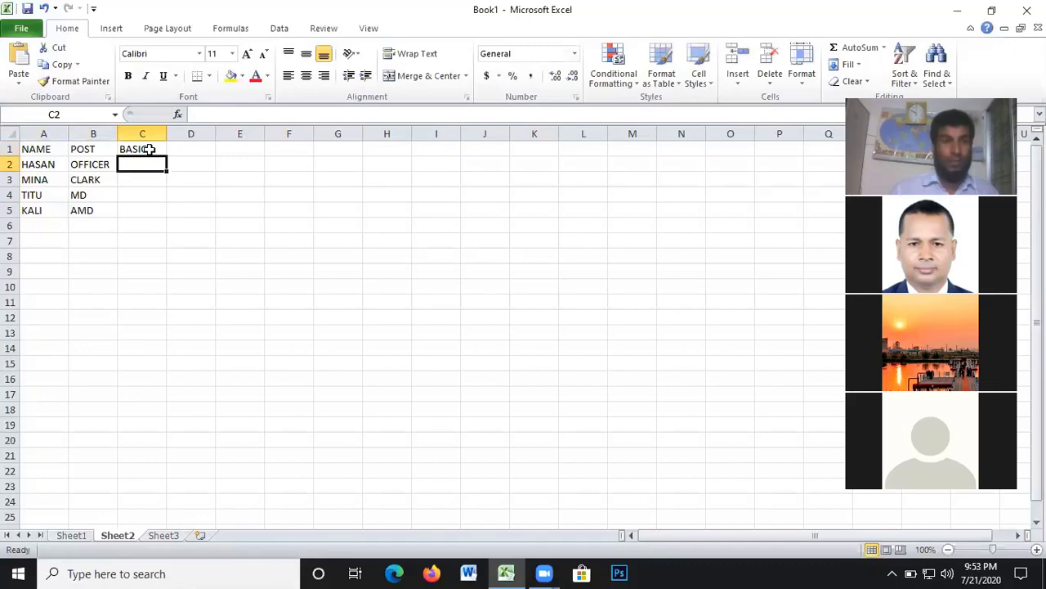
text(4500)
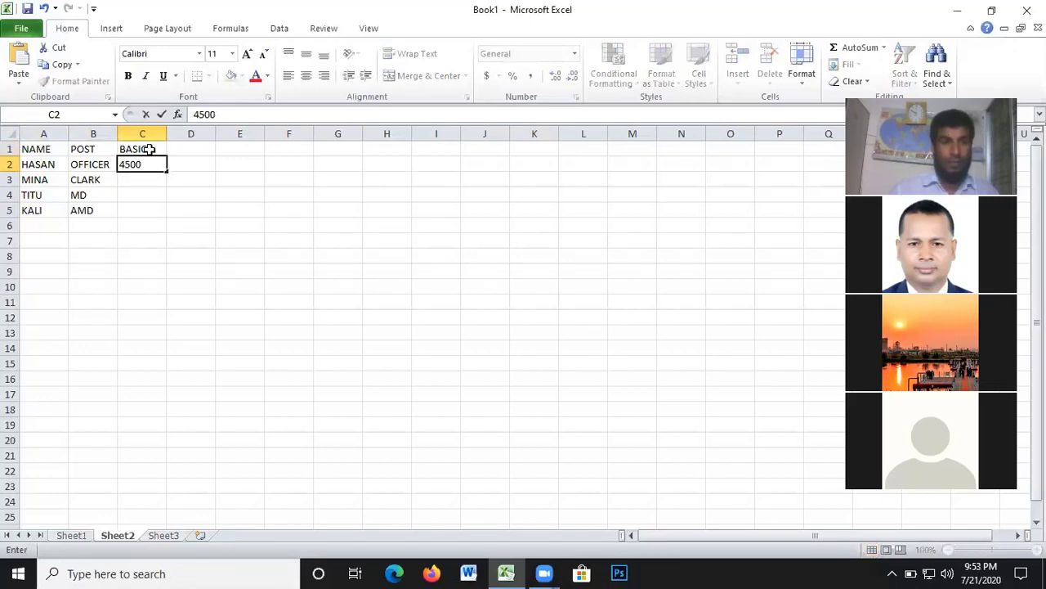
key(Return)
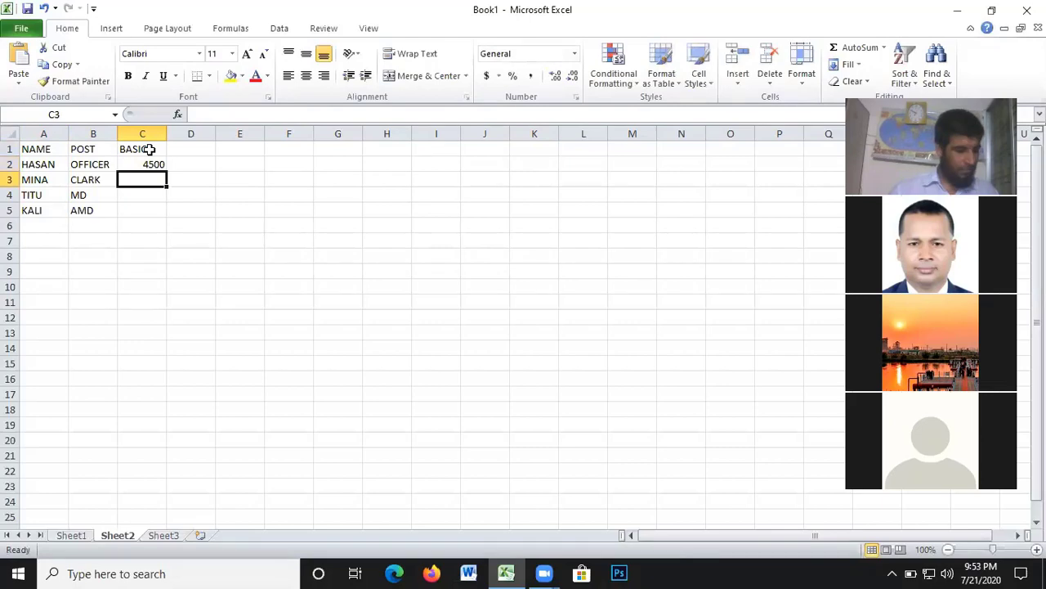
text(25)
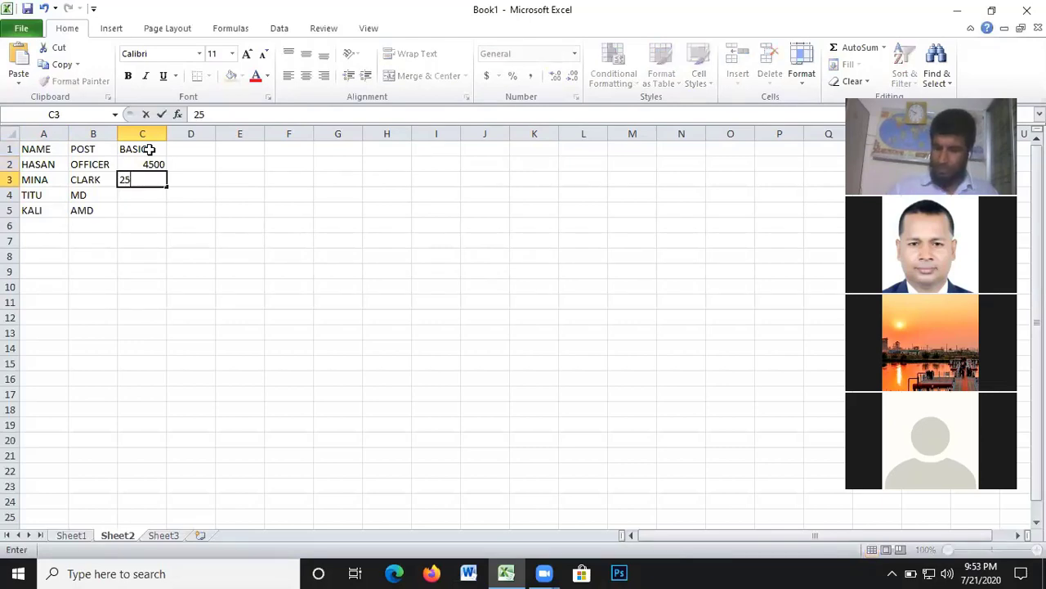
text(00)
key(Return)
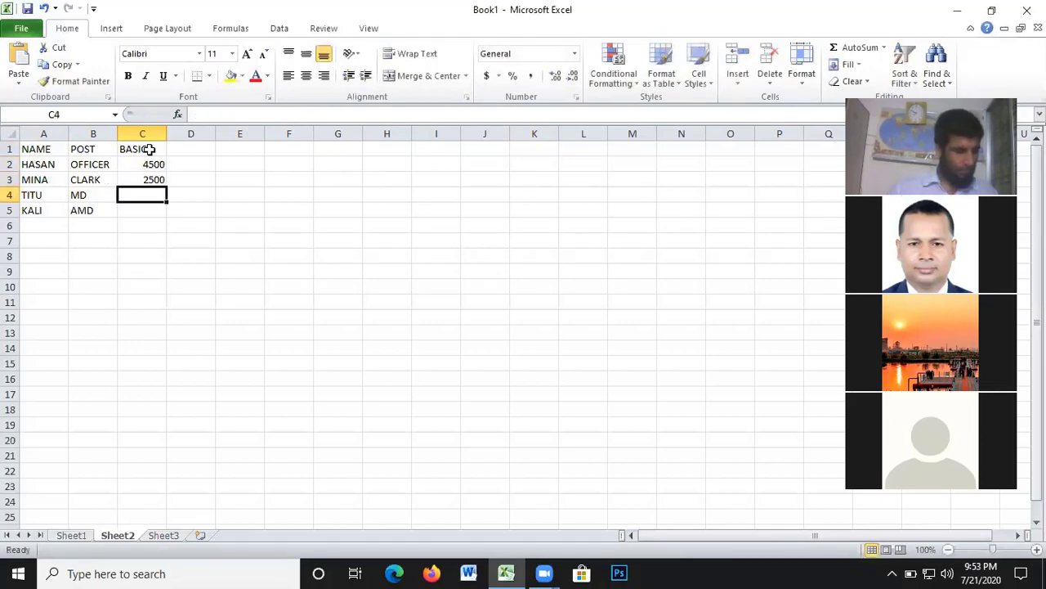
text(150)
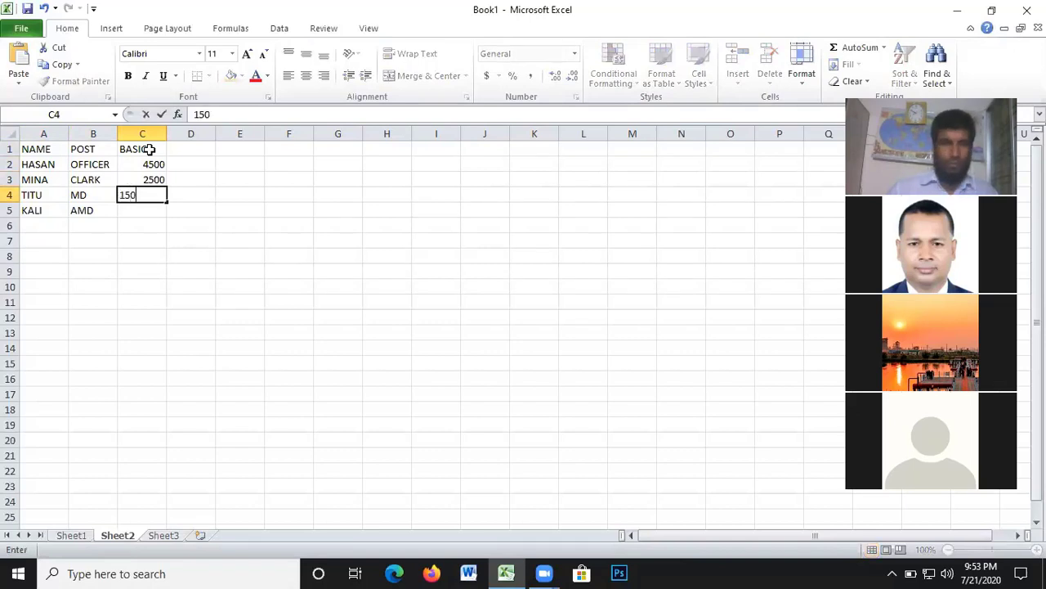
text(00)
key(Return)
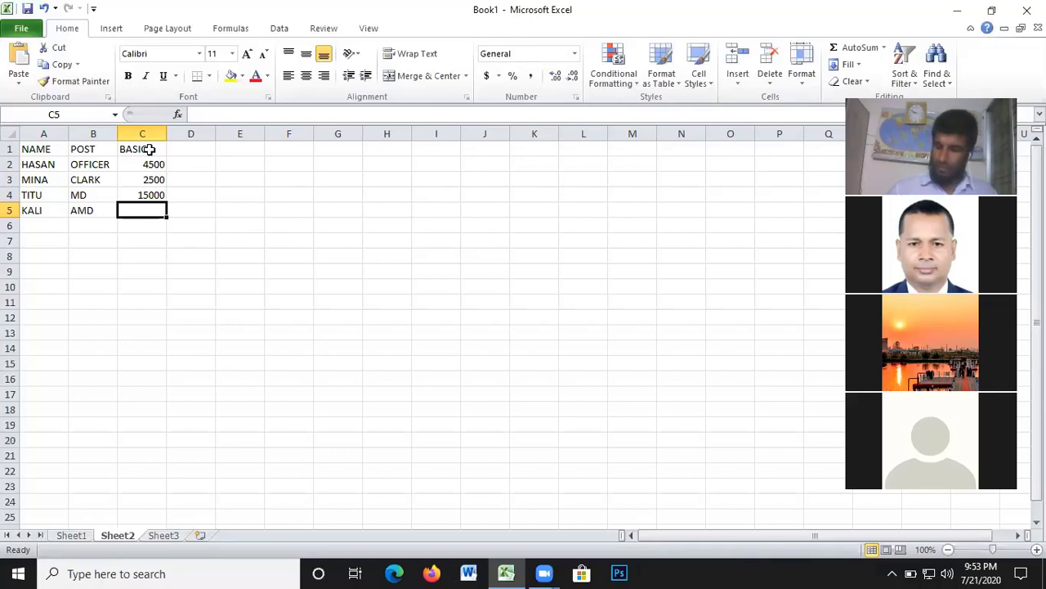
text(7500)
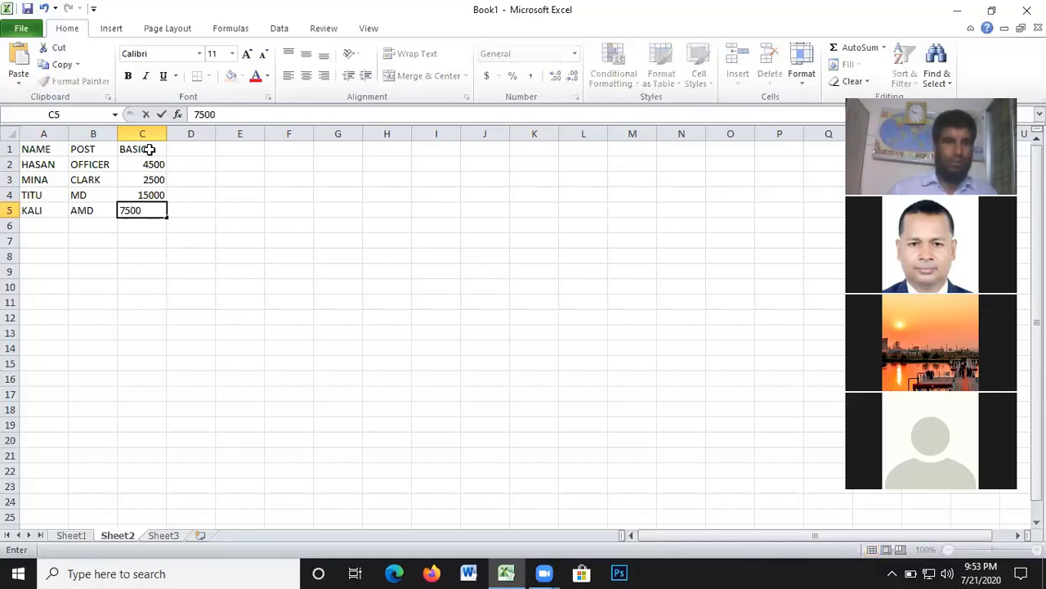
click(186, 156)
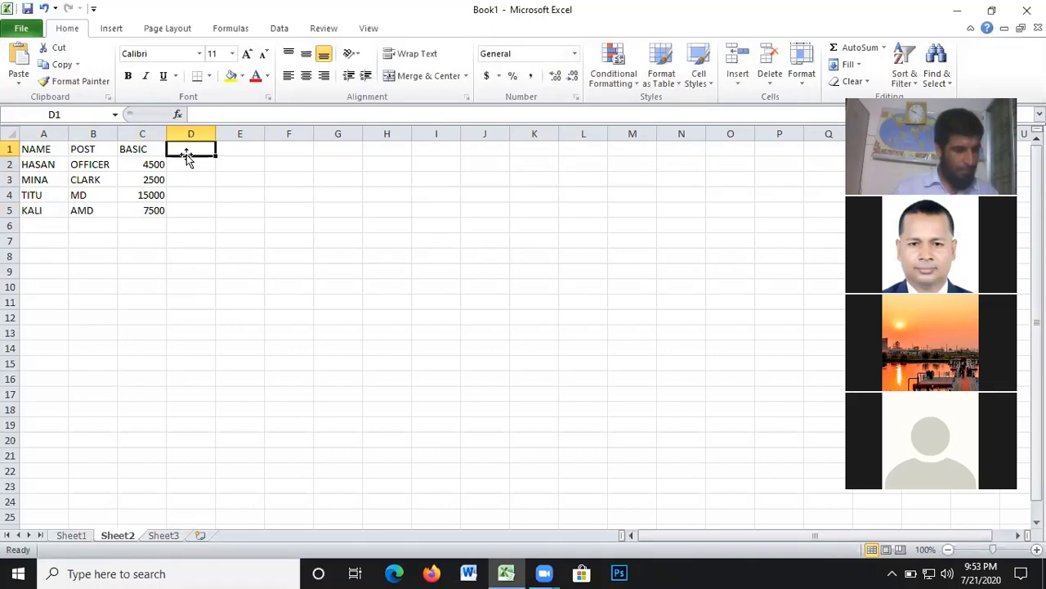
- Put the heading ALLOW in D1 beside BASIC
text(A)
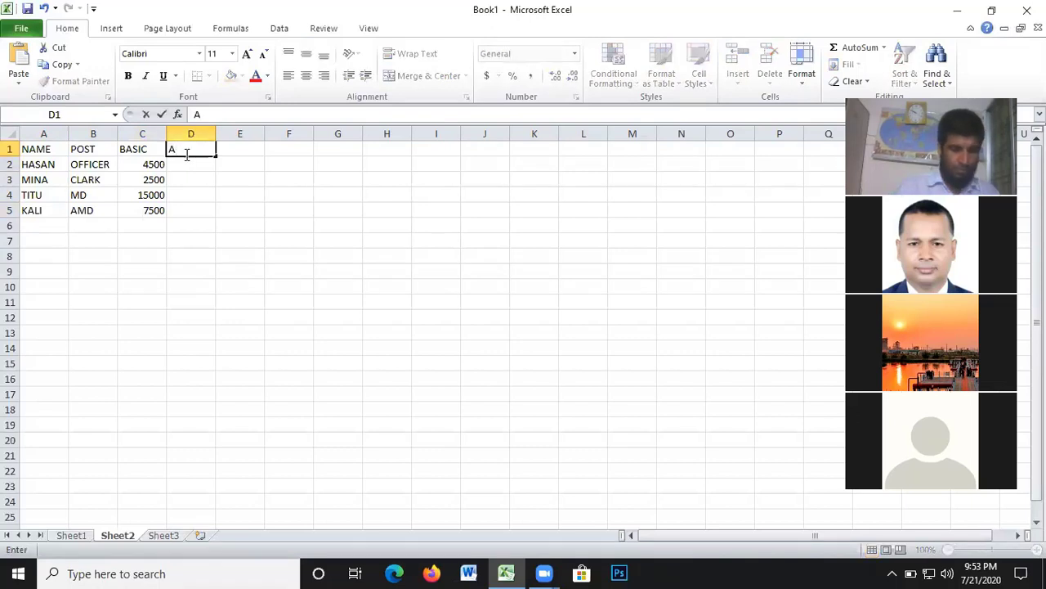
text(LLOW)
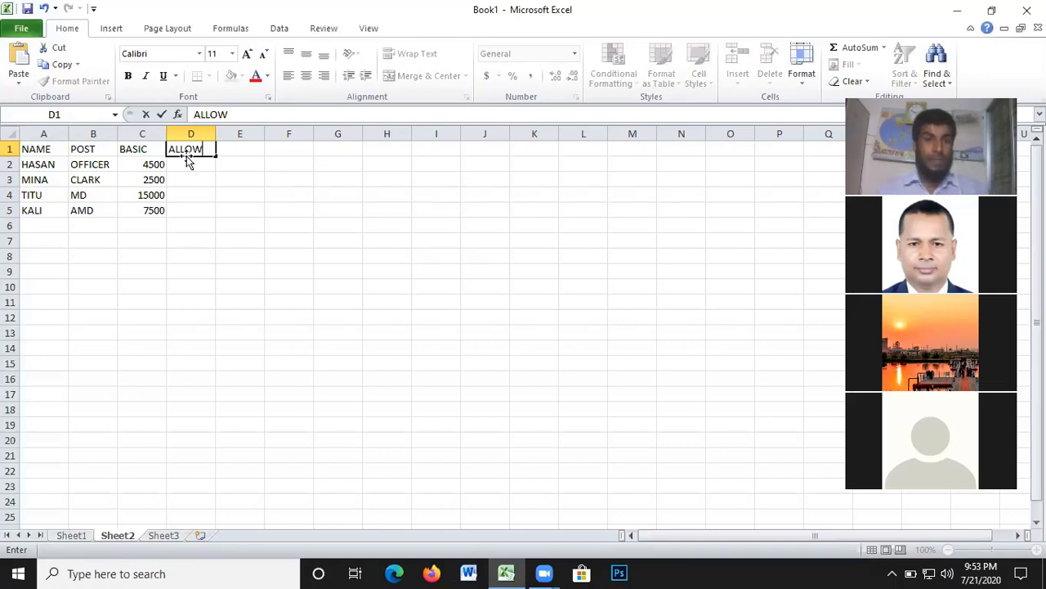
click(194, 161)
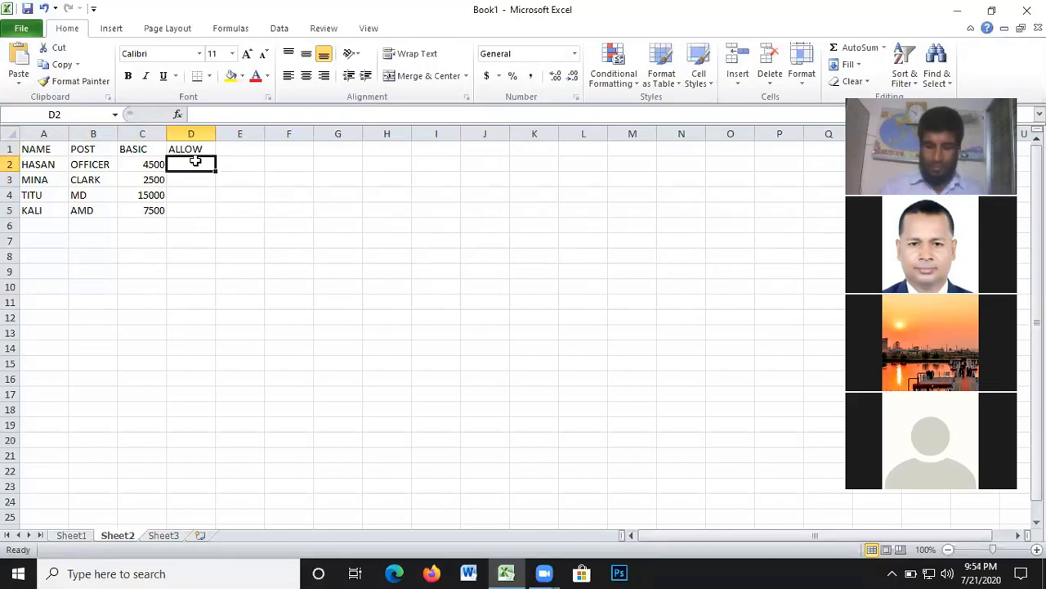
- Begin the D2 formula =IF(C2>=5000,C2*10%, giving 10% for salaries of at least 5000
text(=)
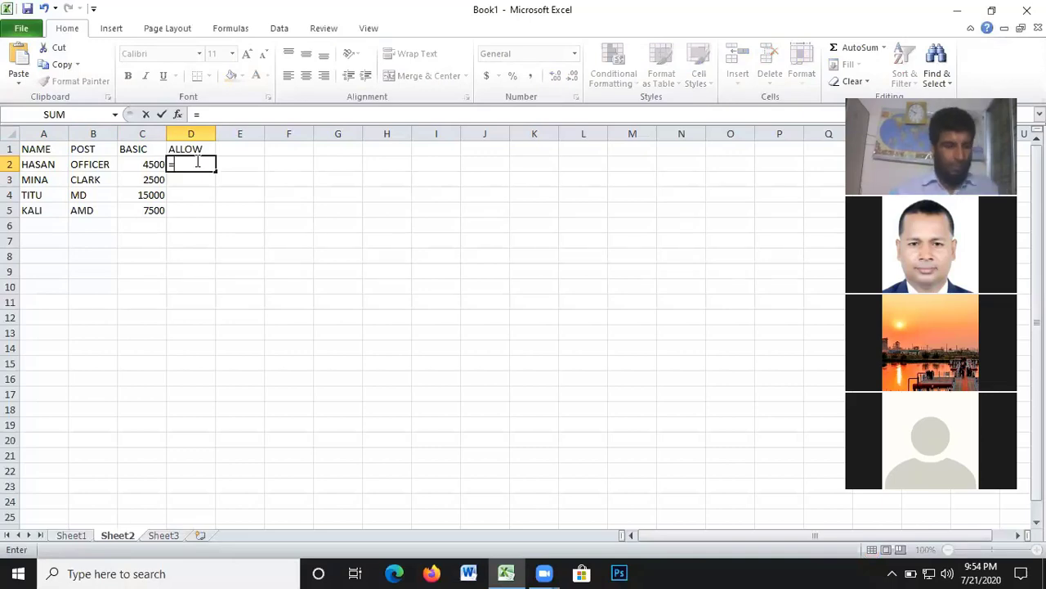
text(()
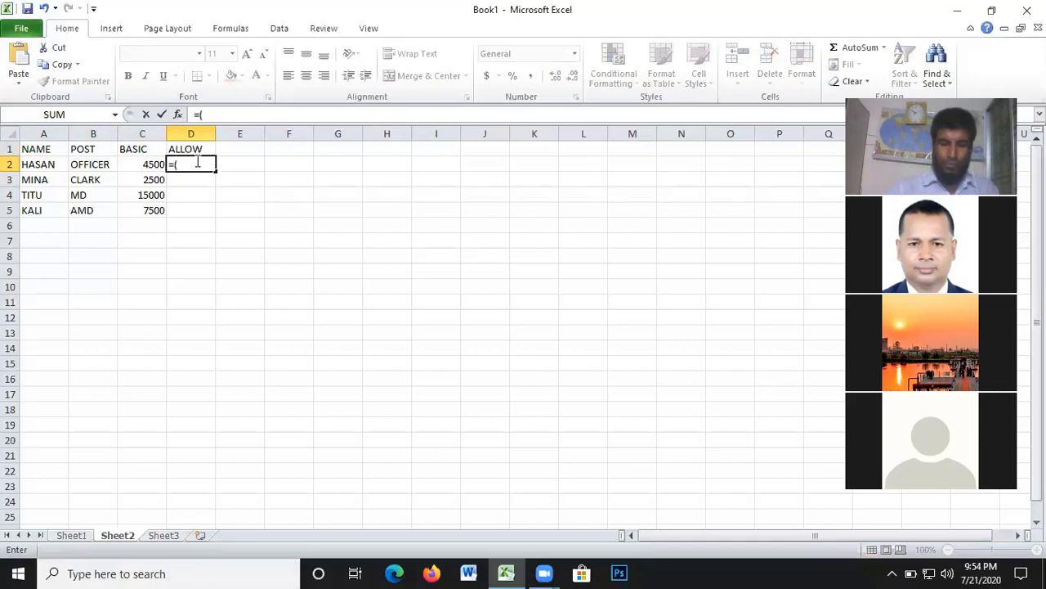
key(BackSpace)
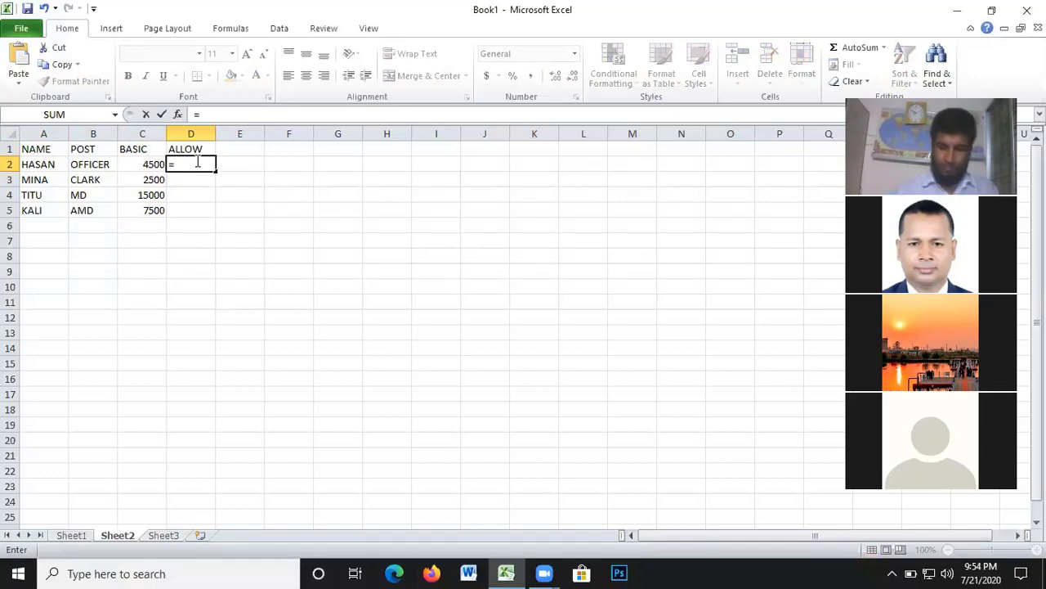
text(IF)
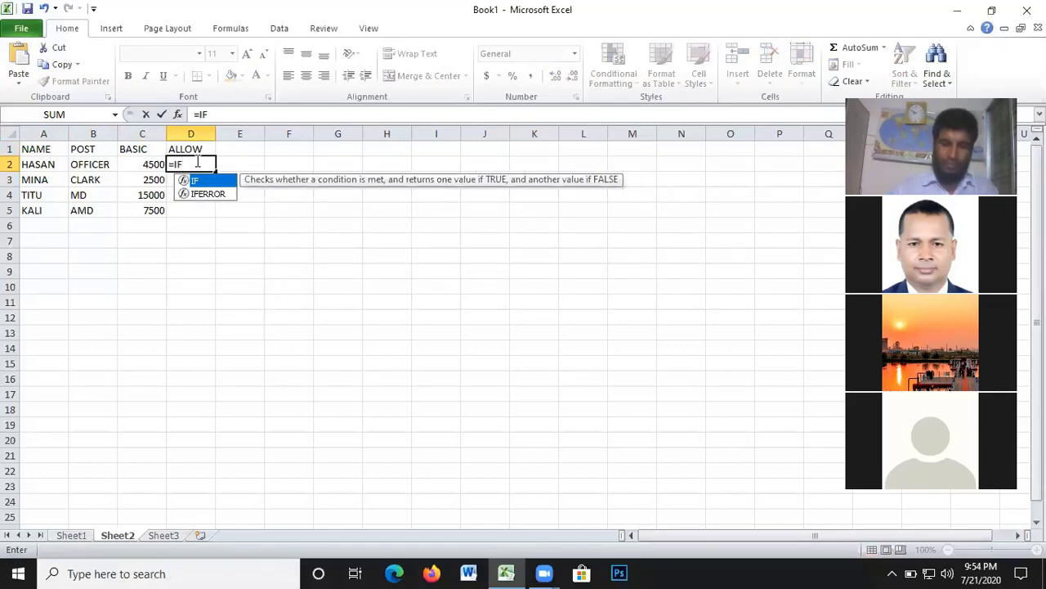
text(()
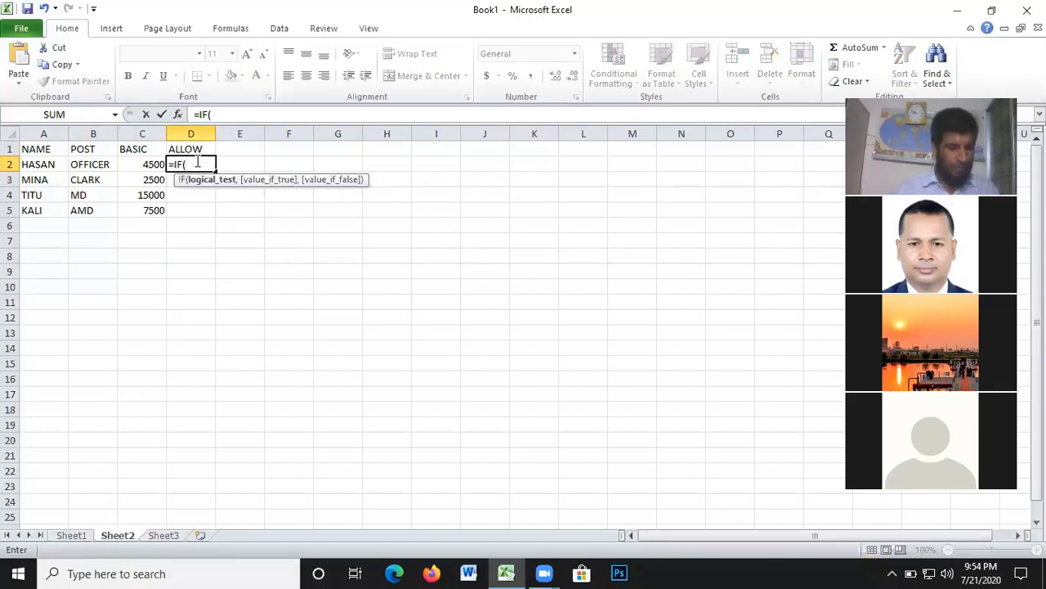
click(136, 165)
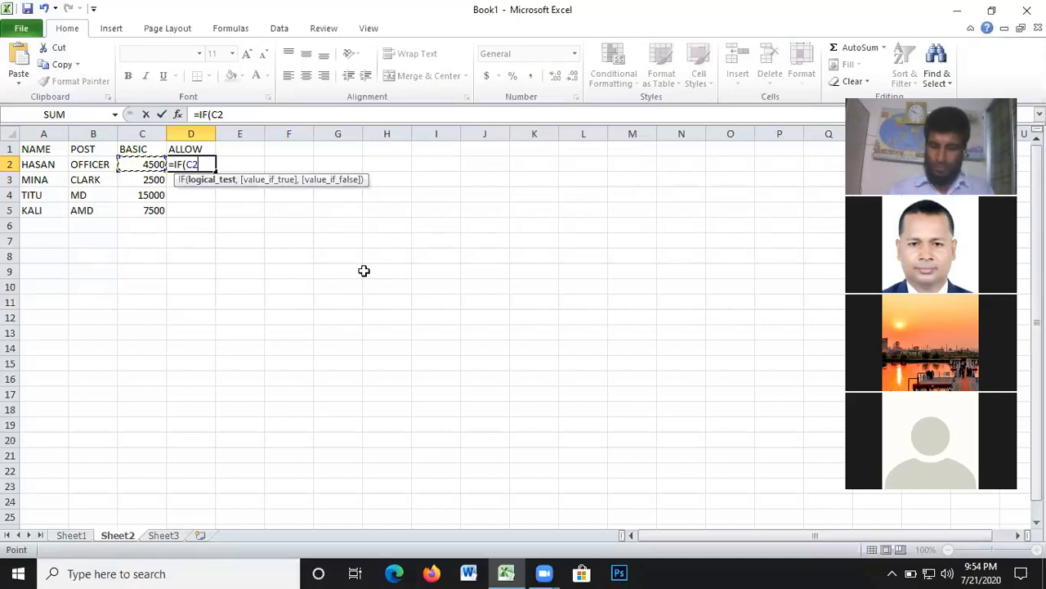
text(>=)
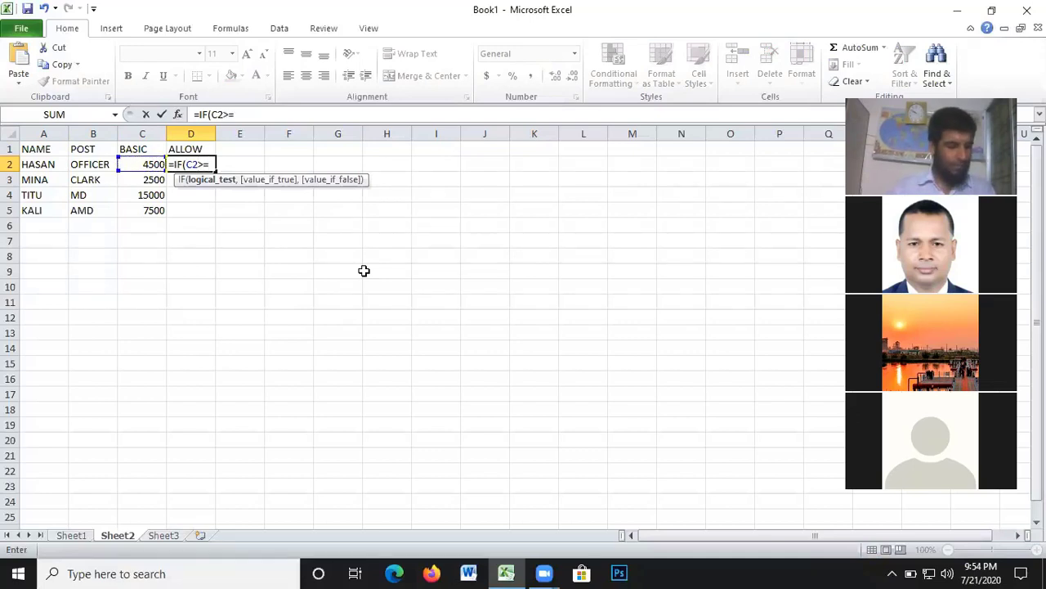
text(500)
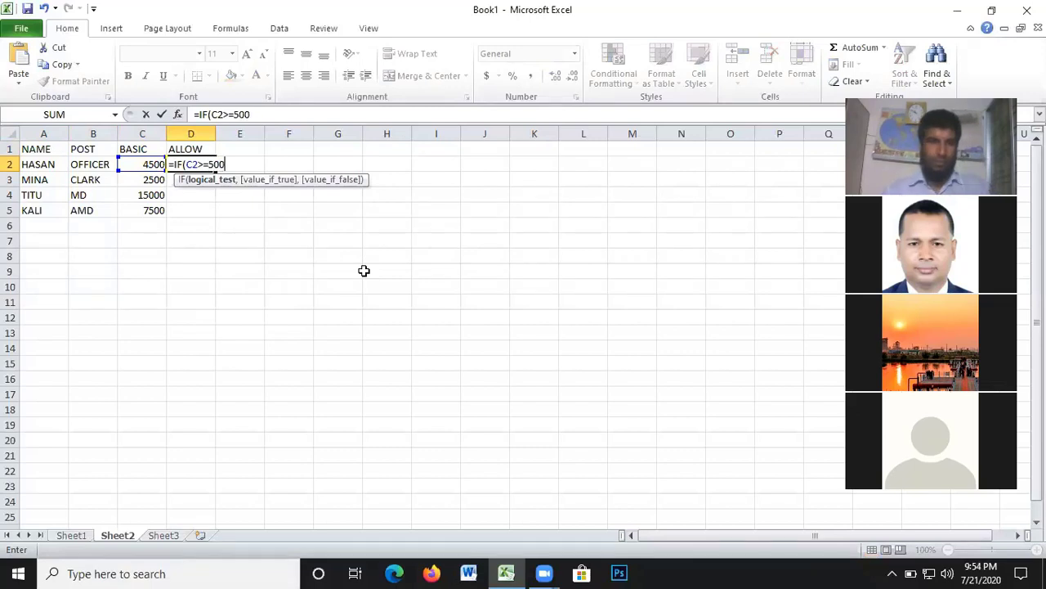
text(0)
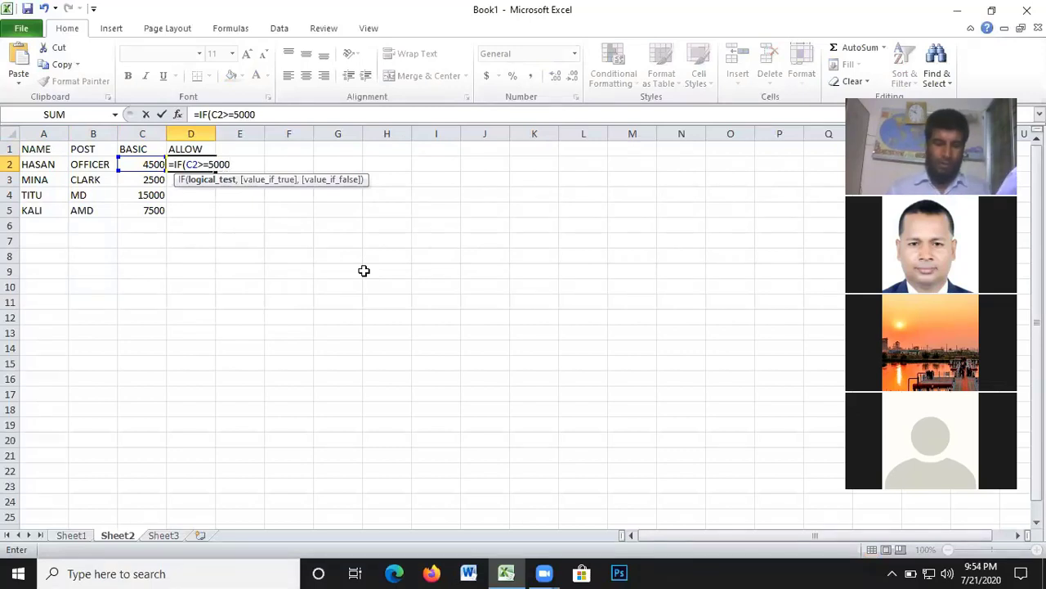
text(,)
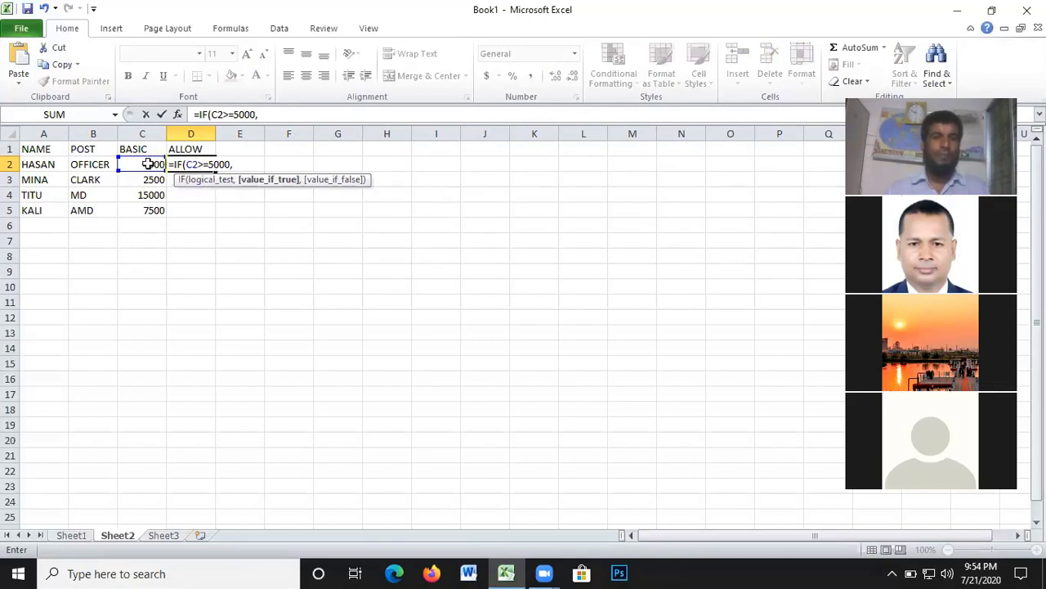
click(147, 165)
text(*)
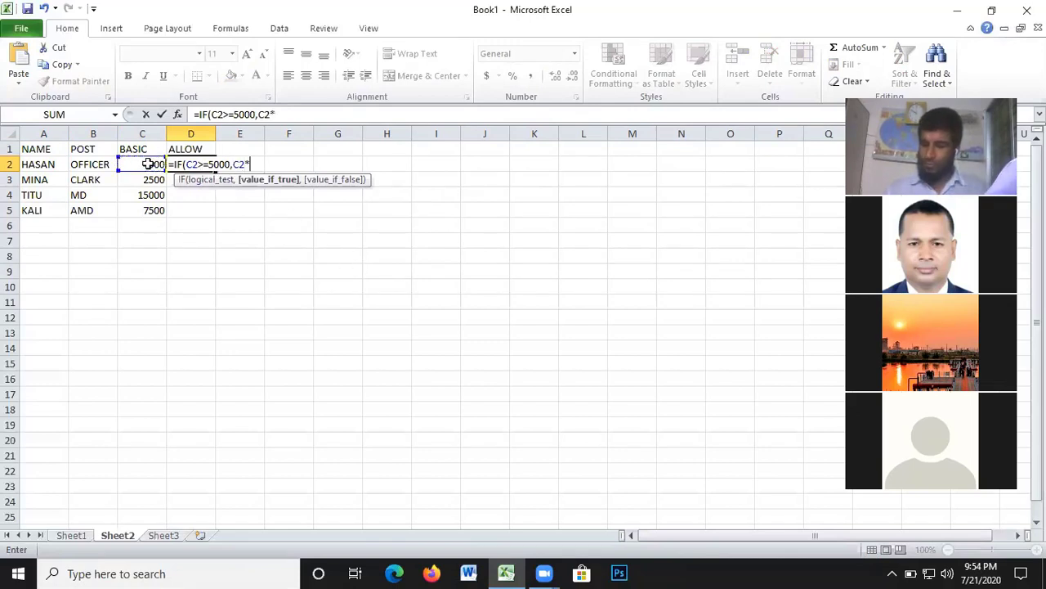
text(10)
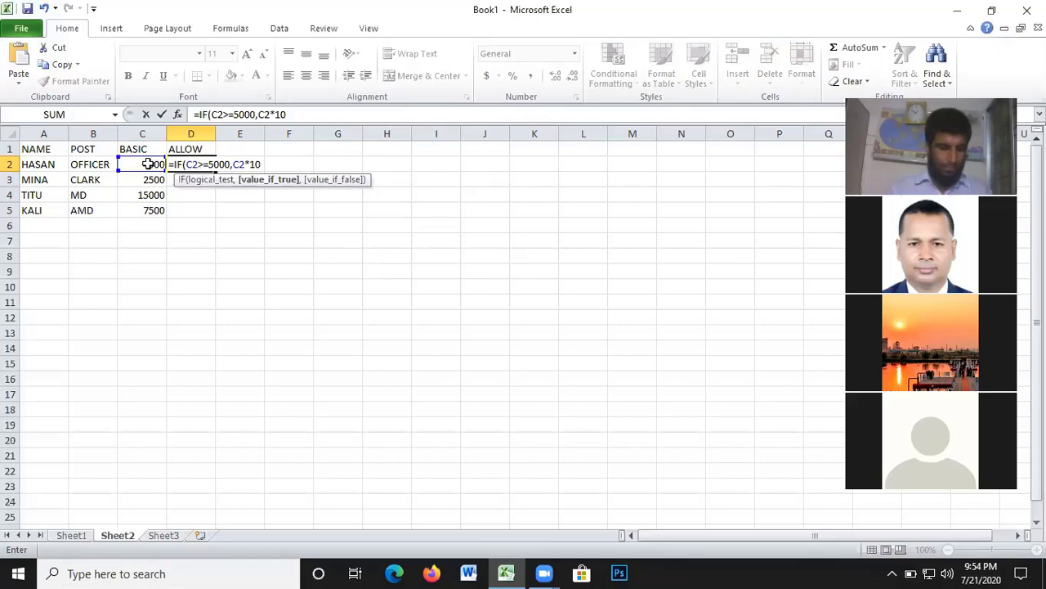
text(%)
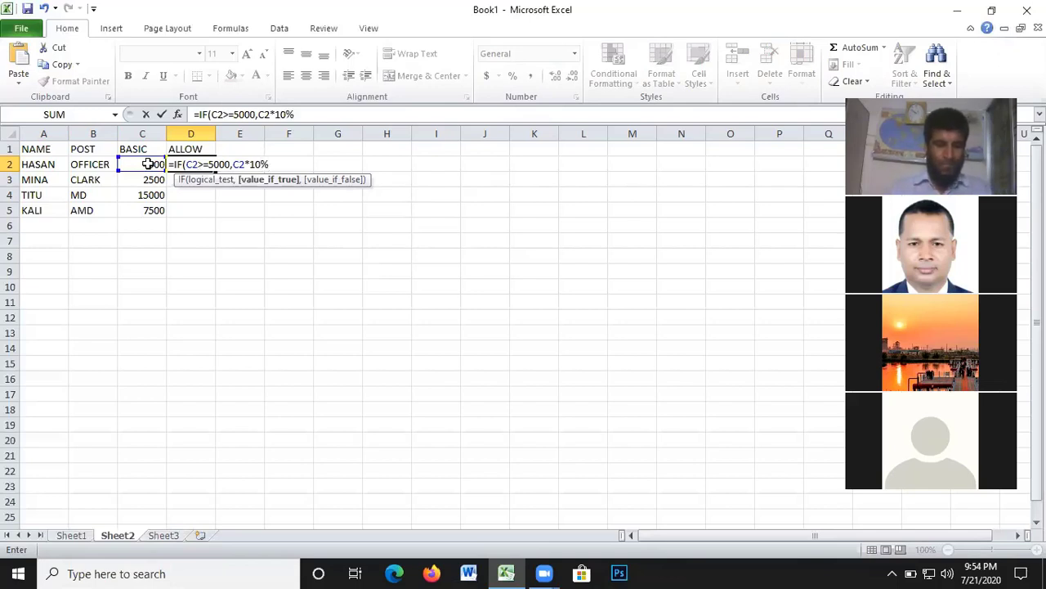
text(,)
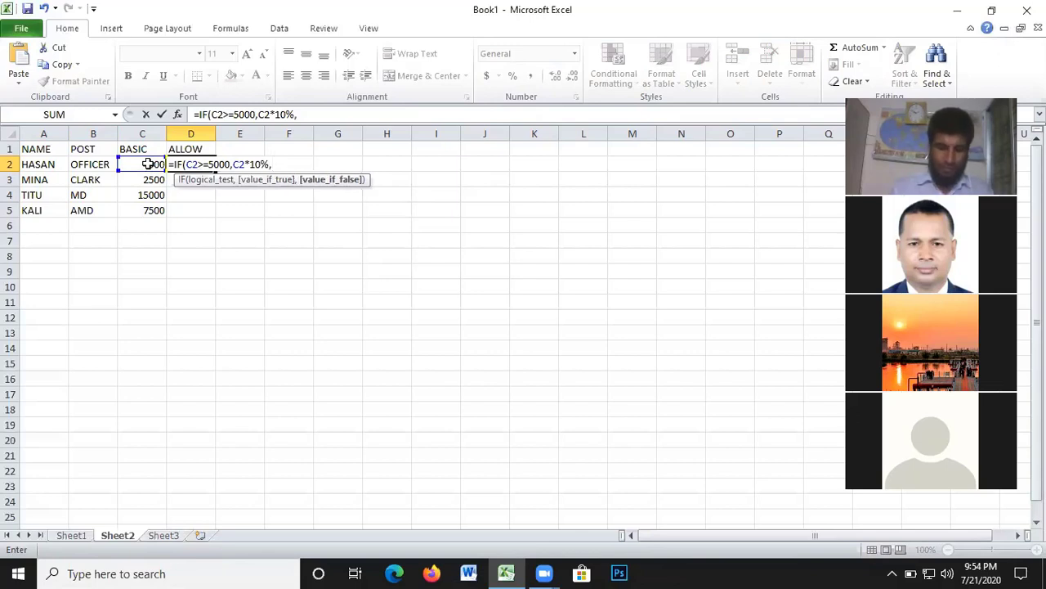
text(IF)
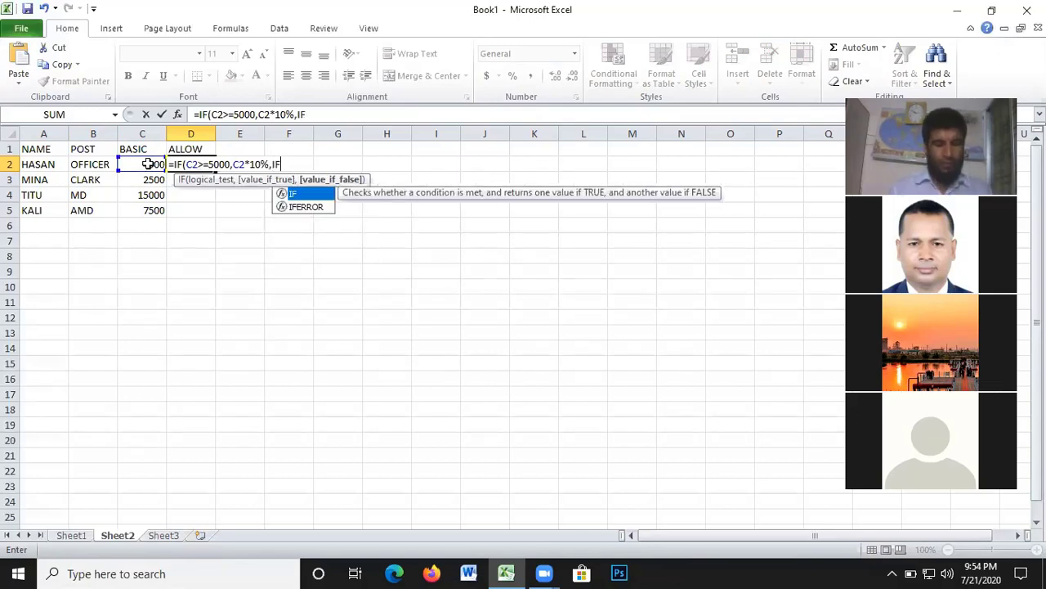
text(()
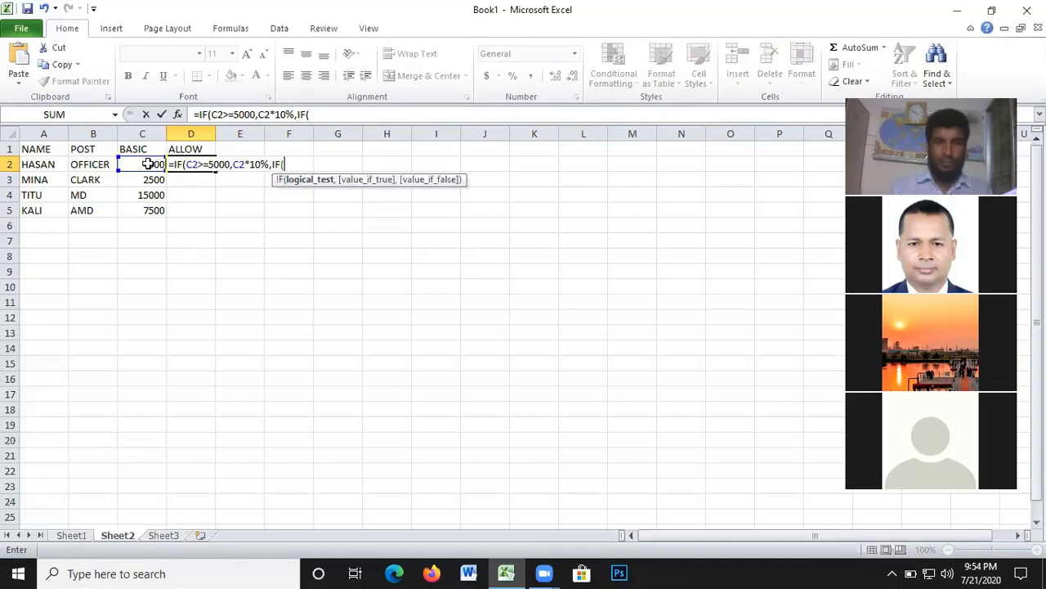
- Add the nested IF testing C2<=5000 with a 5% allowance for lower salaries
click(143, 164)
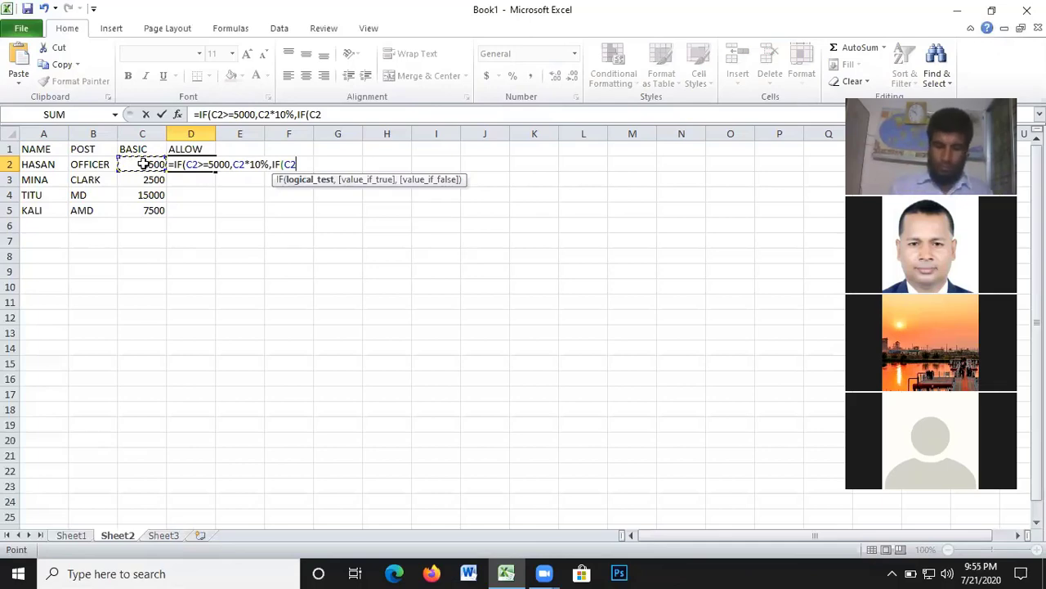
text(<)
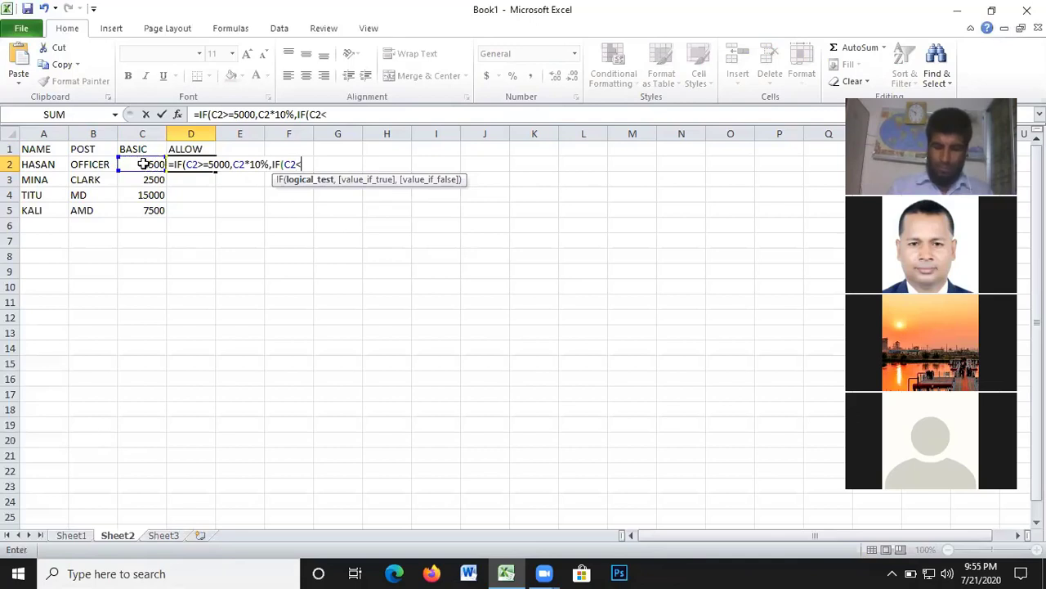
text(=)
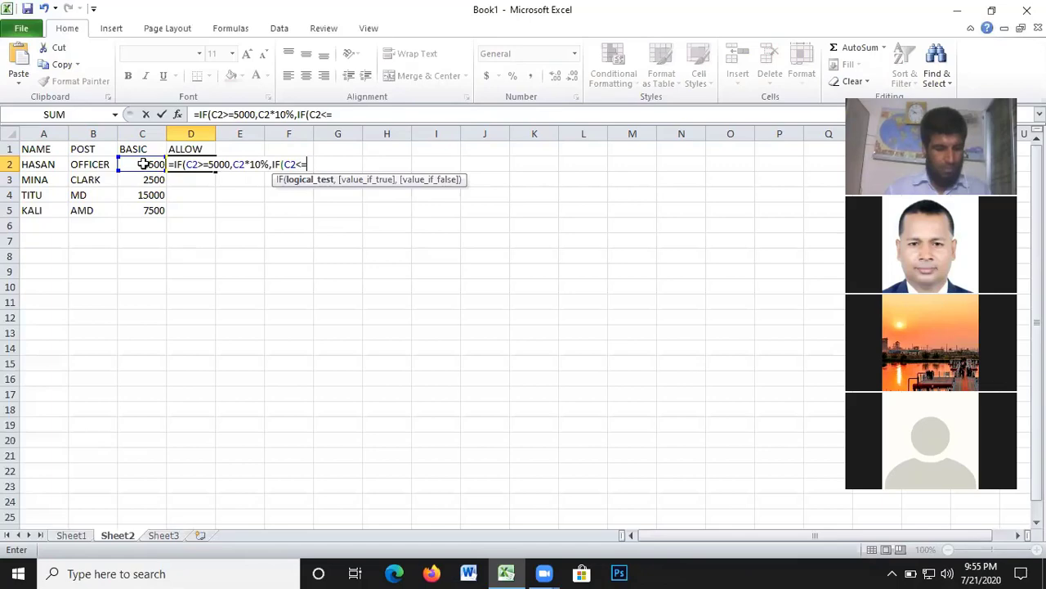
text(5000)
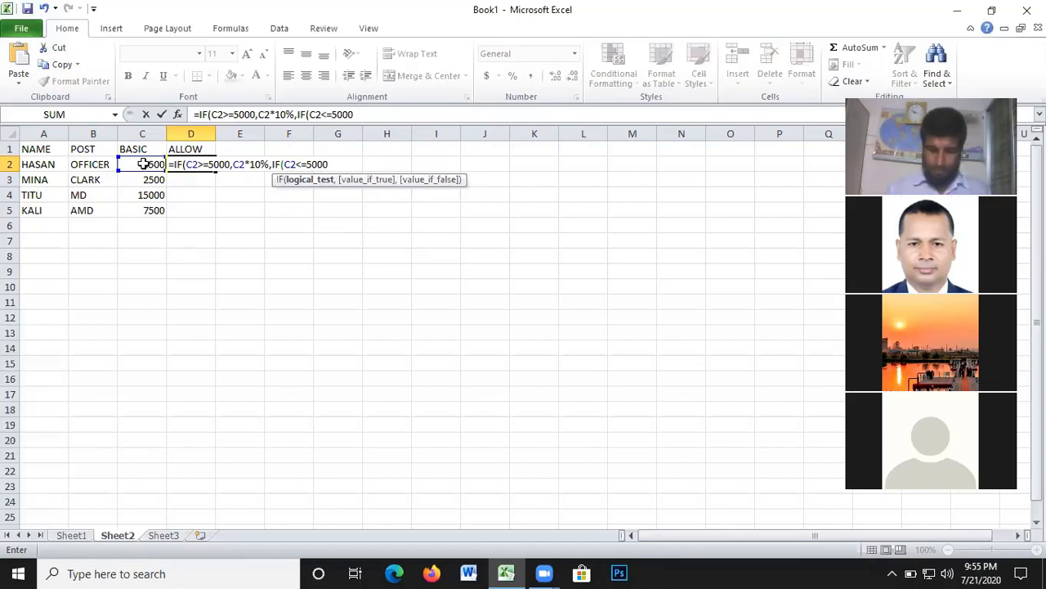
text(,)
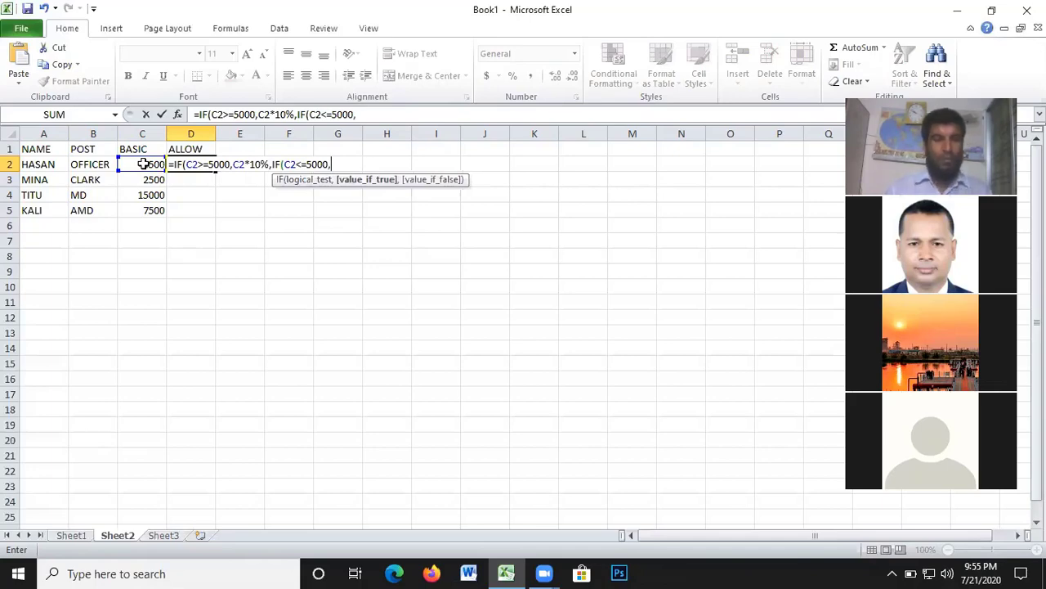
click(143, 162)
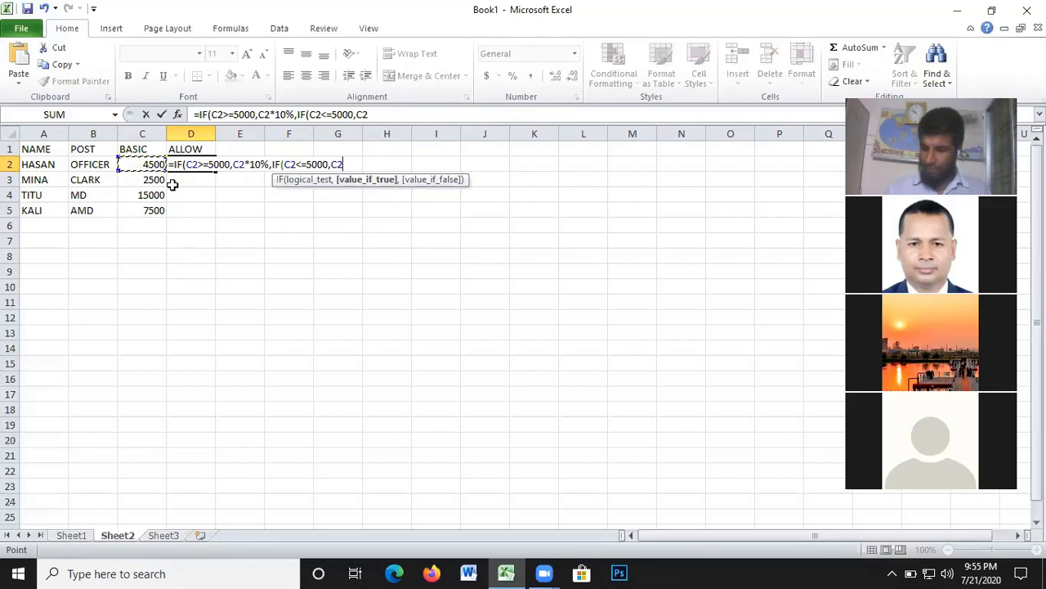
text(5%)
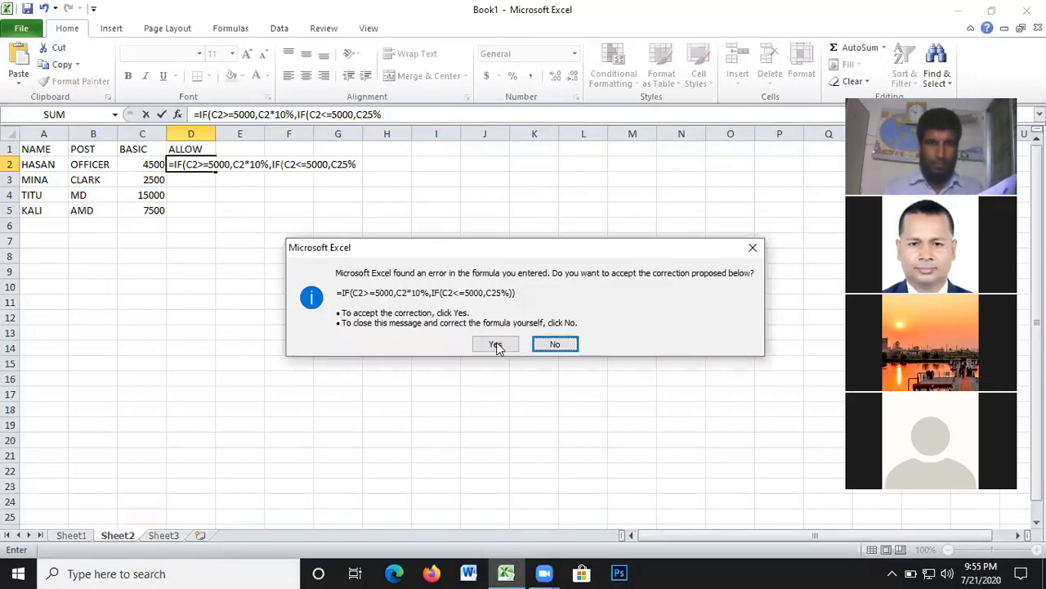
- Accept Excel's bracket correction and fix D2's lower allowance to read C2*5%
click(495, 342)
click(205, 164)
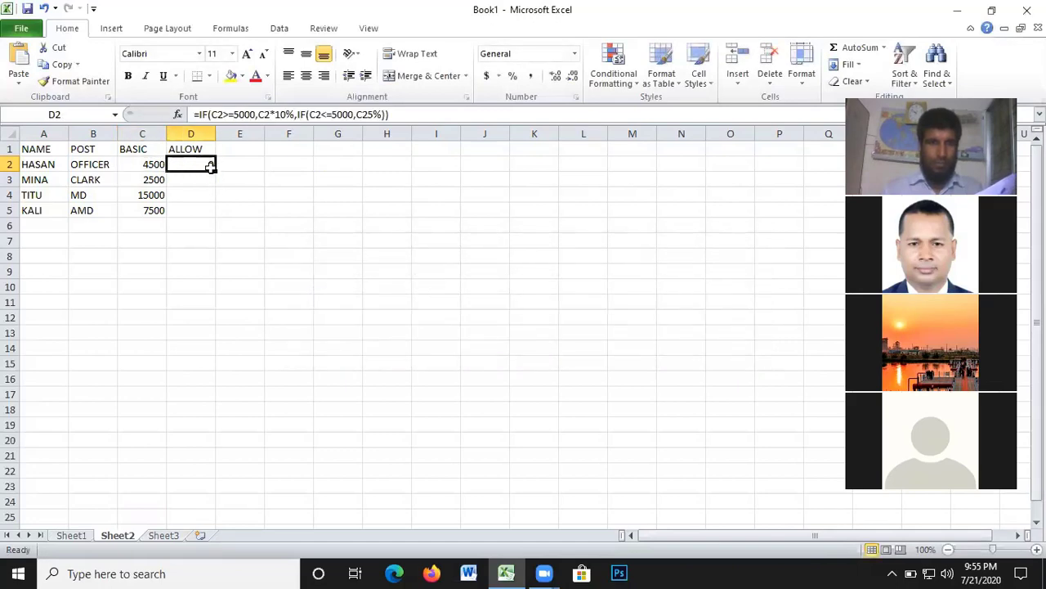
click(370, 114)
click(370, 114)
text(*)
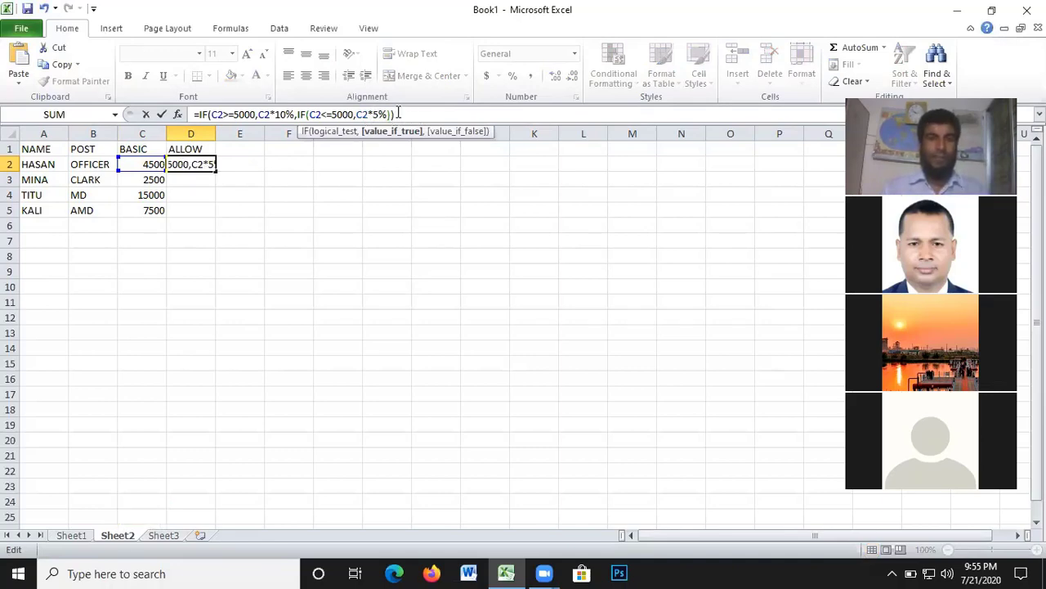
click(397, 114)
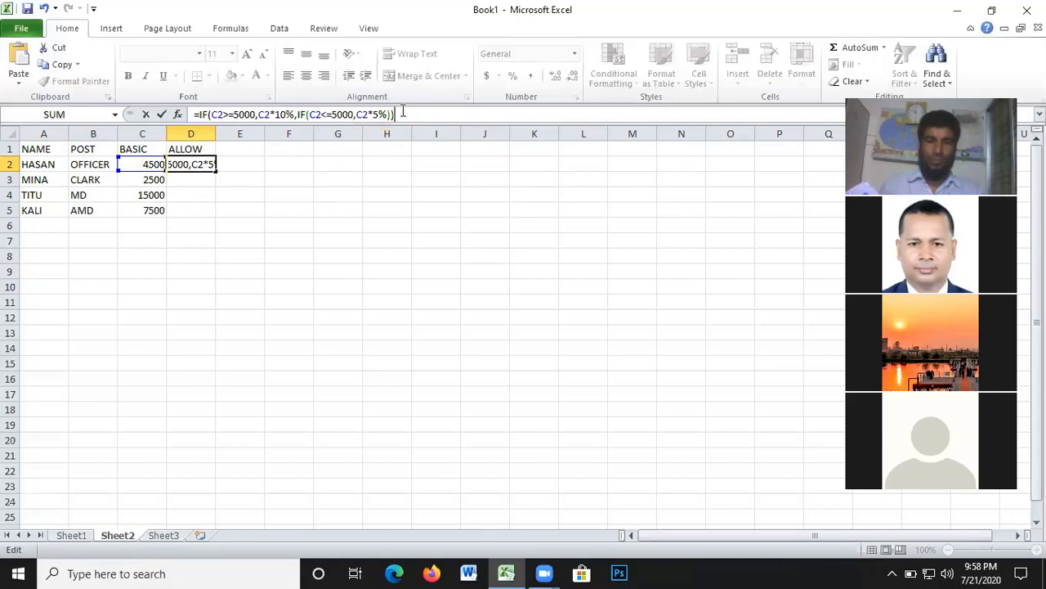
- Commit the D2 allowance formula and fill it down to D5, giving 225, 125, 1500, 750
key(Return)
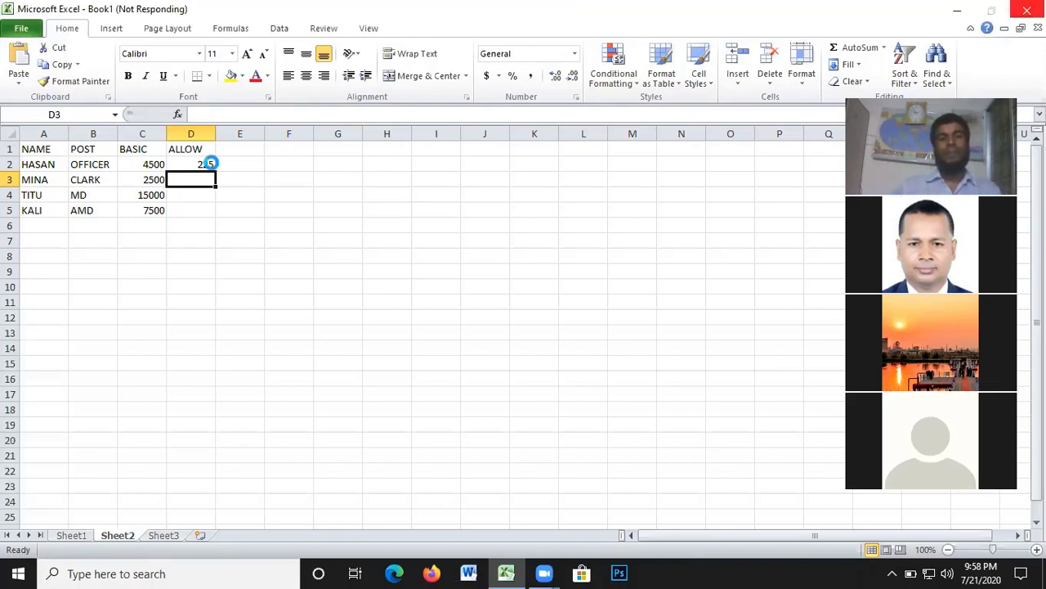
click(210, 163)
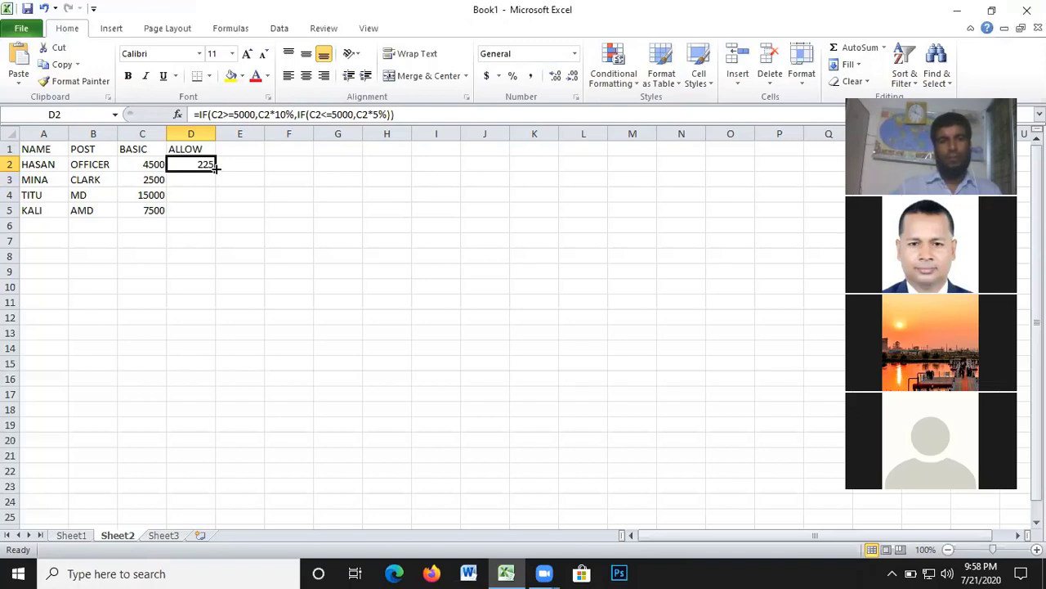
drag(216, 168, 219, 217)
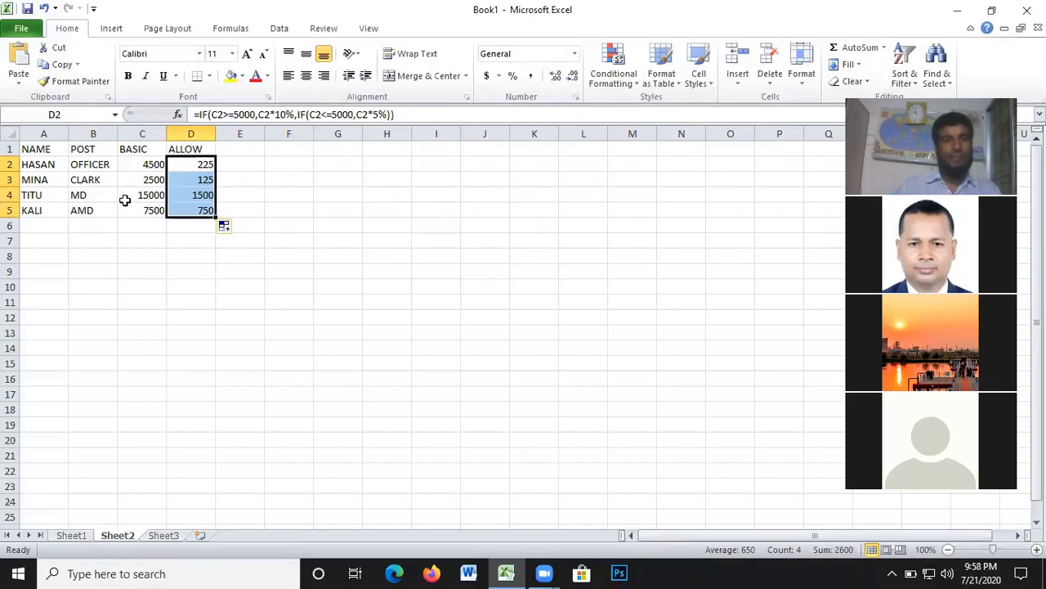
click(243, 149)
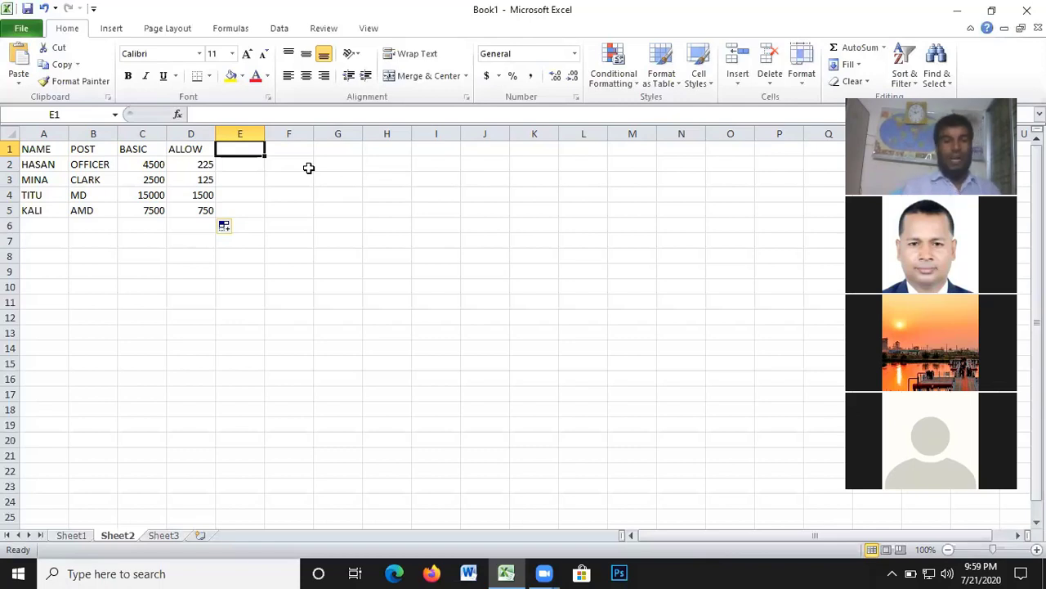
- Enter the heading H/R in E1
text(H)
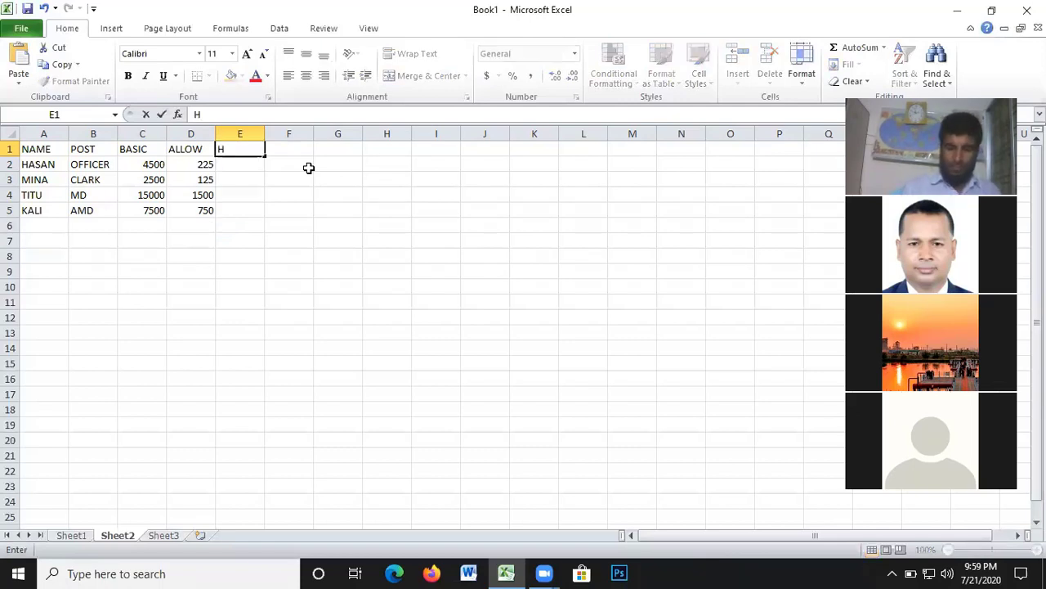
text(/R)
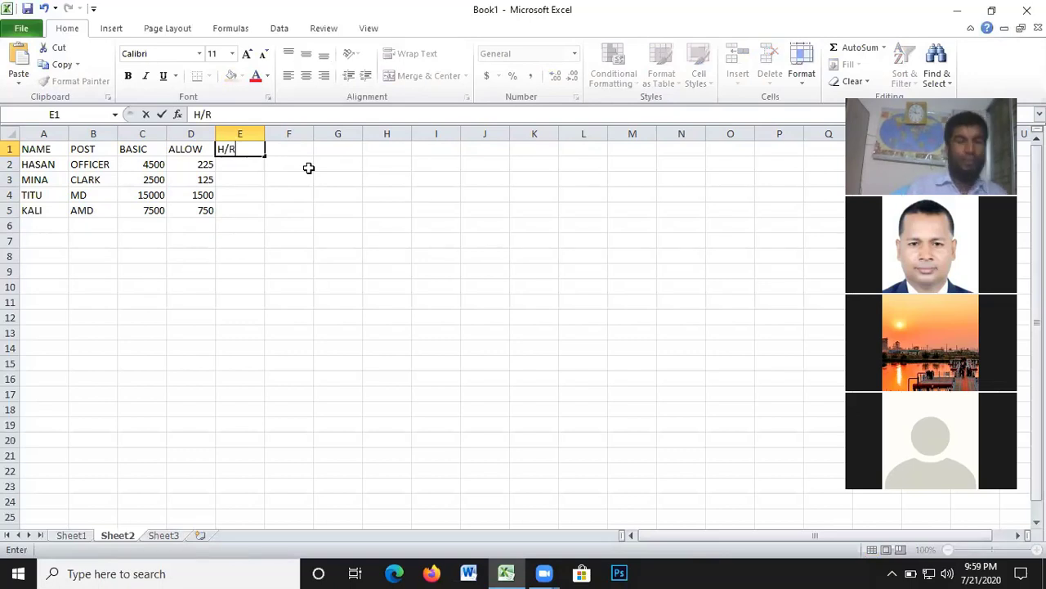
key(Return)
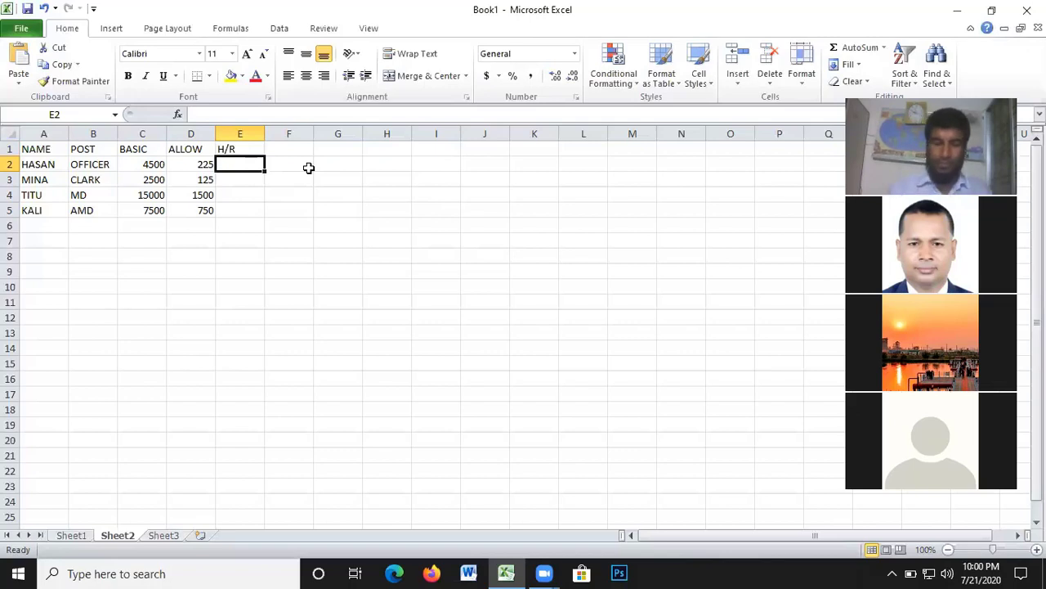
- Begin the E2 house-rent formula with the test =IF(C2>=7000,
text(=)
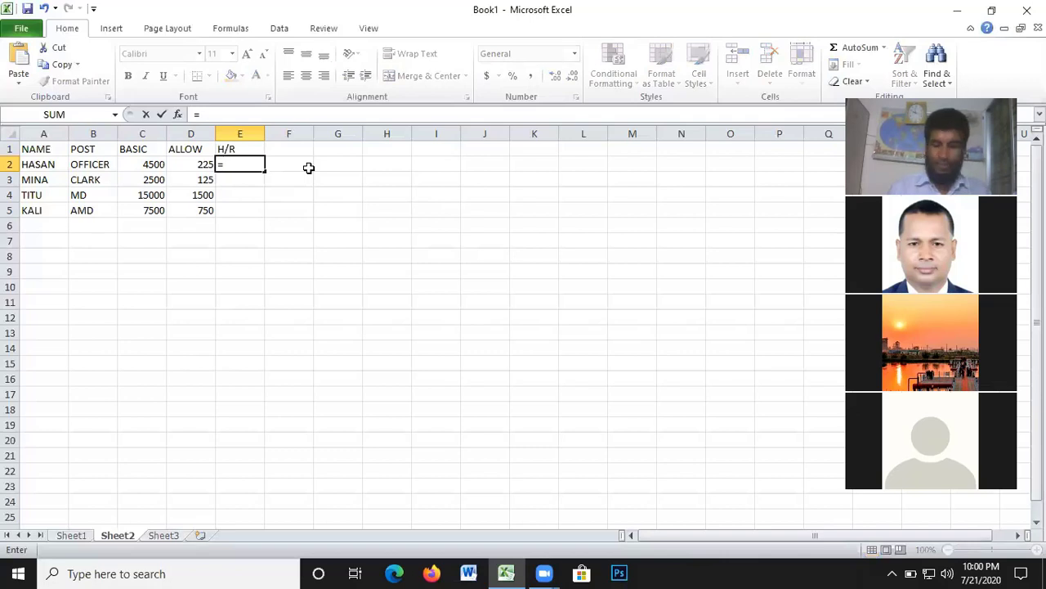
text(IF)
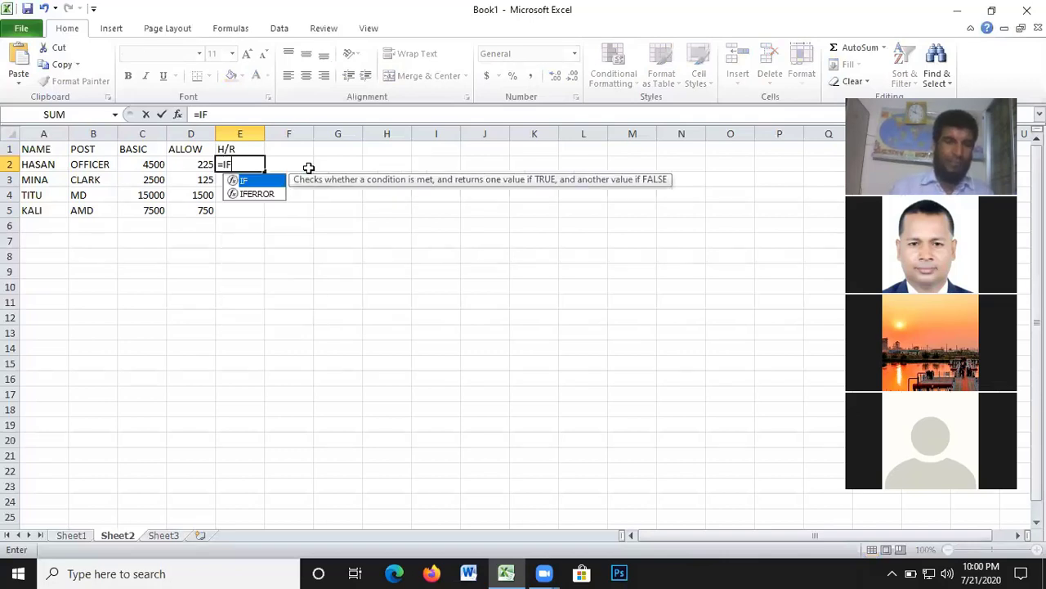
text(()
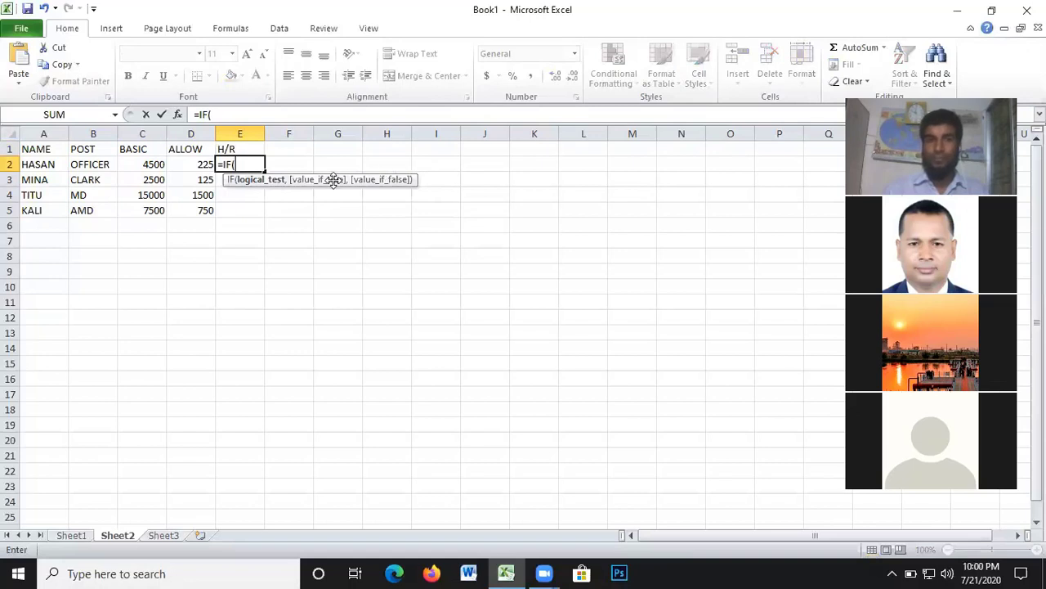
click(147, 164)
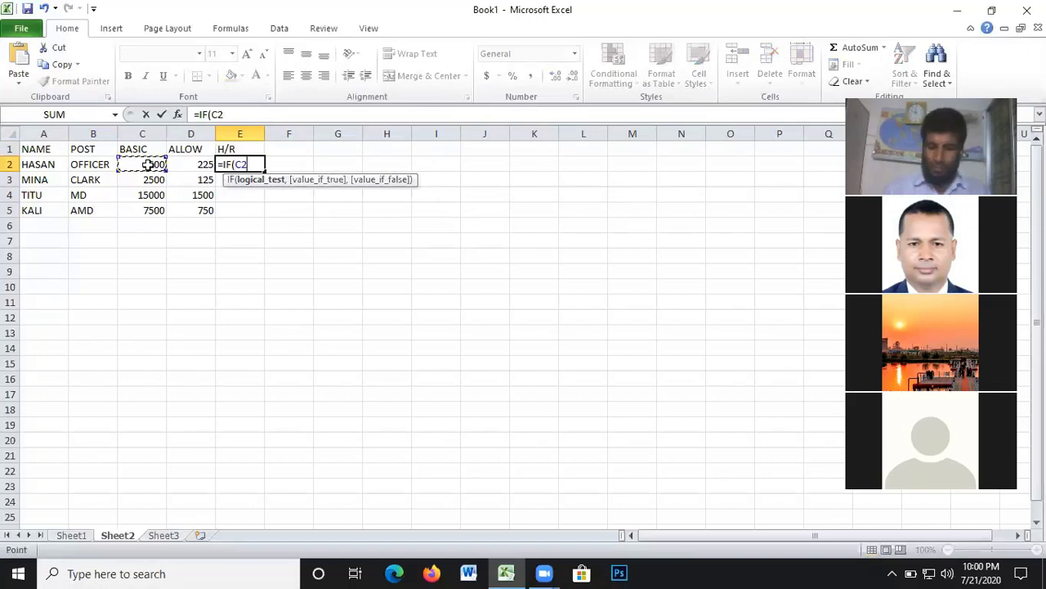
text(>=)
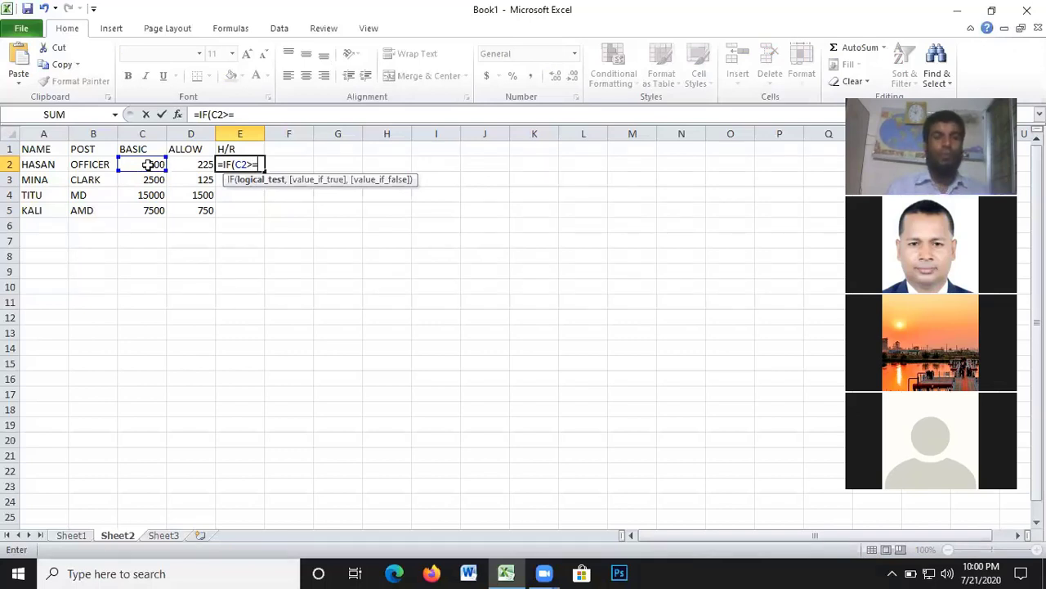
text(7)
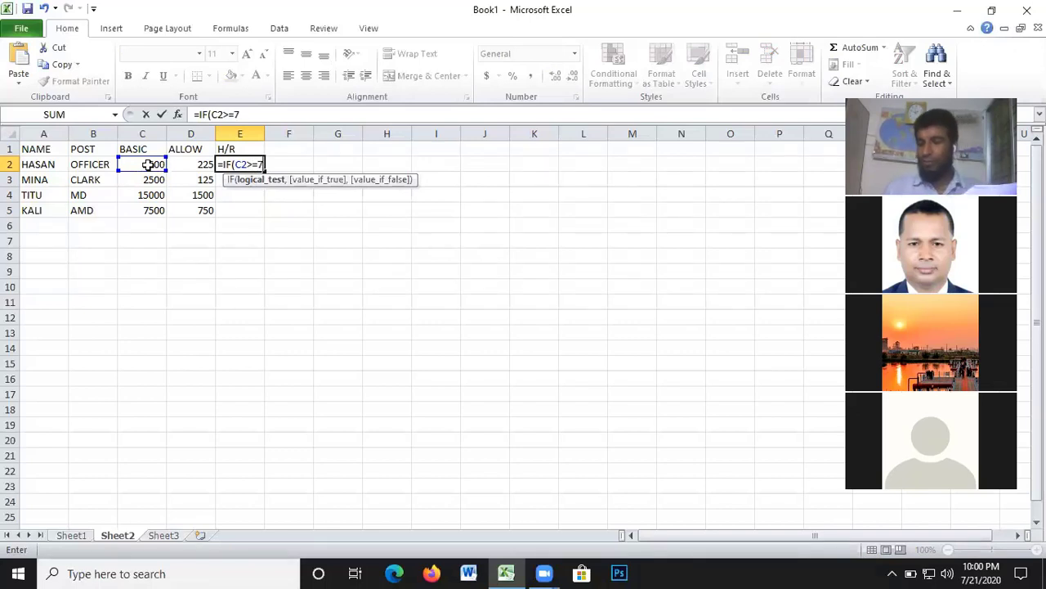
text(000)
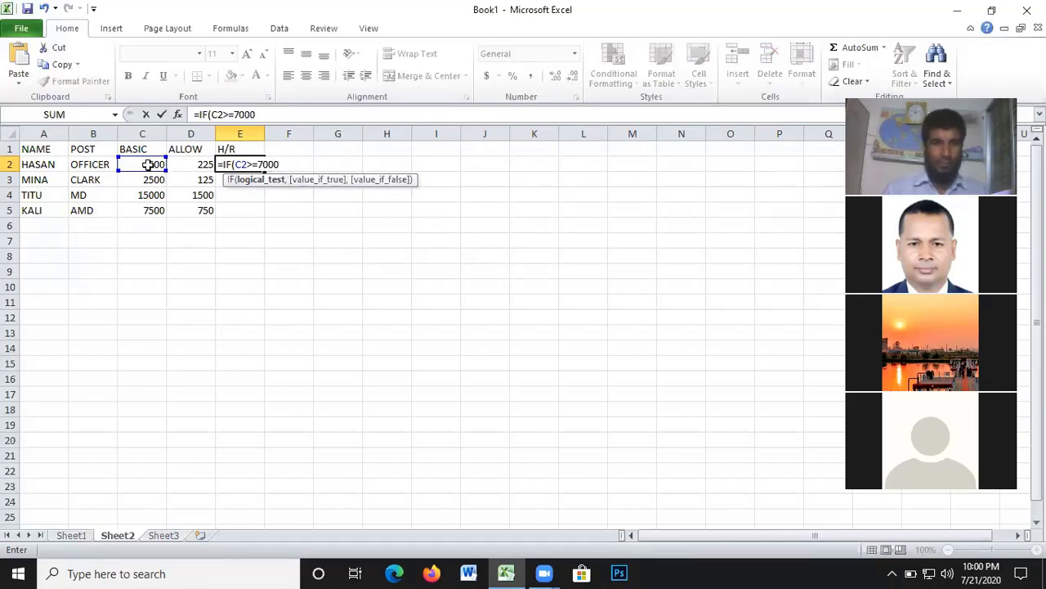
text(,)
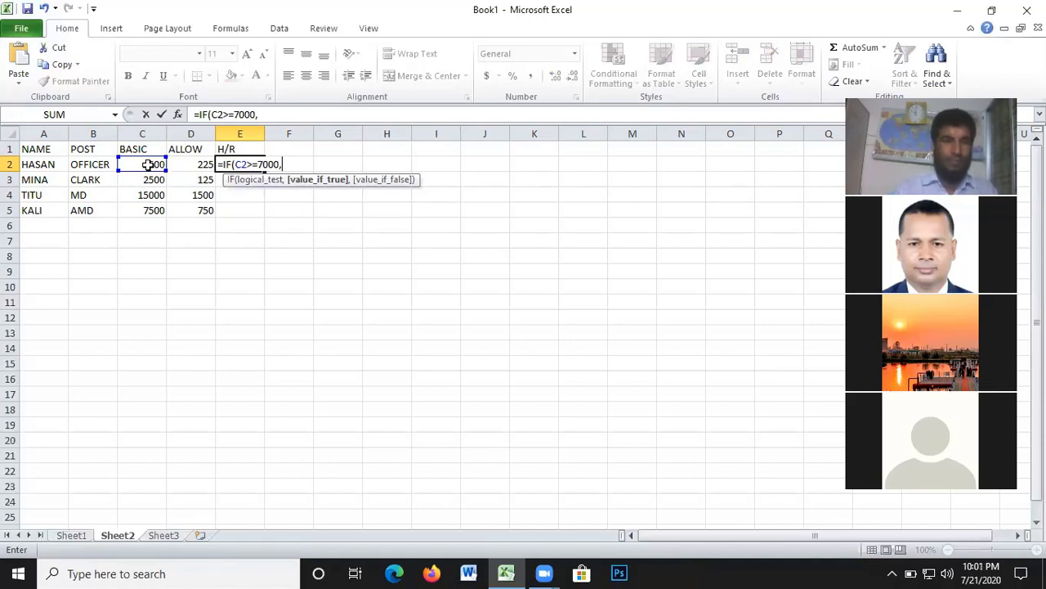
- Complete E2 as =IF(C2>=7000,C2*5%,C2*4%), giving 5% or 4% of BASIC
click(142, 166)
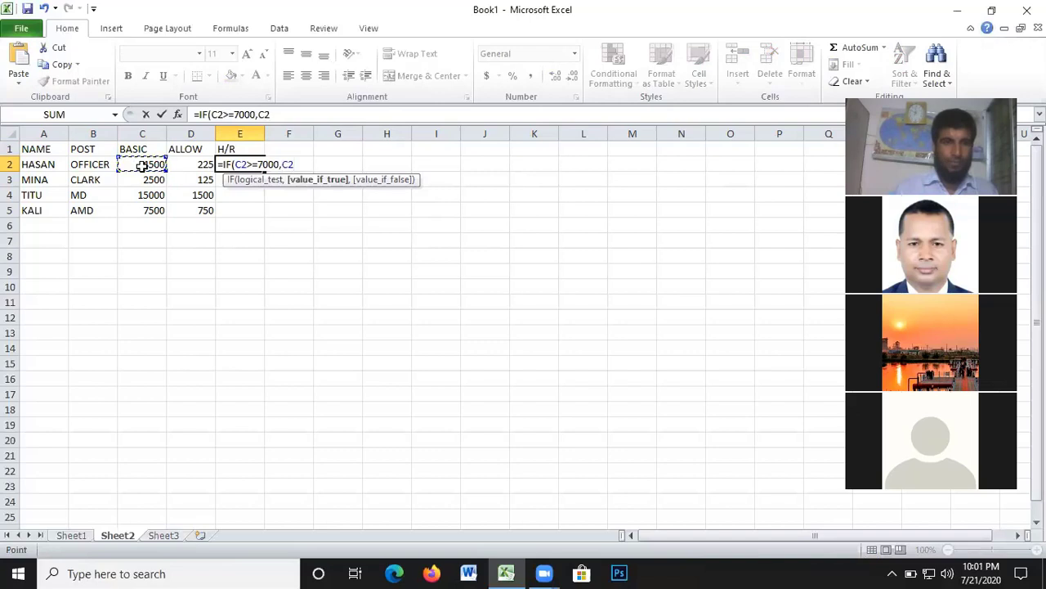
text(*)
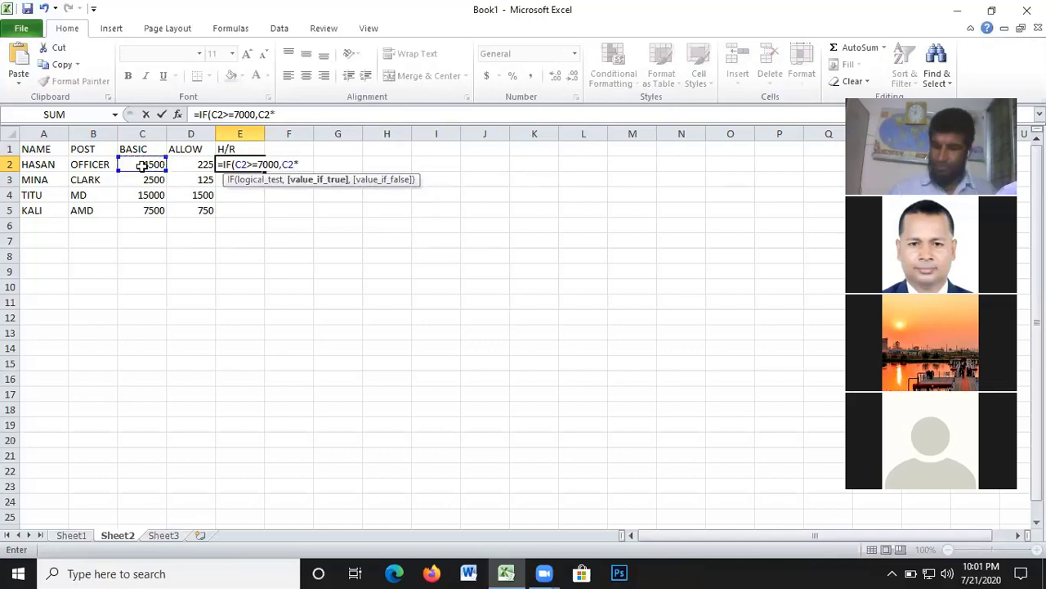
text(5)
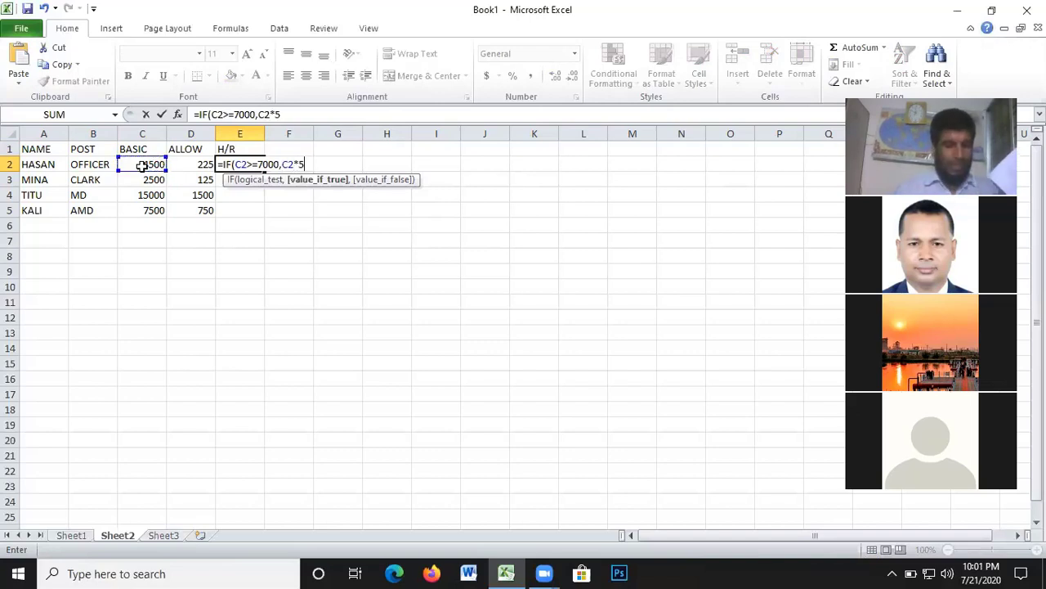
text(%)
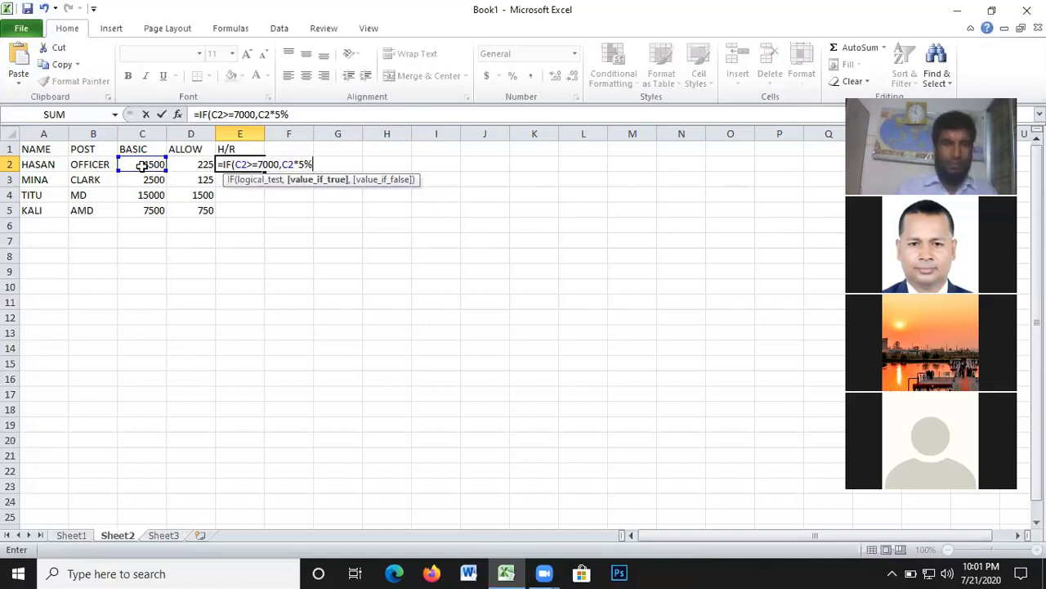
text(,)
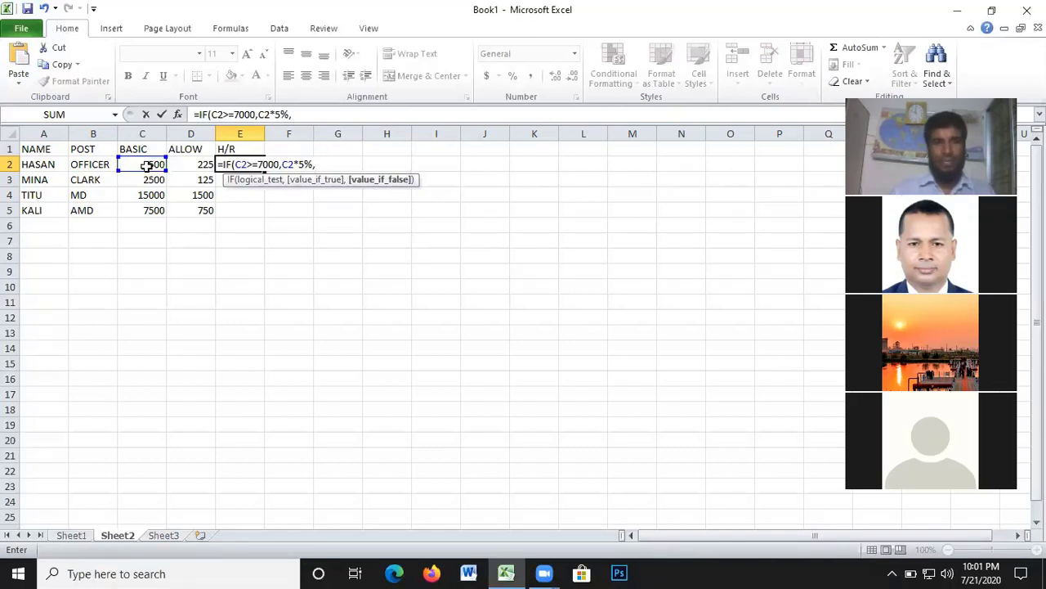
click(148, 168)
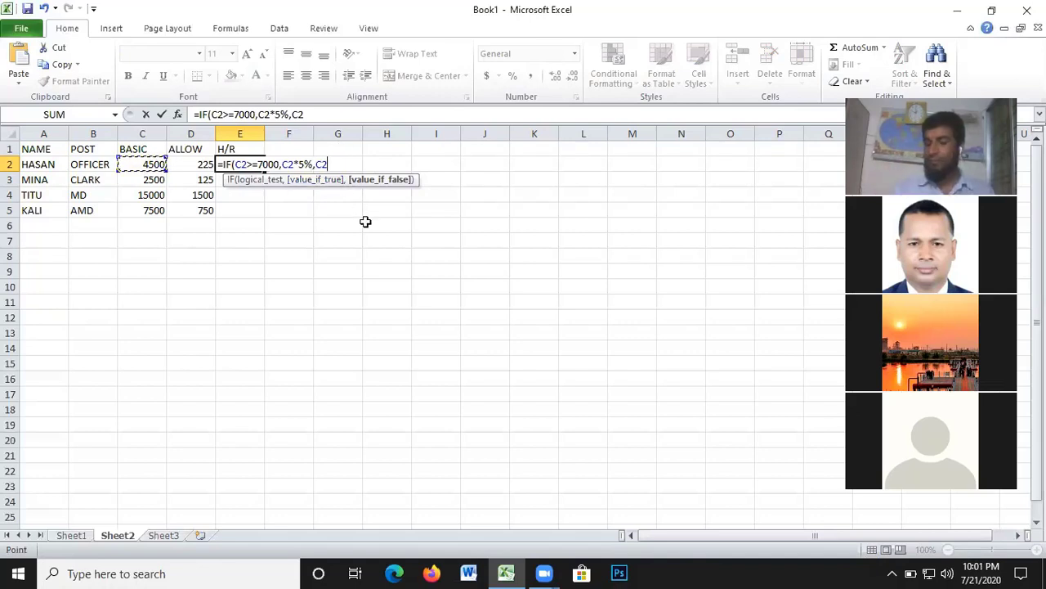
text(*)
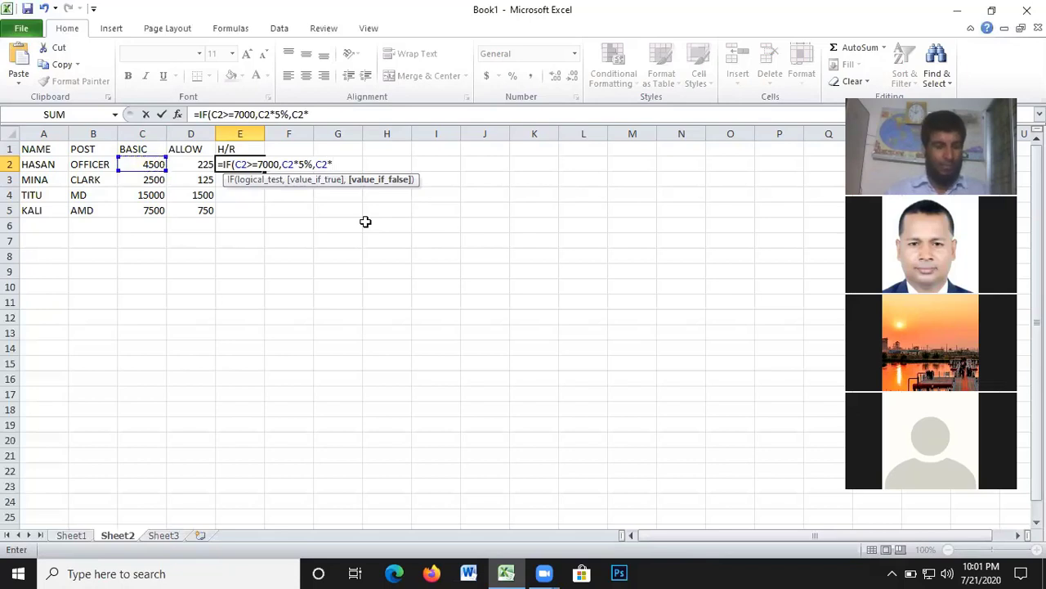
text(4)
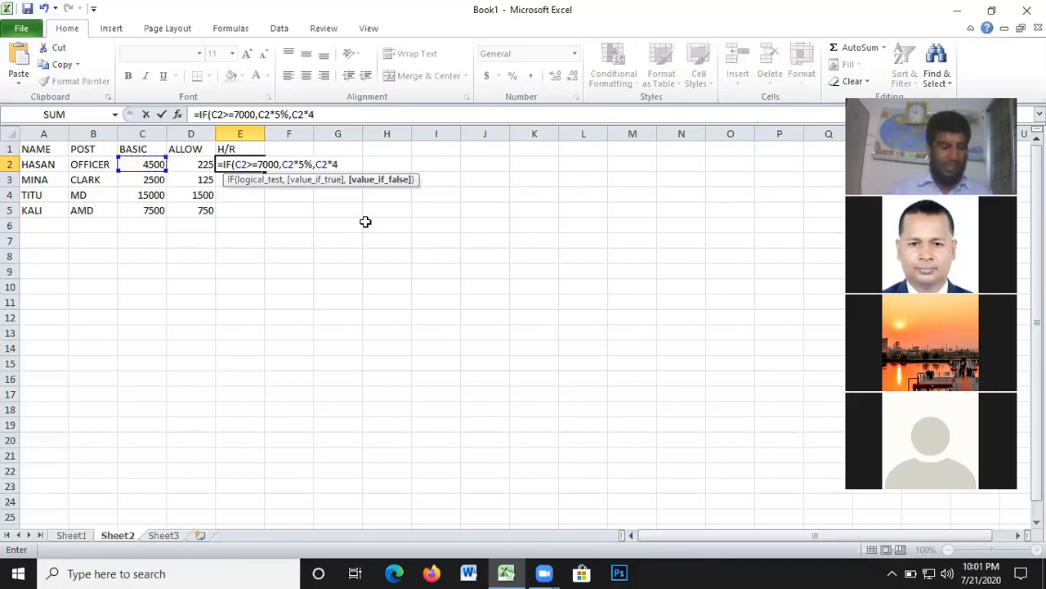
text(%)
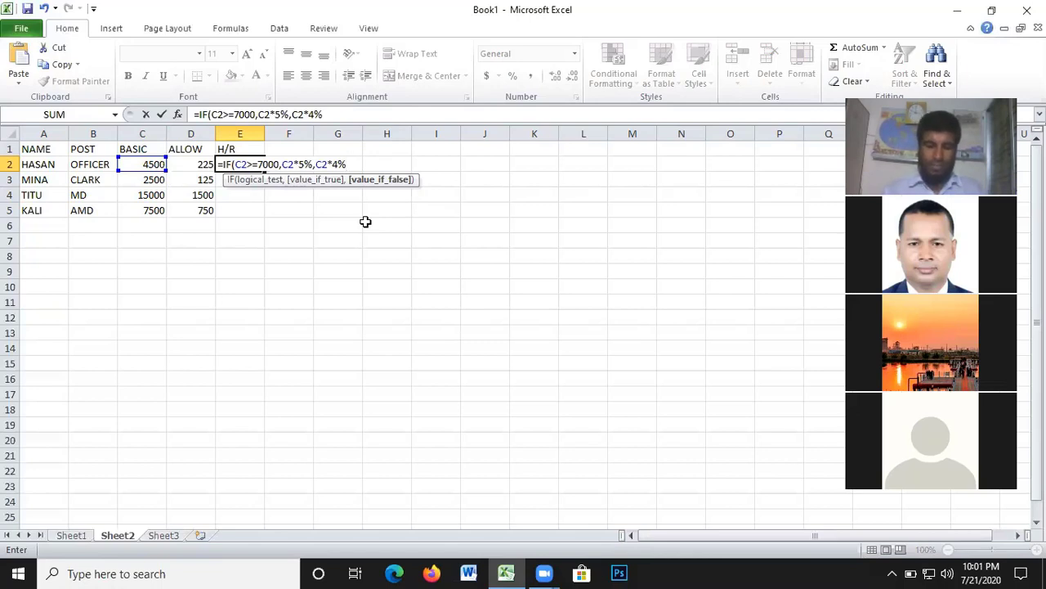
text())
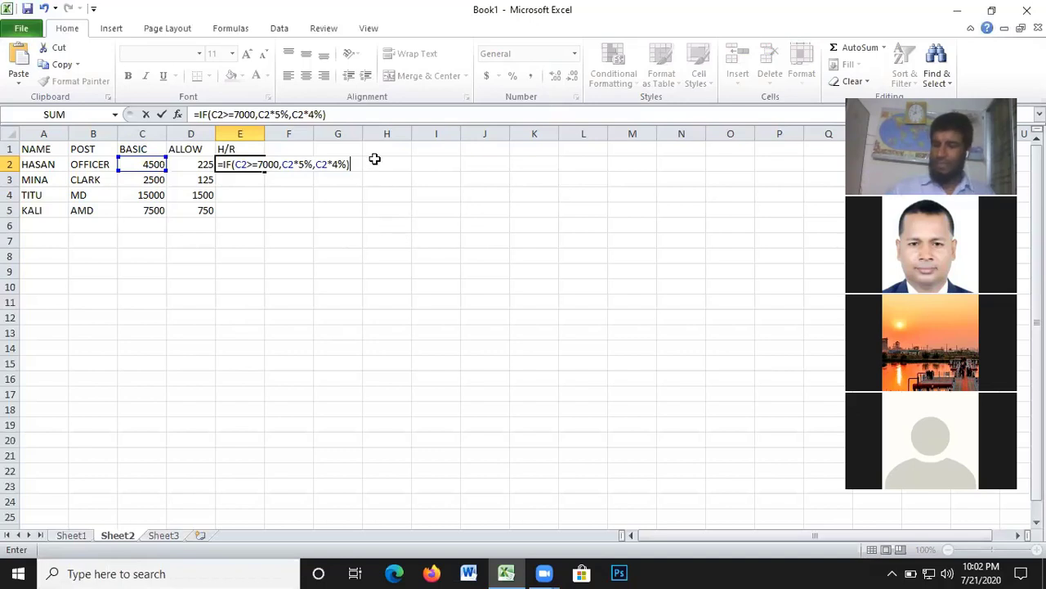
key(Return)
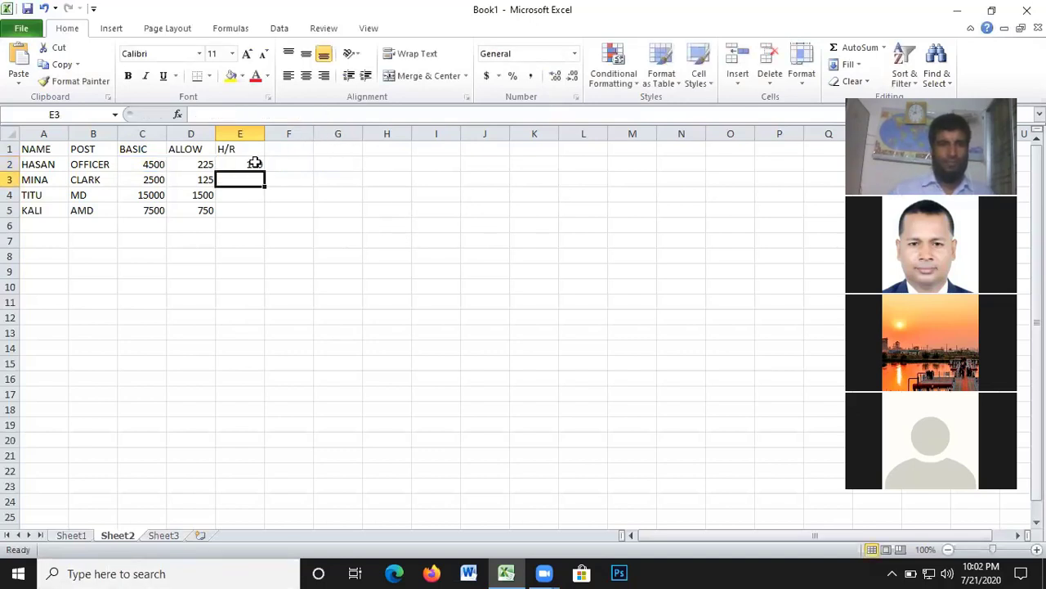
- Fill the H/R formula down to E5 (100, 750, 375) and head column F 'M/A'
click(250, 163)
drag(263, 170, 264, 219)
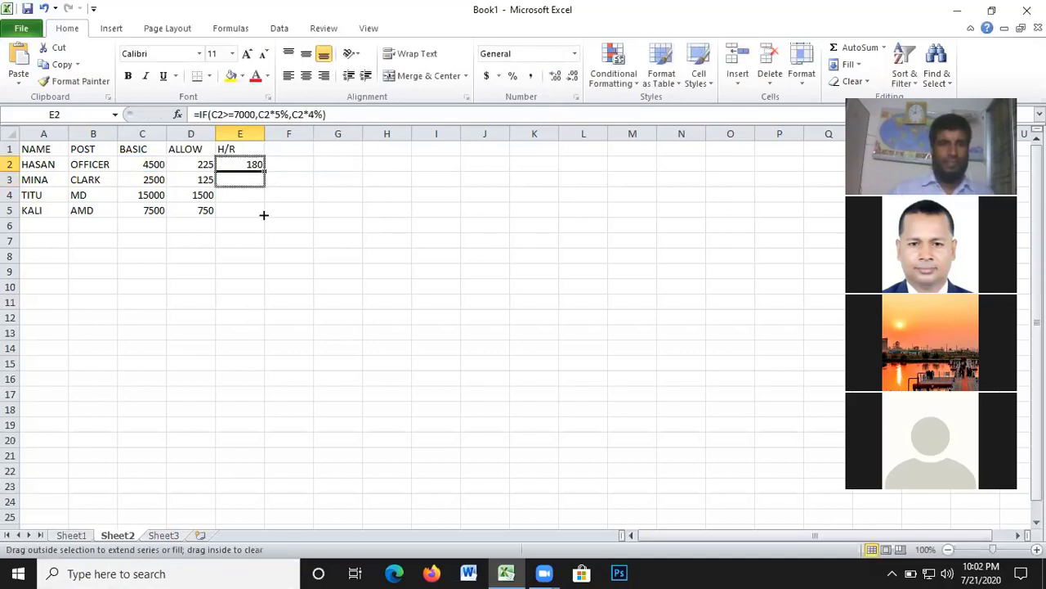
click(285, 146)
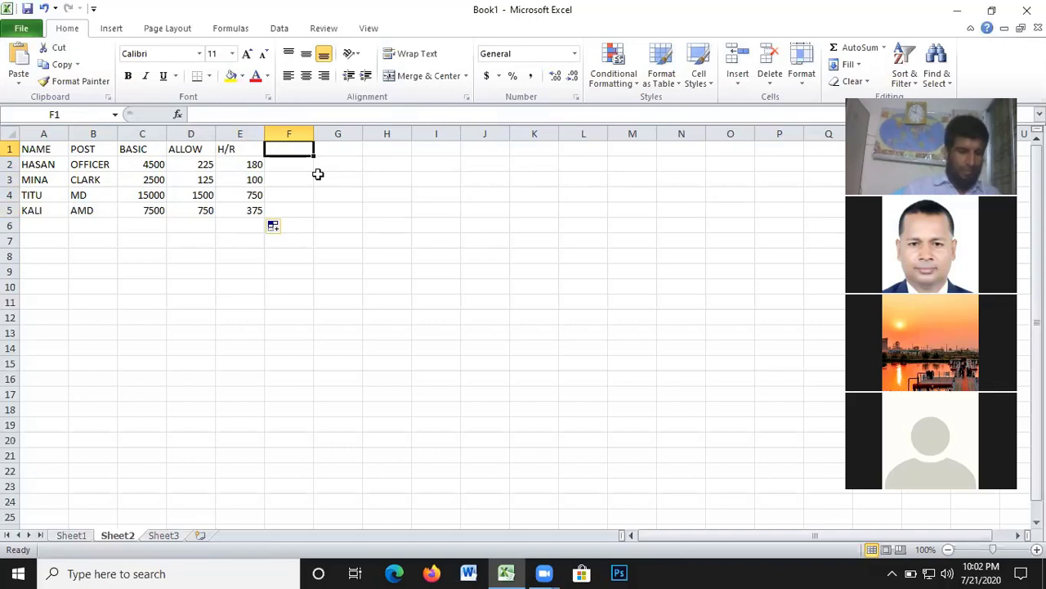
text(M)
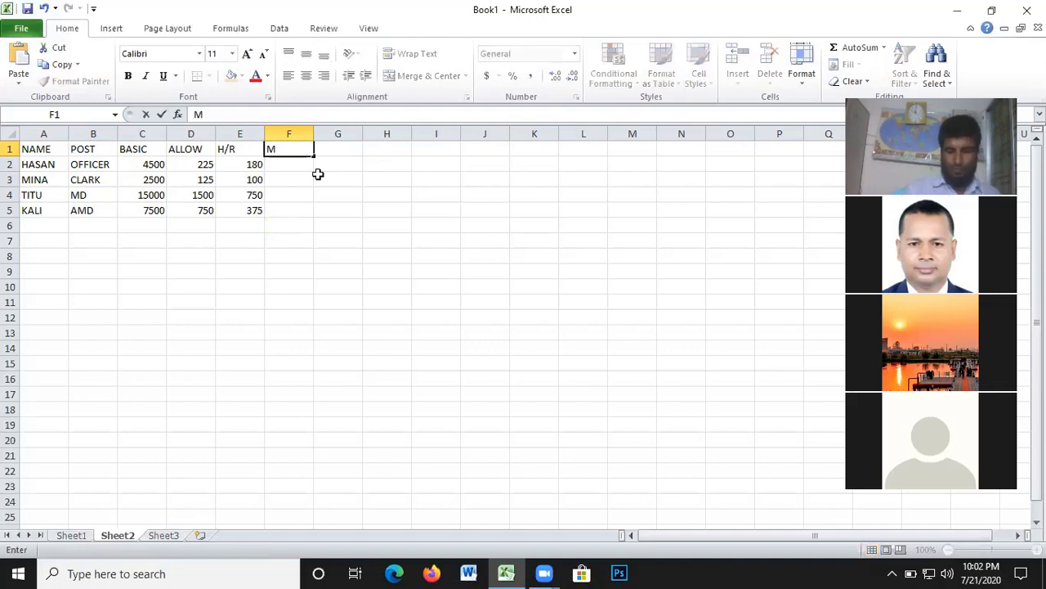
text(/A)
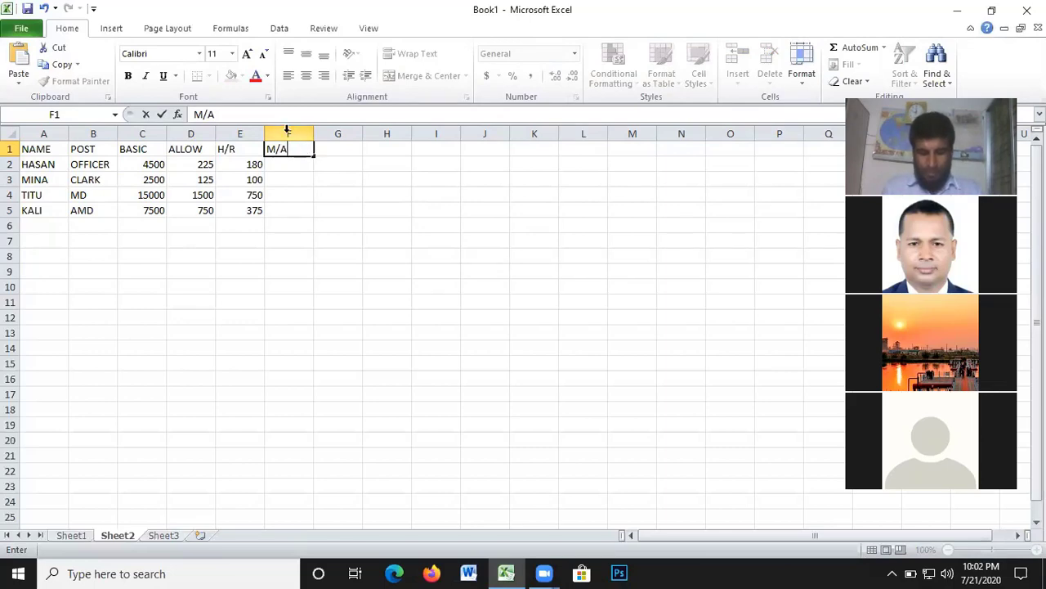
click(284, 164)
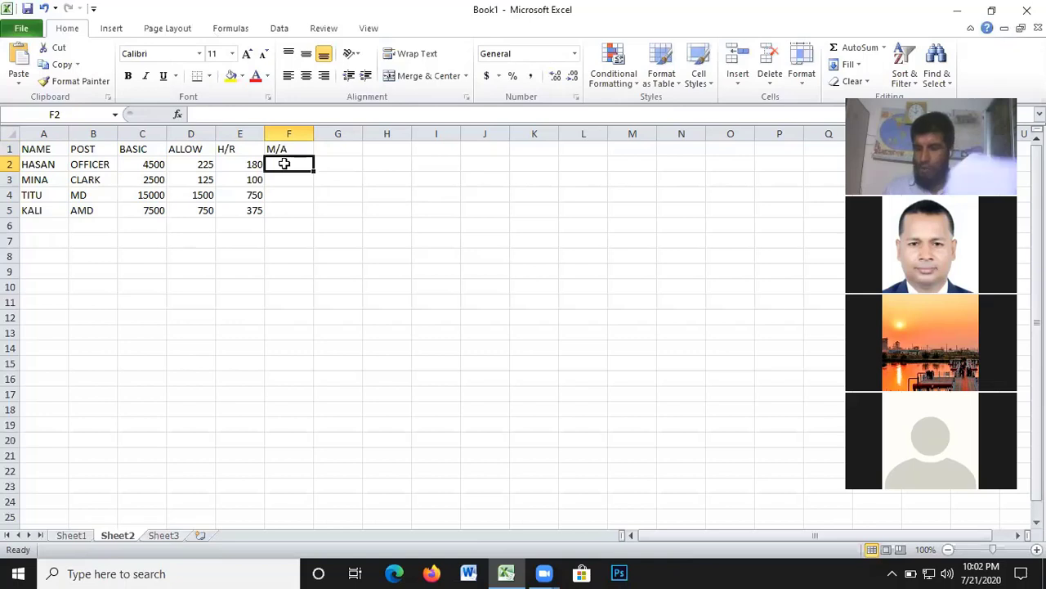
- Enter =C2*5% in F2 and fill it to F5, giving 225, 125, 750 and 375
text(=)
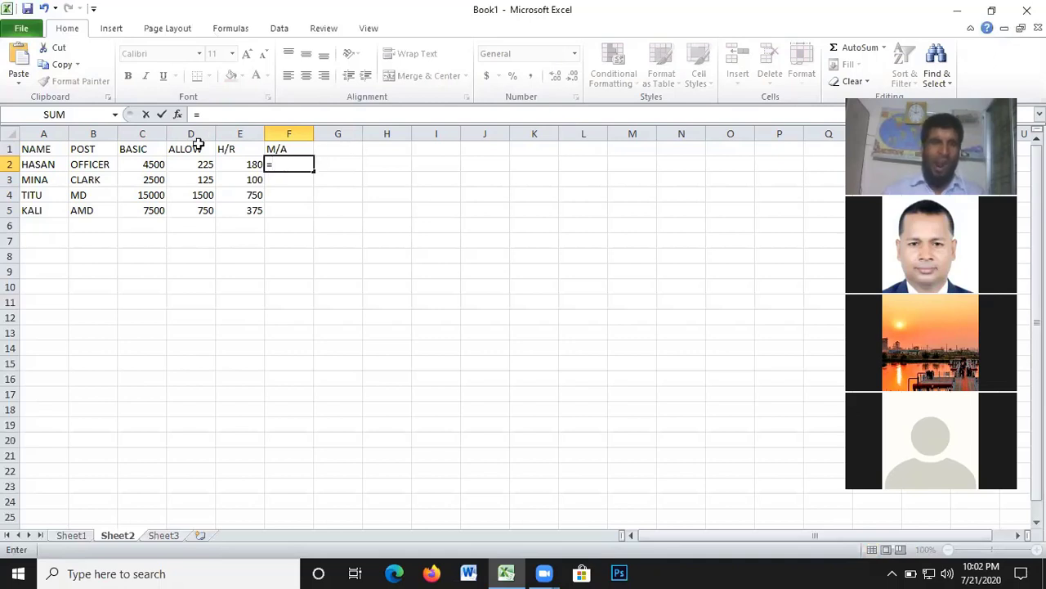
click(145, 167)
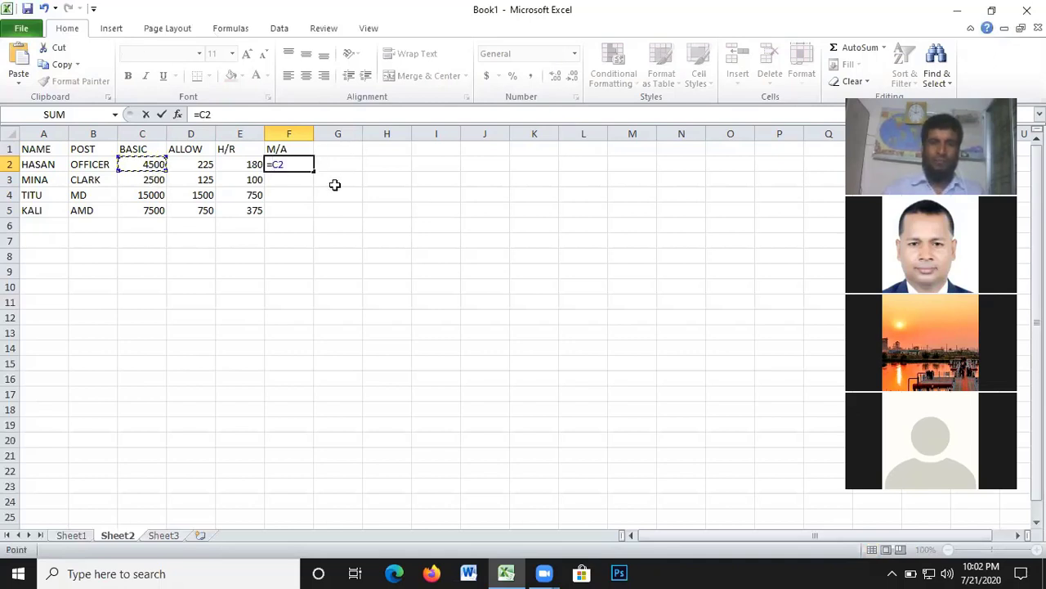
text(*)
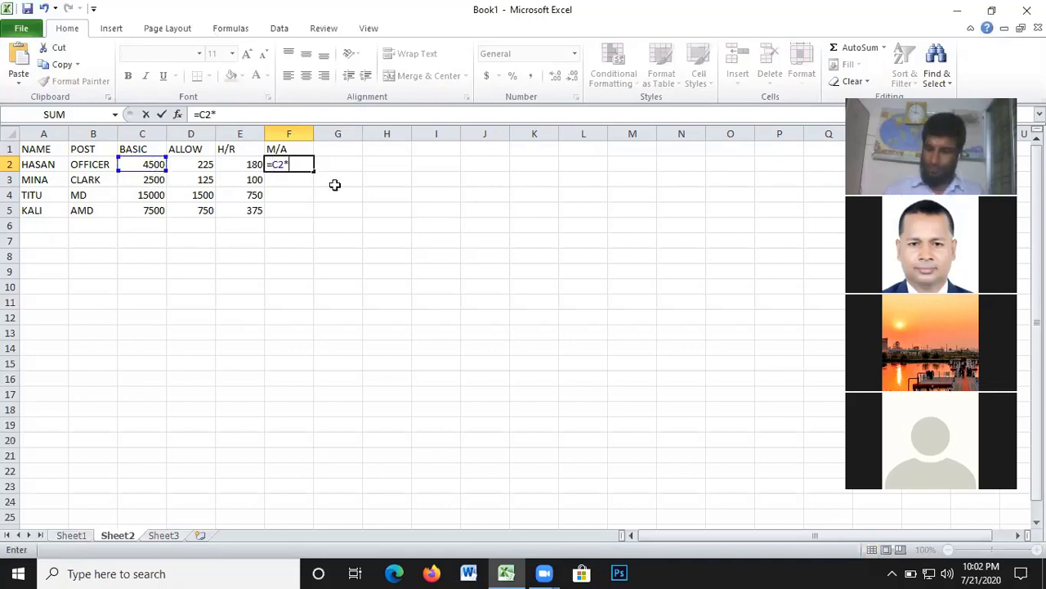
text(5%)
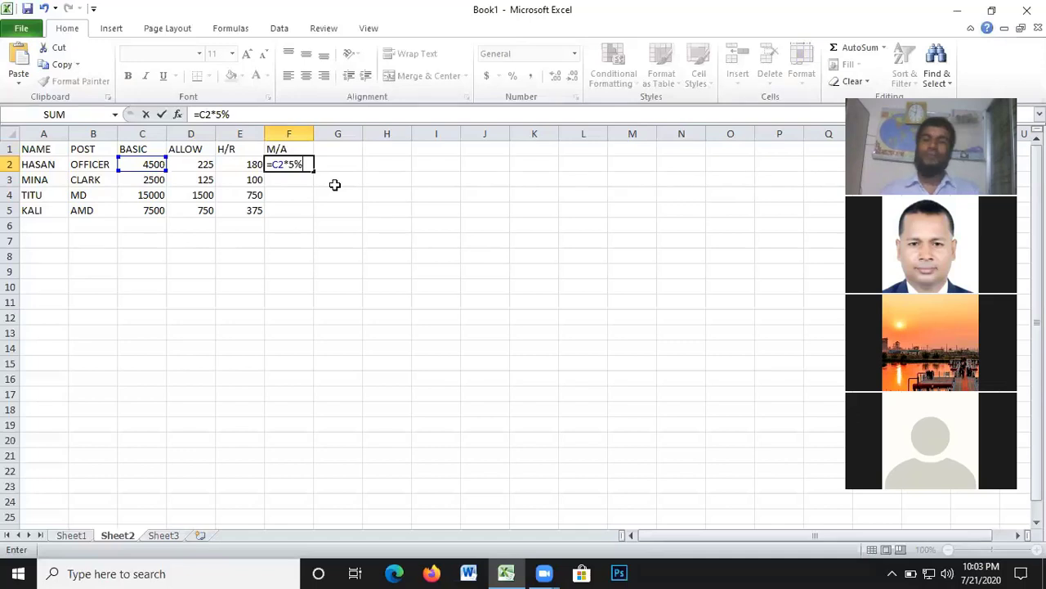
key(Return)
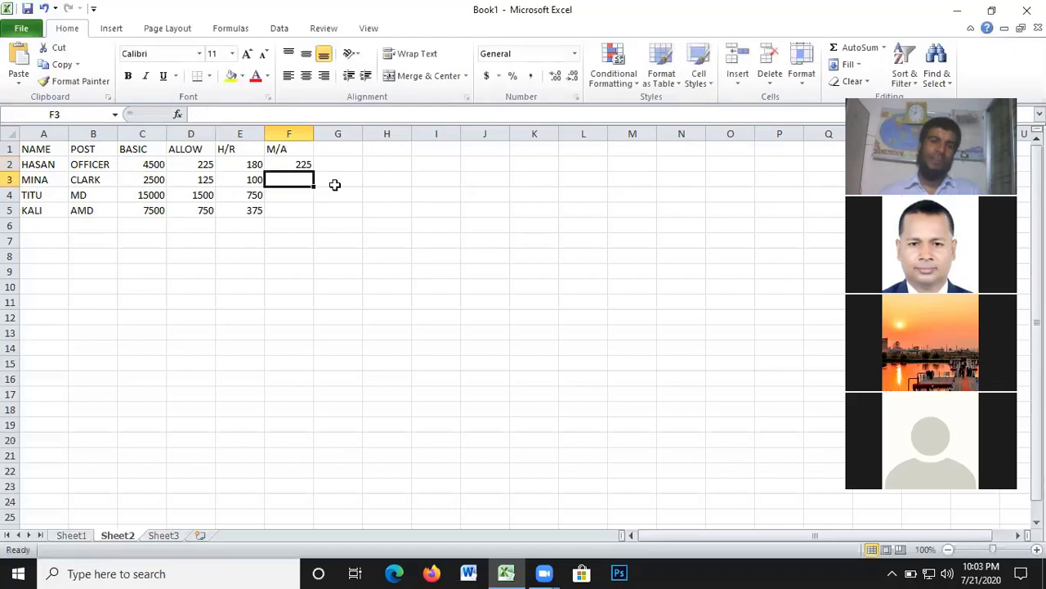
click(297, 163)
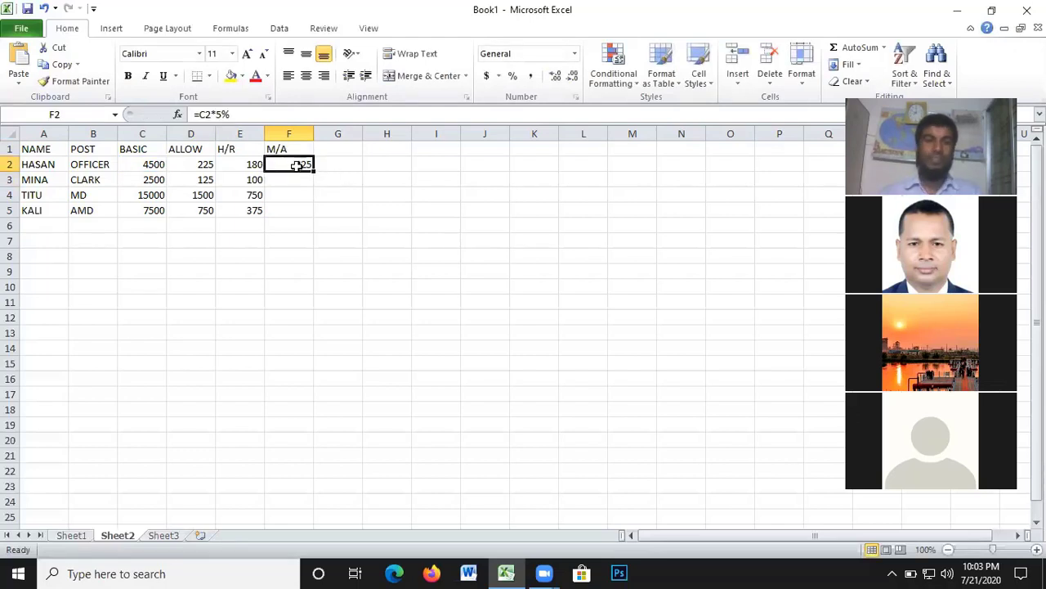
drag(313, 171, 310, 214)
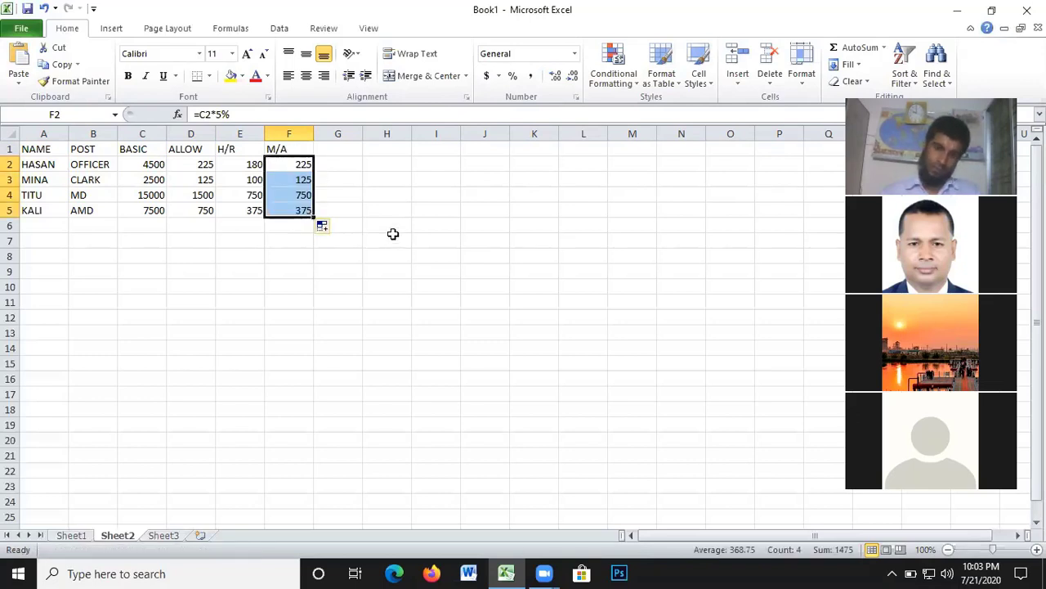
click(340, 150)
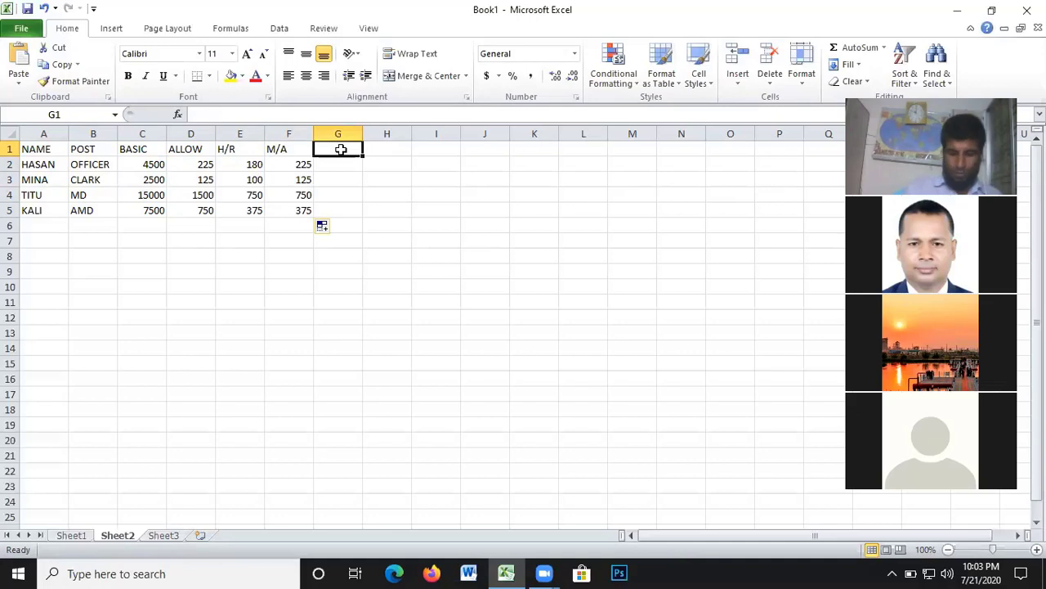
- Head column G 'O.T.H' and enter overtime hours 10, 40, 0 and 0 in G2:G5
text(O.)
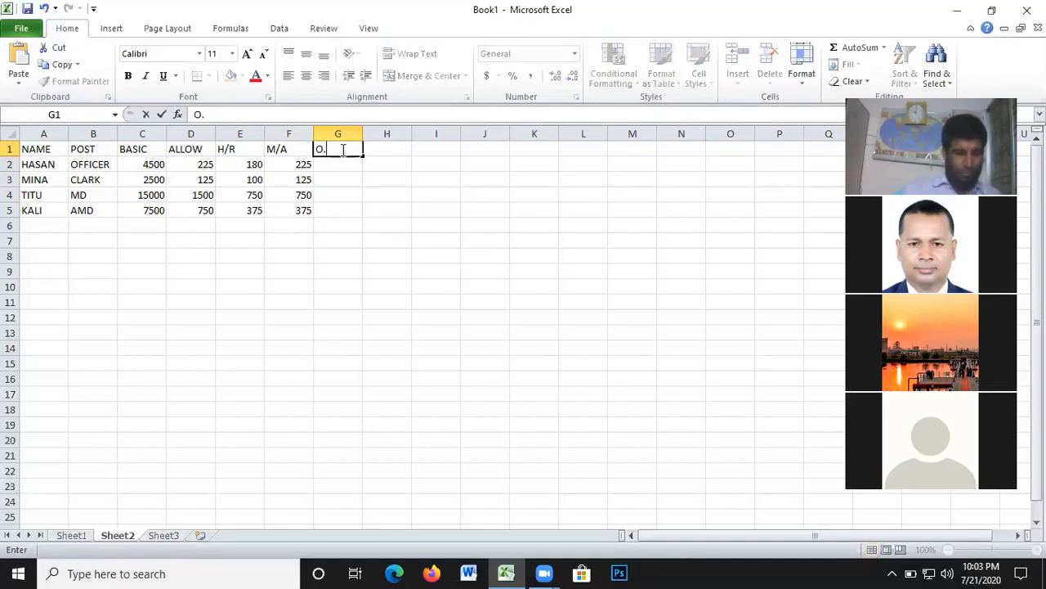
text(T.)
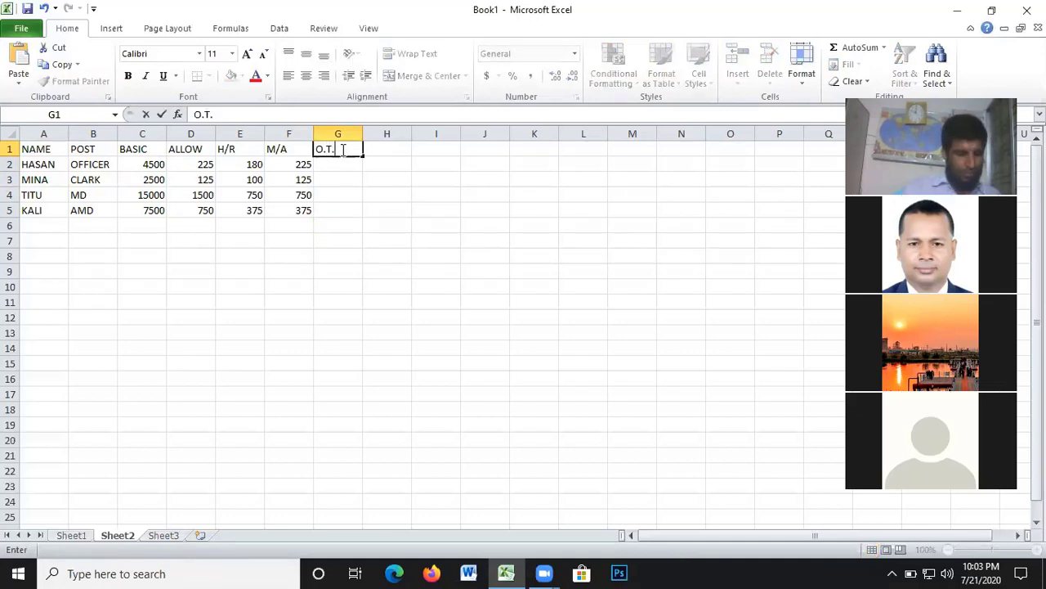
text(H)
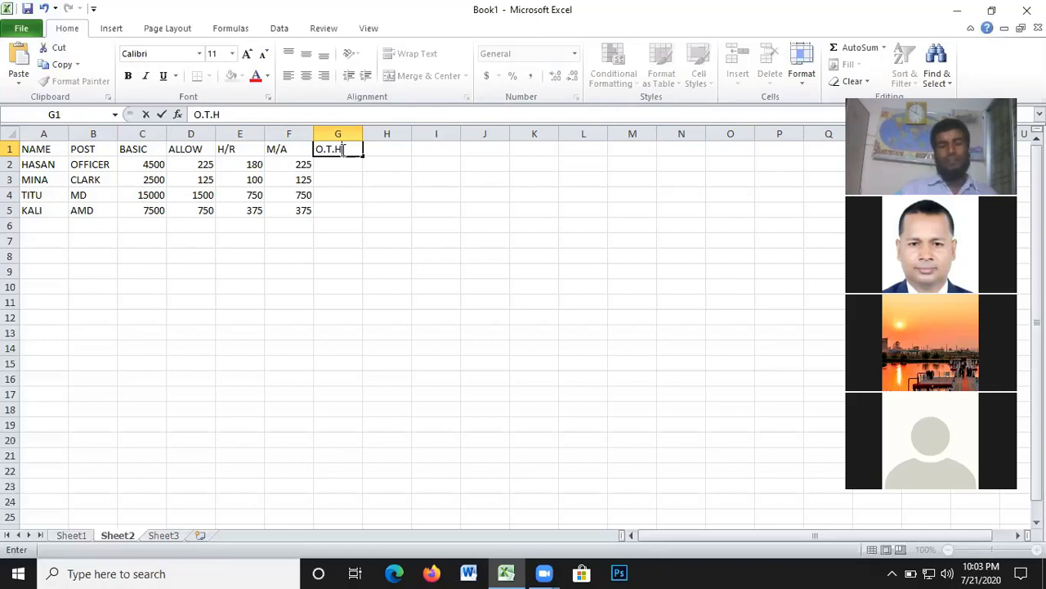
click(343, 163)
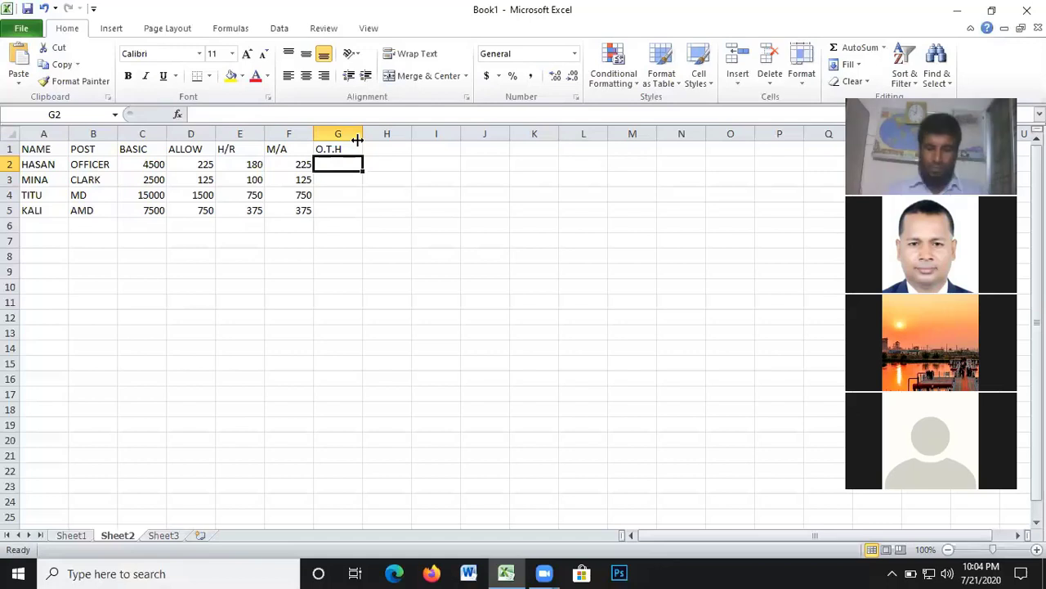
text(1)
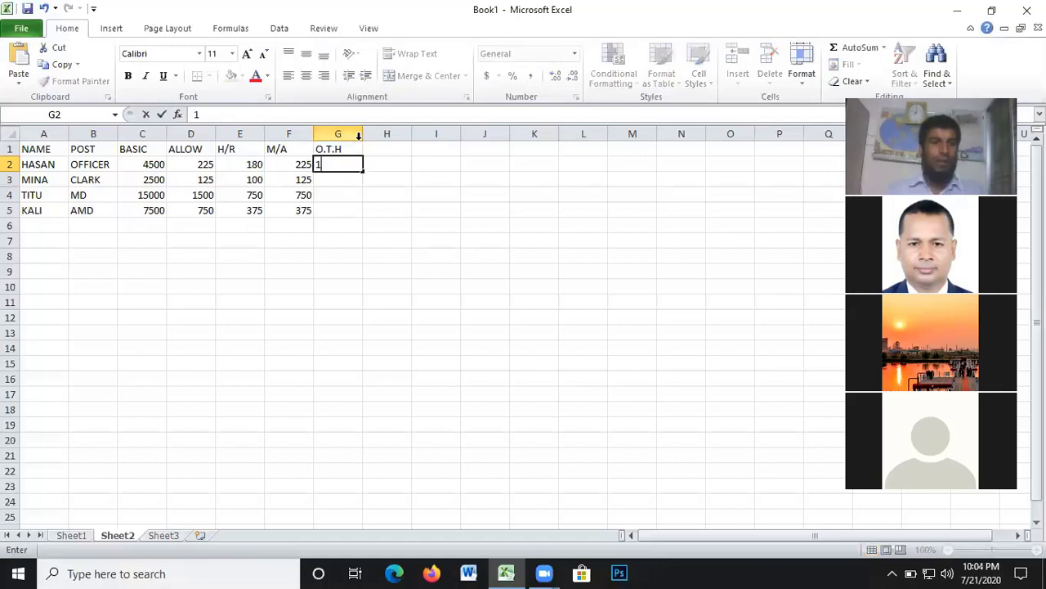
text(0)
key(Return)
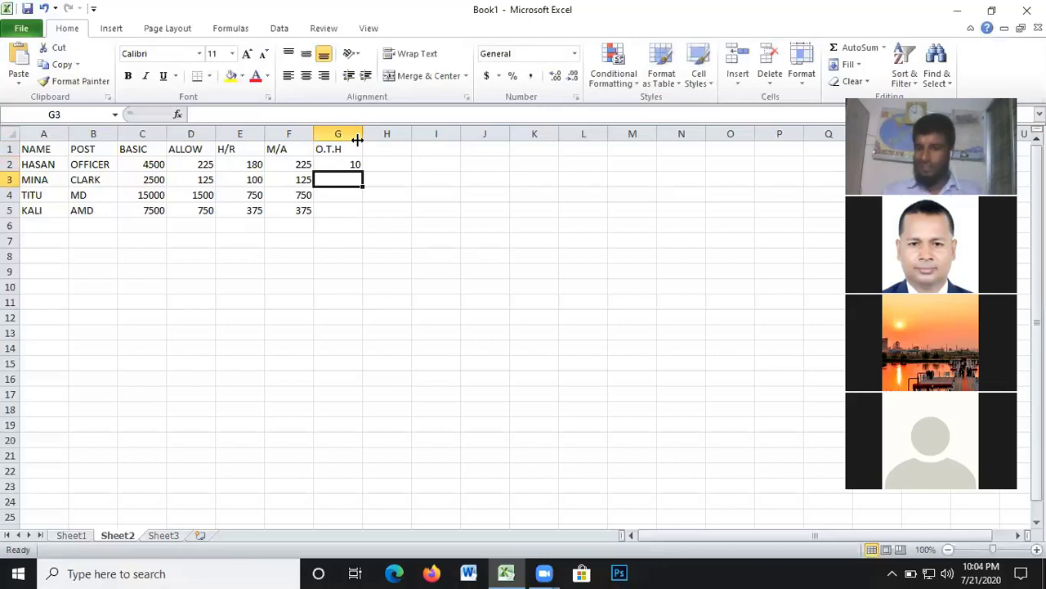
text(40)
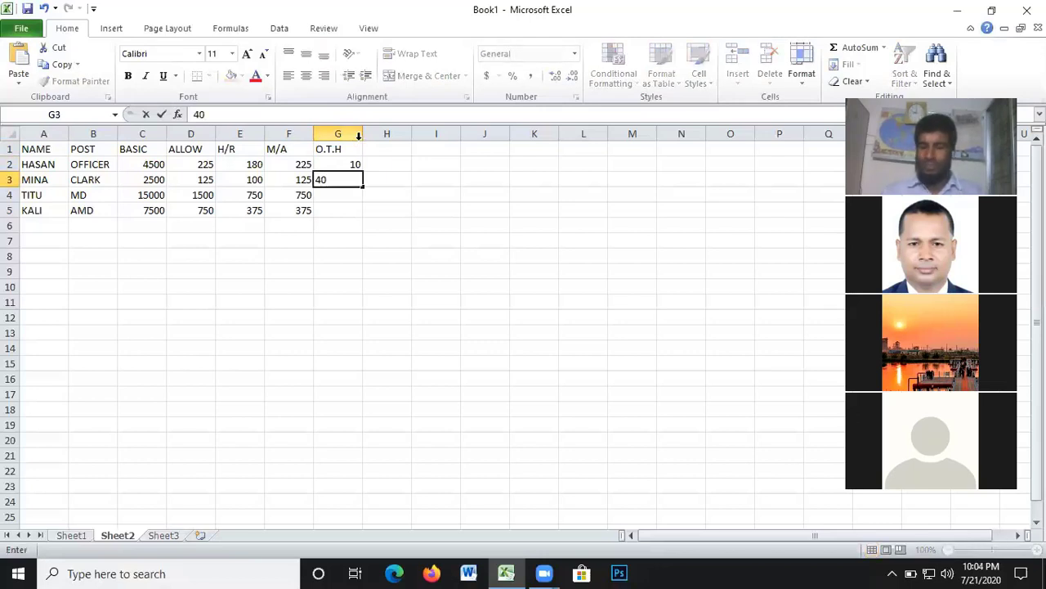
key(Return)
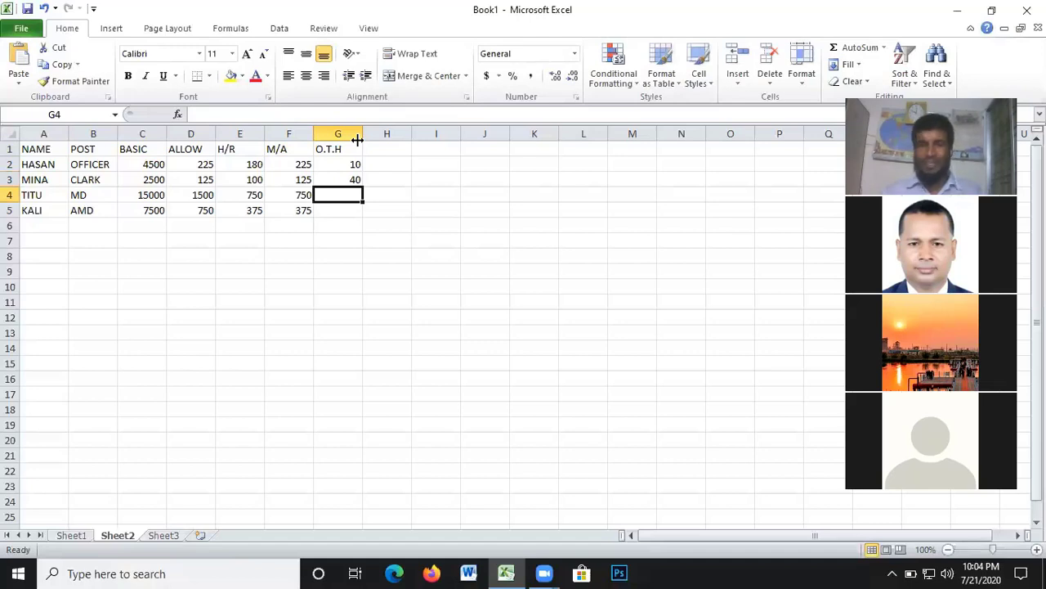
text(0)
key(Return)
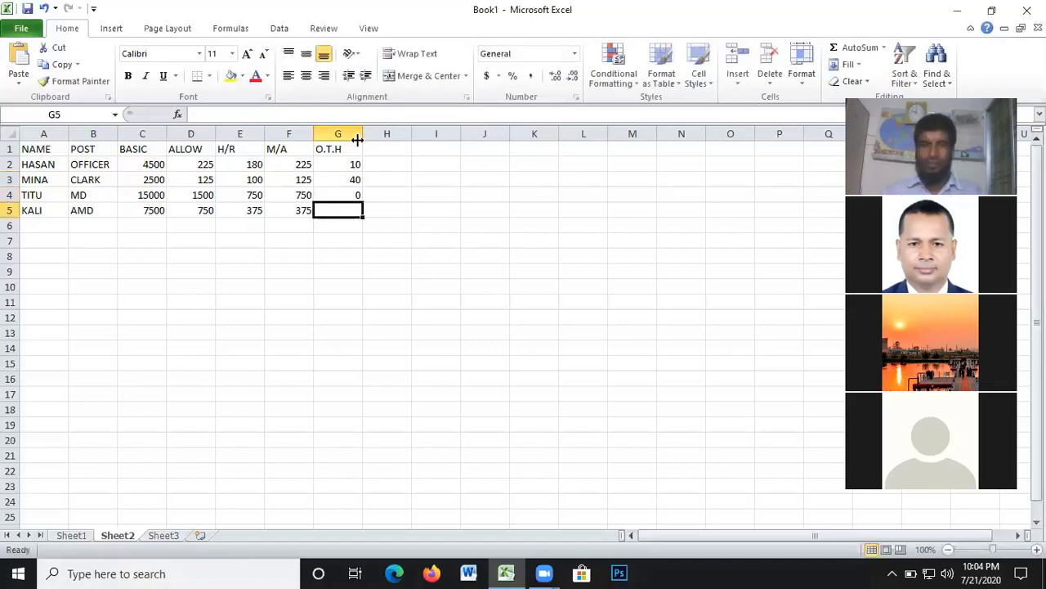
text(0)
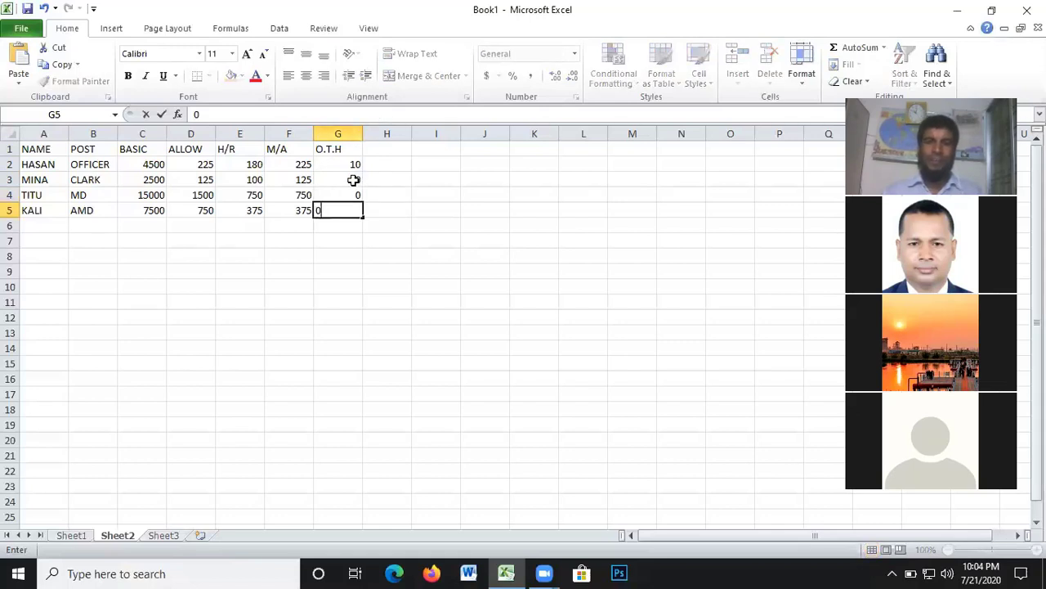
click(387, 155)
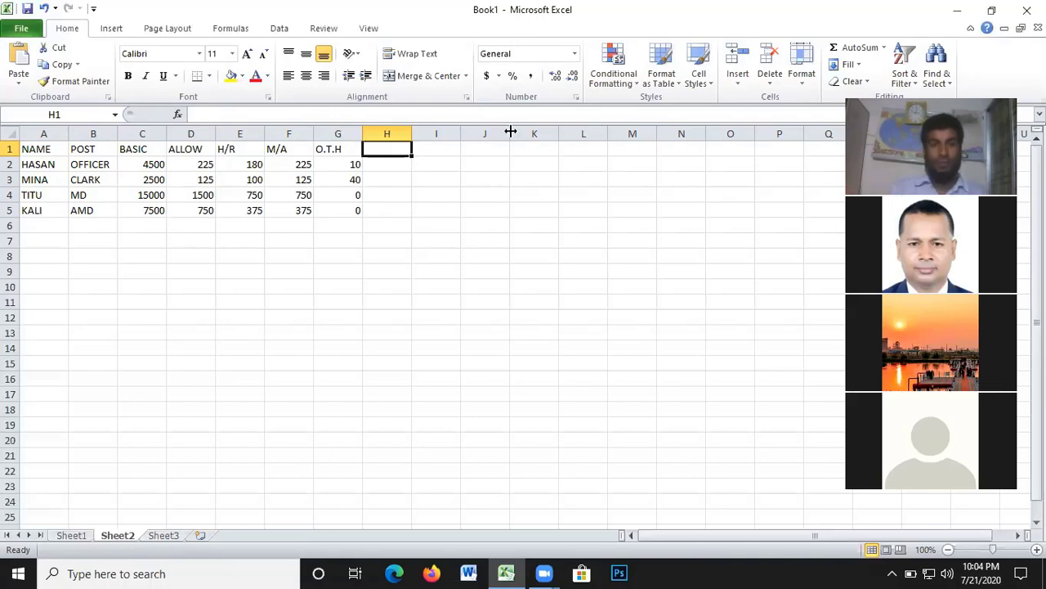
- Head column H 'O.T.R' and enter =C2/26/8 in H2, giving 21.63462
text(O)
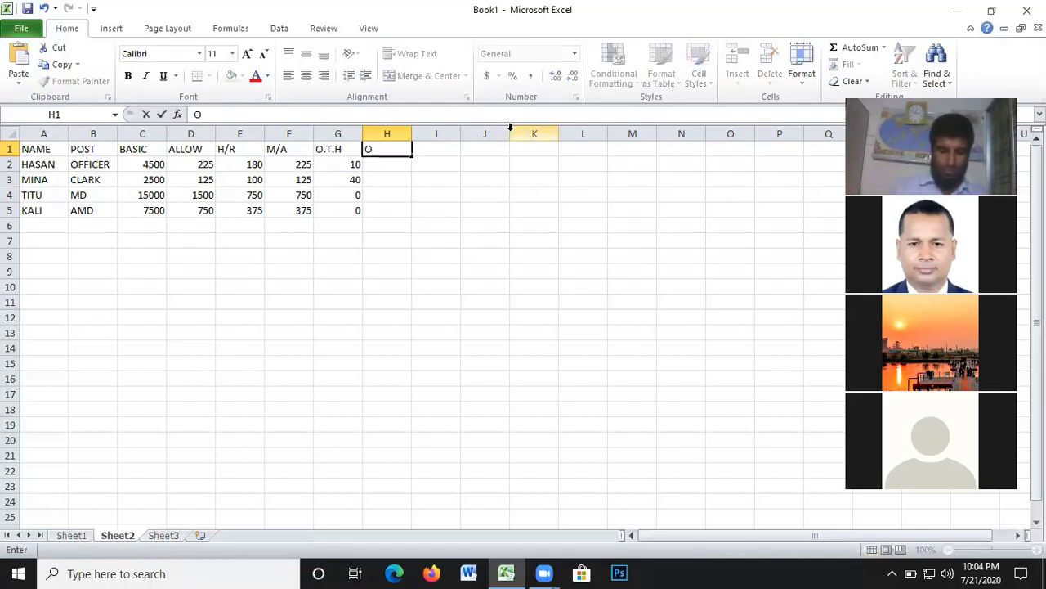
text(.T)
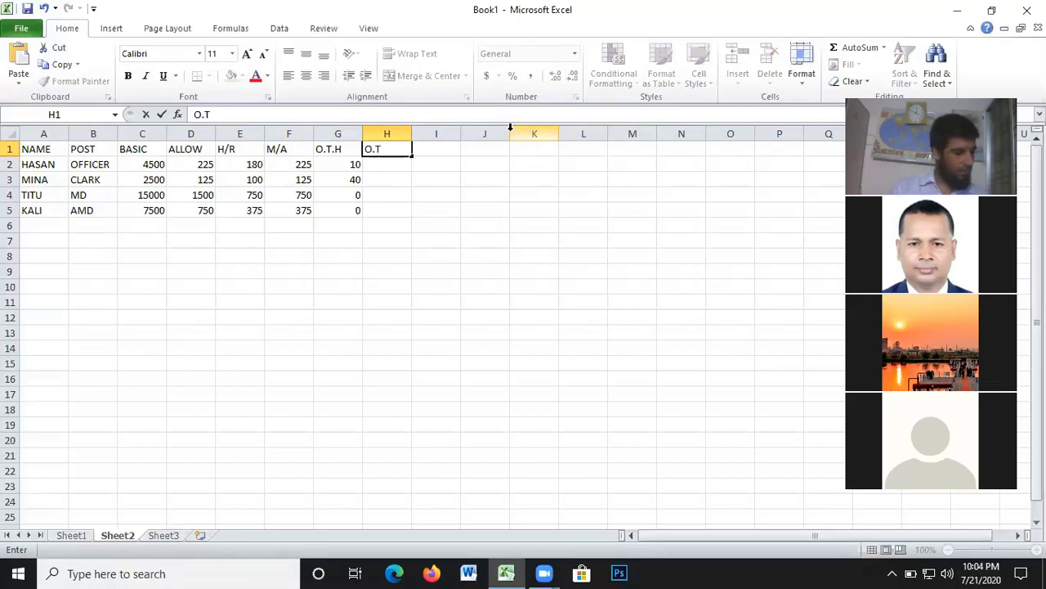
text(.)
text(R)
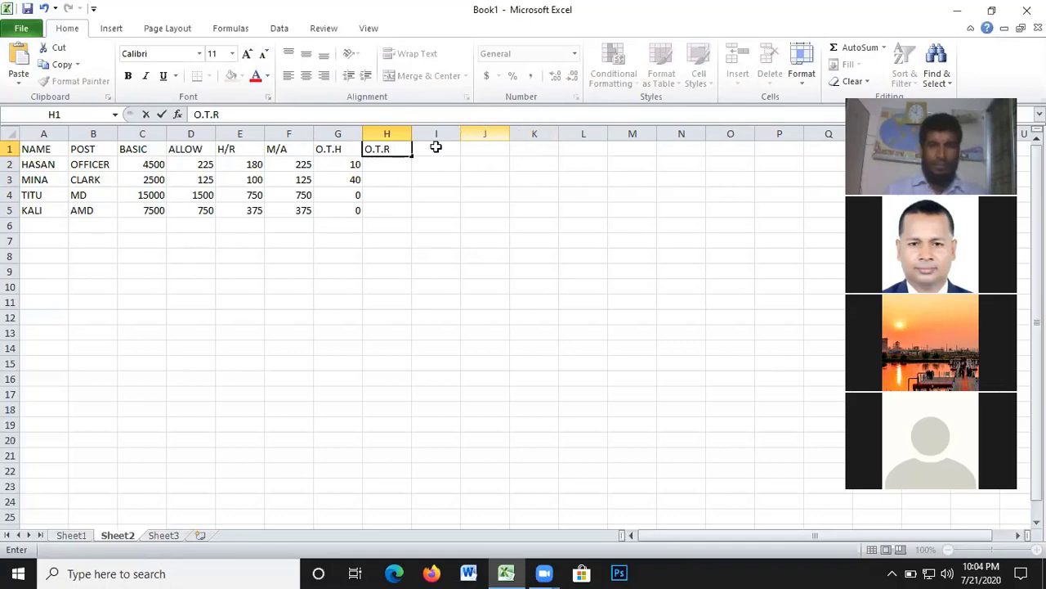
click(382, 164)
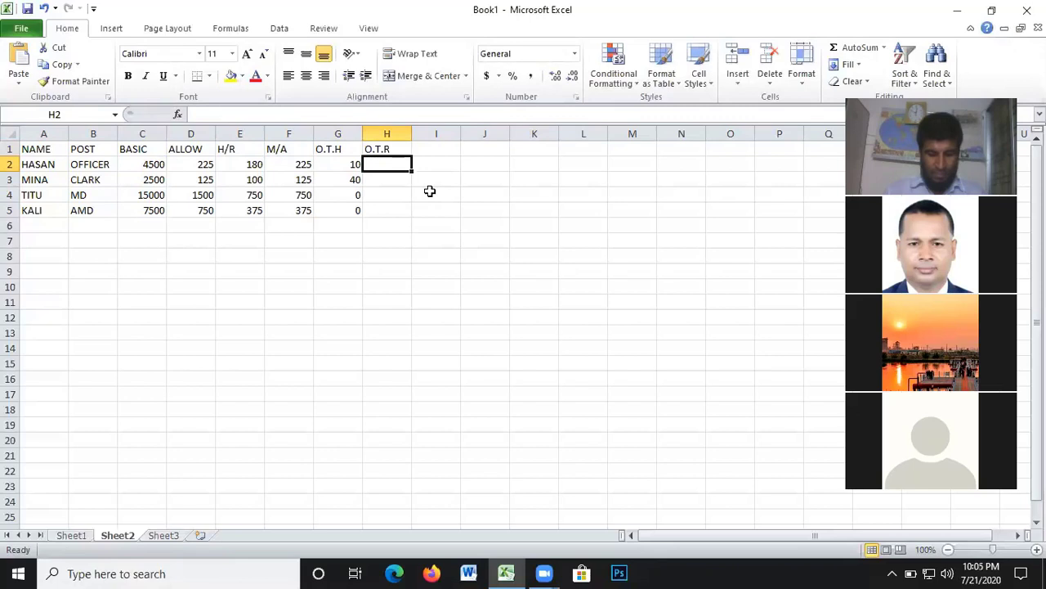
text(=)
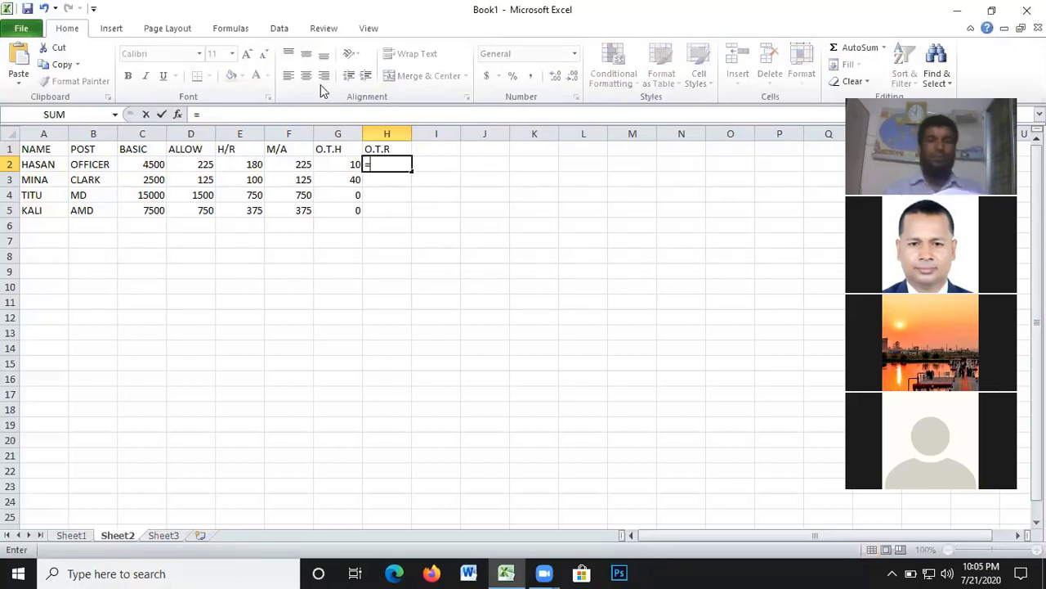
click(147, 167)
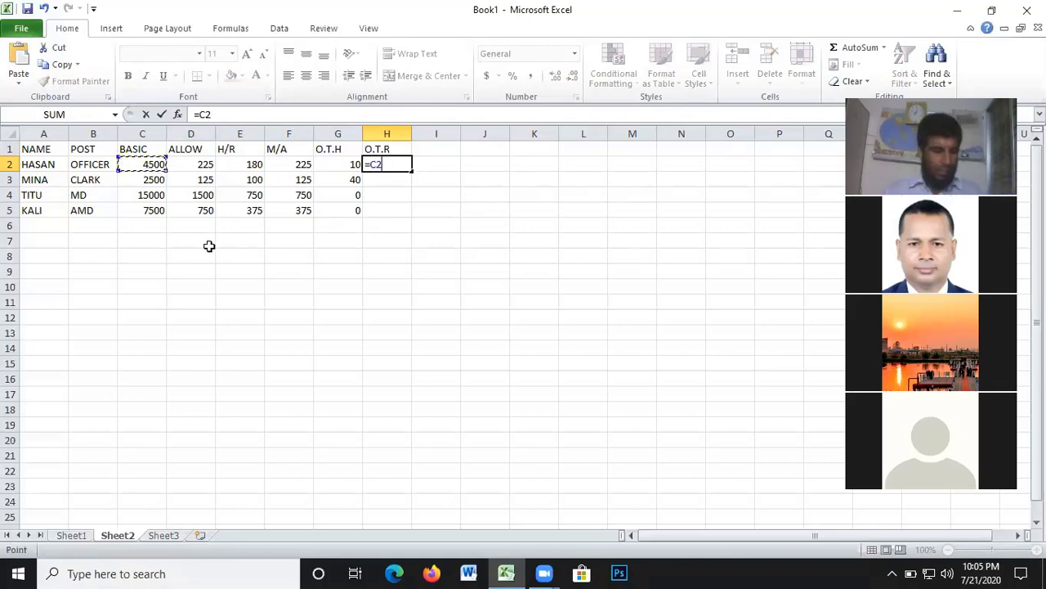
text(/)
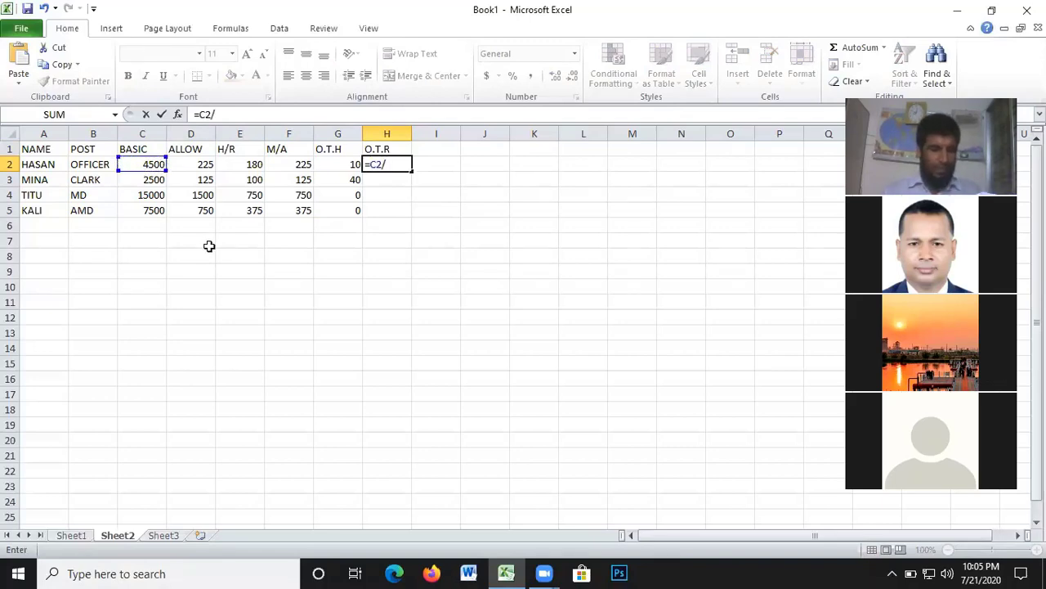
text(26)
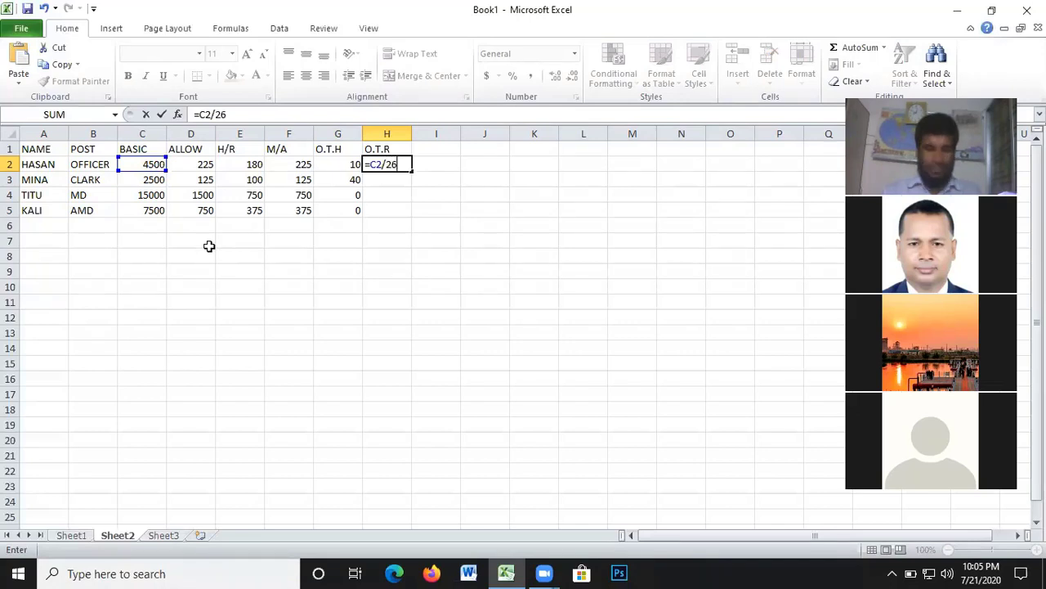
text(/)
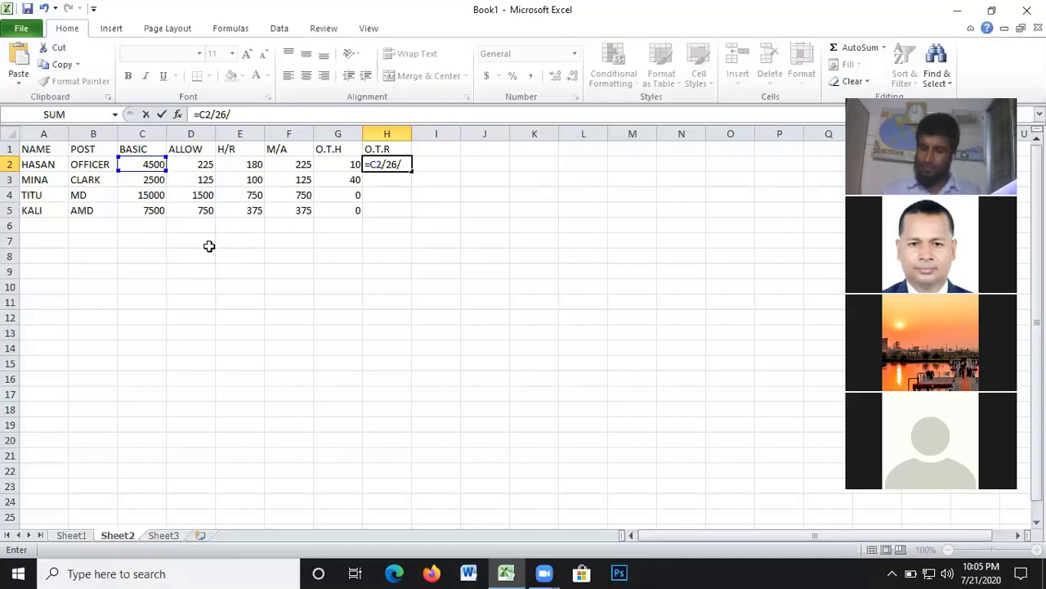
text(8)
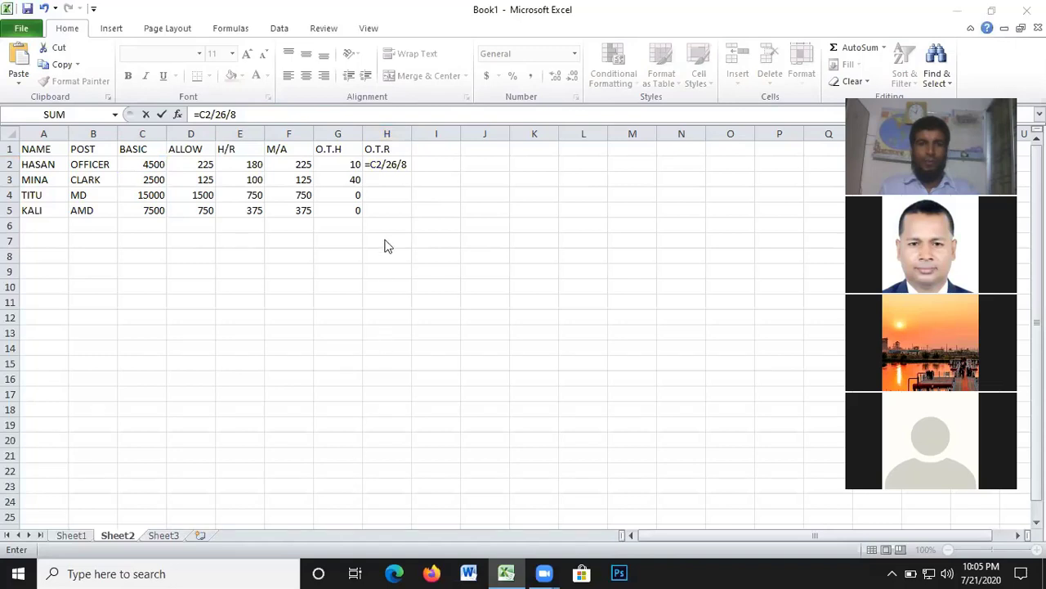
click(409, 164)
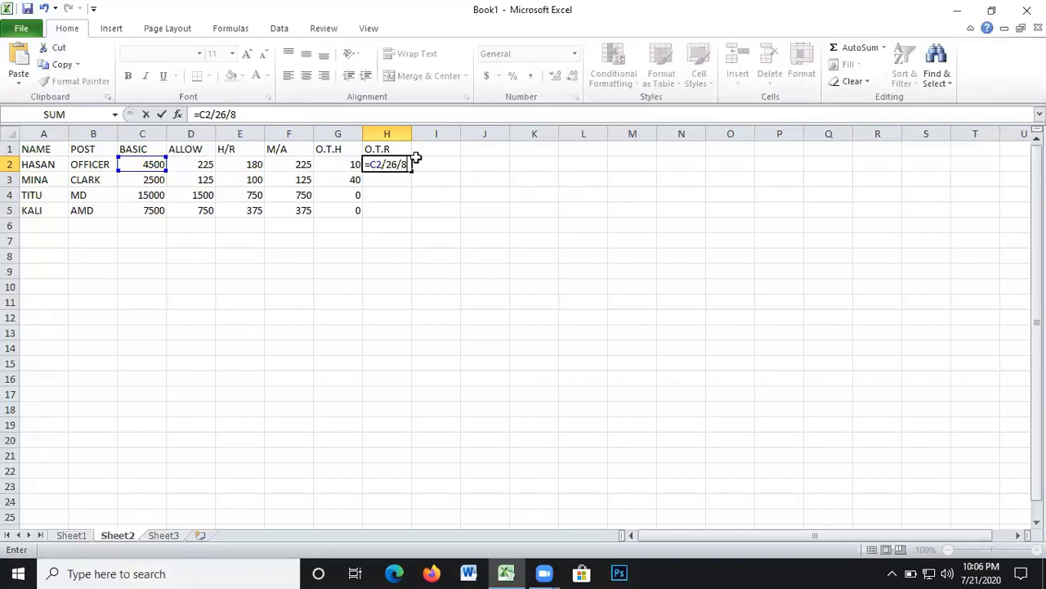
key(Return)
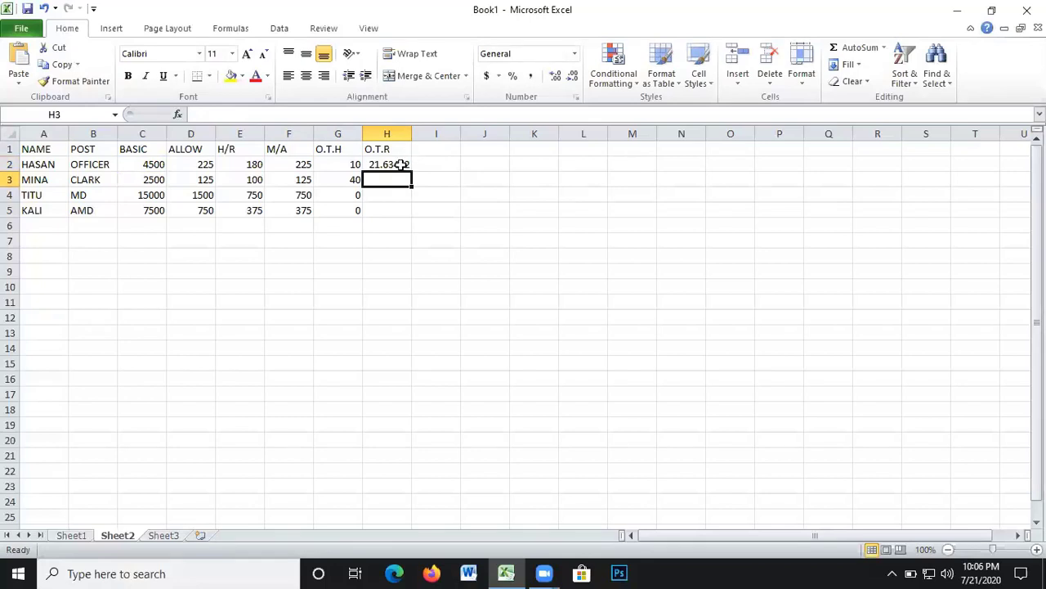
- Copy the H2 overtime-rate formula down to H5, giving 21.63462, 12.01923, 72.11538 and 36.05769
click(393, 165)
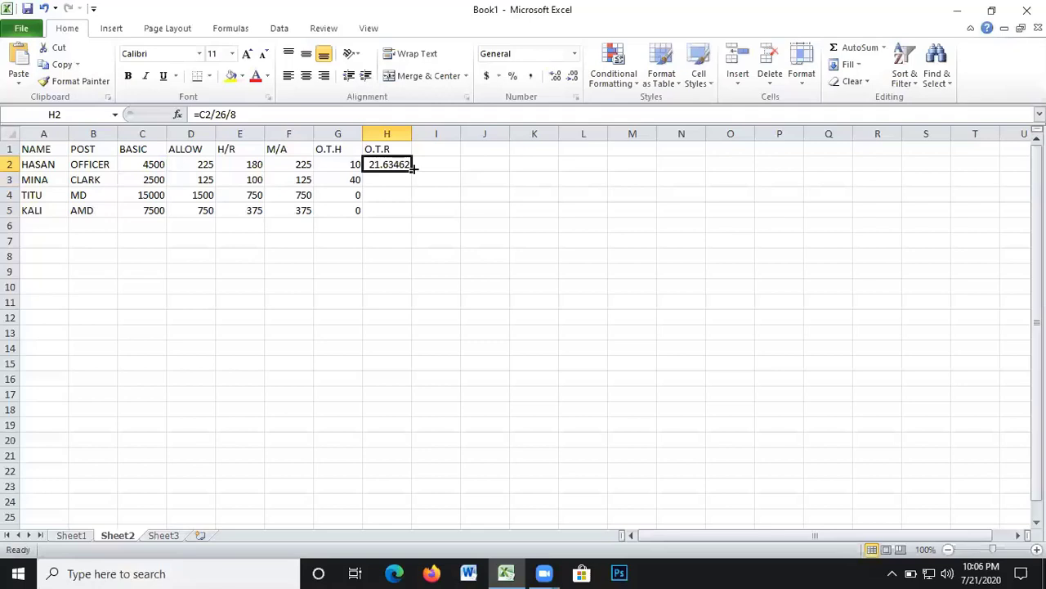
drag(410, 171, 416, 218)
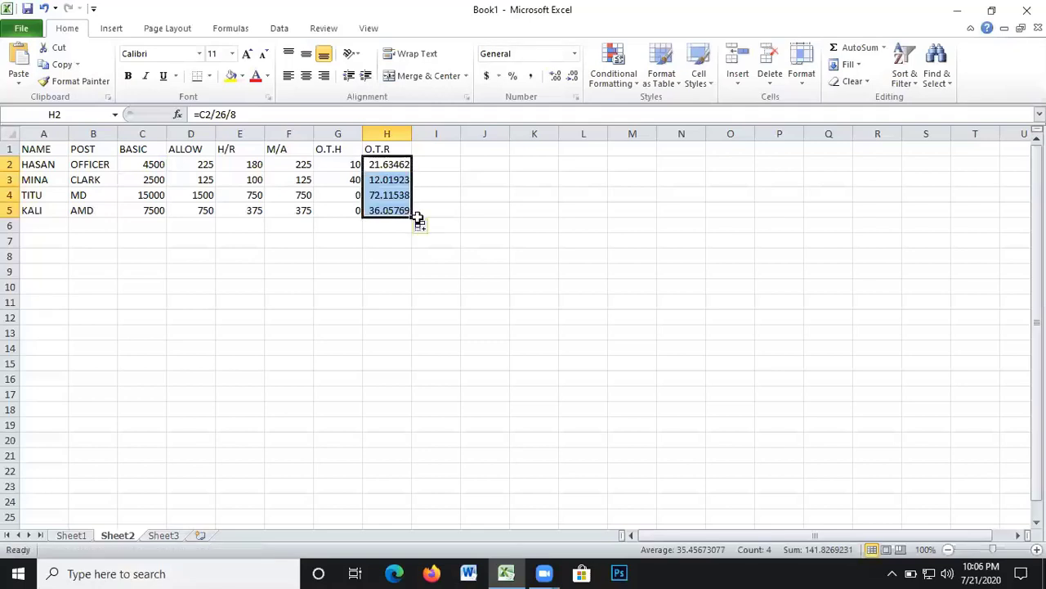
click(440, 151)
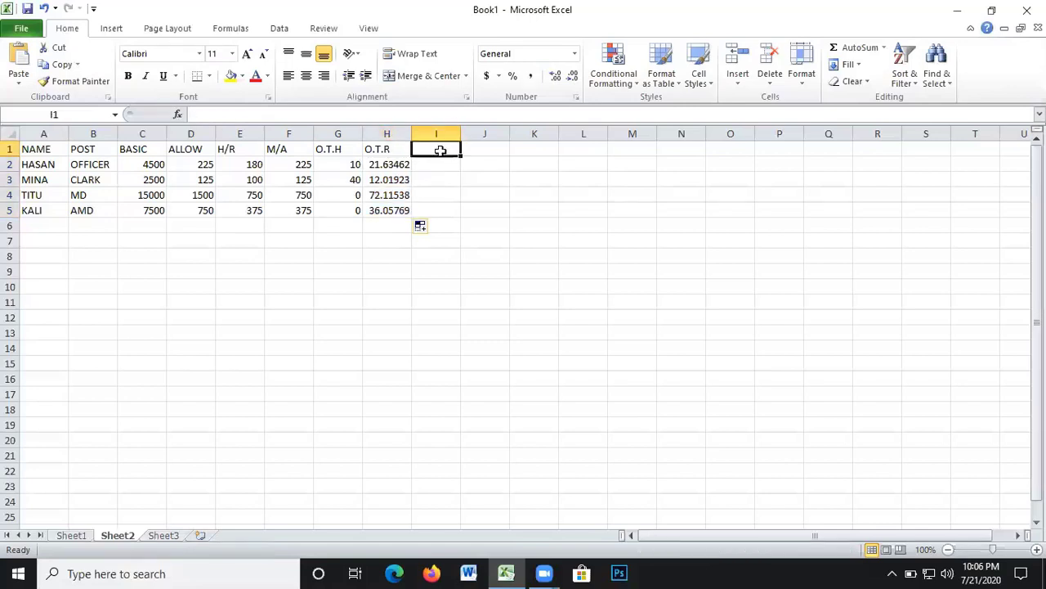
- Head column I 'O.T.P' and enter =G2*H2 in I2
text(O)
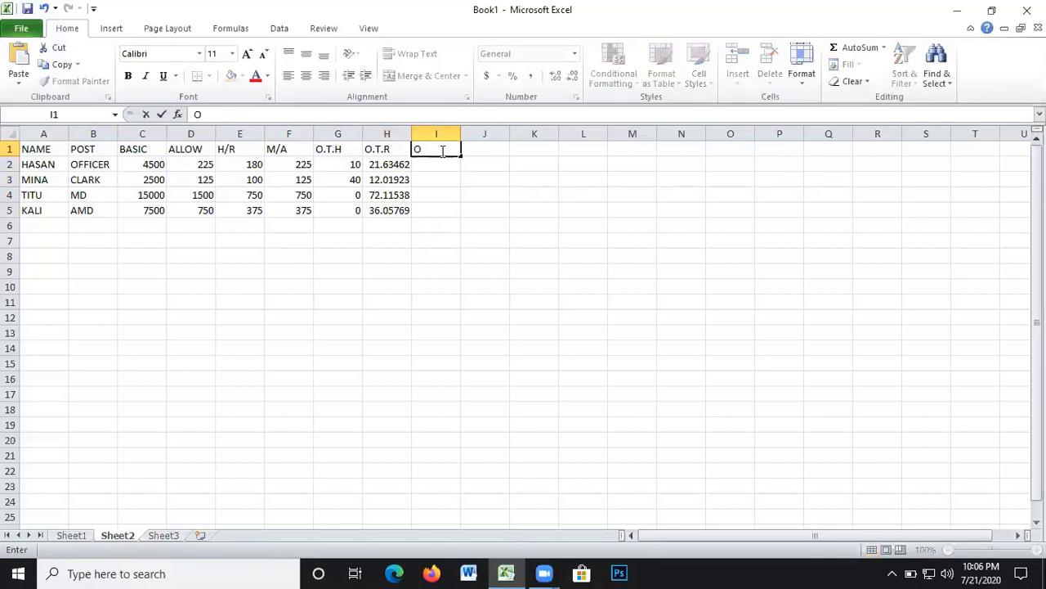
text(.T)
text(.P)
key(Return)
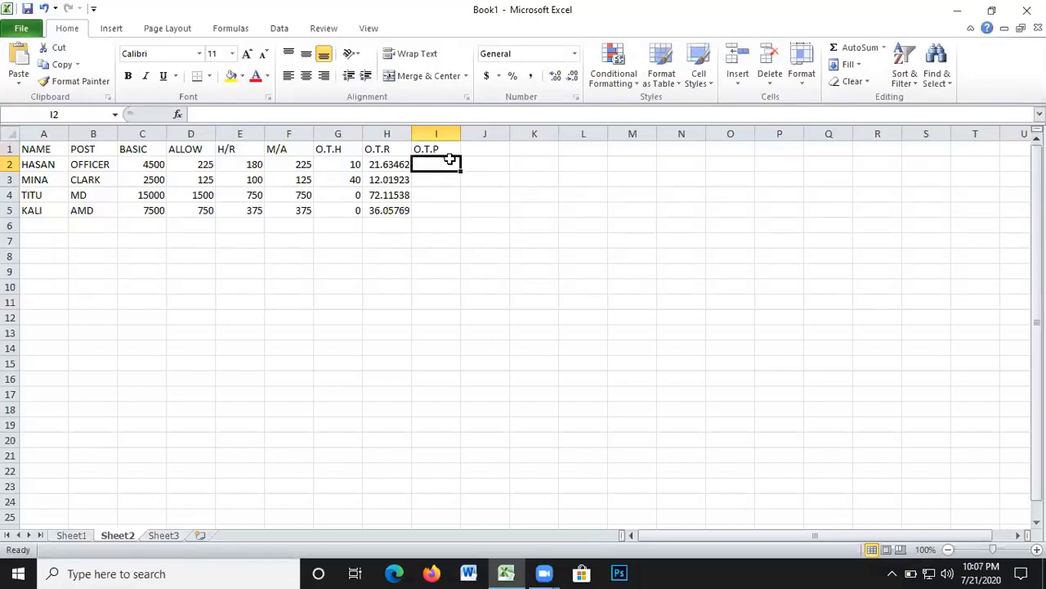
text(=)
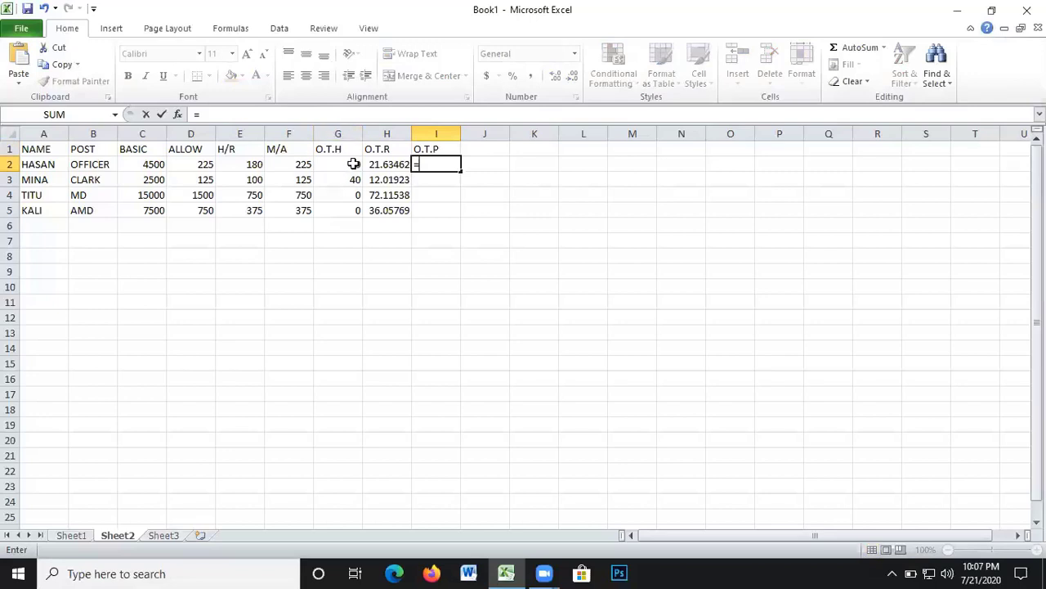
click(354, 164)
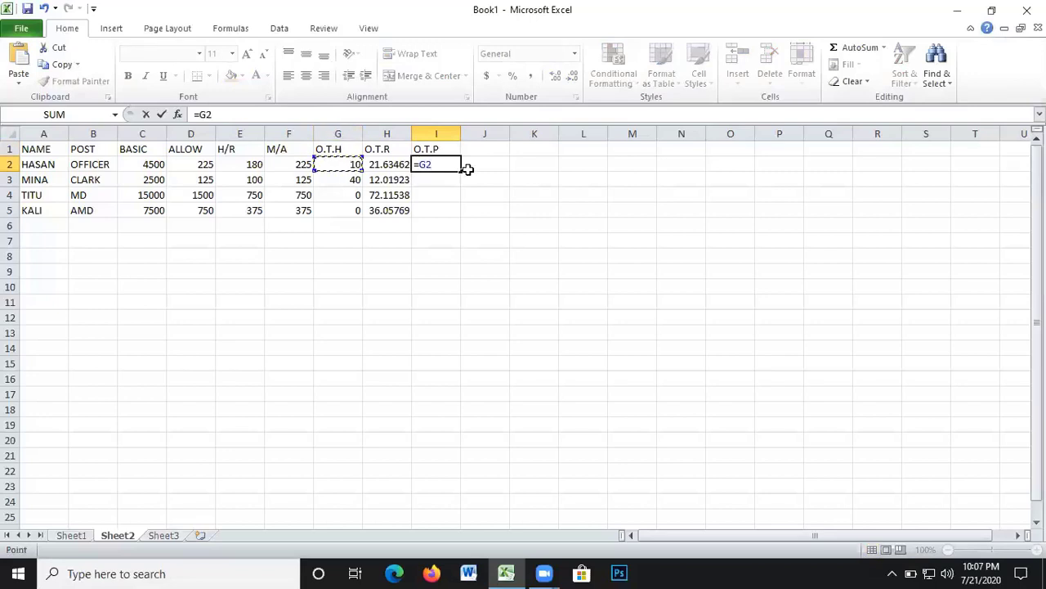
text(*)
click(389, 166)
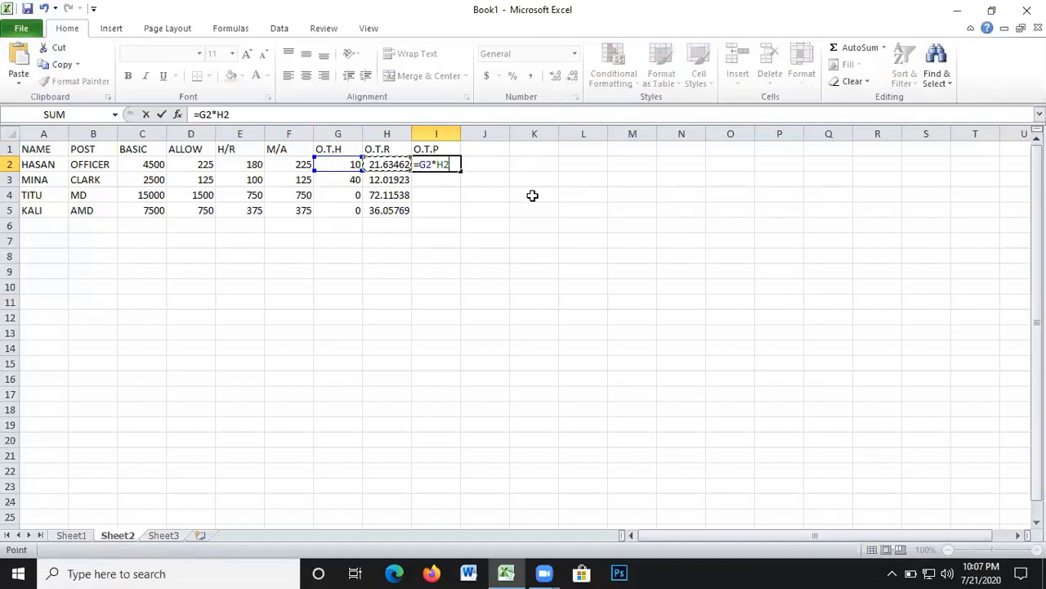
key(Return)
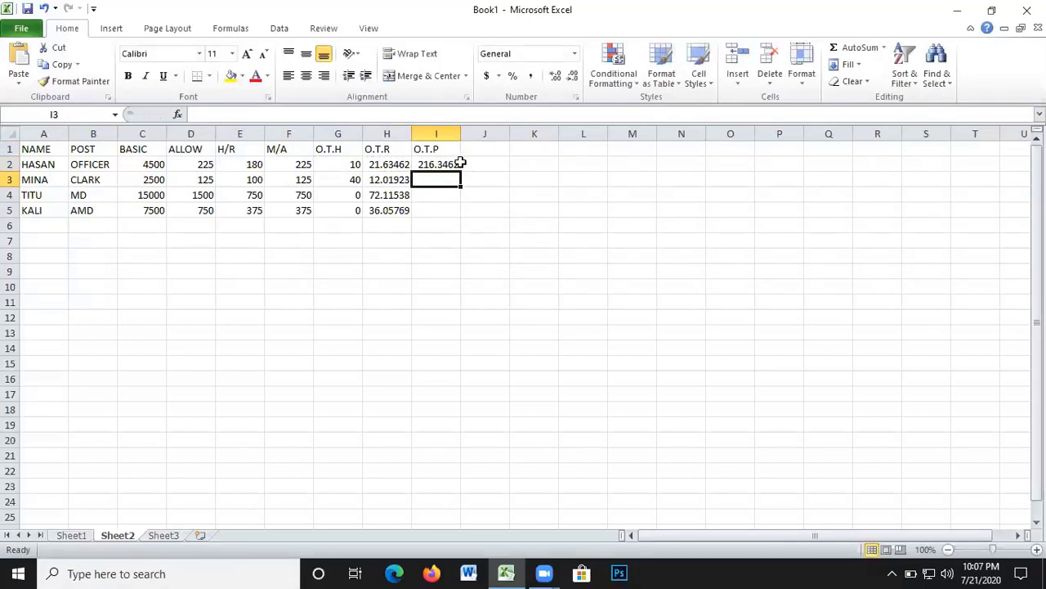
- Fill the O.T.P formula down to I5, giving 216.3462, 480.7692, 0 and 0
click(452, 166)
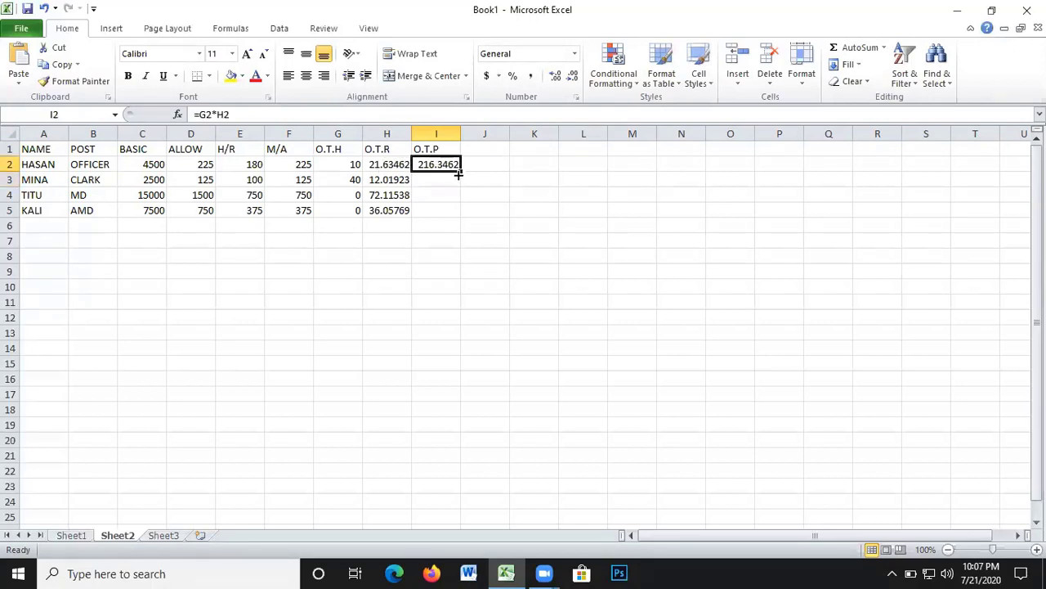
drag(461, 171, 459, 215)
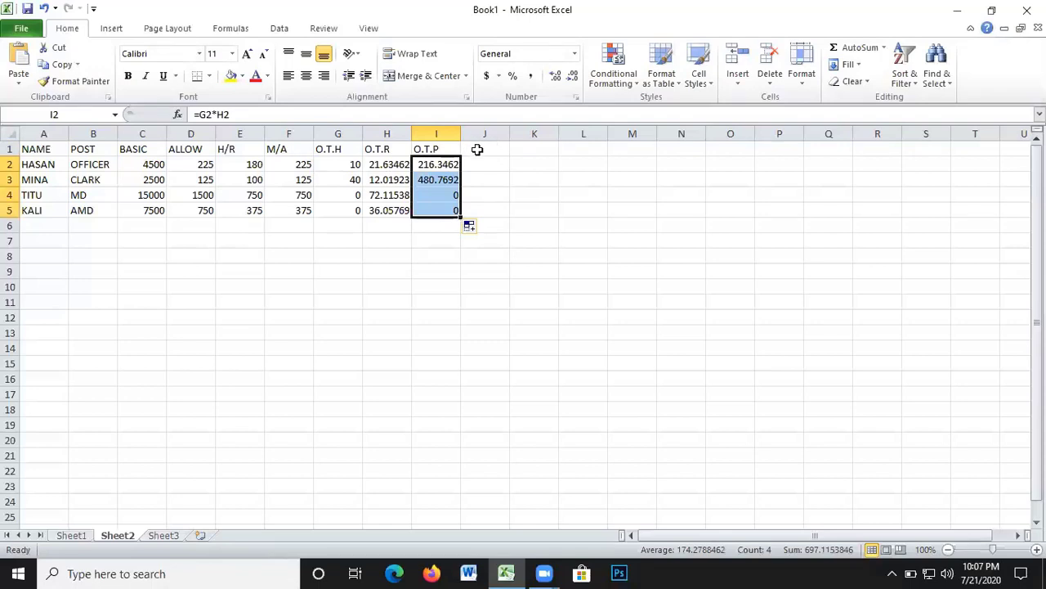
click(474, 150)
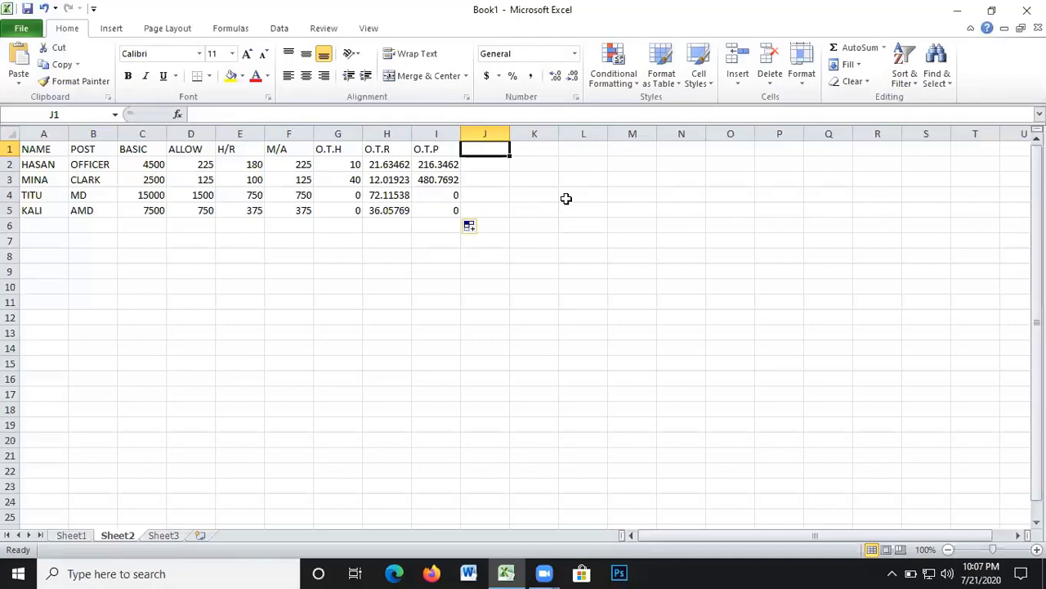
- Head column J 'P/F' and type =IF(C2>=5000,C2*10%,C2*5%) into J2
text(P)
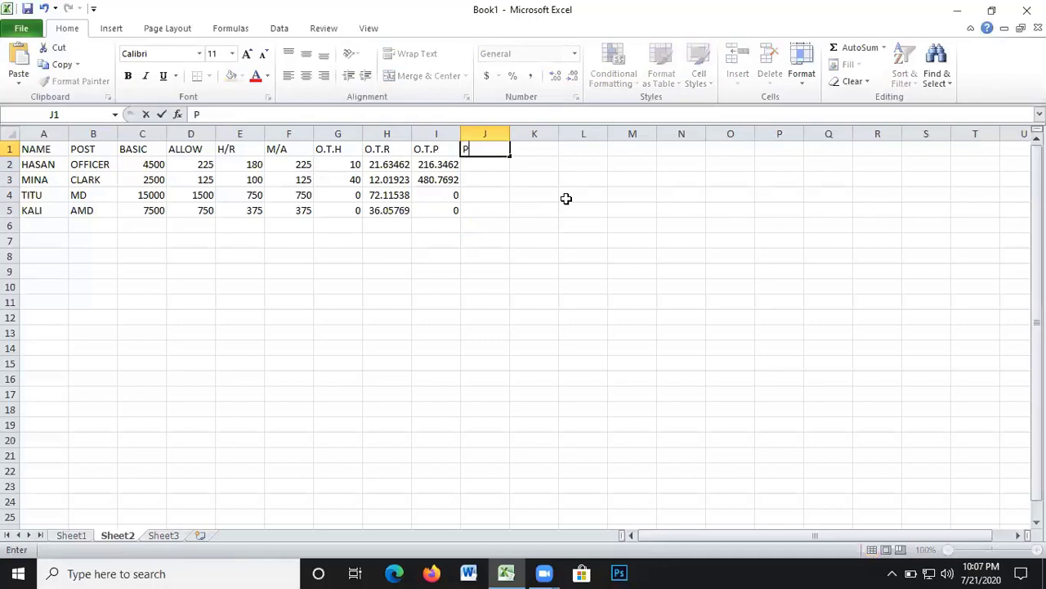
text(/F)
key(Return)
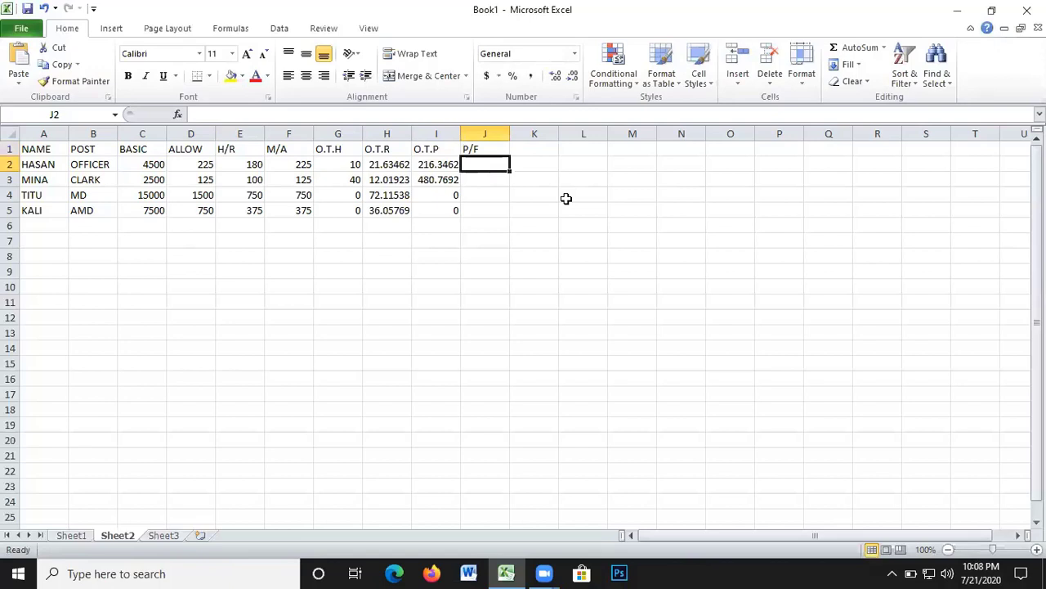
text(=)
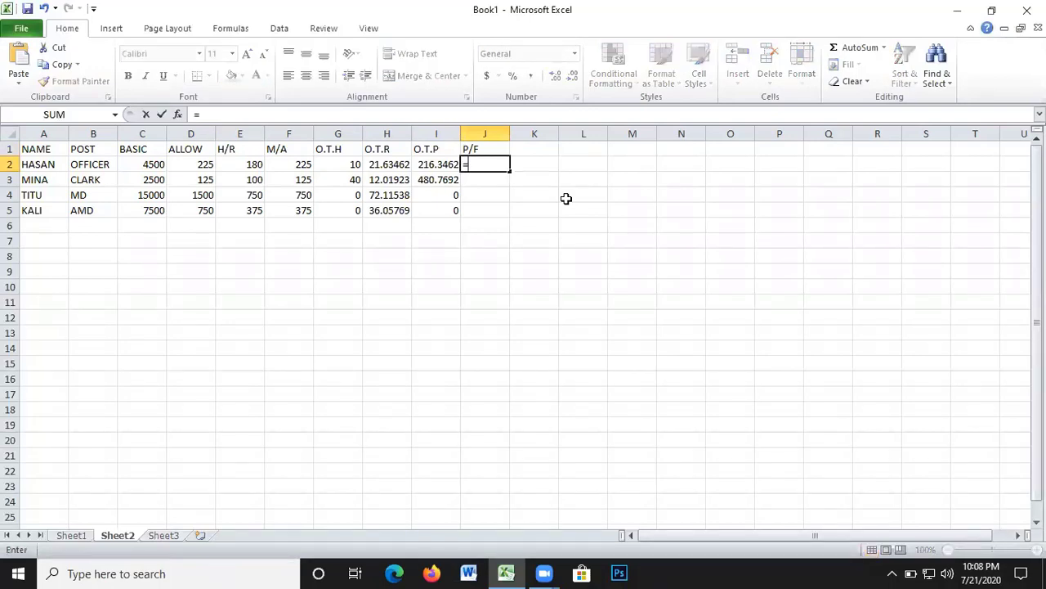
text(I)
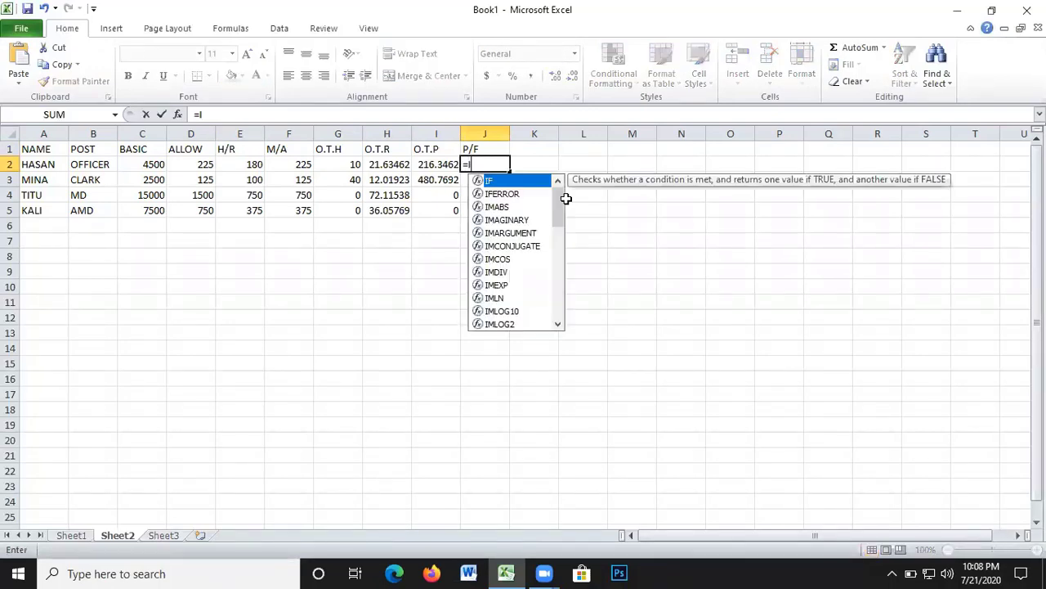
text(F)
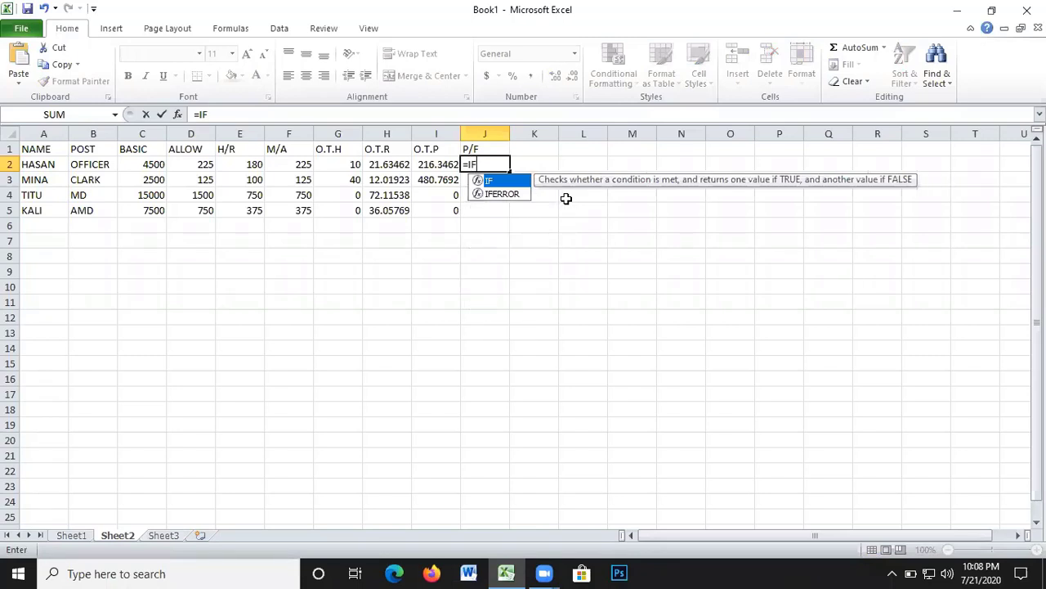
text(()
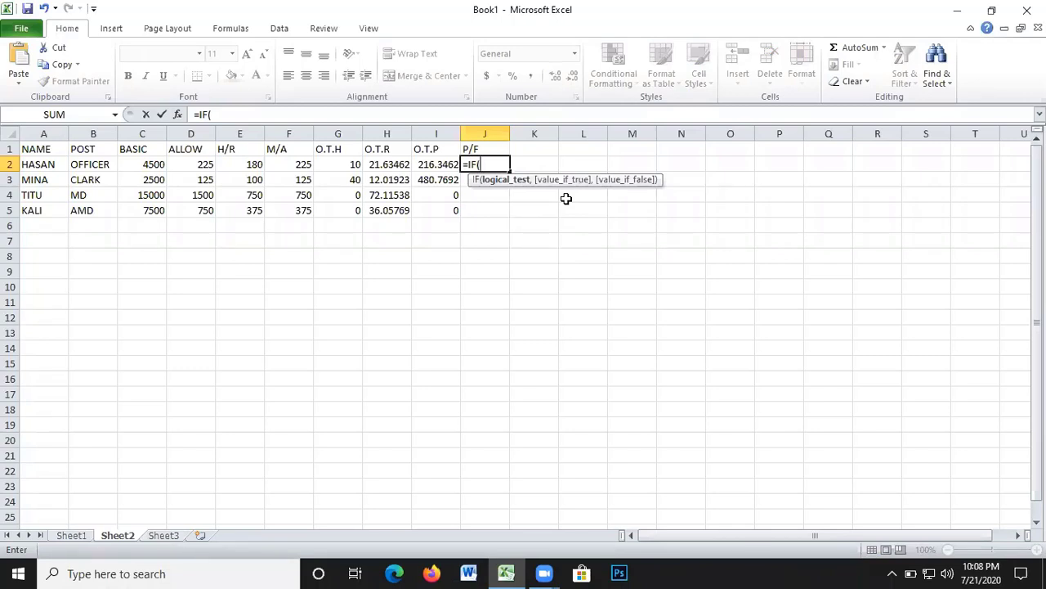
click(147, 165)
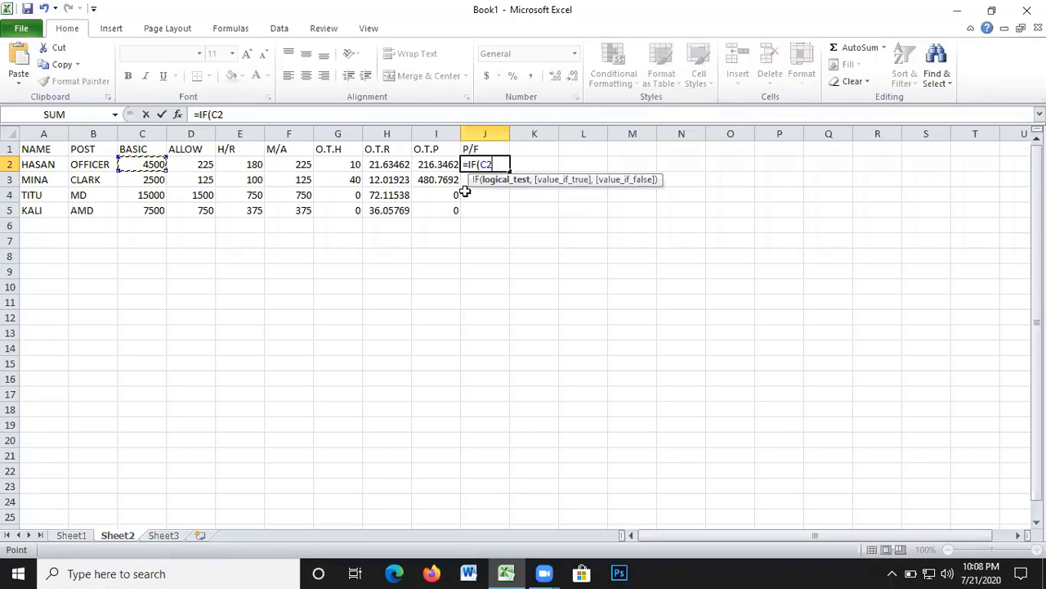
text(>=)
text(500)
text(0,)
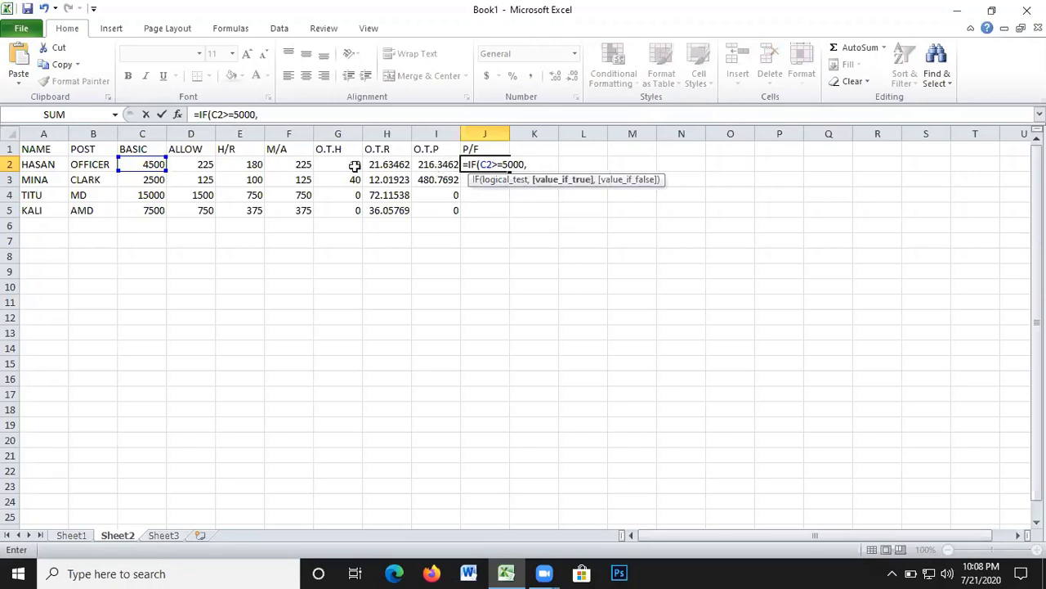
click(144, 165)
text(*10)
text(%)
text(,)
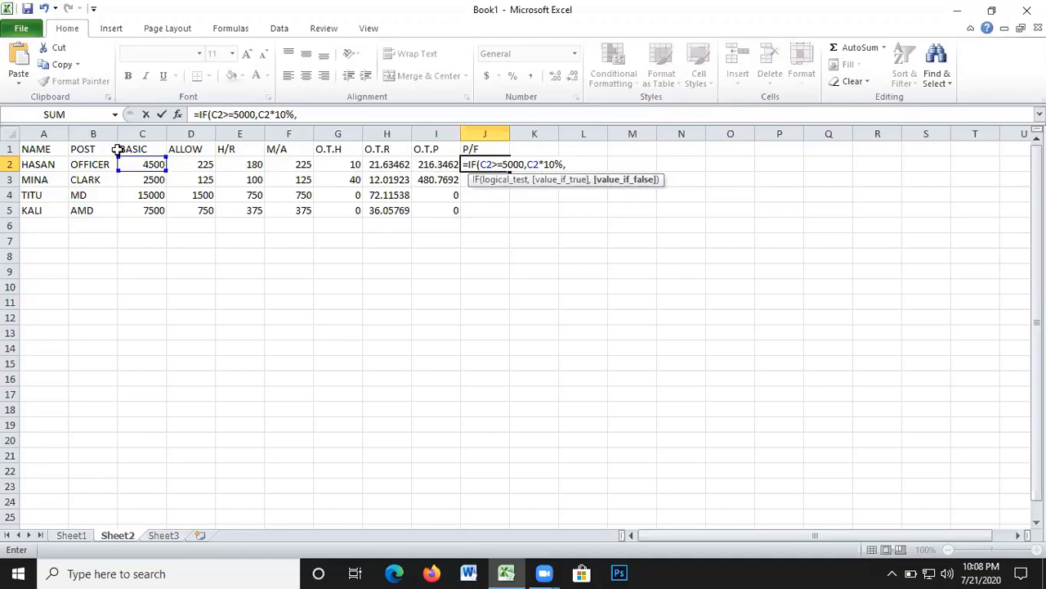
click(145, 163)
text(*)
text(5)
text(%)
text())
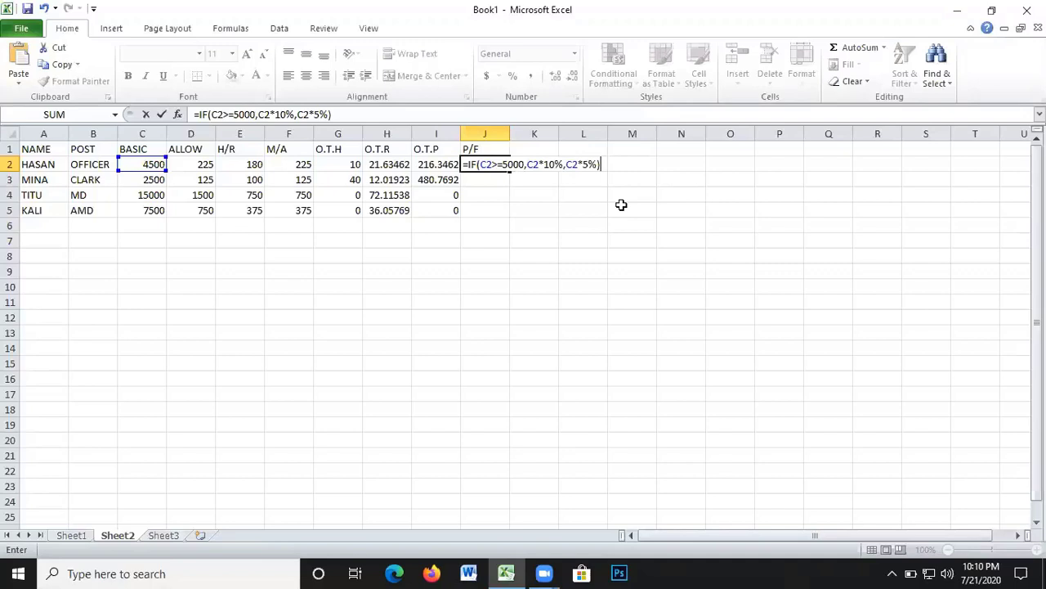
- Commit the P/F IF formula in J2 and fill it to J5, giving 225, 125, 1500, 750
key(Return)
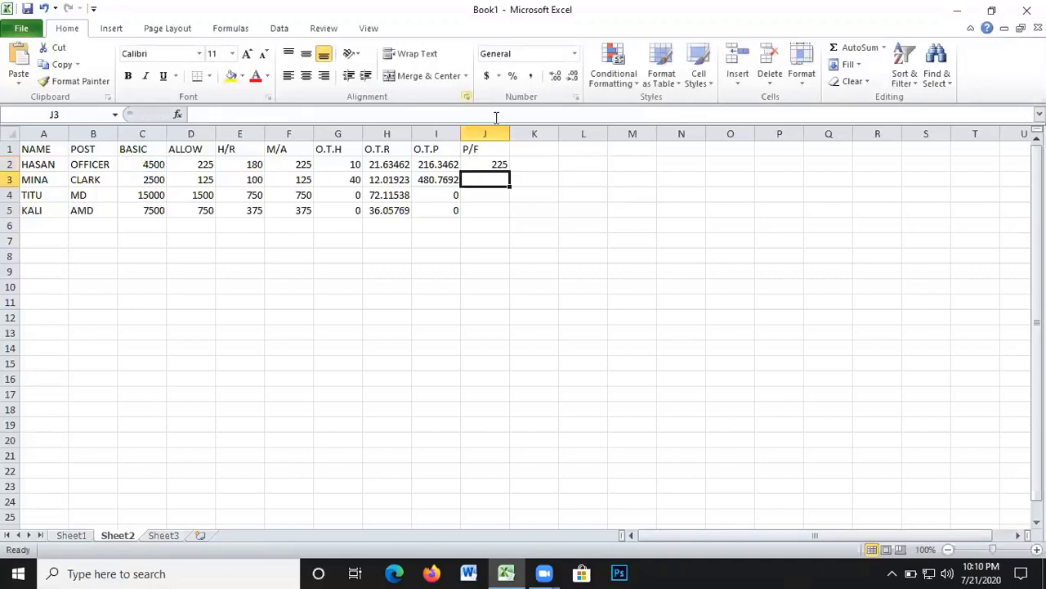
click(494, 164)
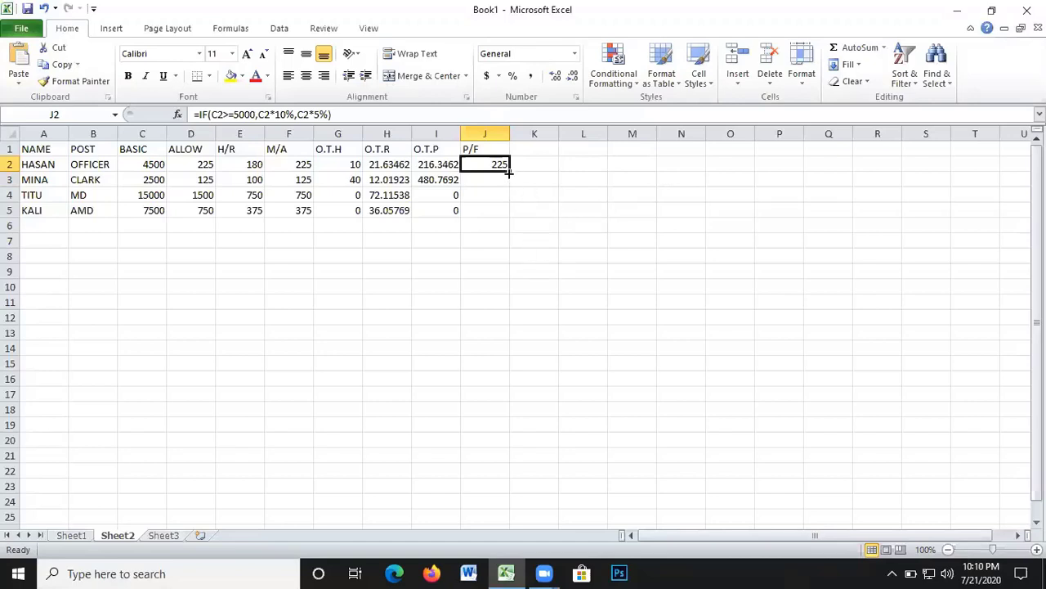
drag(509, 171, 508, 216)
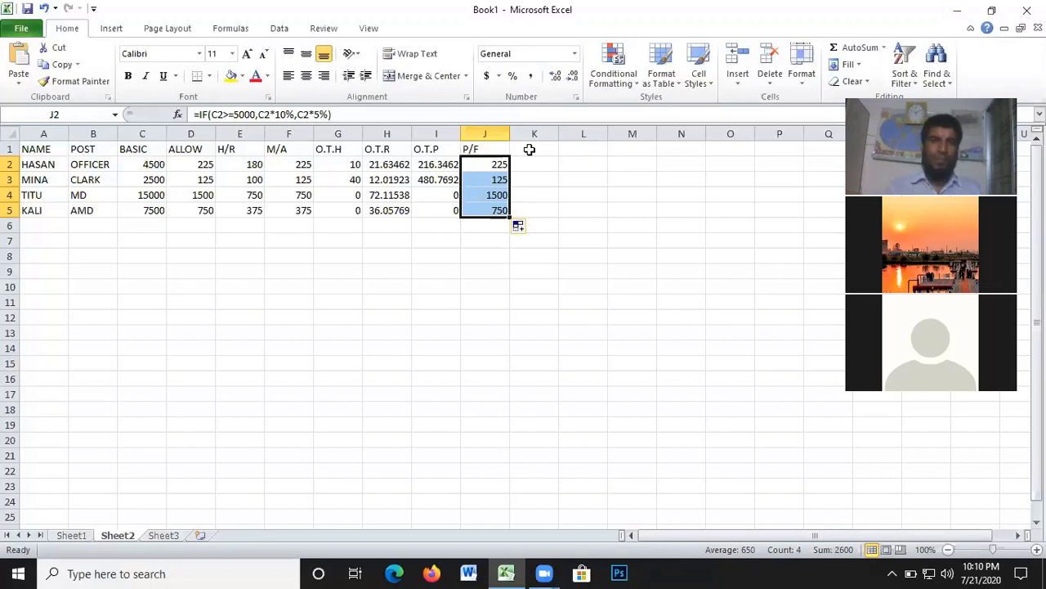
click(536, 151)
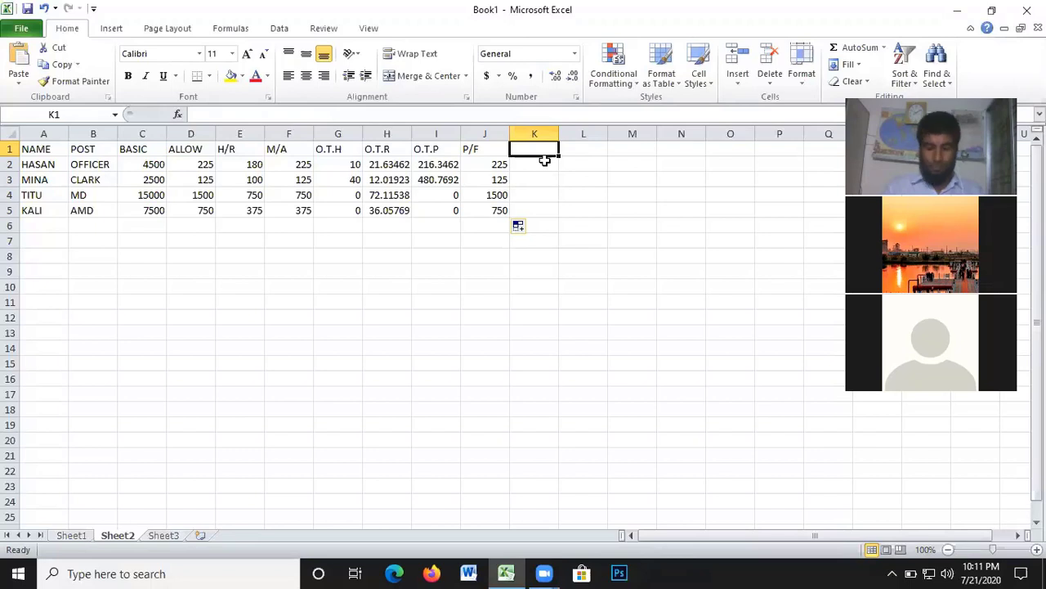
- Add an ADVANCE heading in K1 and autofit column K to show it
text(A)
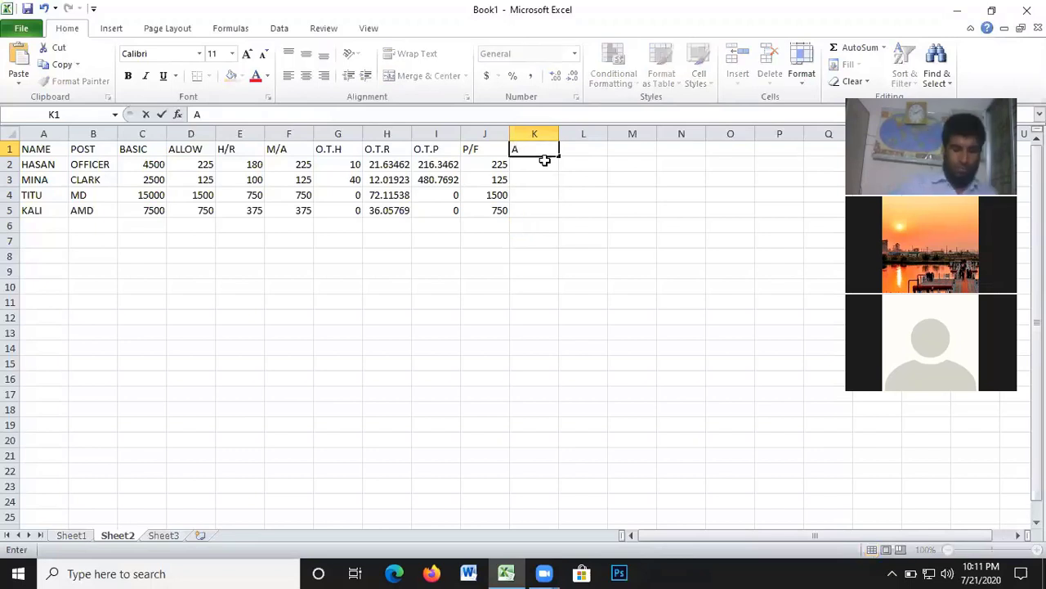
text(DVA)
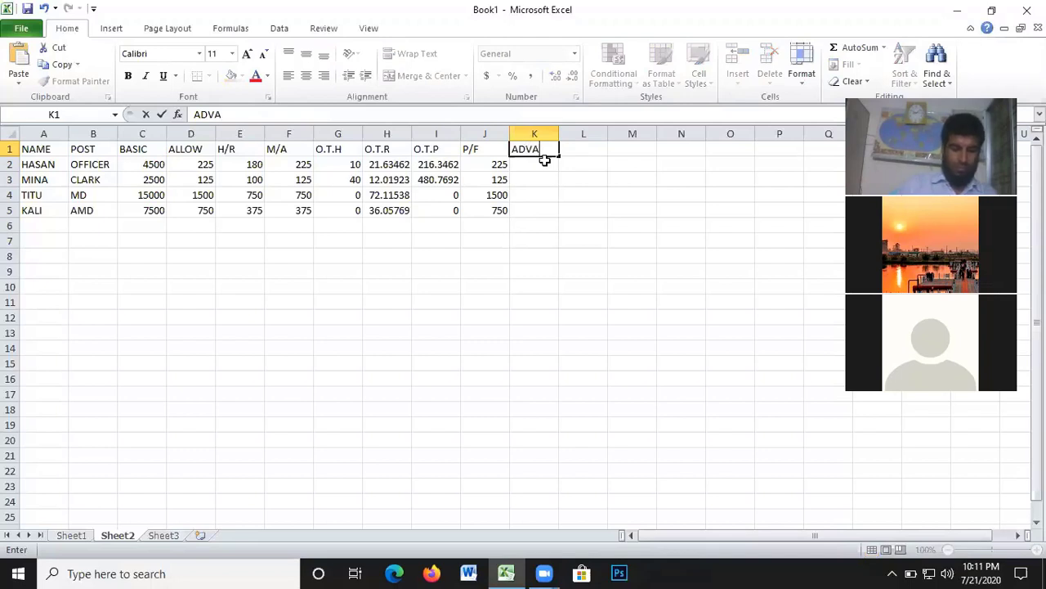
text(NCE)
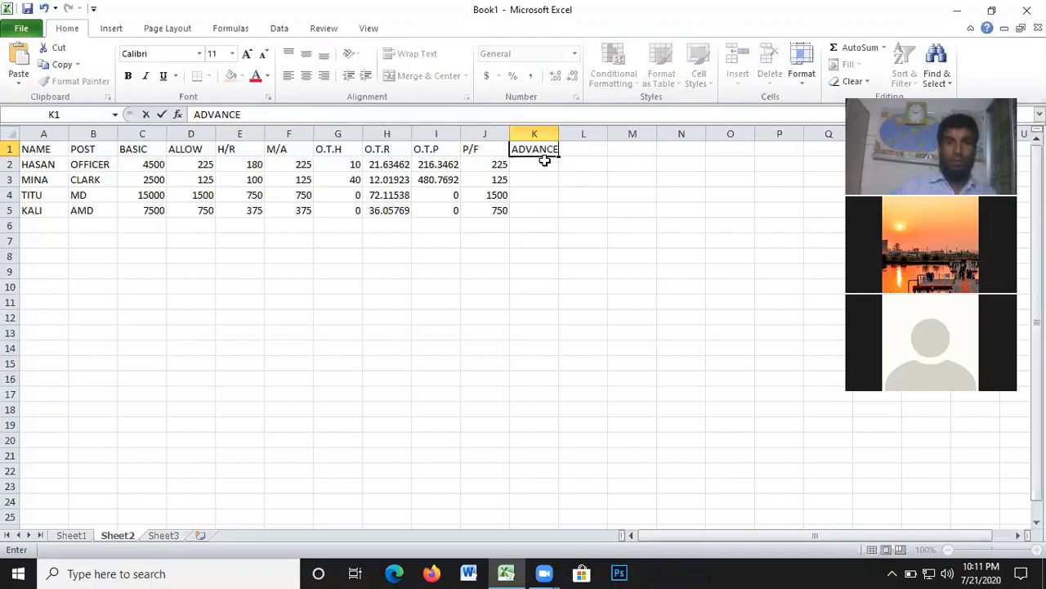
click(540, 164)
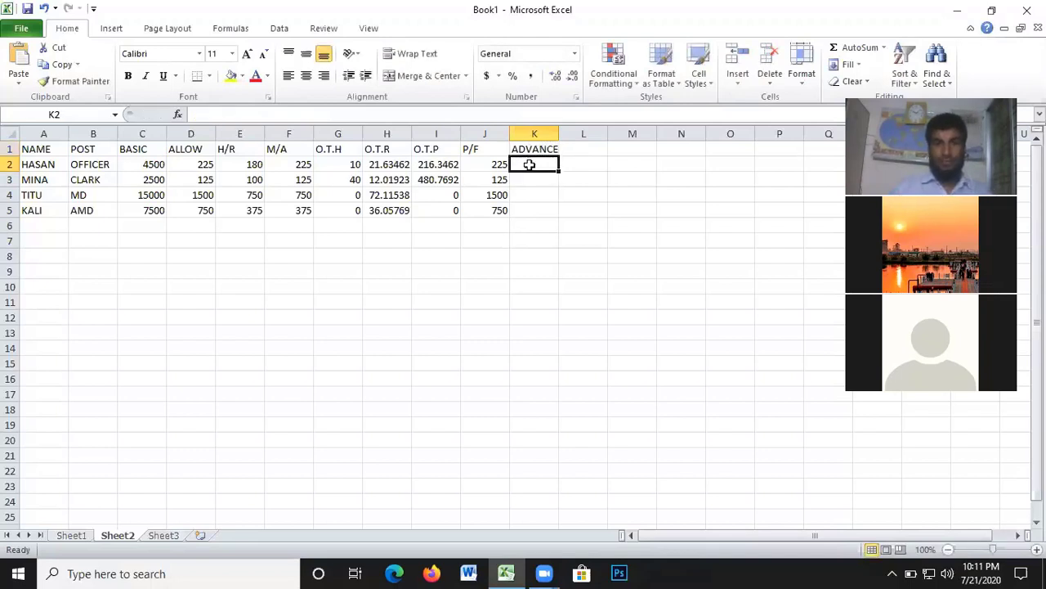
double_click(560, 134)
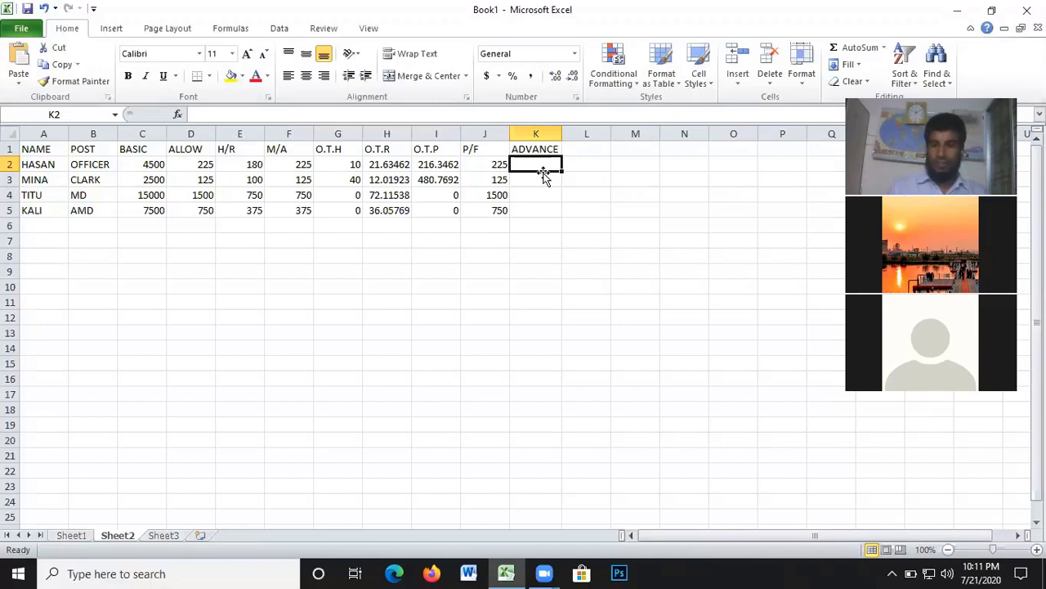
- Enter advances of 500, 300, 0 and 450 in K2:K5
text(500)
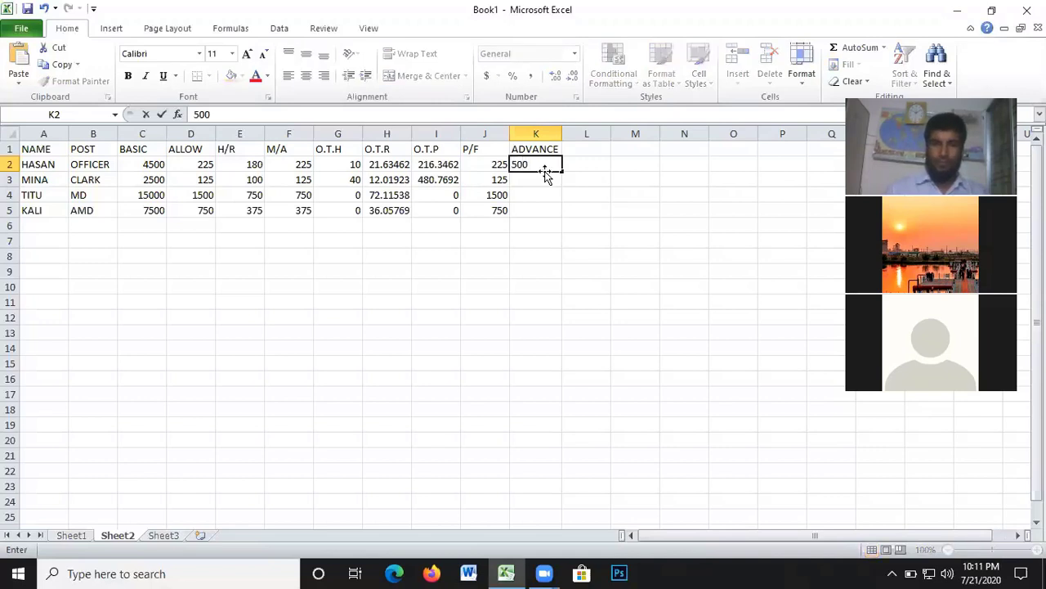
key(Return)
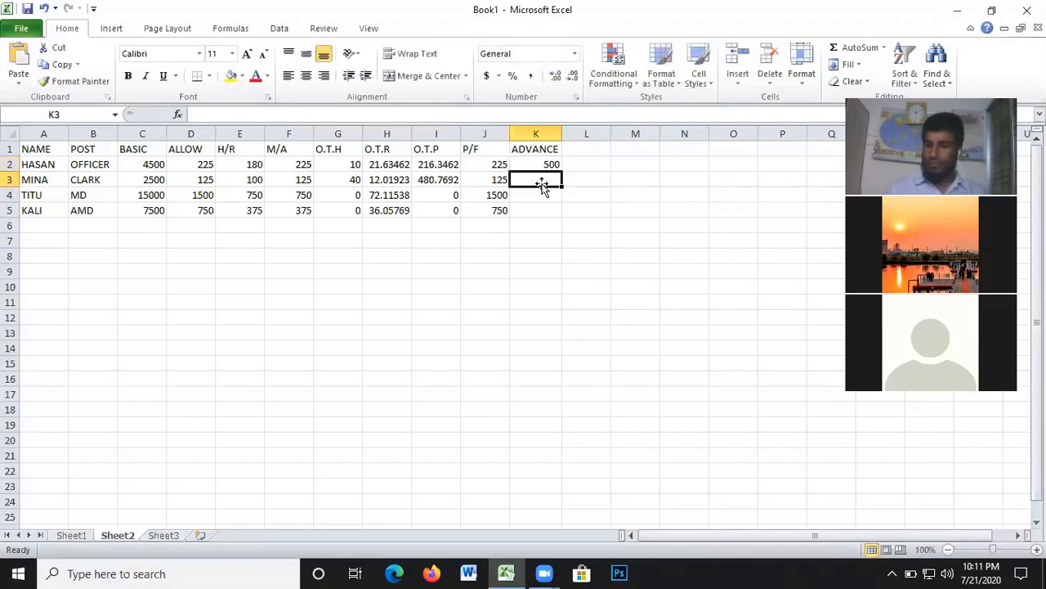
text(300)
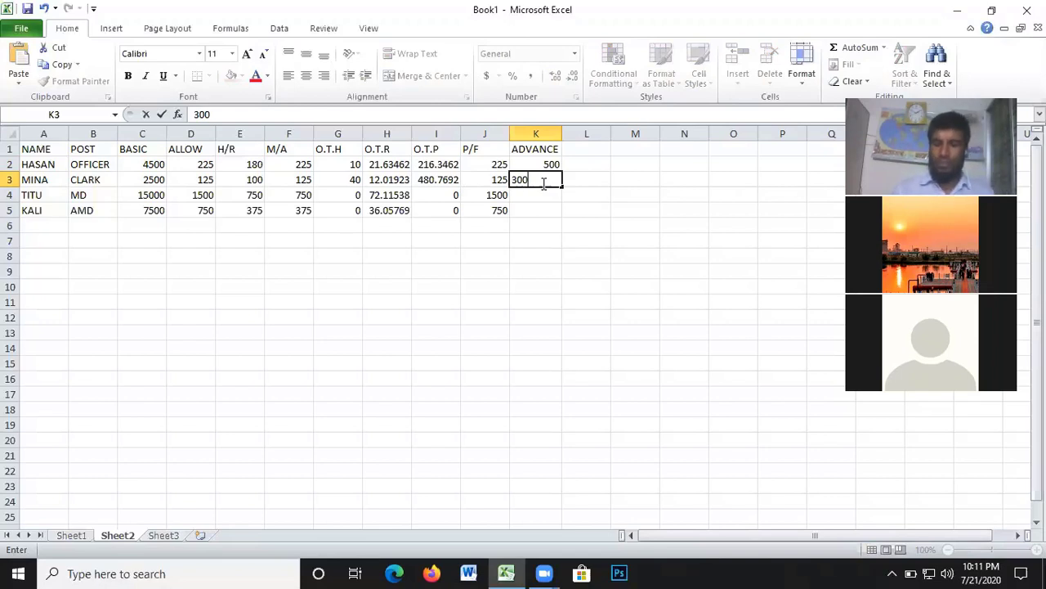
key(Return)
text(0)
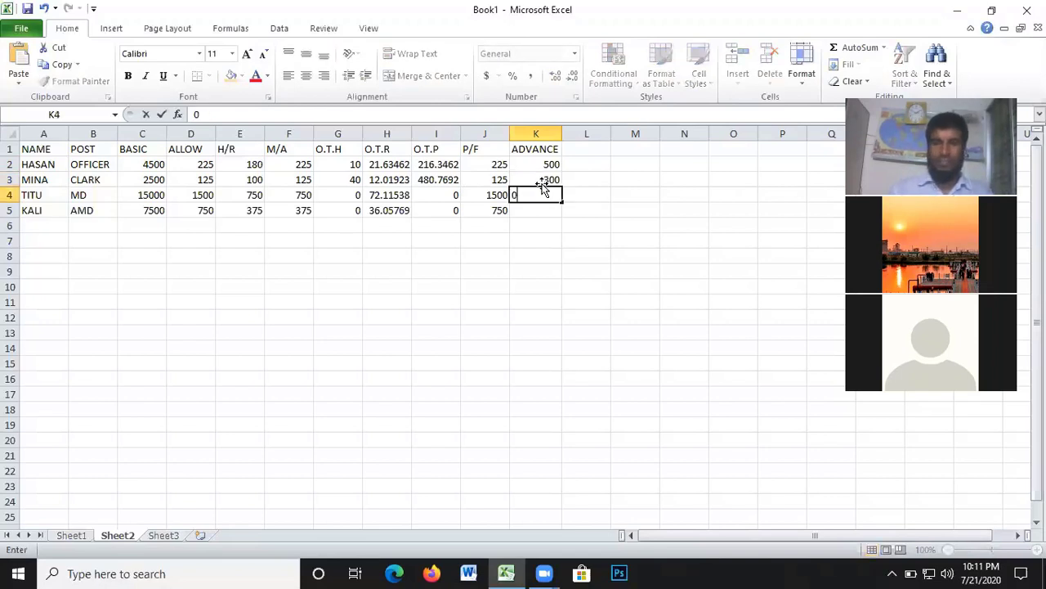
key(Return)
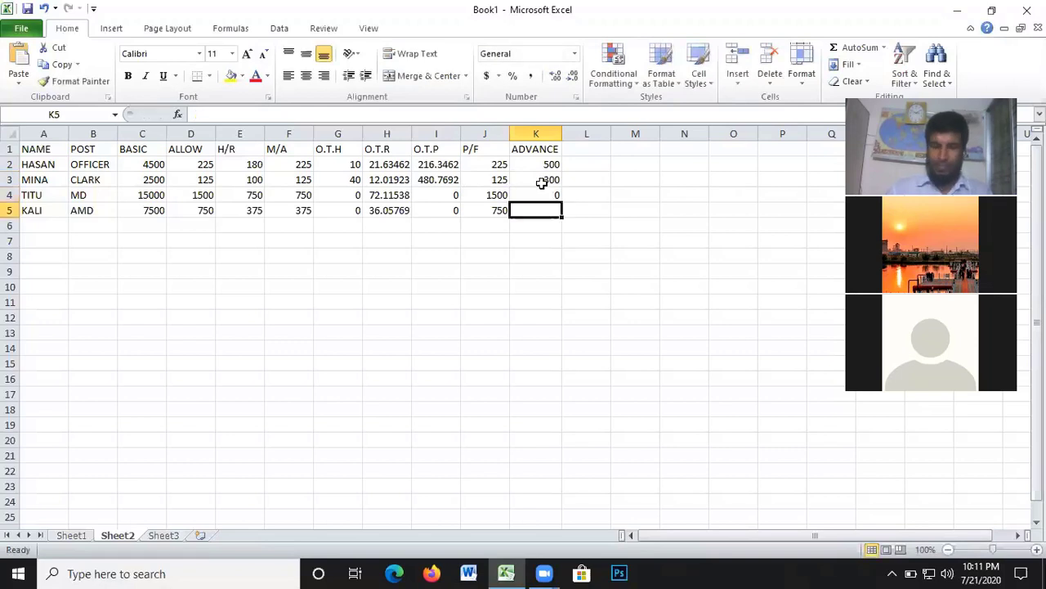
text(4)
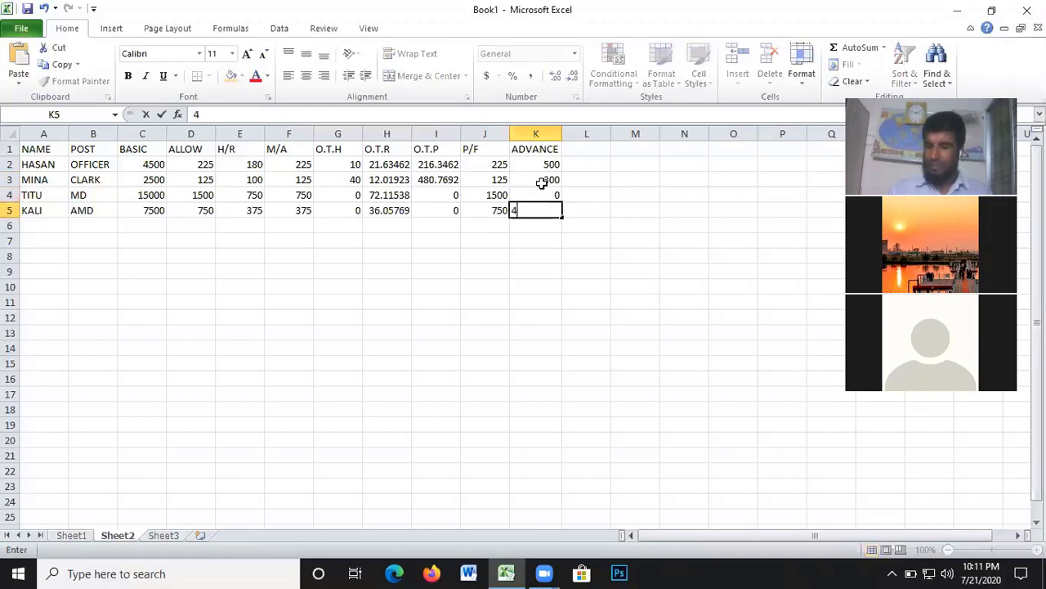
text(50)
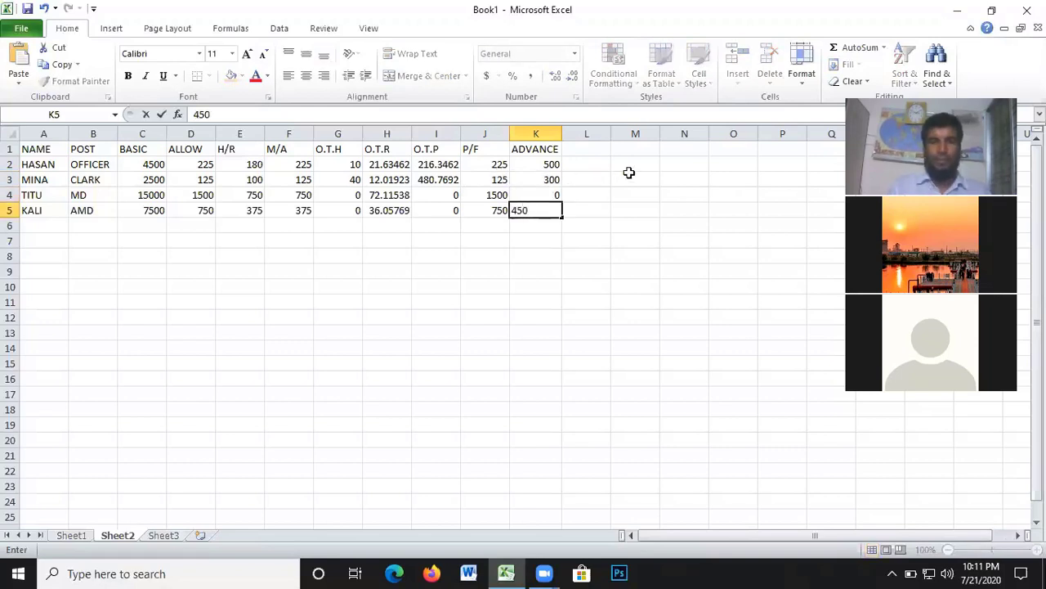
click(589, 150)
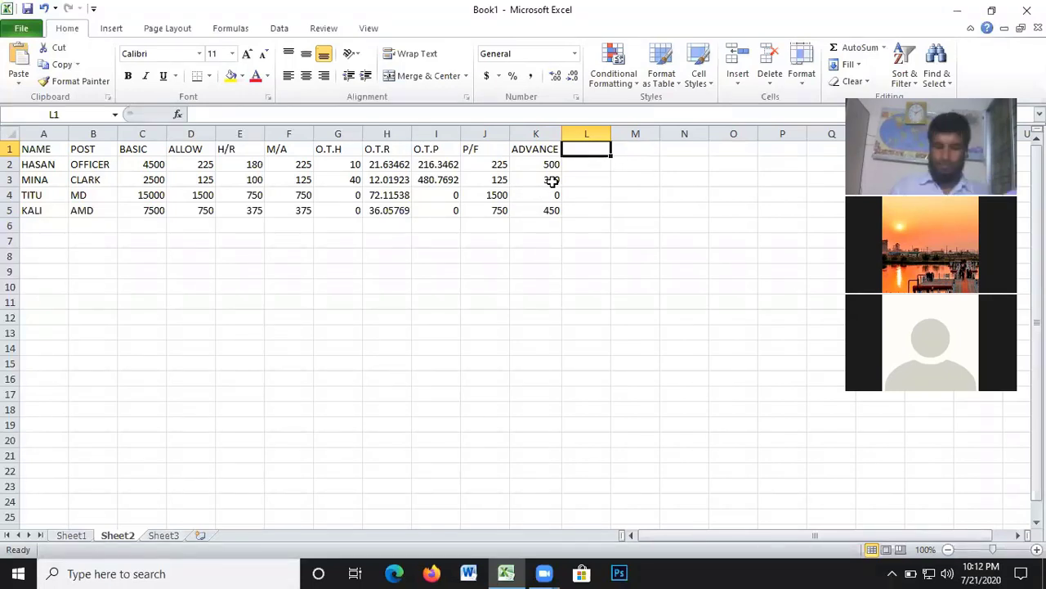
- Put a G.PAY heading in L1 and start a formula in L2
text(G.)
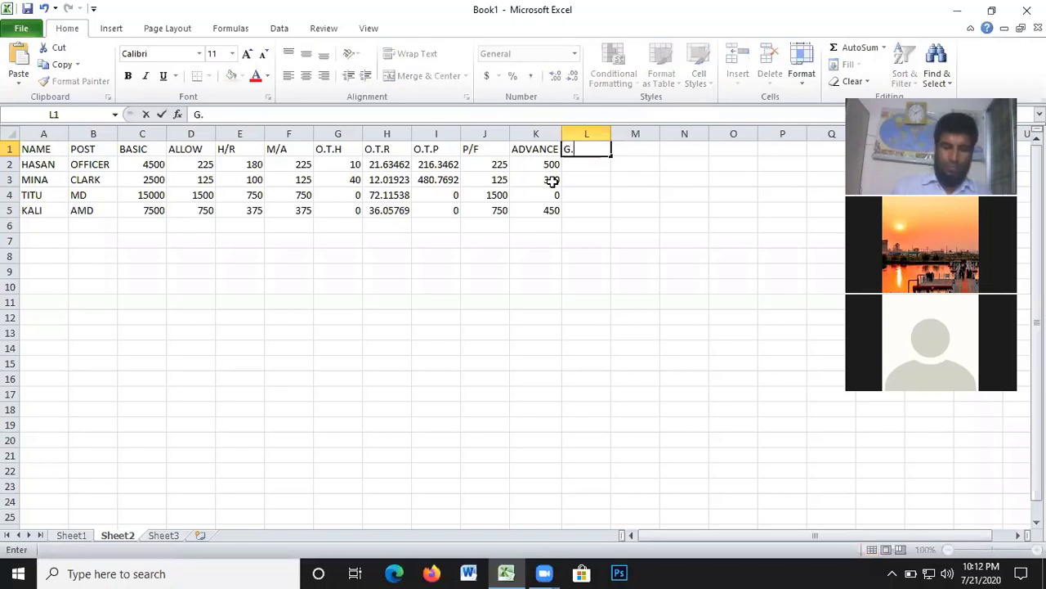
text(PAY)
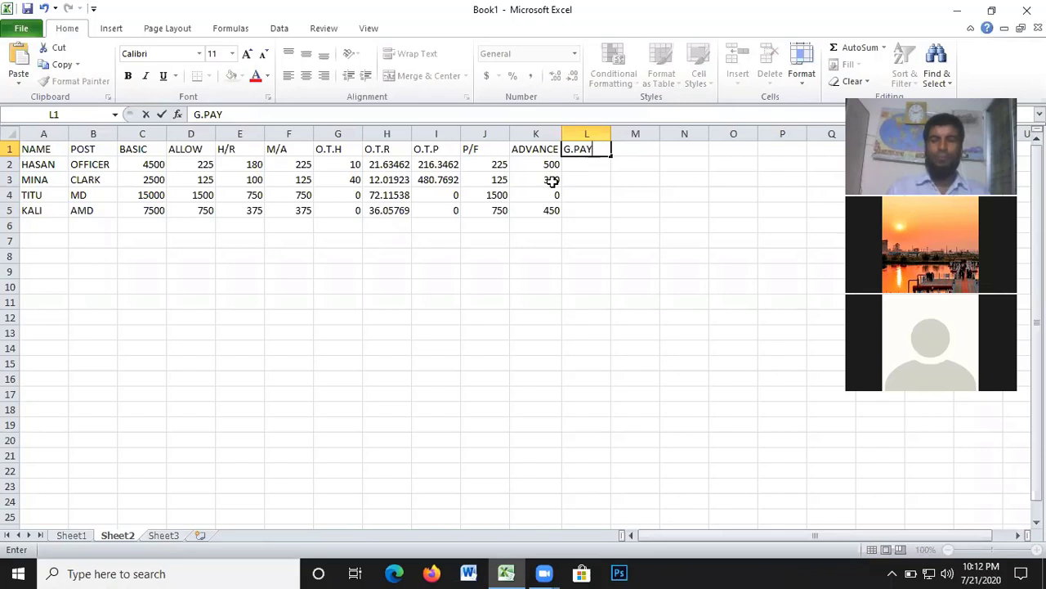
click(580, 166)
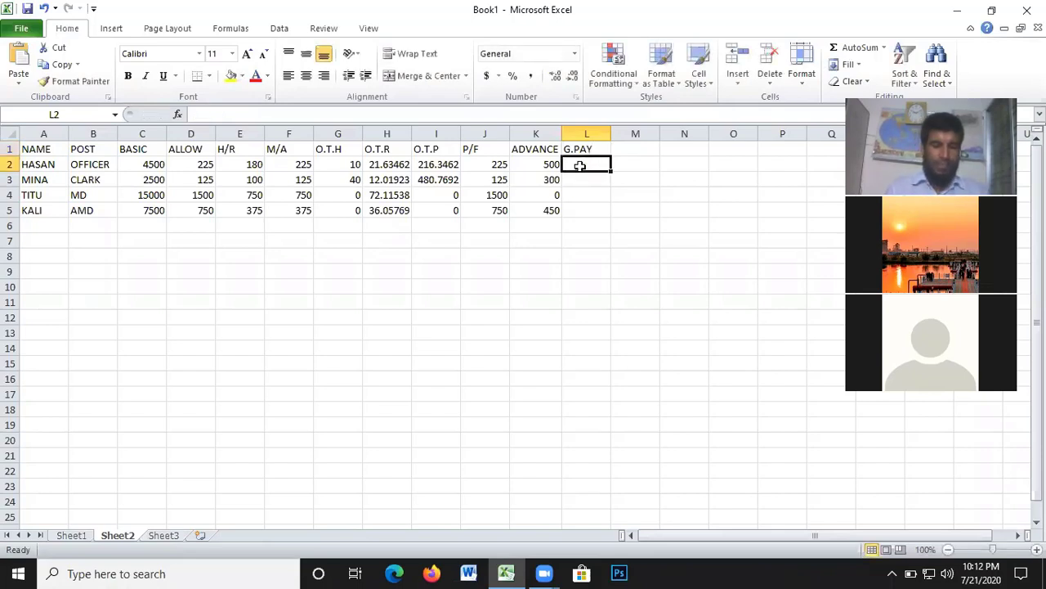
text(=)
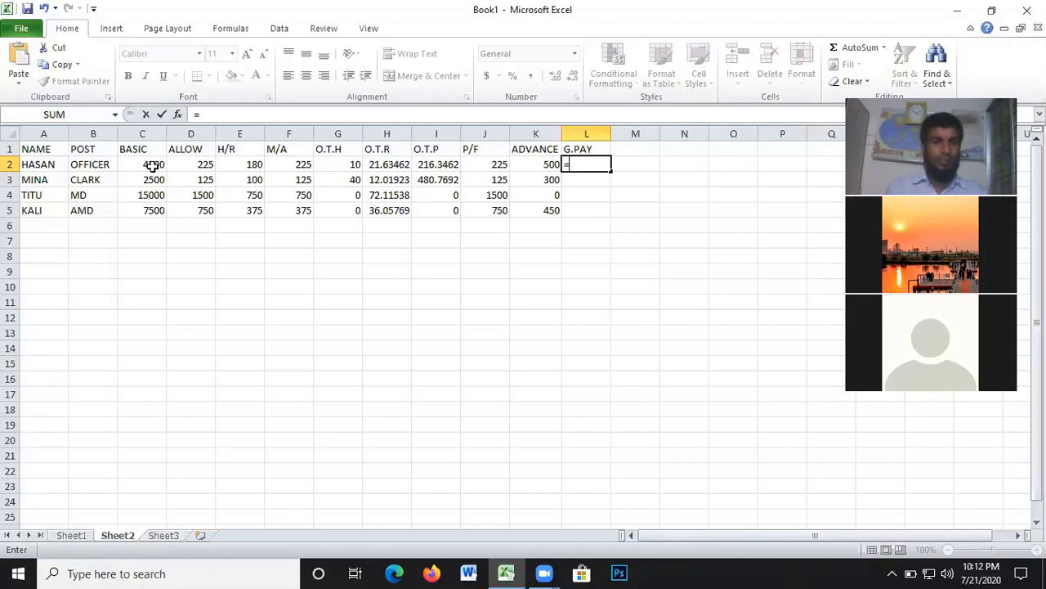
- Build the L2 formula as =C2+D2+E2+F2+, summing BASIC, ALLOW, H/R and M/A
click(153, 165)
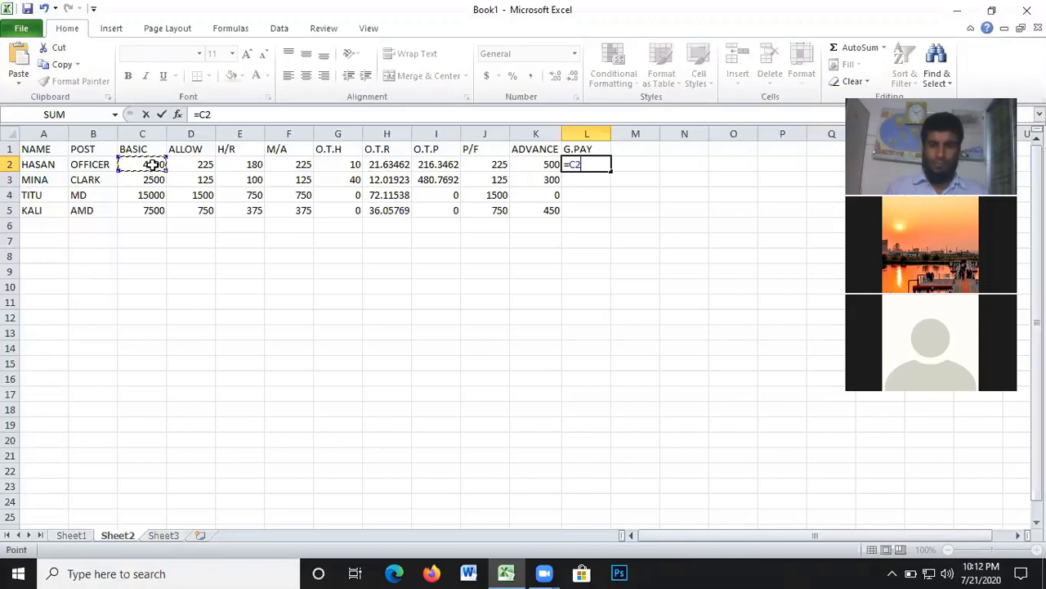
text(+)
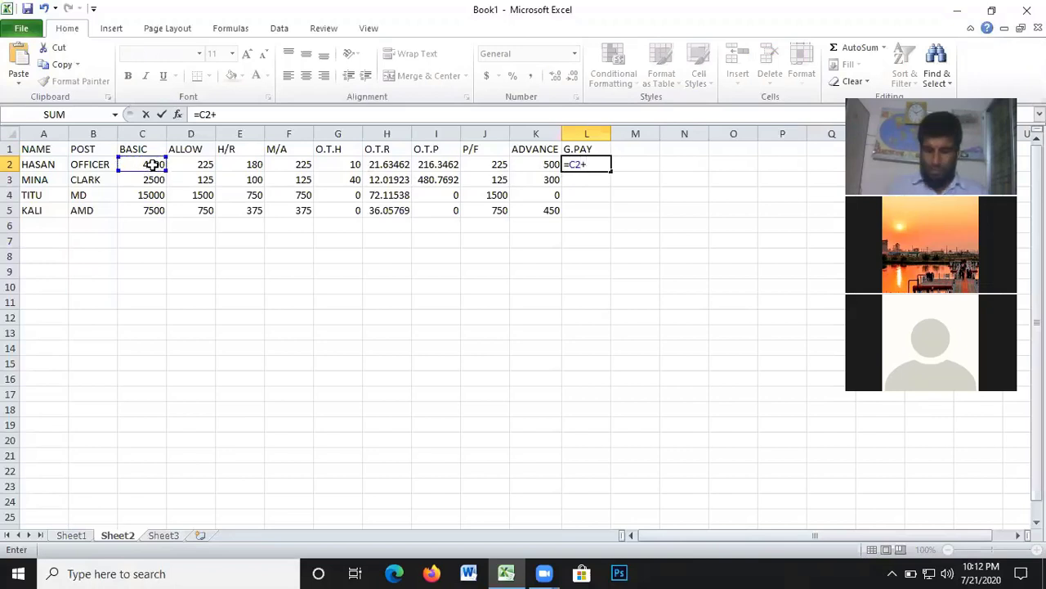
click(197, 168)
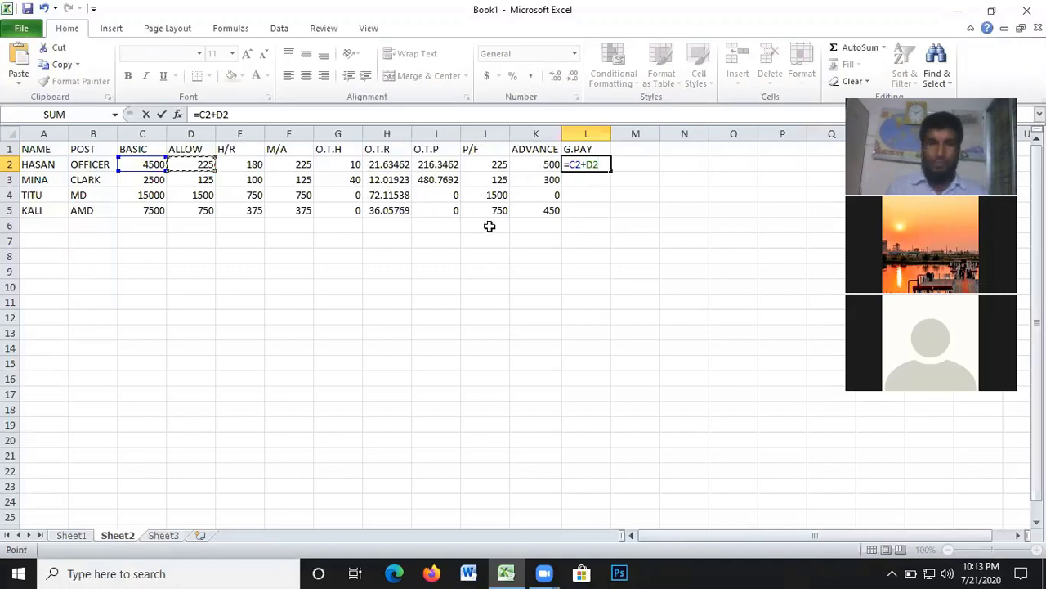
text(+)
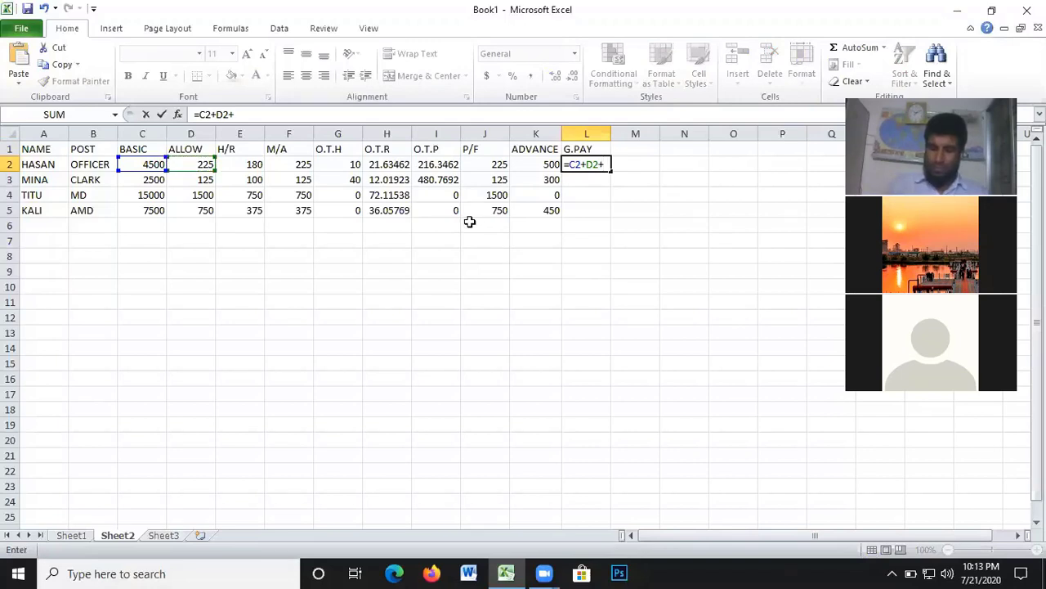
click(251, 164)
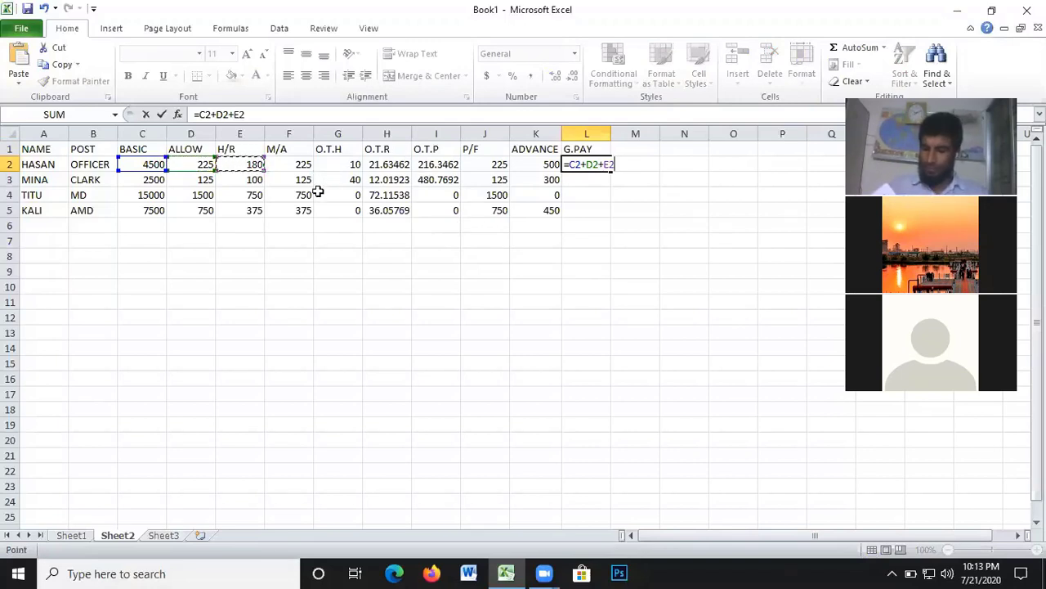
text(+)
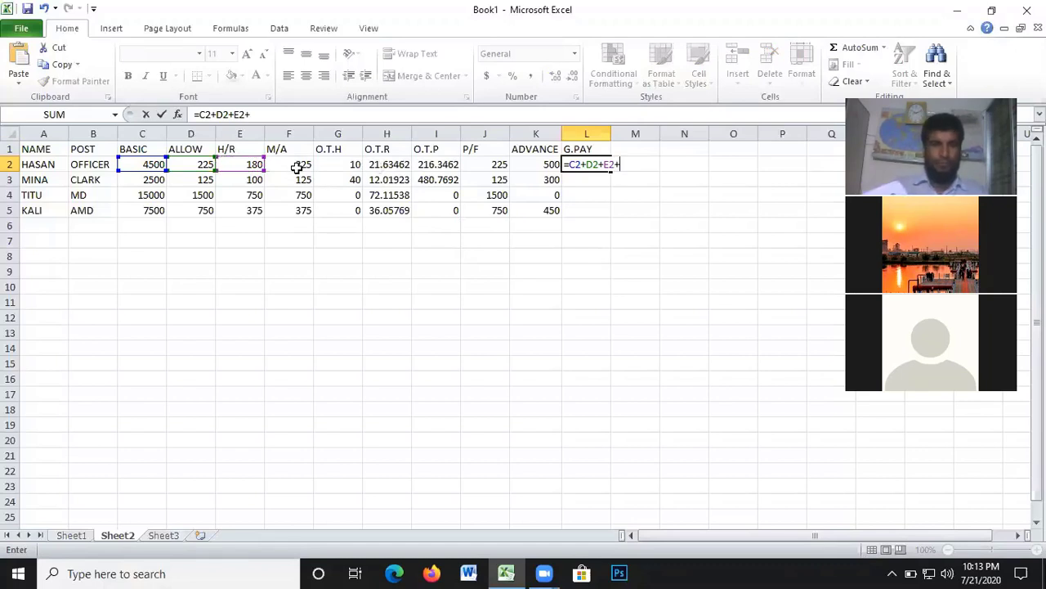
click(298, 168)
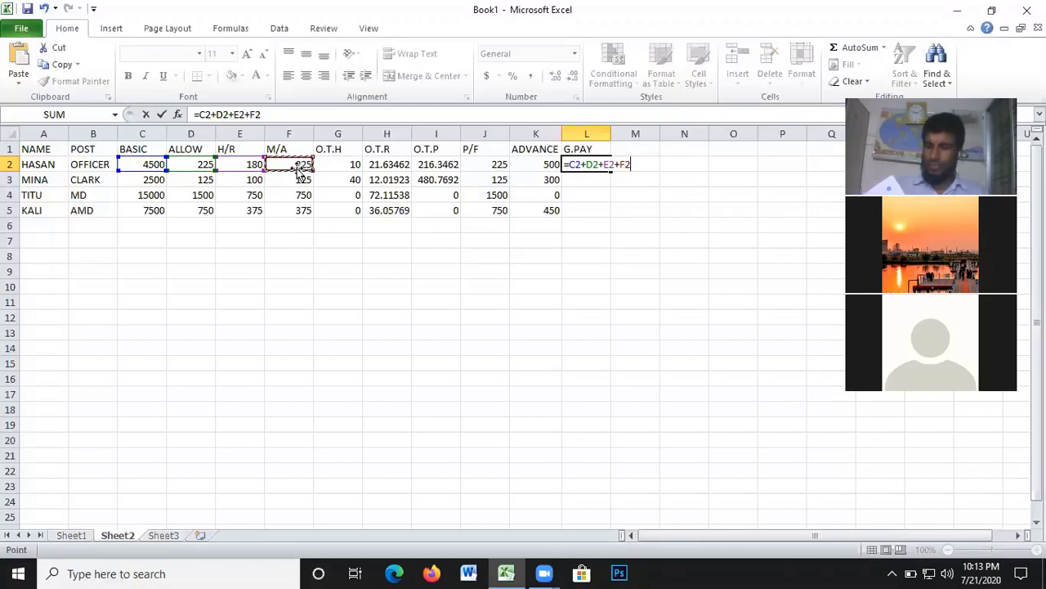
text(+)
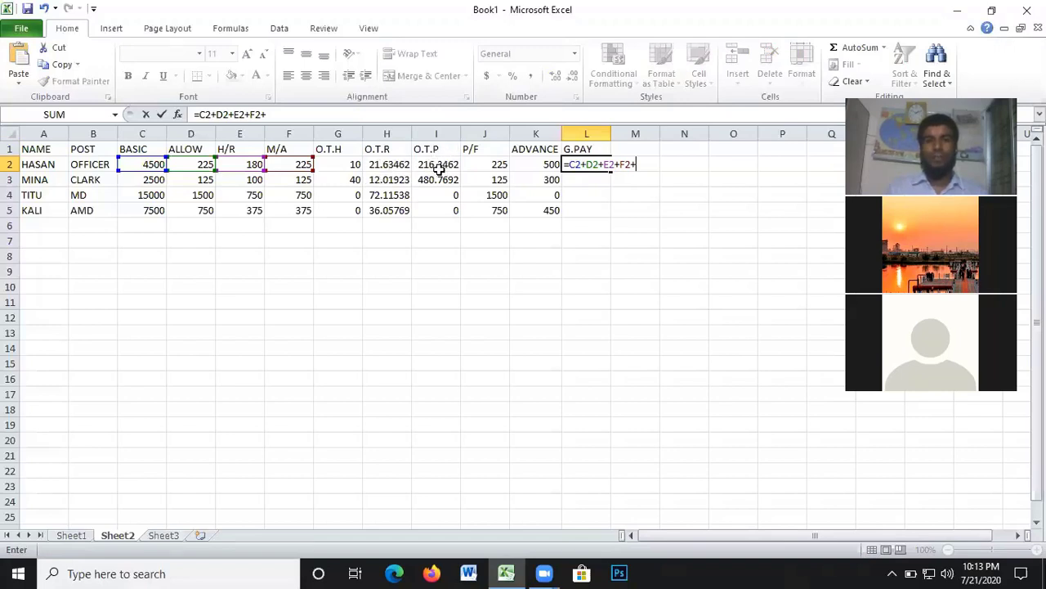
- Add O.T.P from I2 to finish =C2+D2+E2+F2+I2, showing 5346.346
click(436, 164)
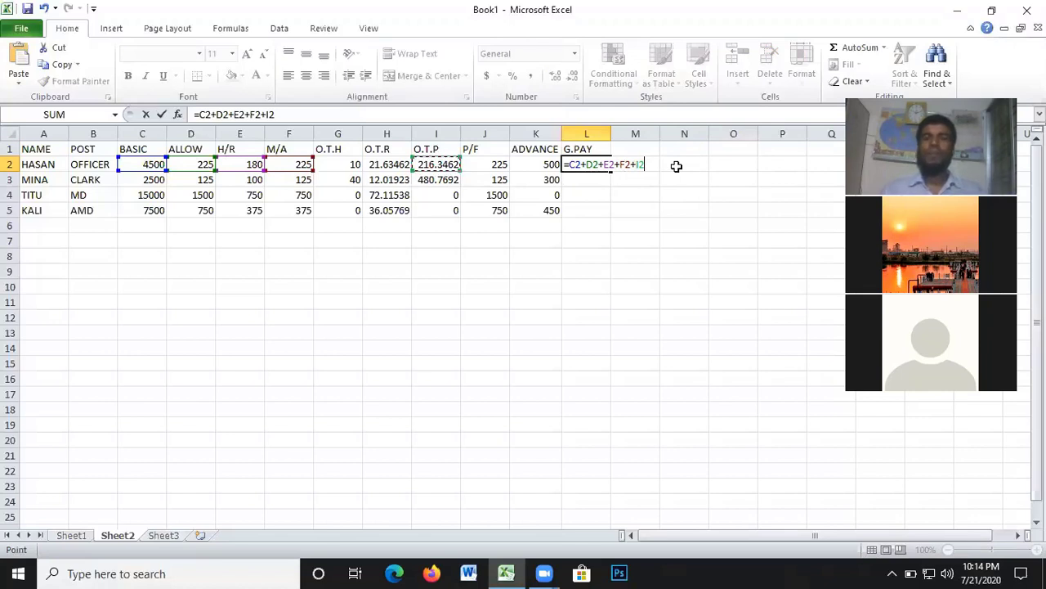
key(Return)
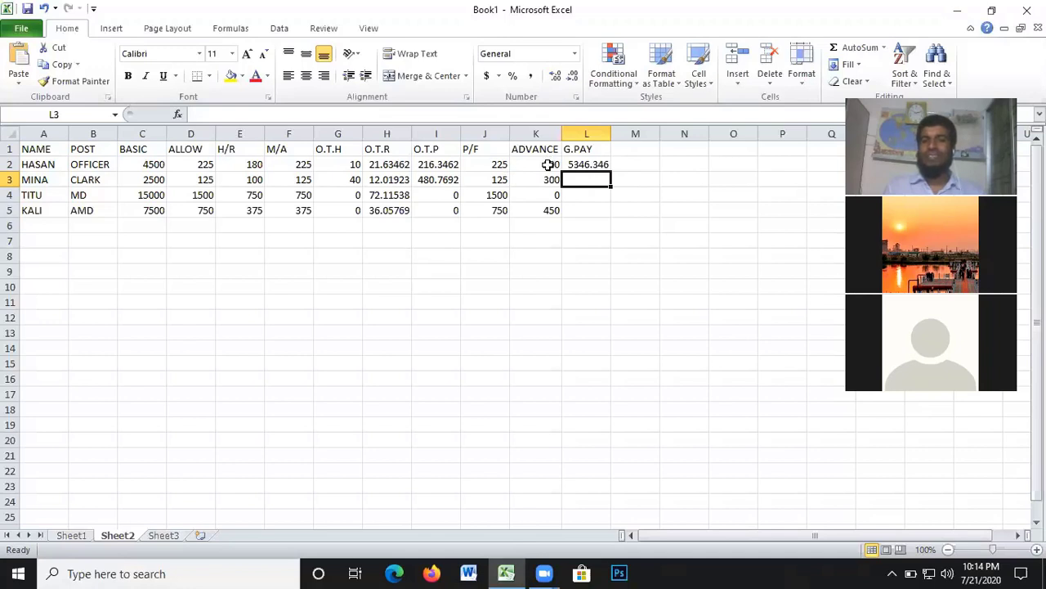
- Fill the G.PAY formula down to L5 (3330.769, 18000, 9000) and type N.DEDUCT in M1
click(545, 165)
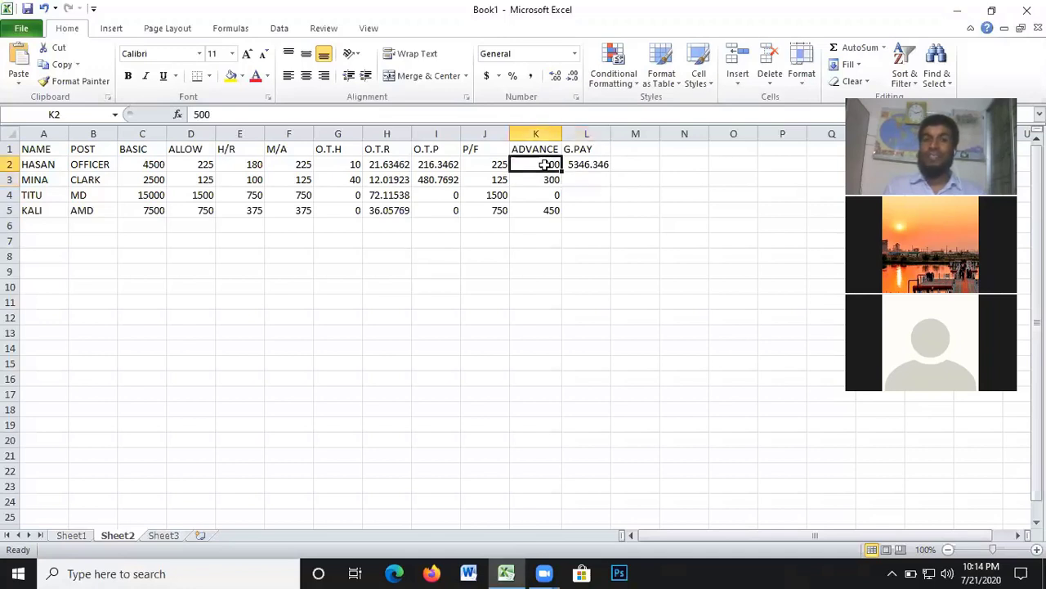
click(496, 165)
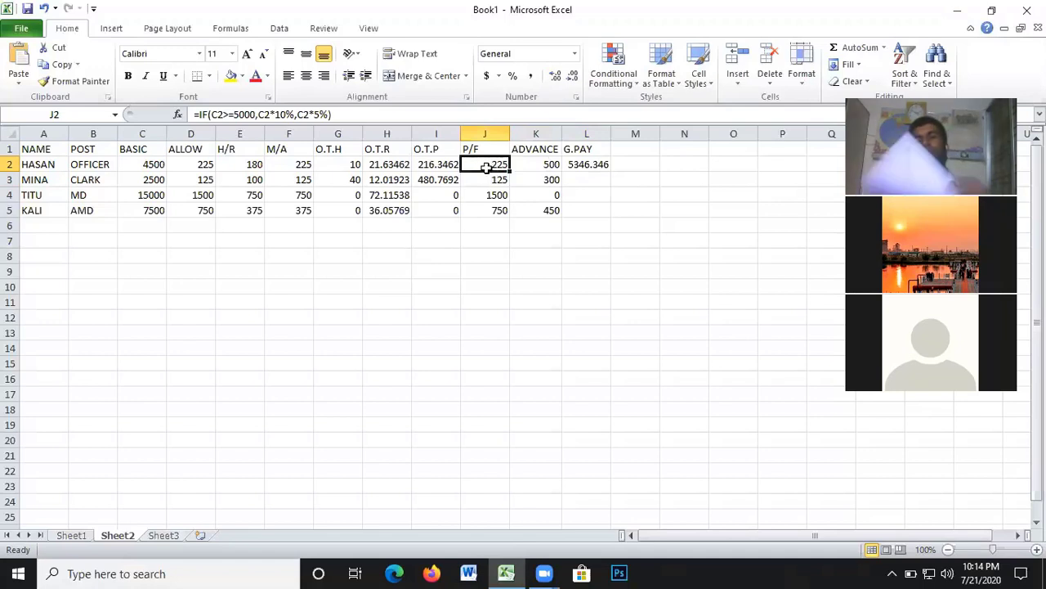
click(587, 166)
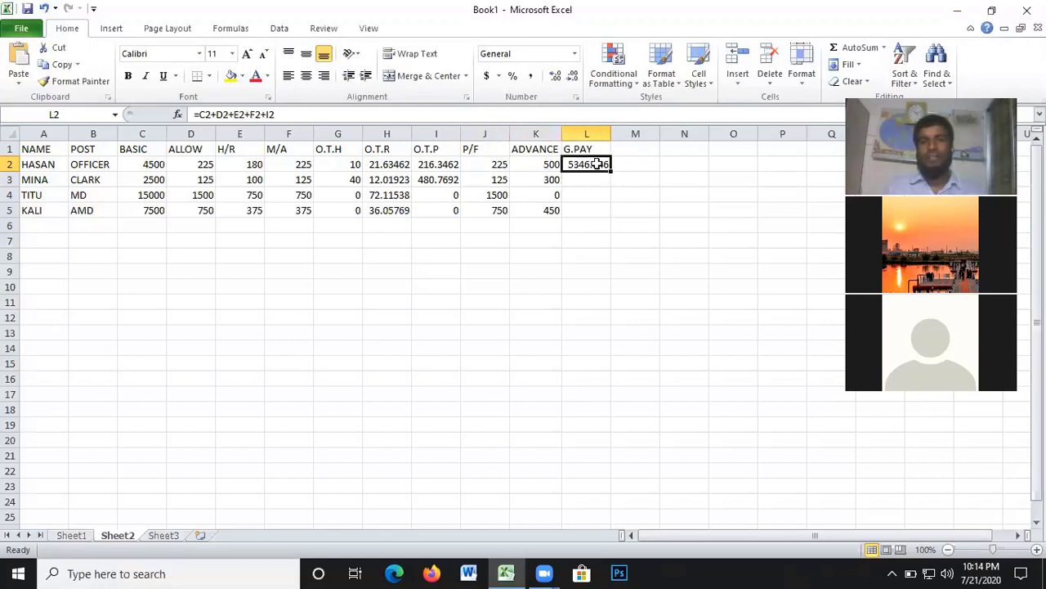
drag(611, 172, 613, 215)
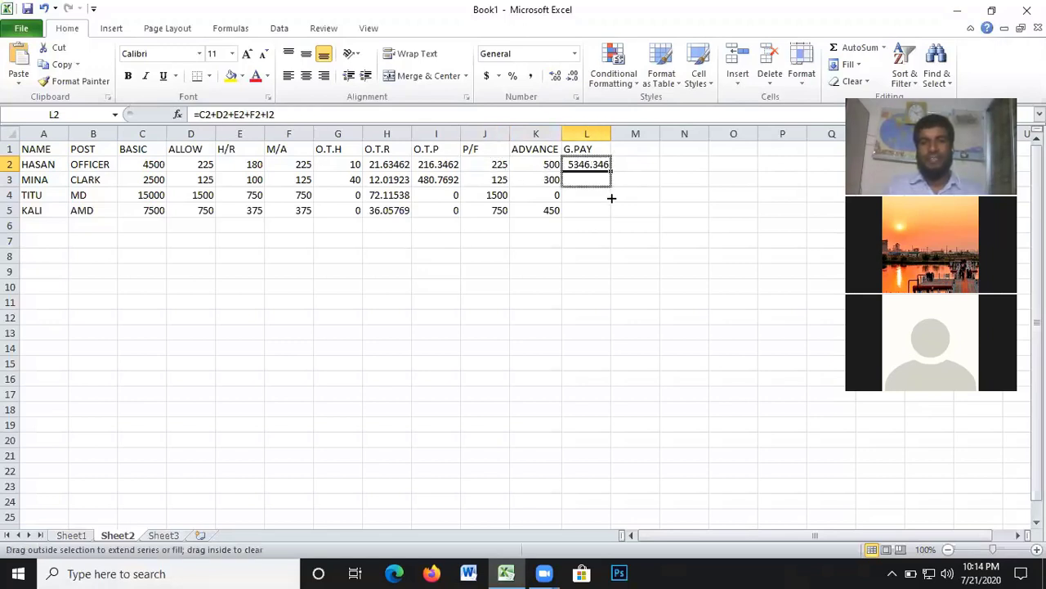
click(631, 149)
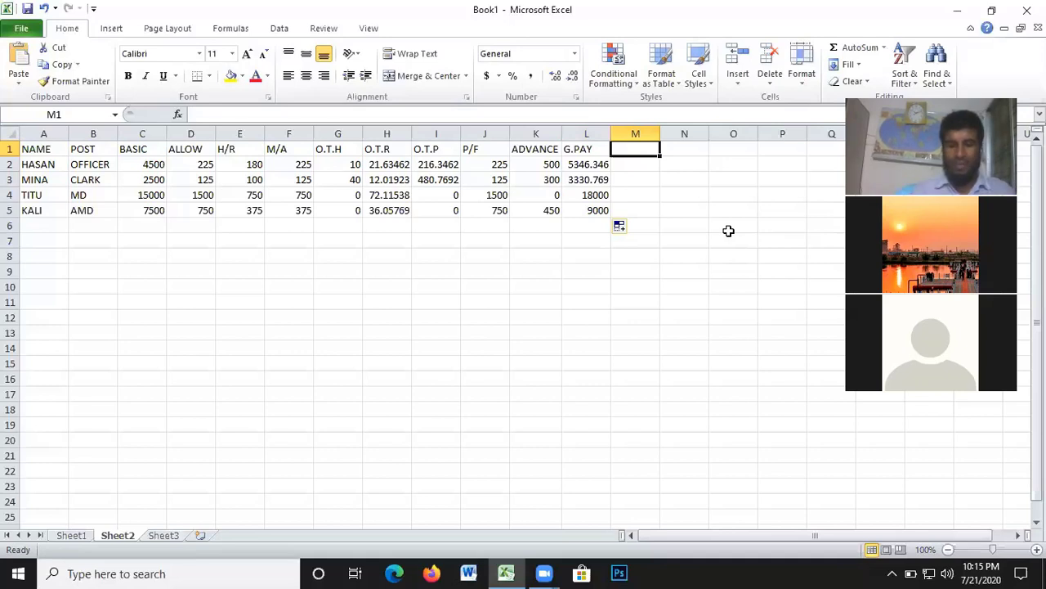
text(N.)
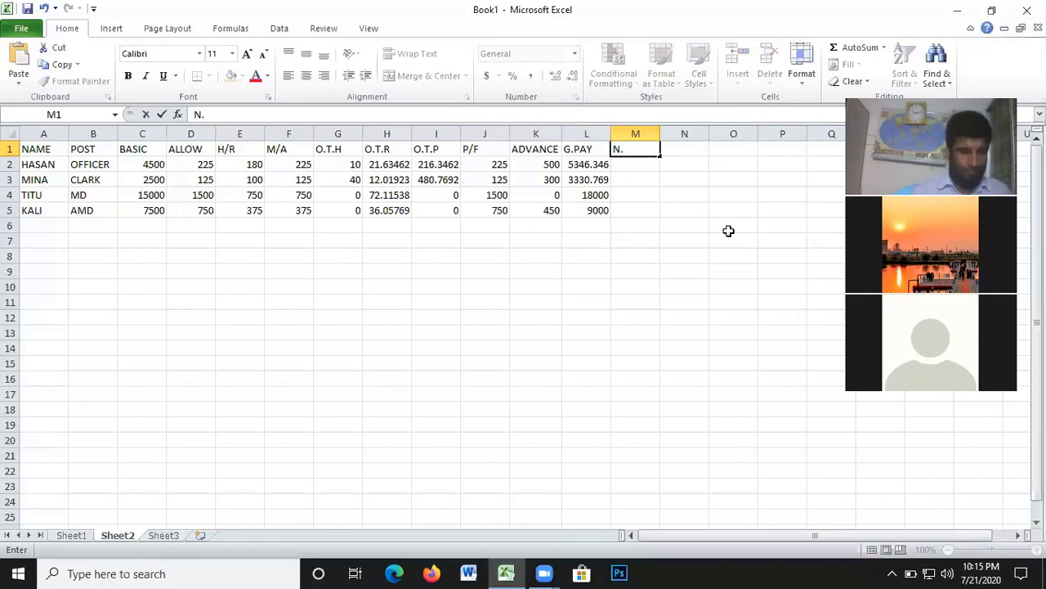
text(DE)
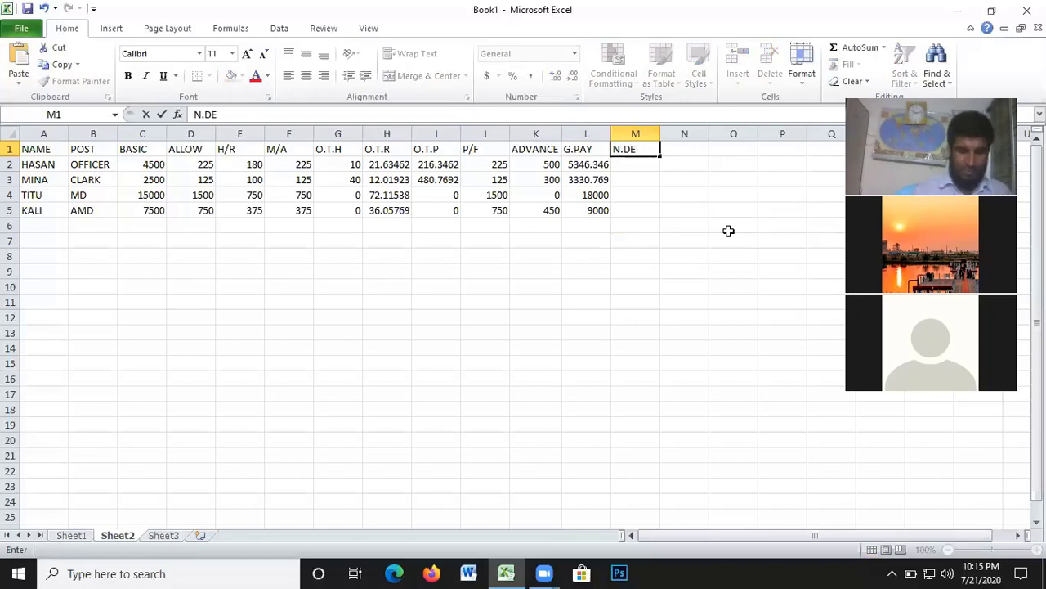
text(DUC)
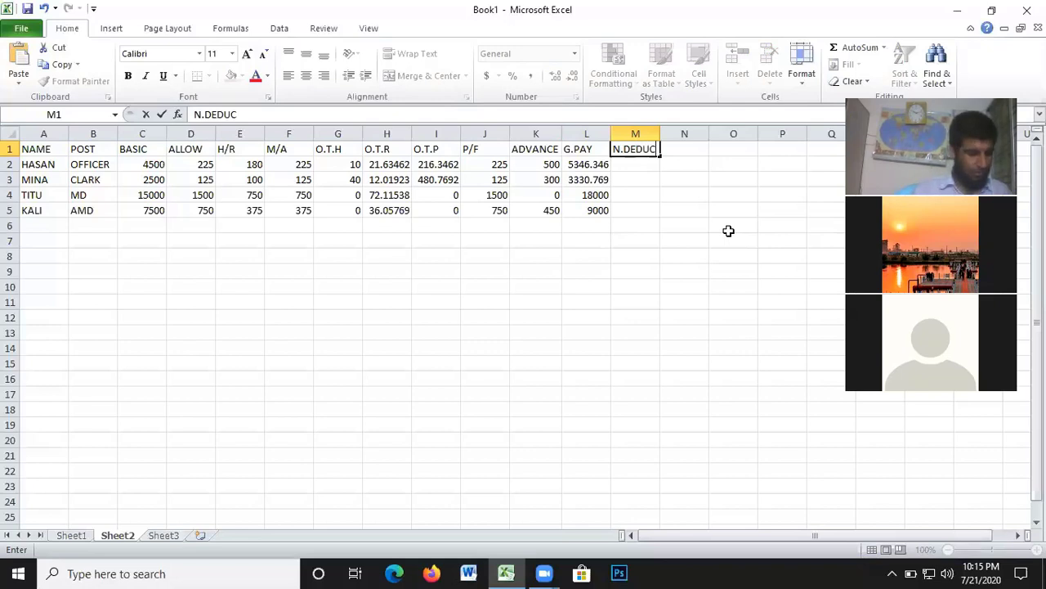
text(T)
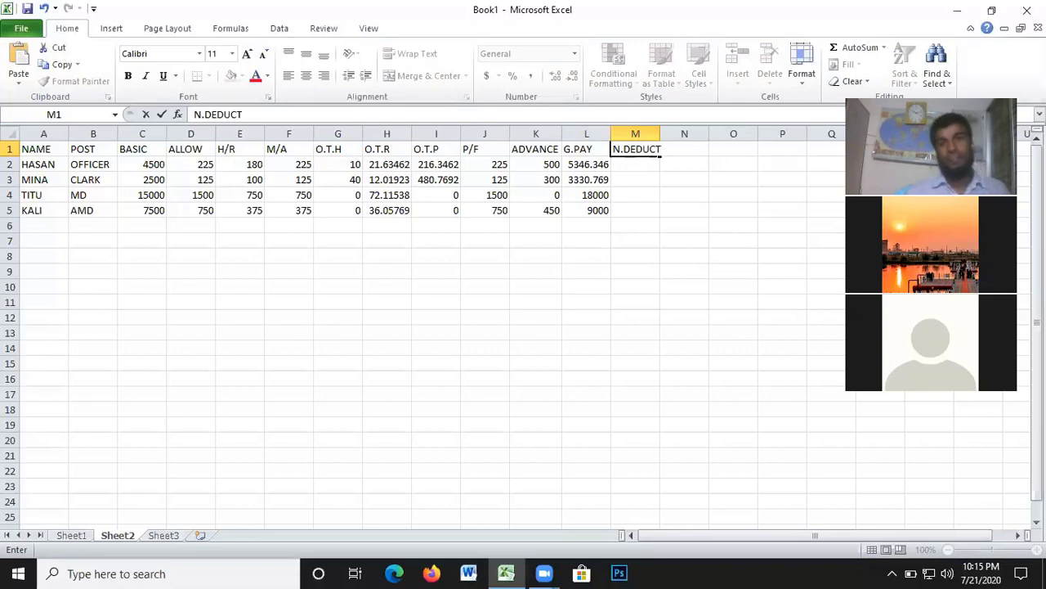
- Confirm N.DEDUCT as the column M heading
key(Return)
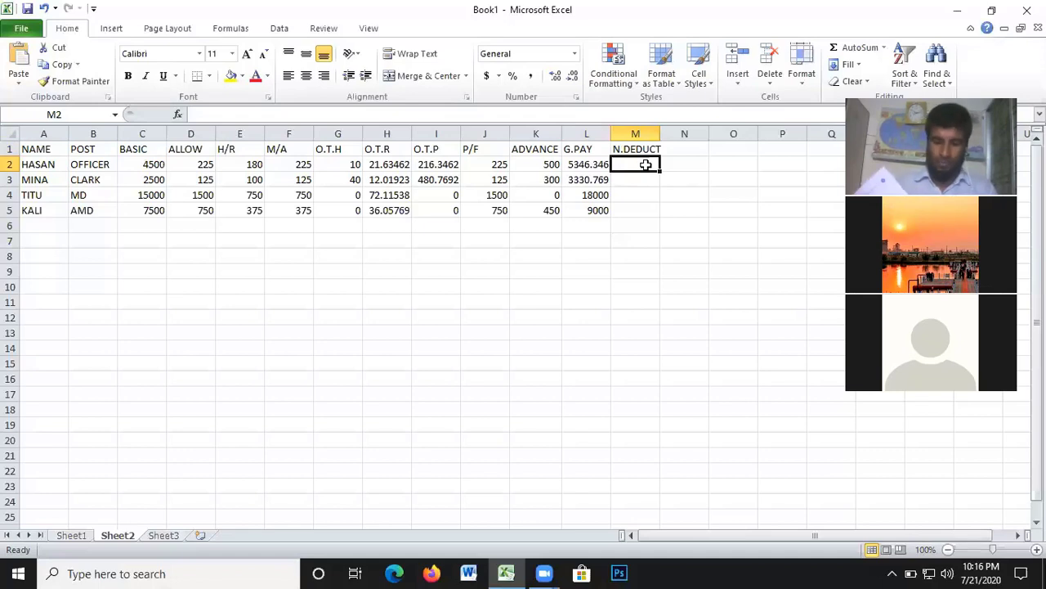
- Enter =J2+K2 in M2 and fill it to M5, giving 725, 425, 1500 and 1200
text(=)
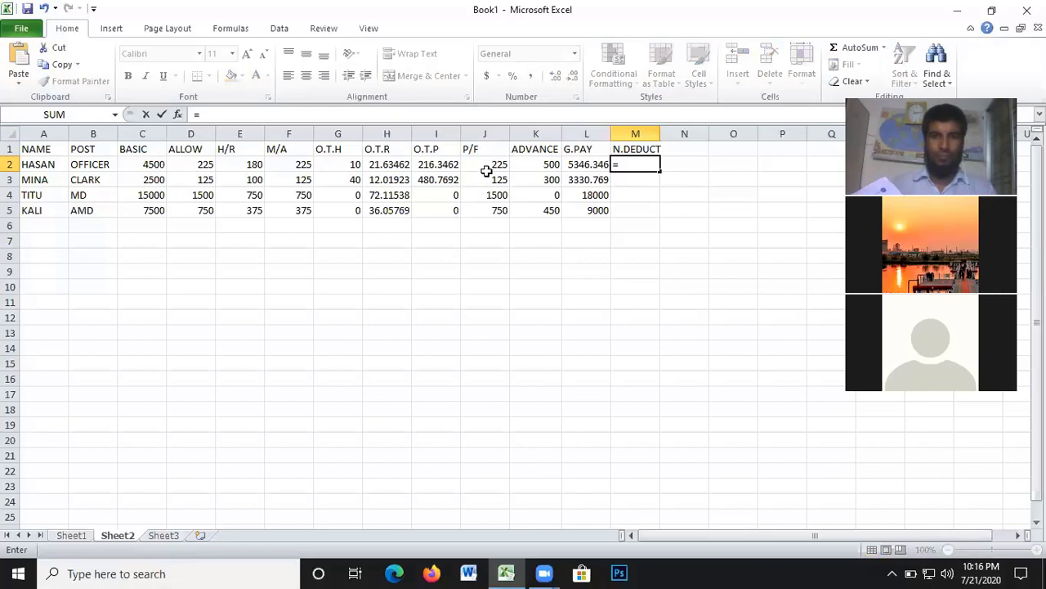
click(492, 163)
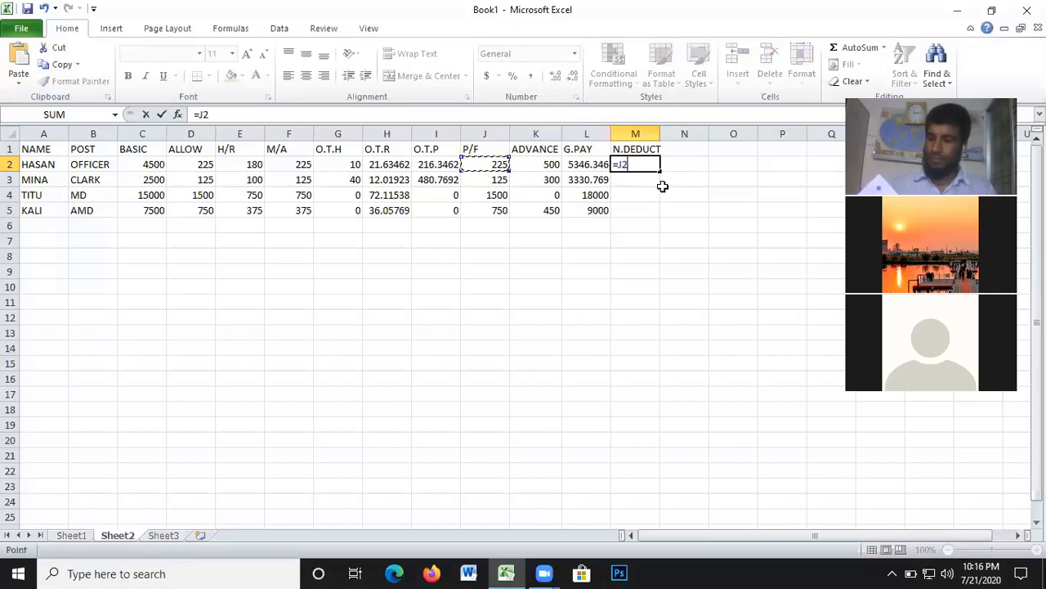
text(+)
click(545, 165)
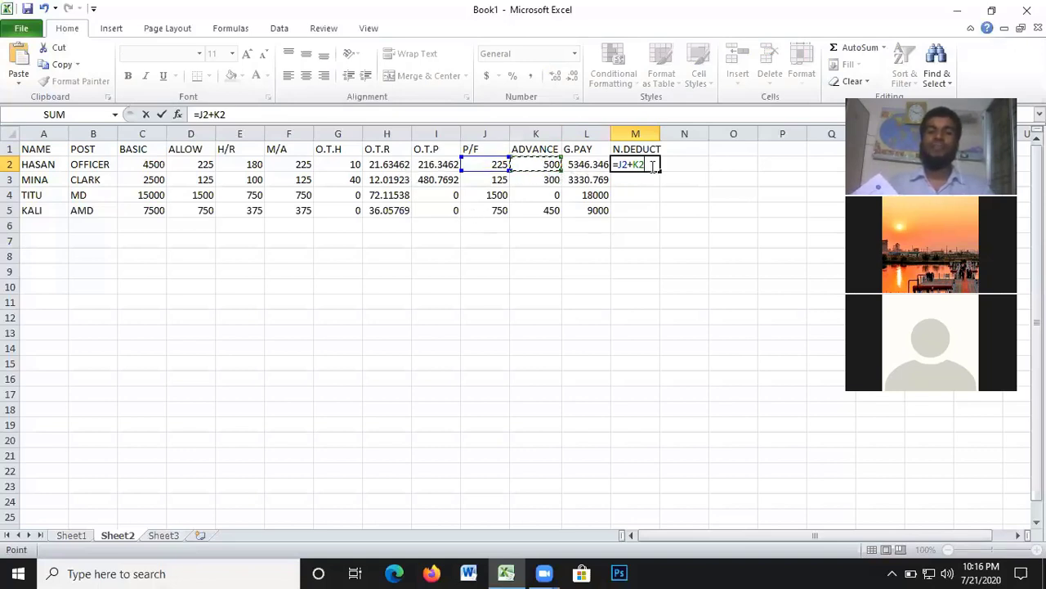
key(Return)
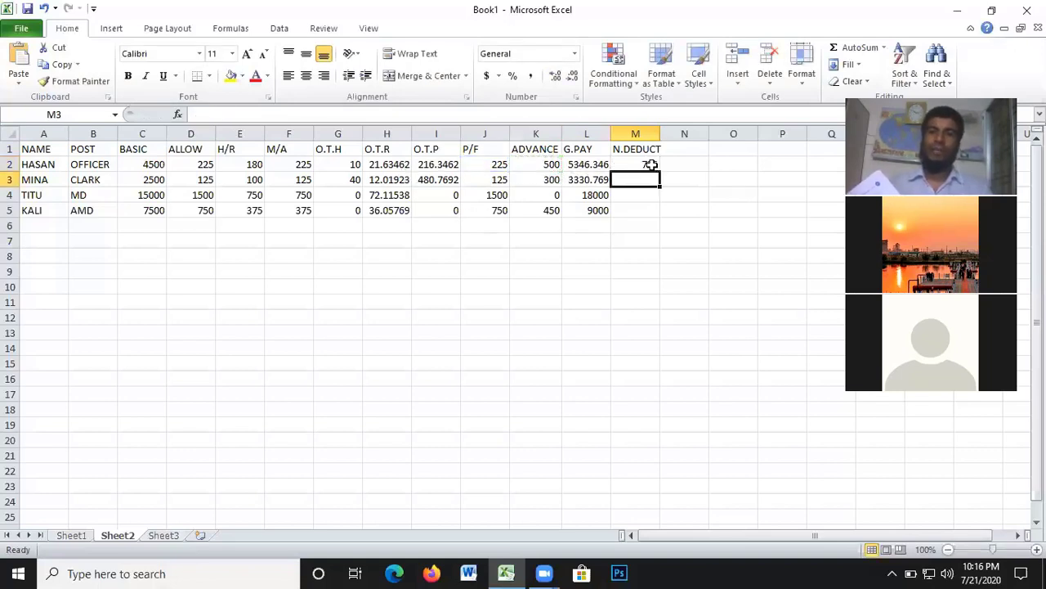
click(650, 166)
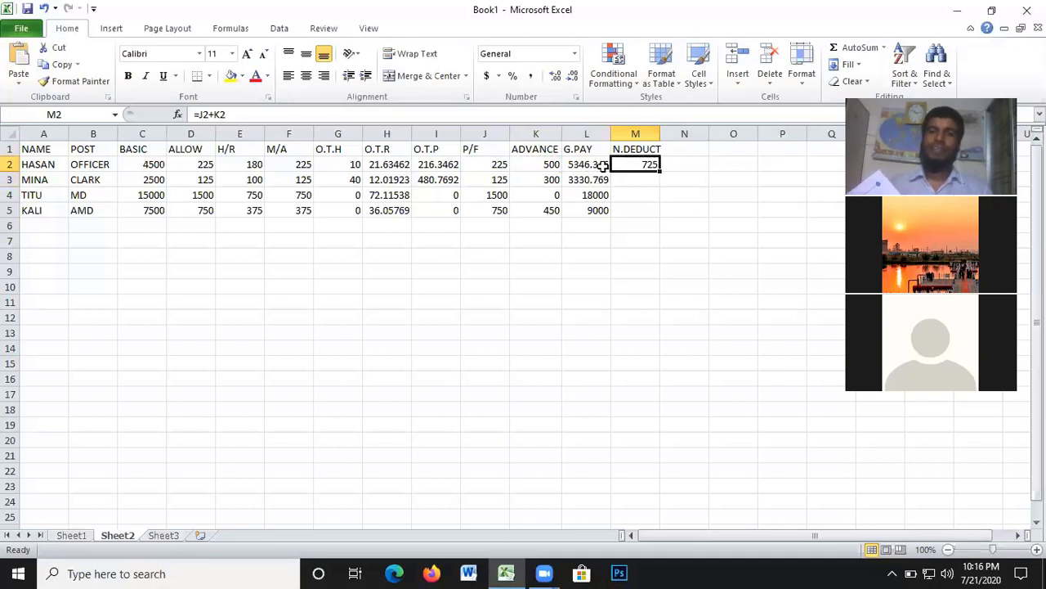
drag(661, 169, 660, 216)
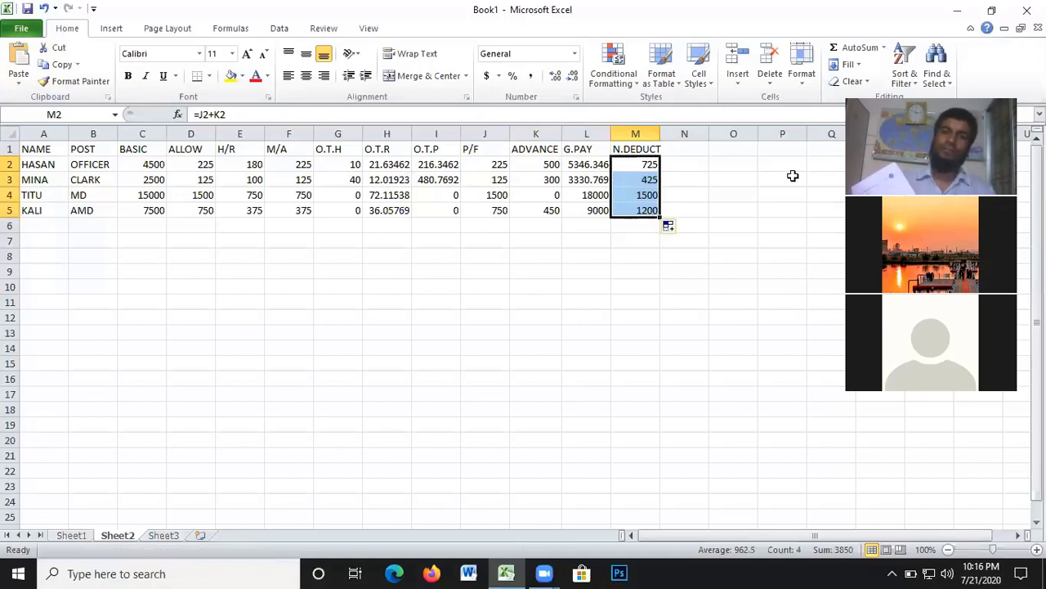
click(684, 150)
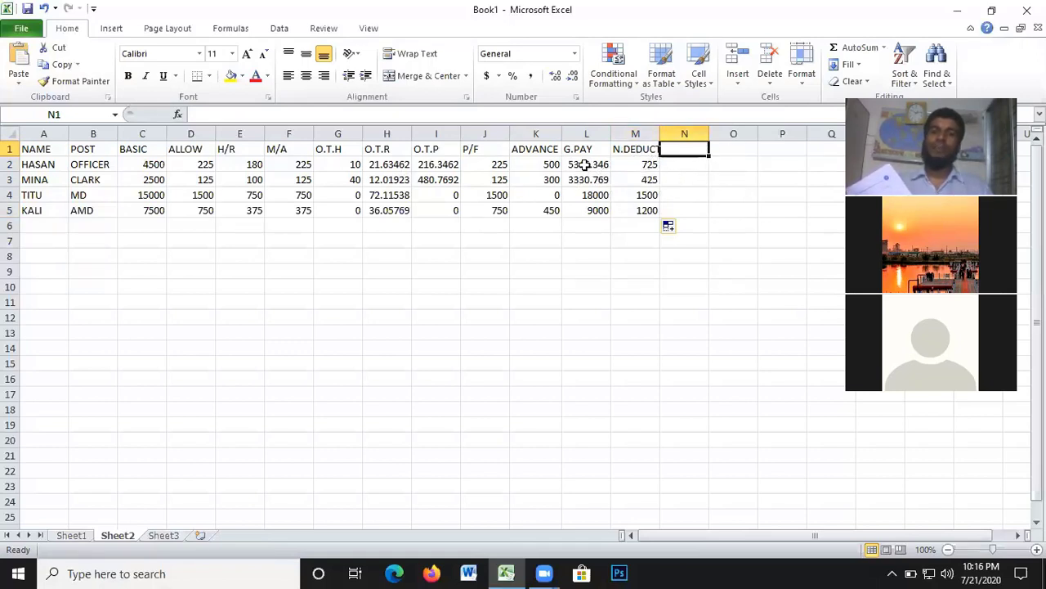
click(680, 165)
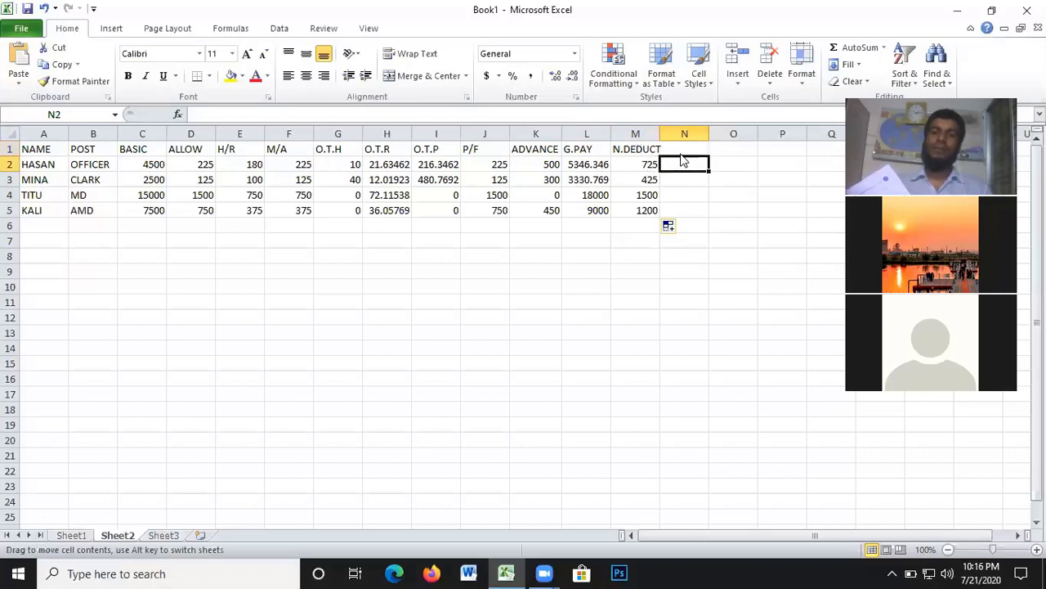
click(681, 149)
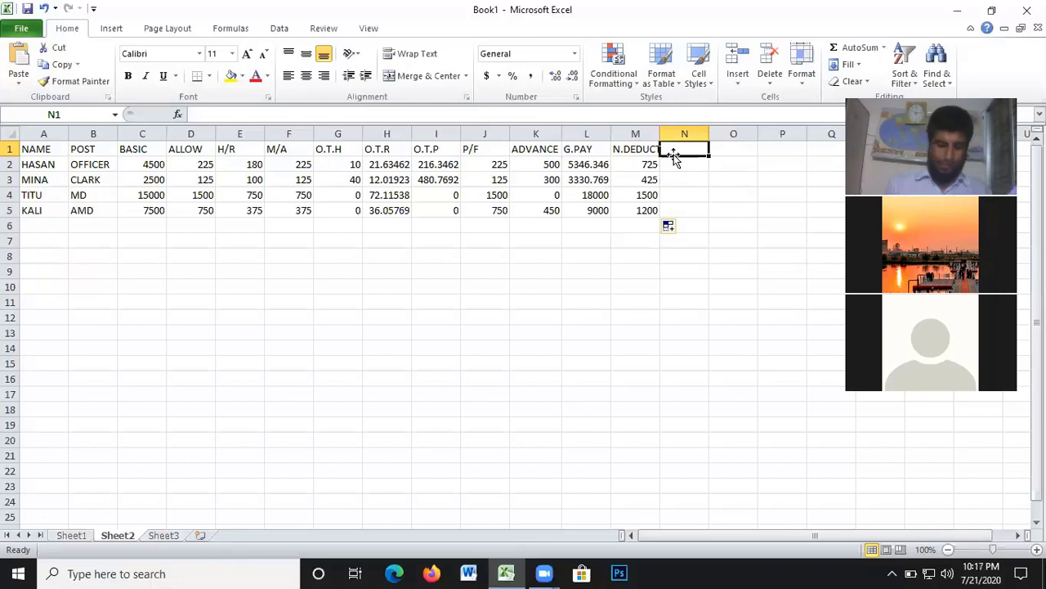
- Add an N.PAY heading and fill N2:N5 with =L2-M2, giving 4621.346, 2905.769, 16500, 7800
text(N.)
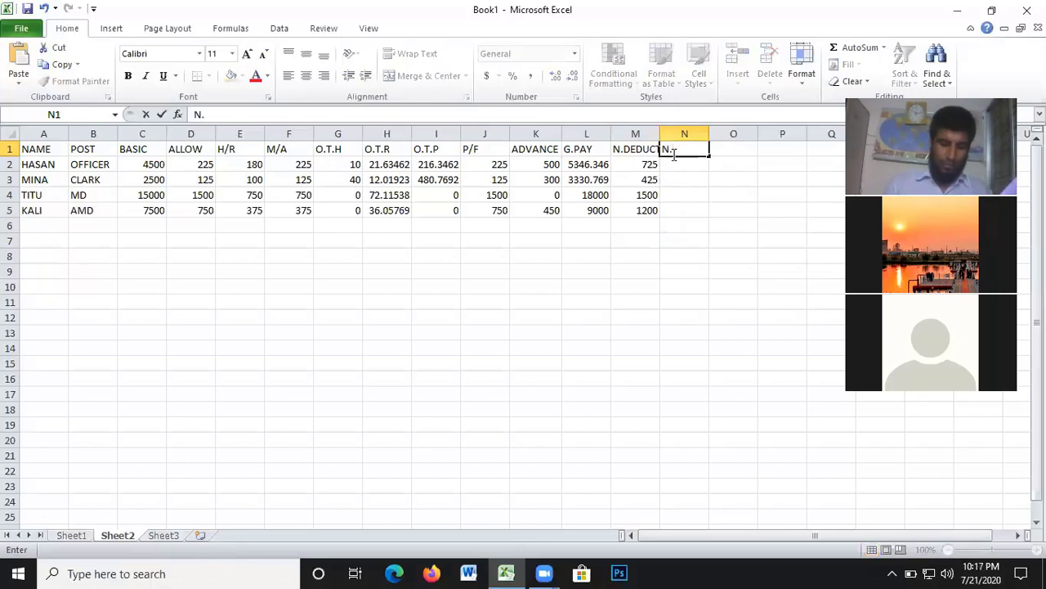
text(PAY)
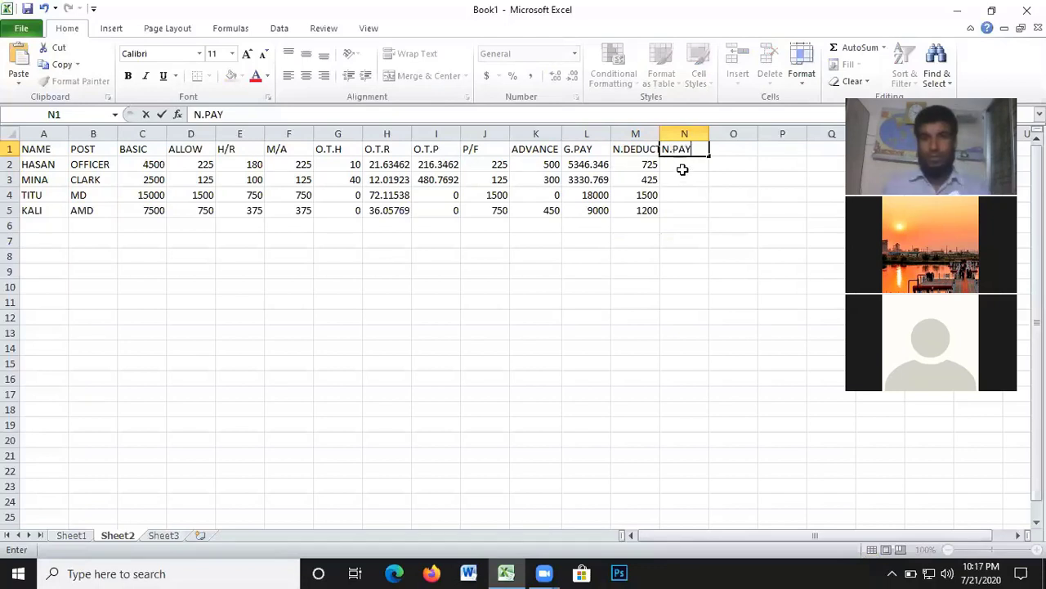
click(679, 165)
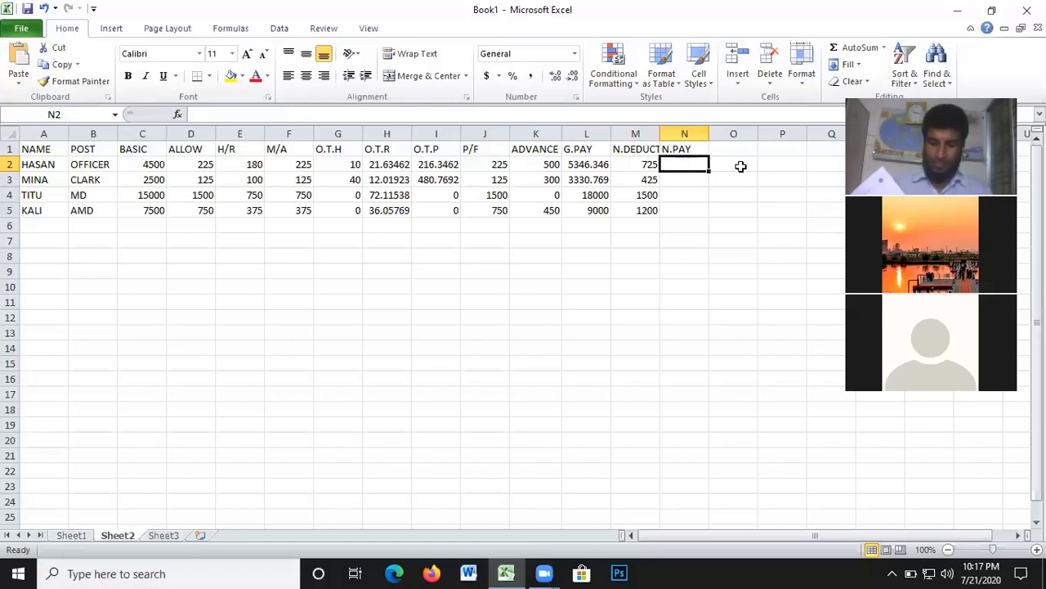
text(=)
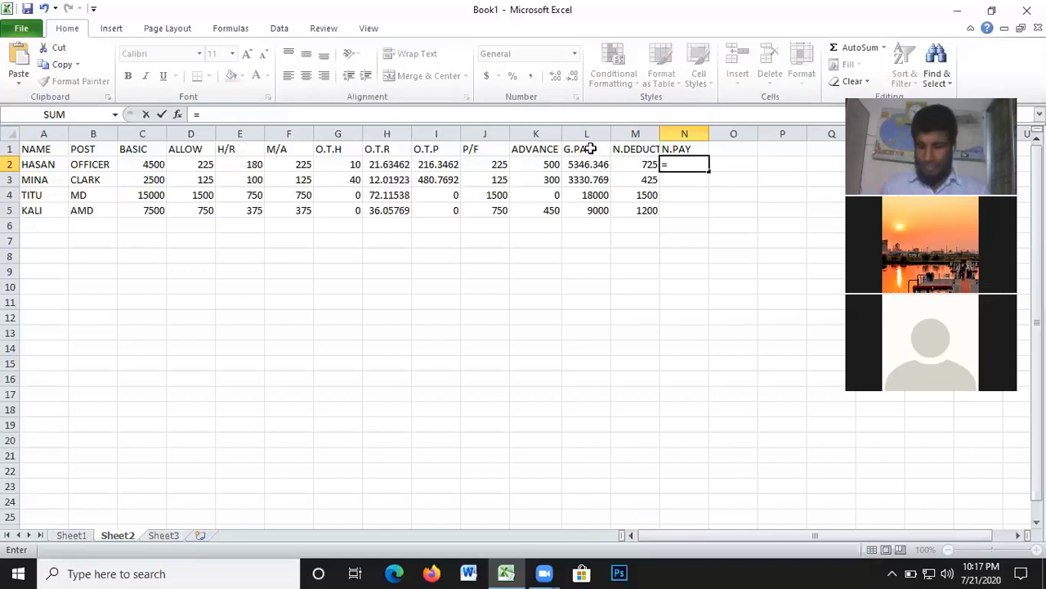
click(597, 165)
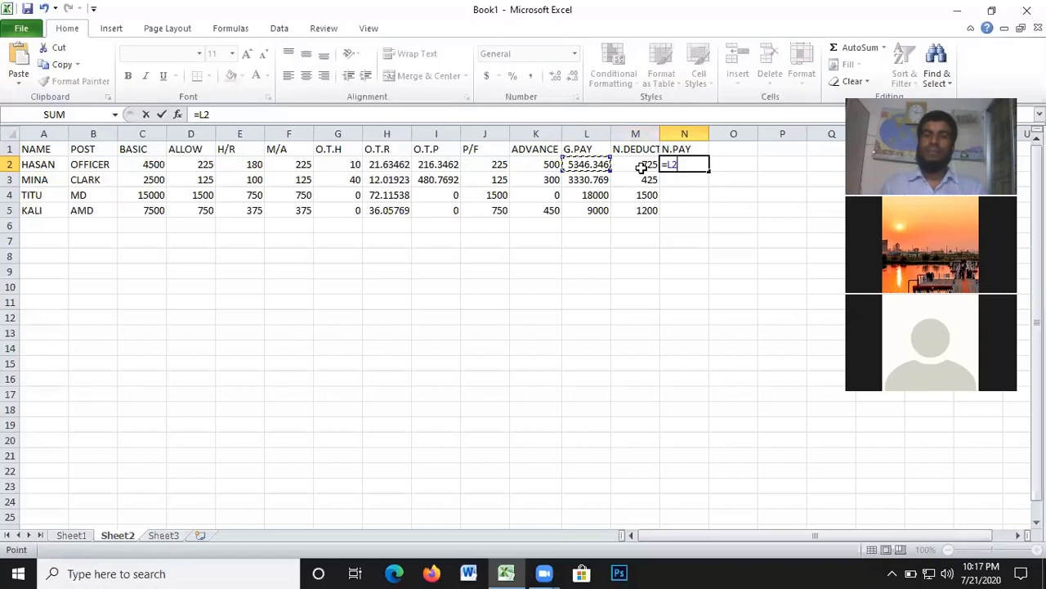
text(-)
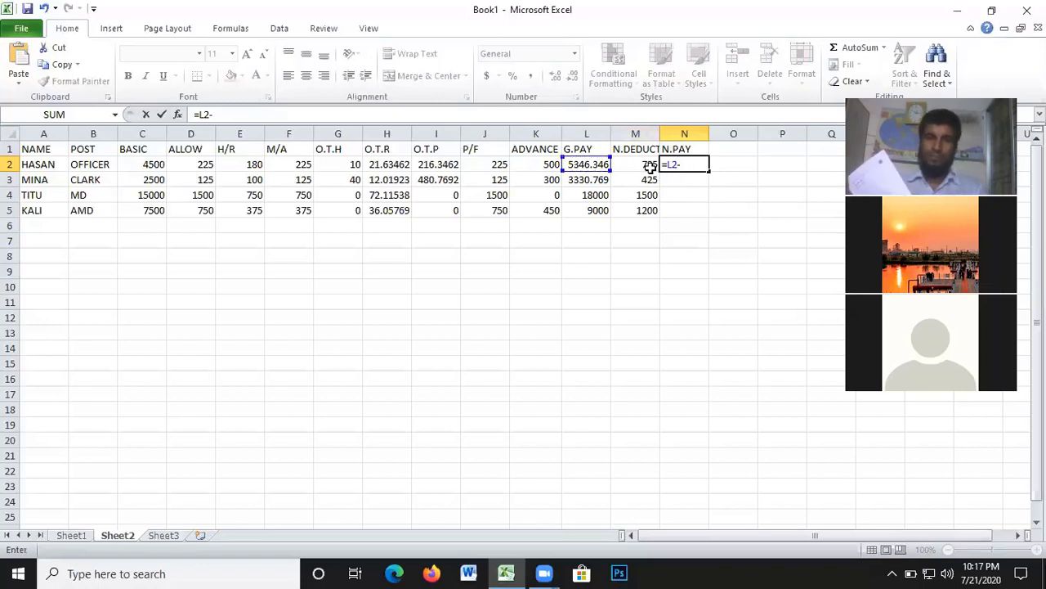
click(650, 167)
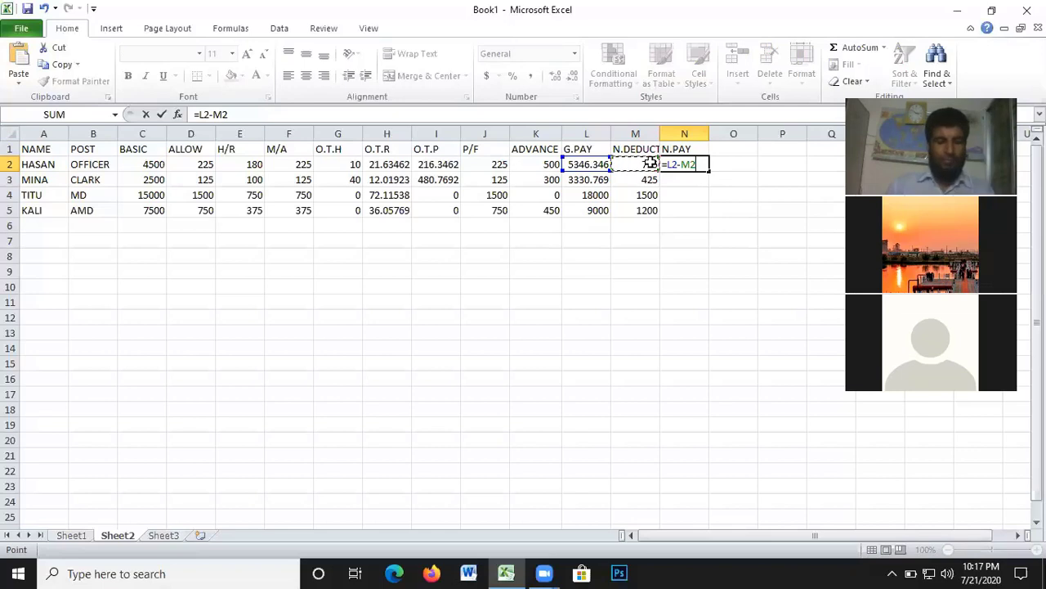
key(Return)
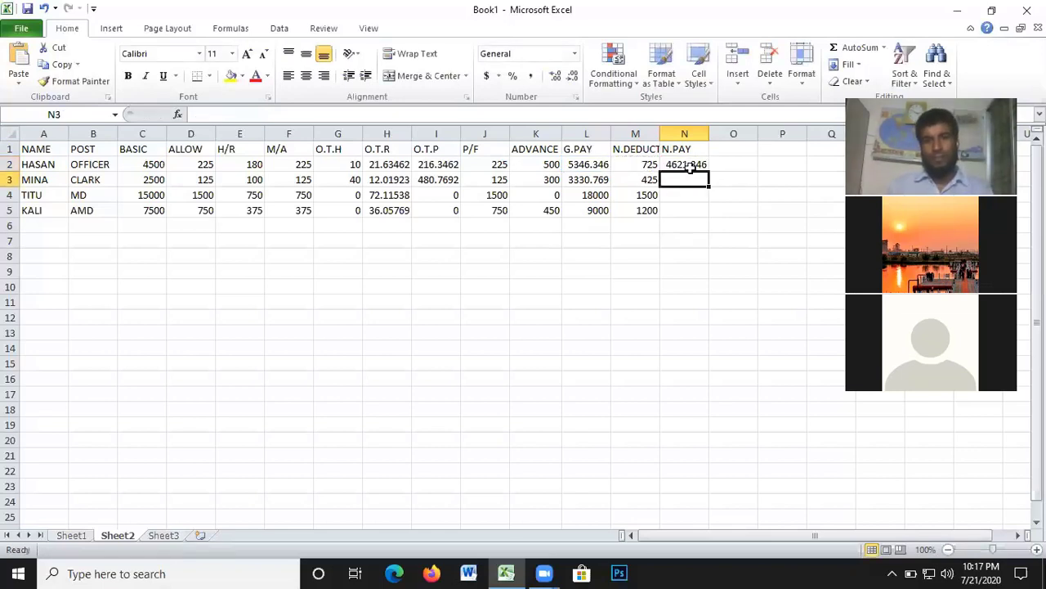
click(691, 166)
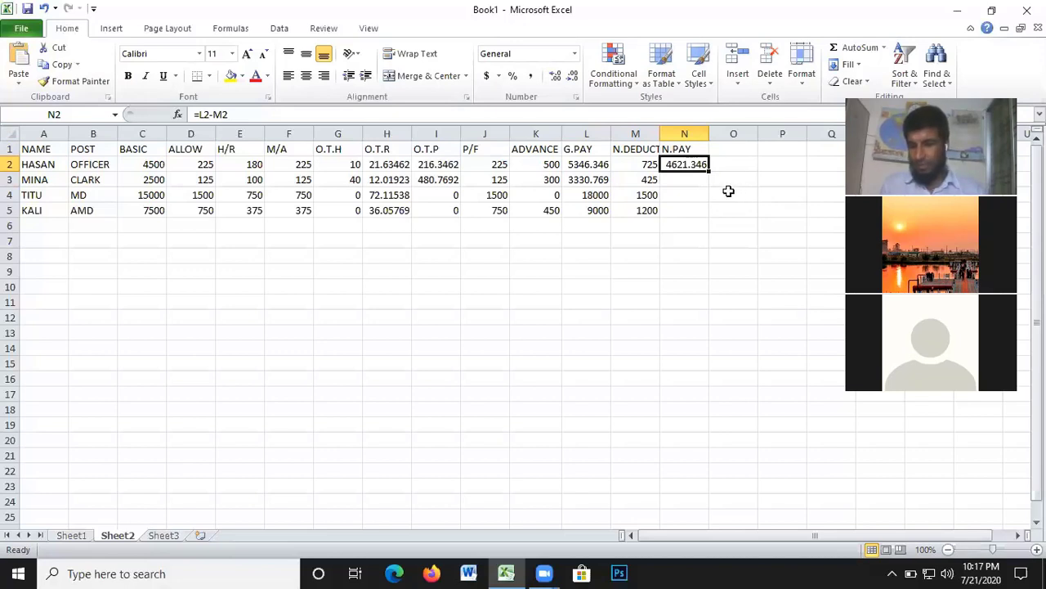
drag(710, 174, 714, 217)
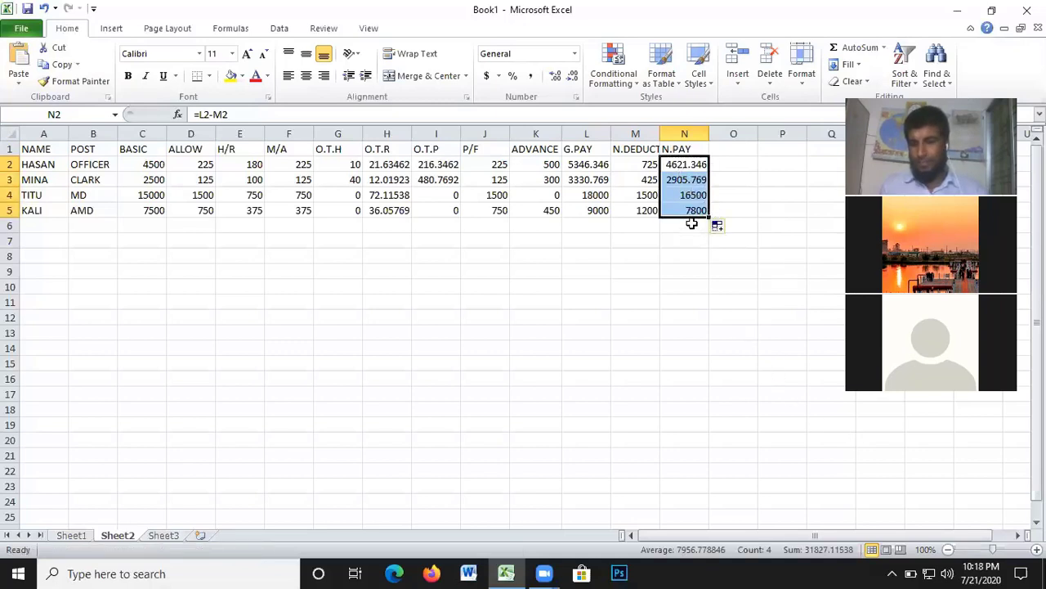
click(734, 148)
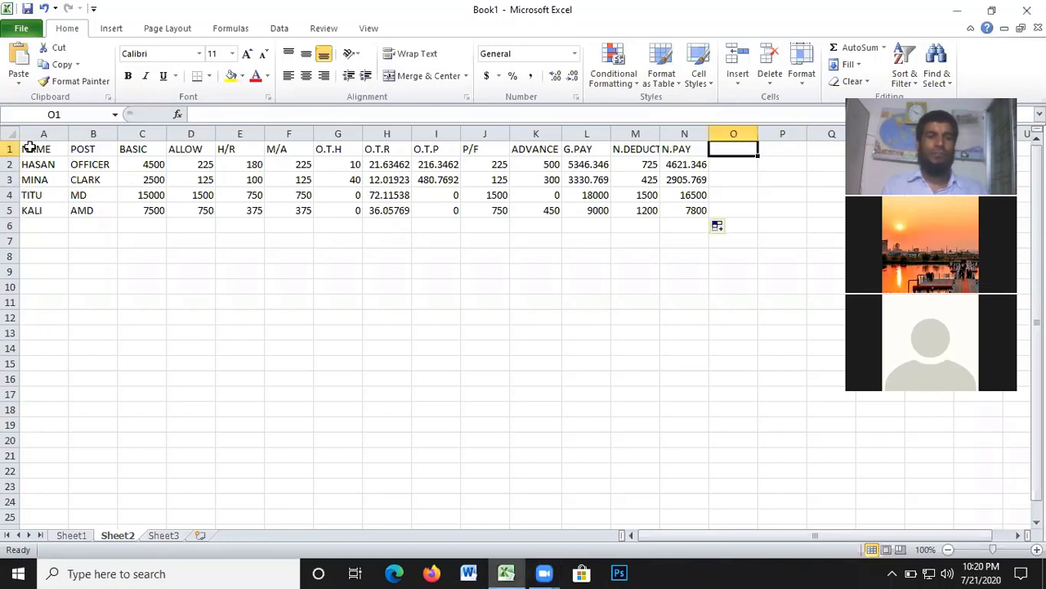
- Select A1:N5, move it to D14 and back to A1, then apply All Borders
click(49, 151)
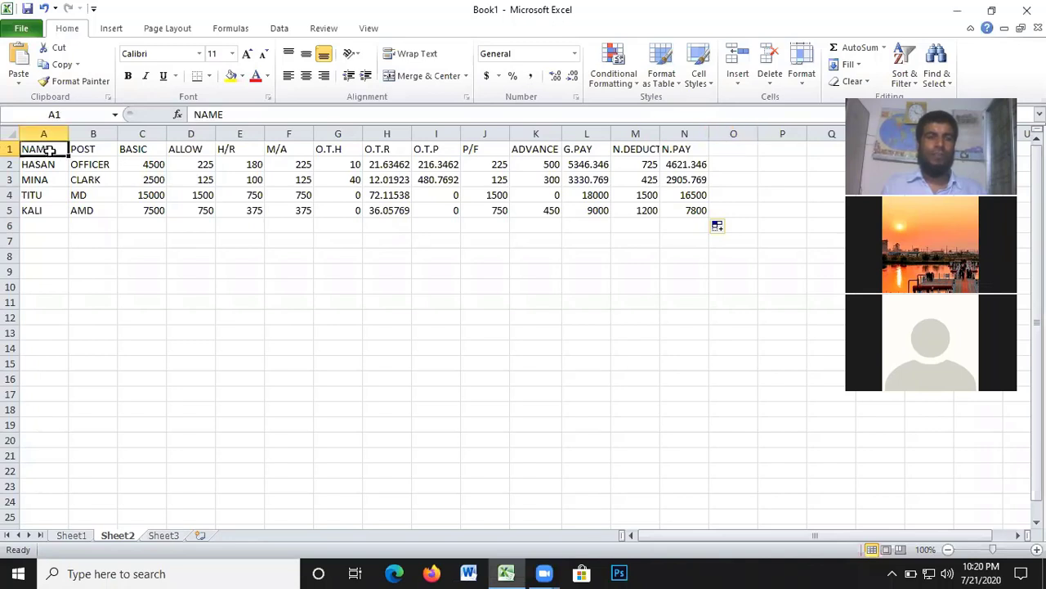
click(153, 253)
drag(38, 157, 481, 179)
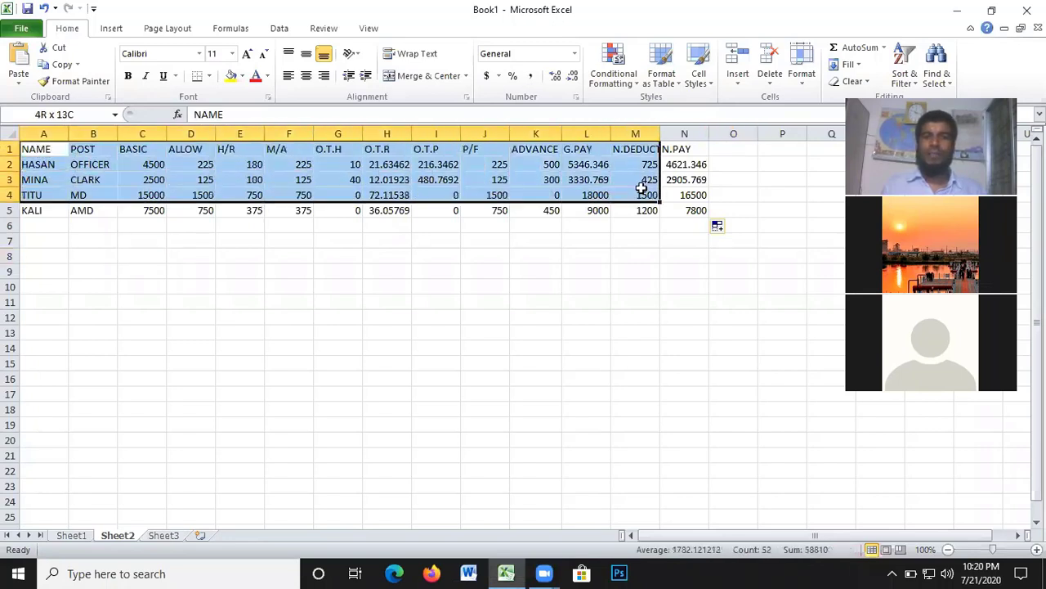
drag(481, 179, 647, 202)
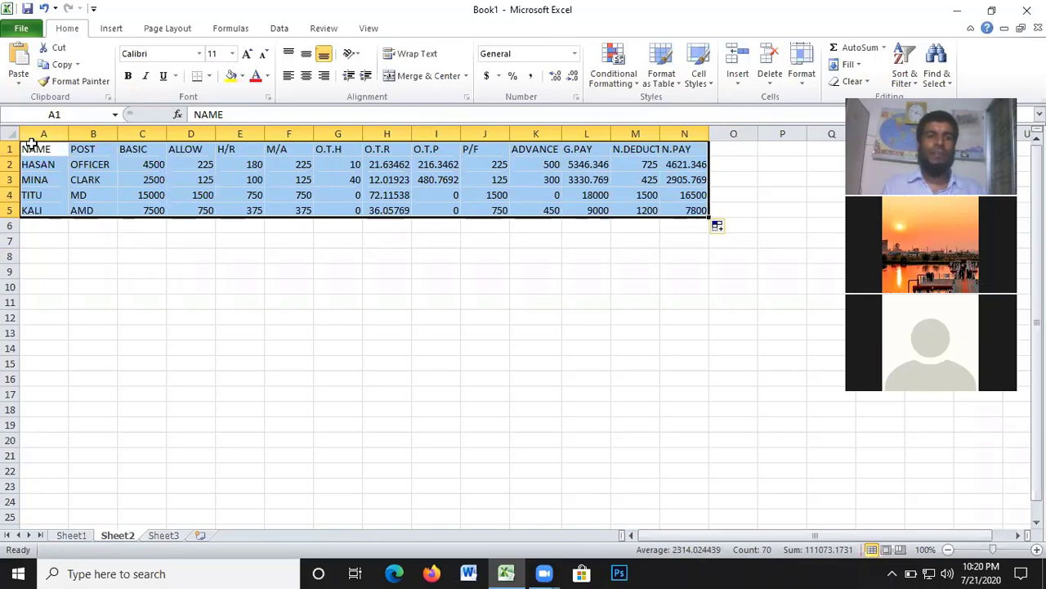
drag(30, 141, 198, 341)
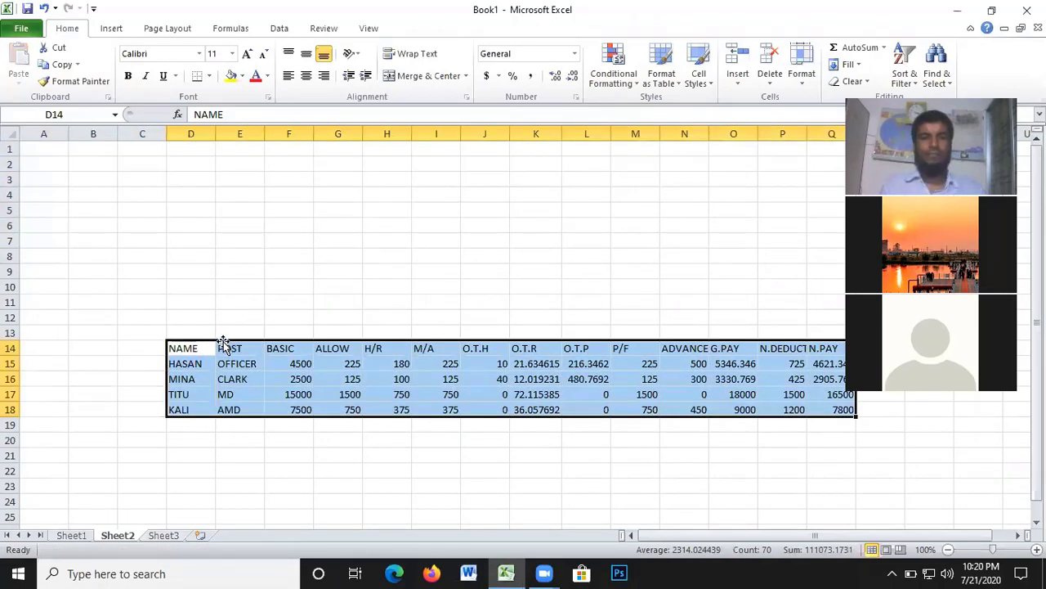
mouse_move(223, 342)
mouse_down()
mouse_move(94, 175)
mouse_move(93, 157)
mouse_up()
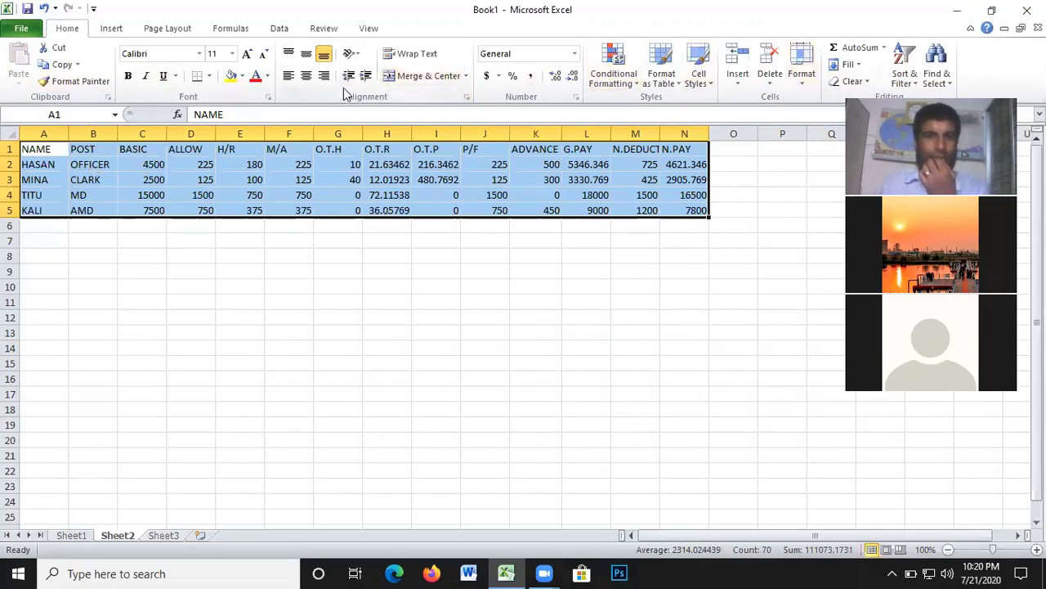
click(210, 76)
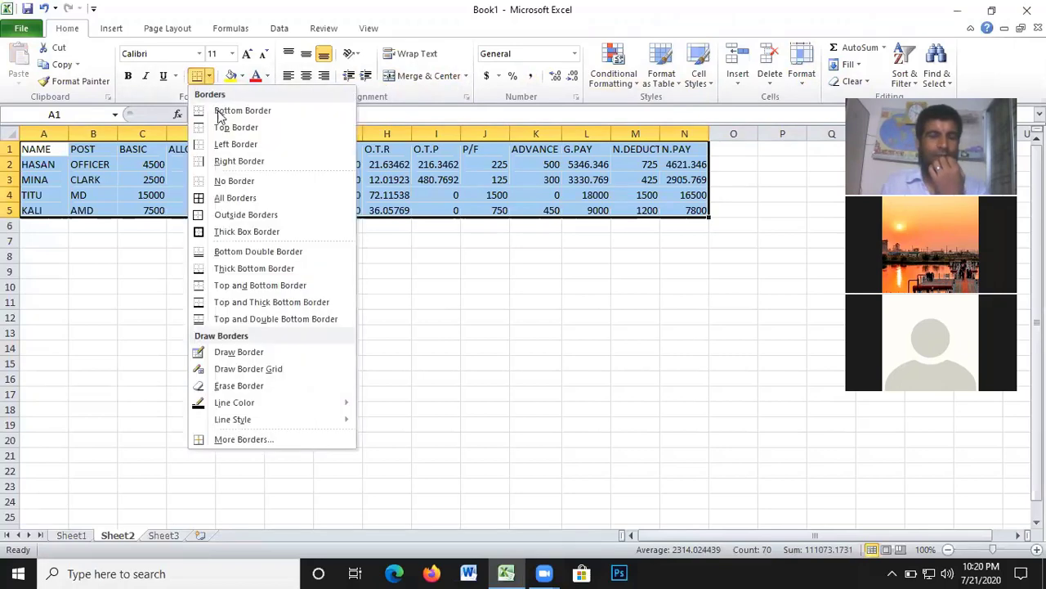
click(244, 205)
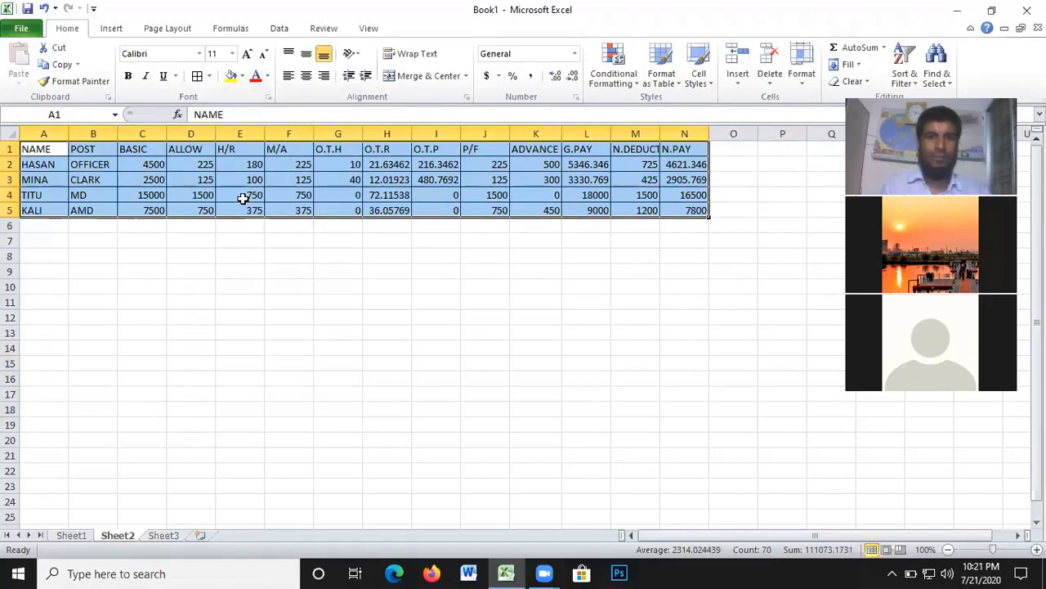
- Preview the bordered table's printout, which spreads over two pages, then return to Sheet2
click(24, 30)
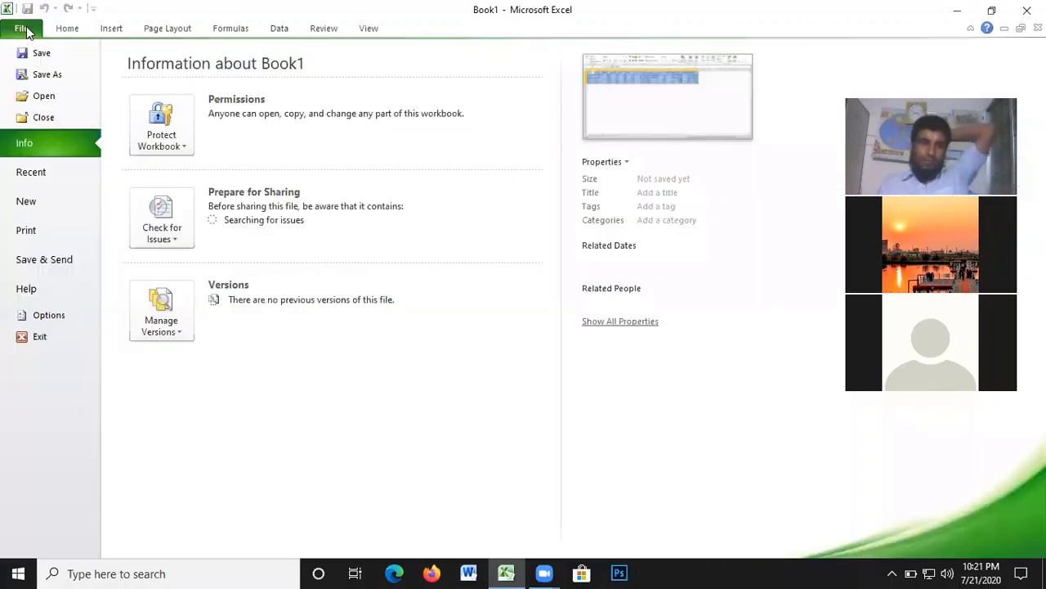
click(35, 233)
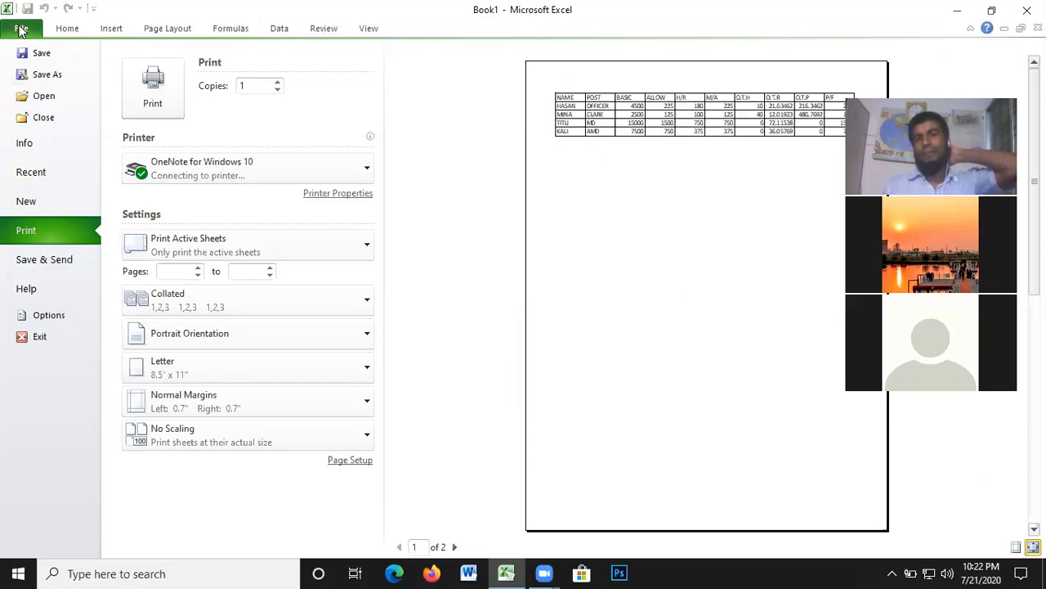
click(21, 30)
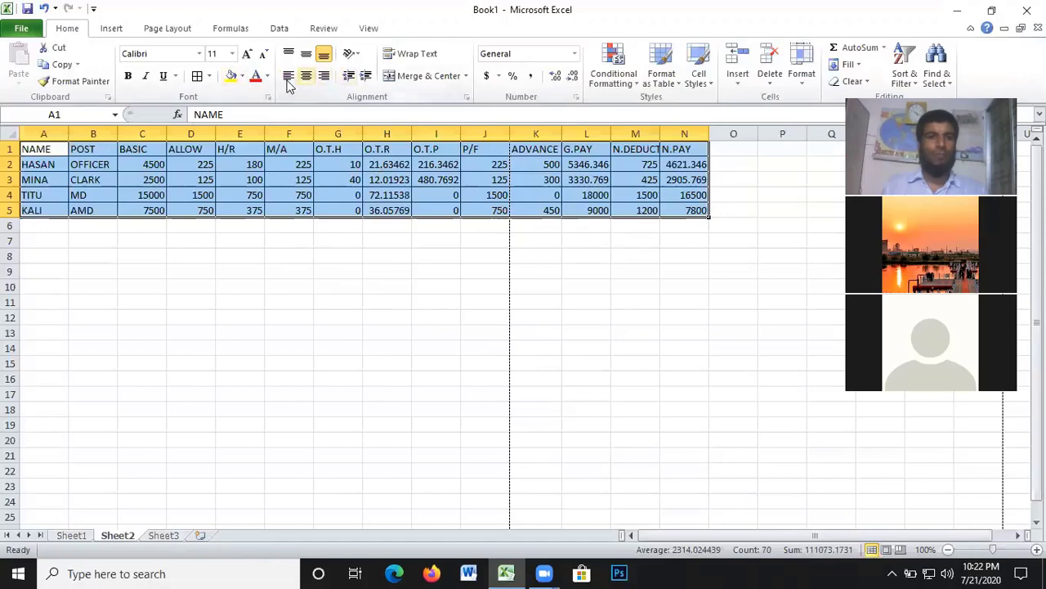
- Apply No Border to A1:N5 so every cell border is removed
click(210, 77)
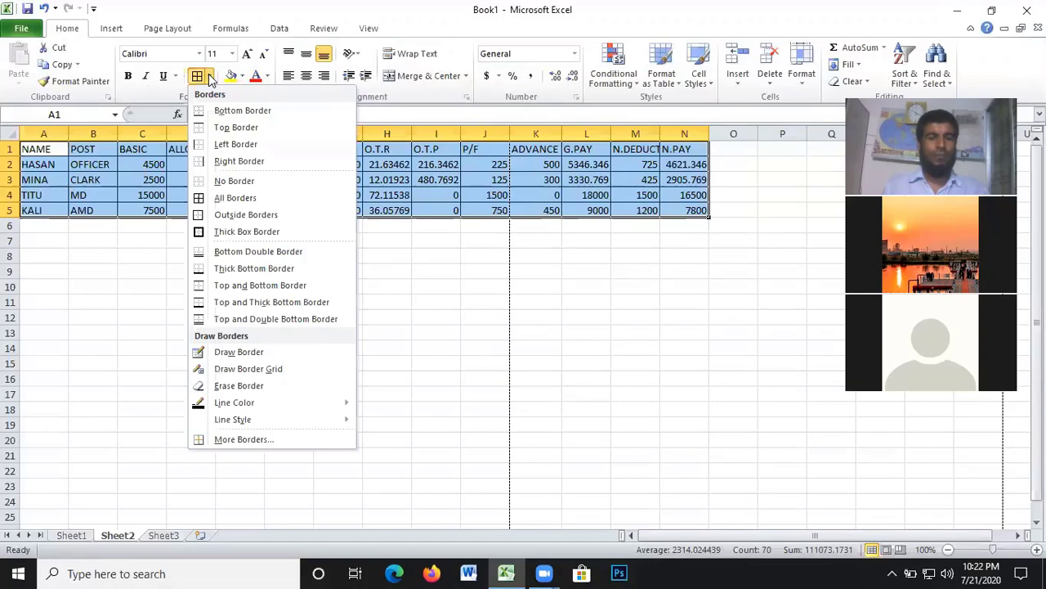
click(225, 180)
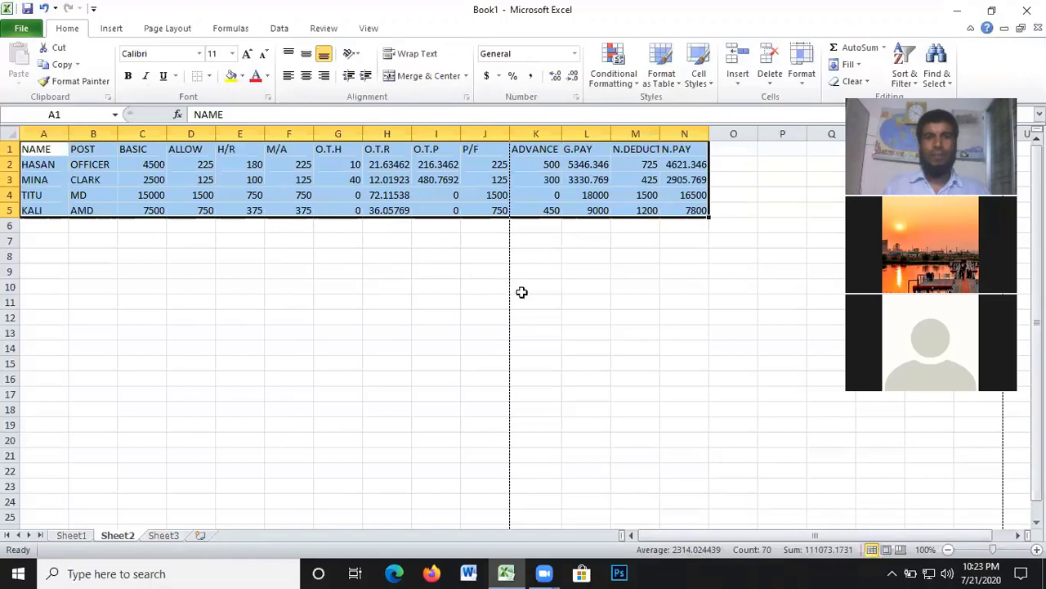
scroll(507, 375, down, 1)
- Reselect the unbordered table A1:N5 and bring up the Borders menu
scroll(517, 372, up, 1)
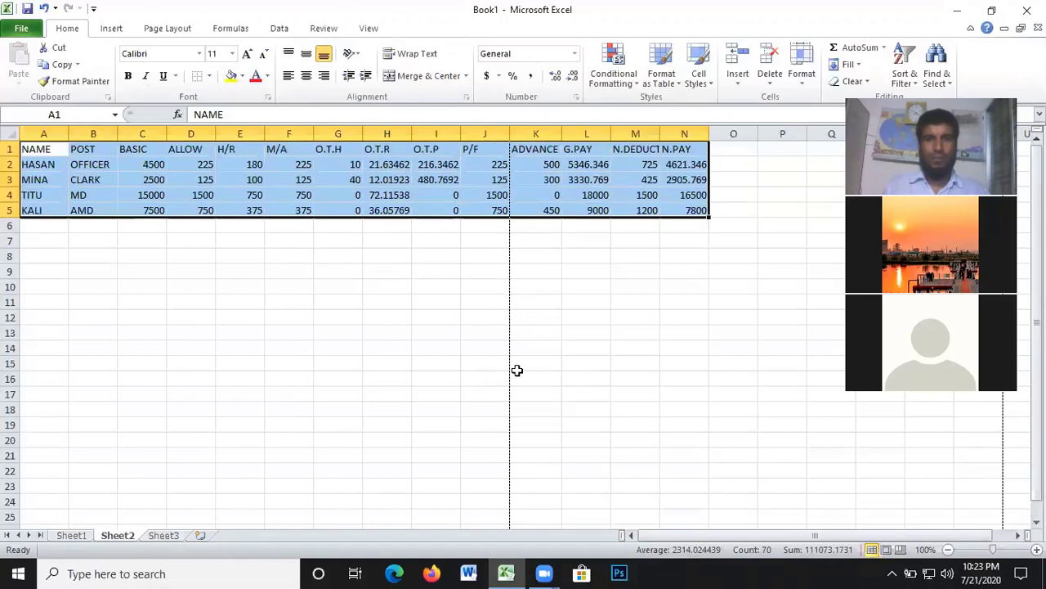
click(574, 332)
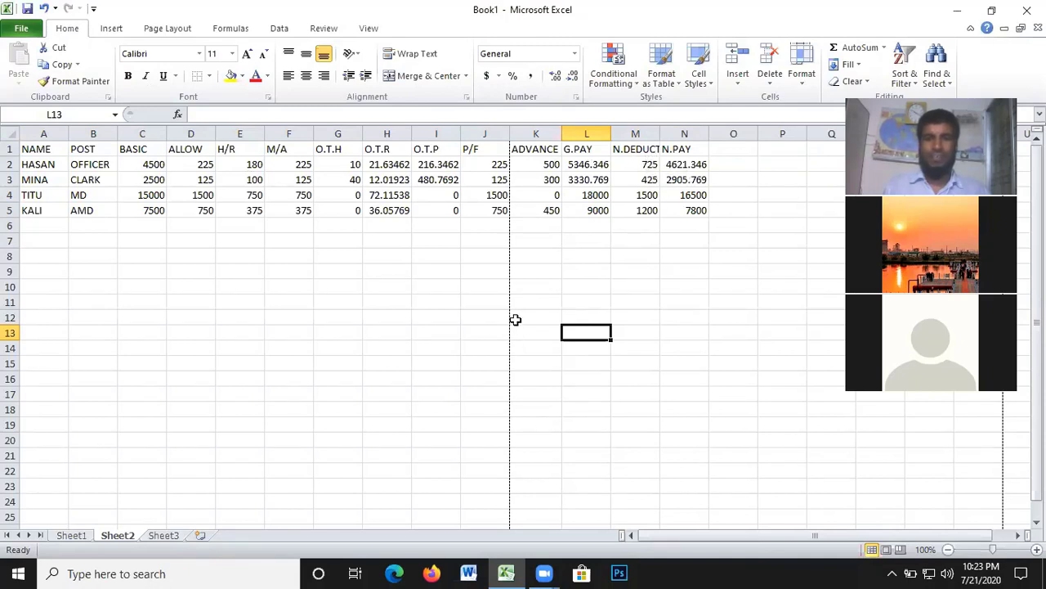
mouse_move(25, 148)
mouse_down()
mouse_move(57, 170)
mouse_move(704, 230)
mouse_move(708, 215)
mouse_up()
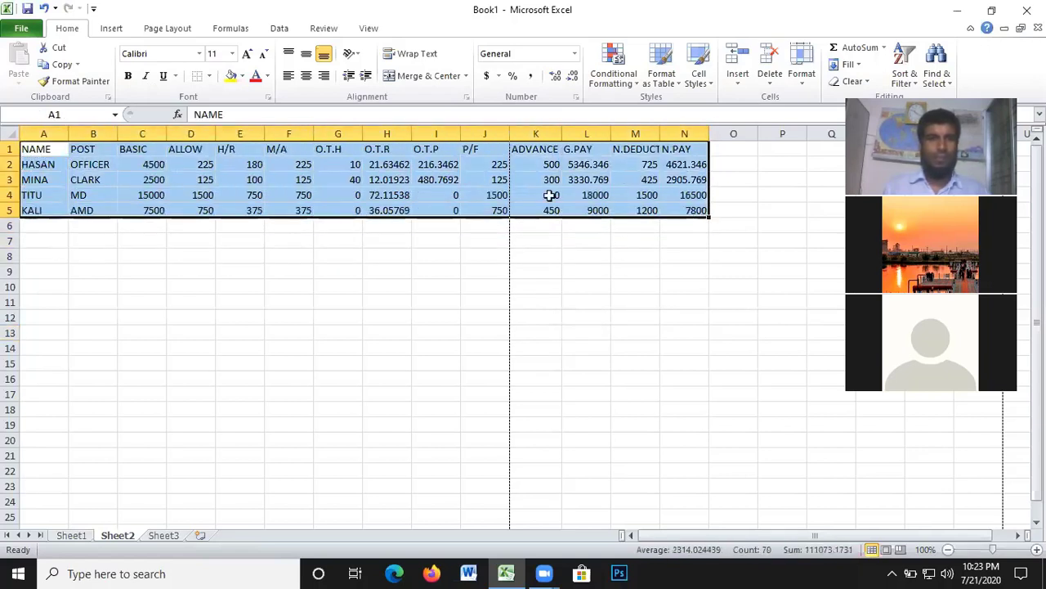
click(209, 76)
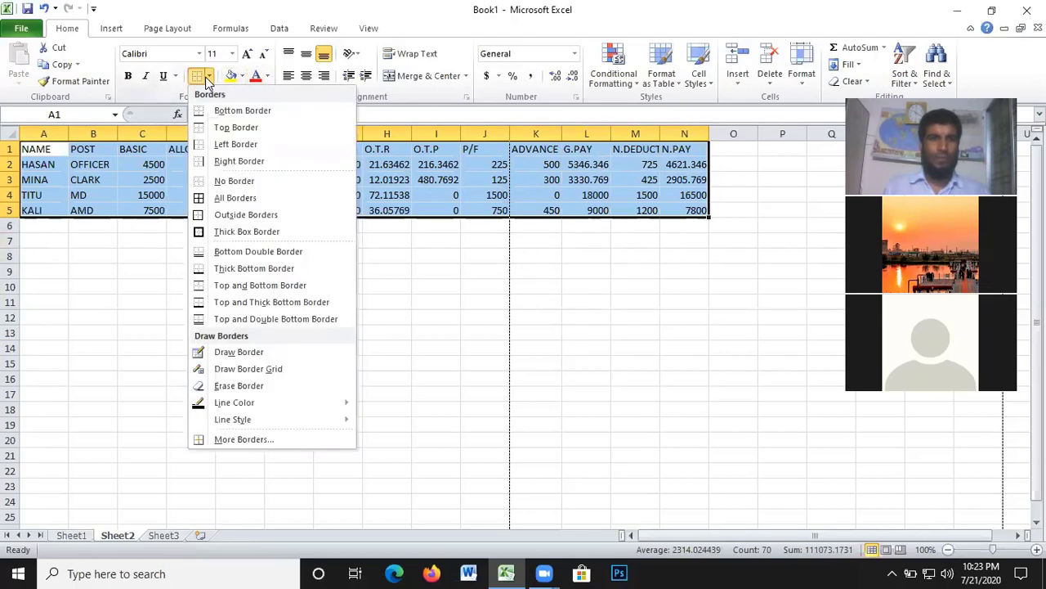
- Reapply All Borders to A1:N5 and check the print preview, which breaks after column J
click(236, 197)
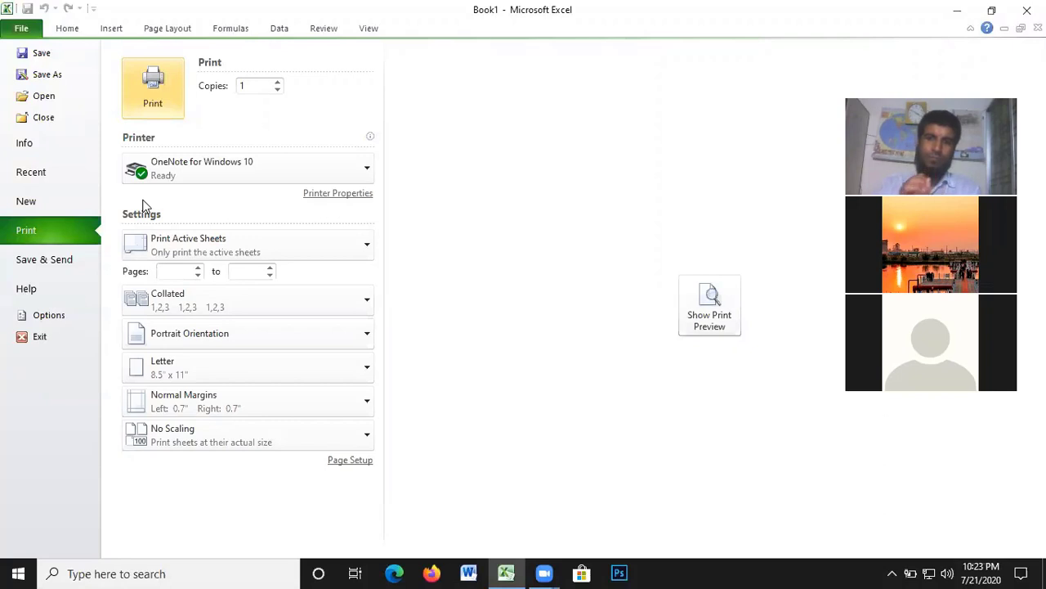
click(711, 305)
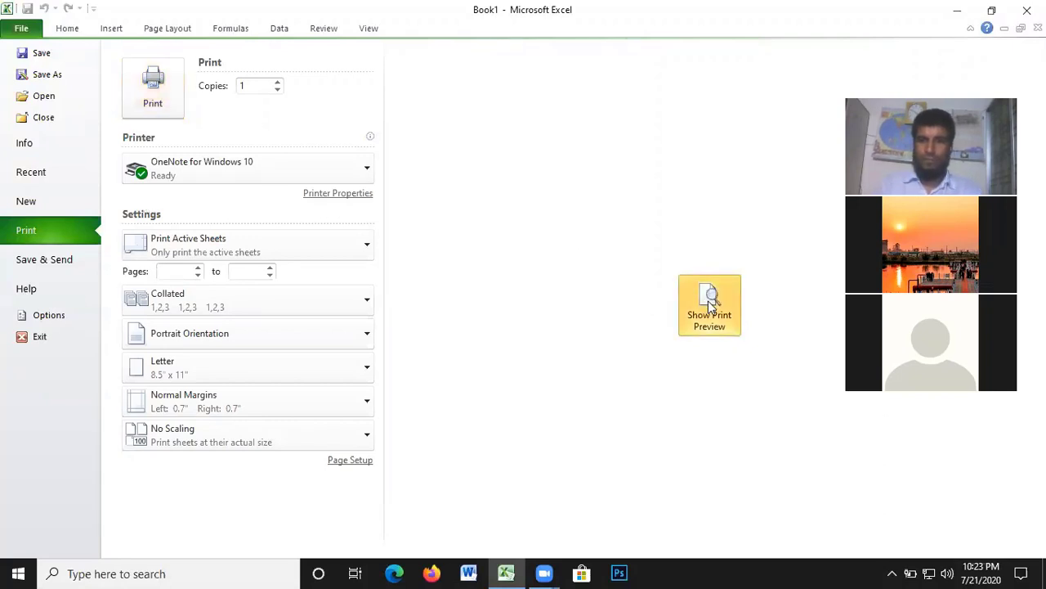
click(717, 322)
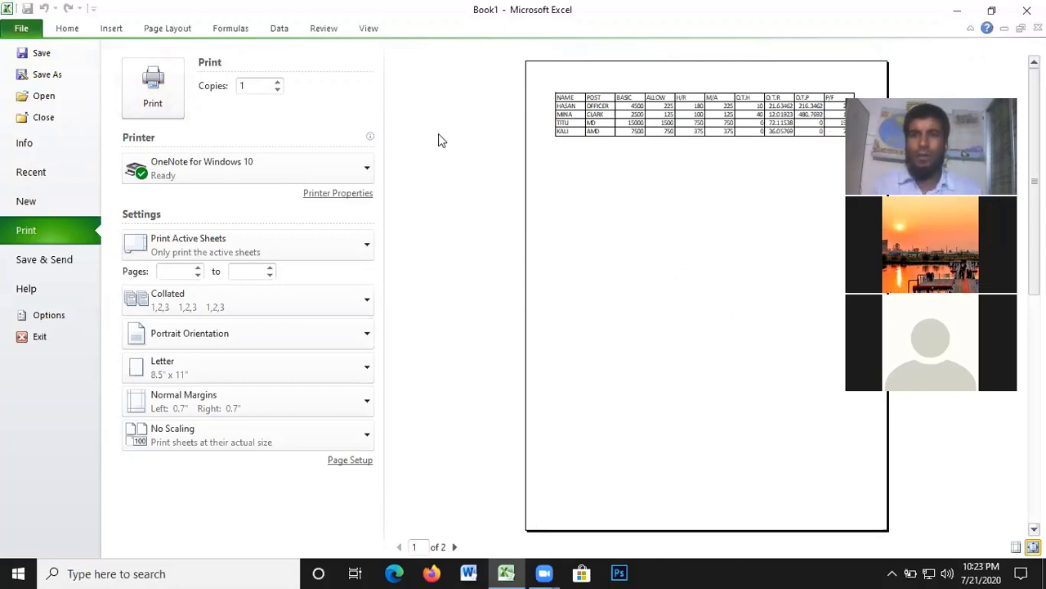
click(22, 31)
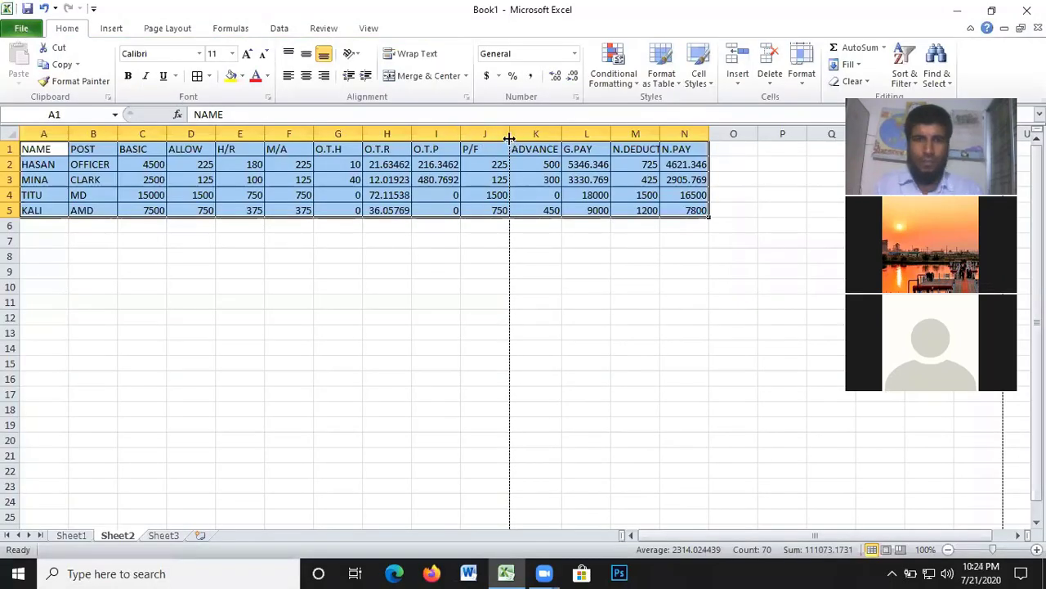
- Adjust the widths of columns J, I and H, then select the whole table A1:N5
drag(509, 134, 752, 134)
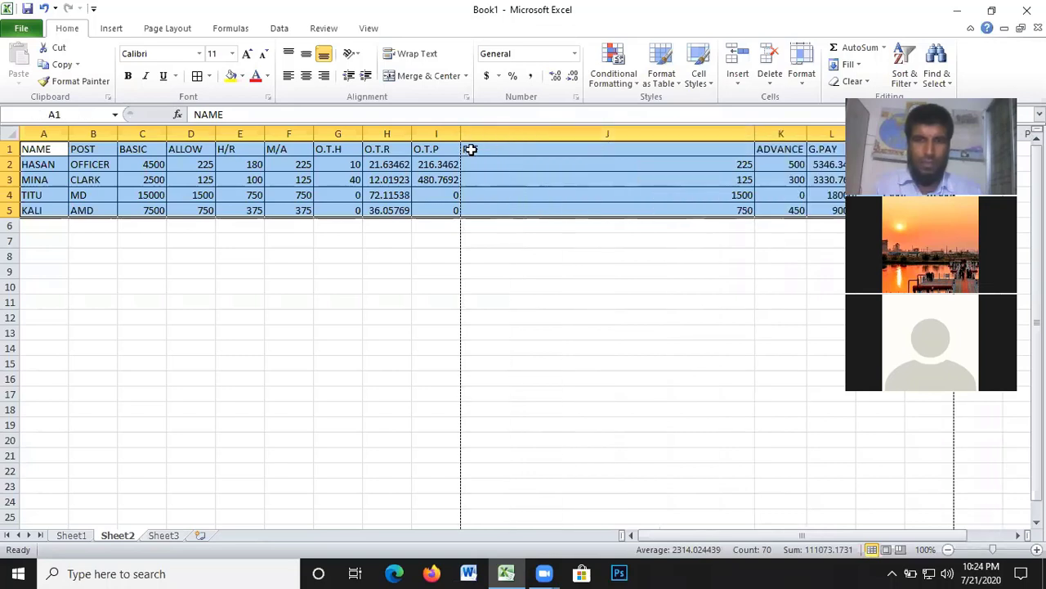
drag(461, 133, 694, 226)
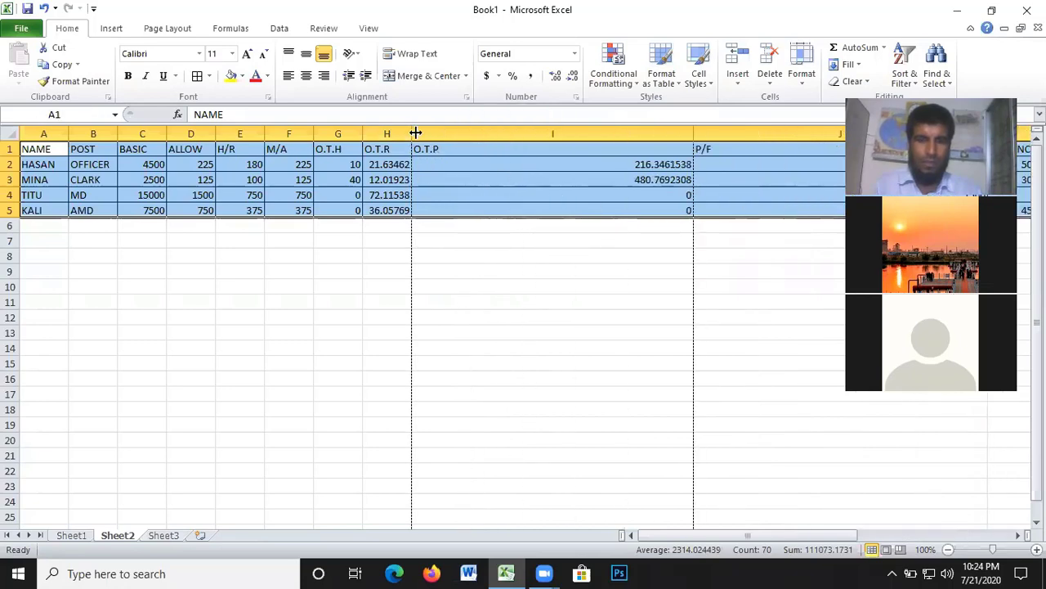
drag(411, 132, 523, 145)
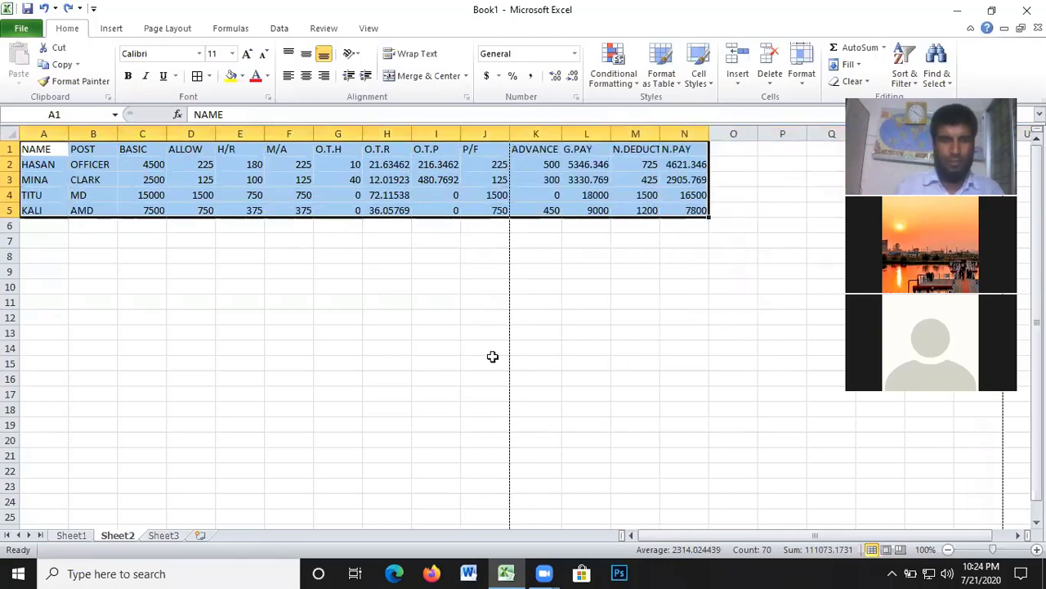
click(428, 345)
drag(29, 148, 676, 208)
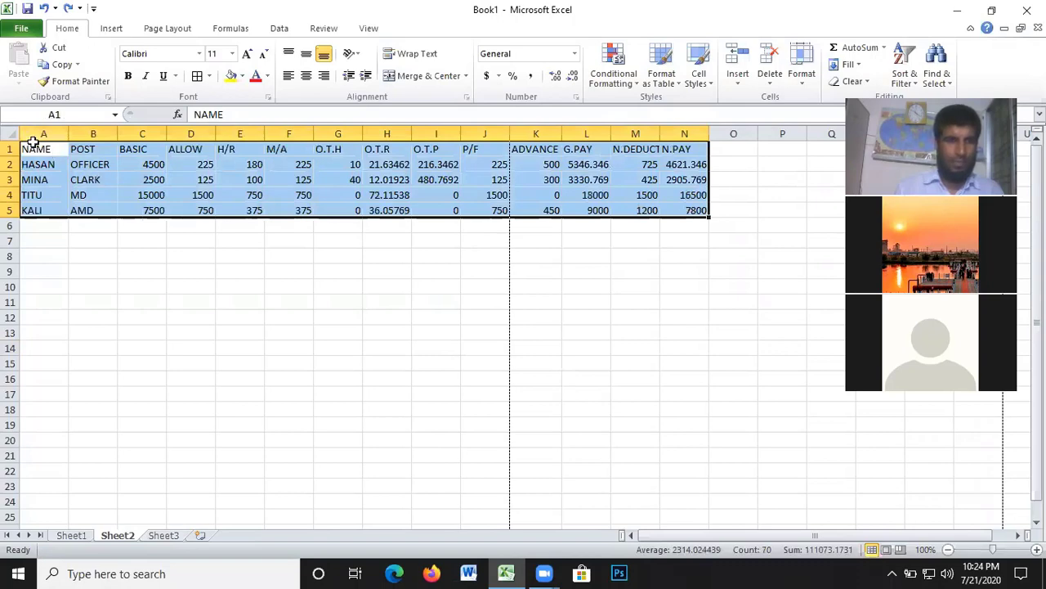
- Move the table first to D9, then so its headers start at K7
drag(31, 144, 188, 277)
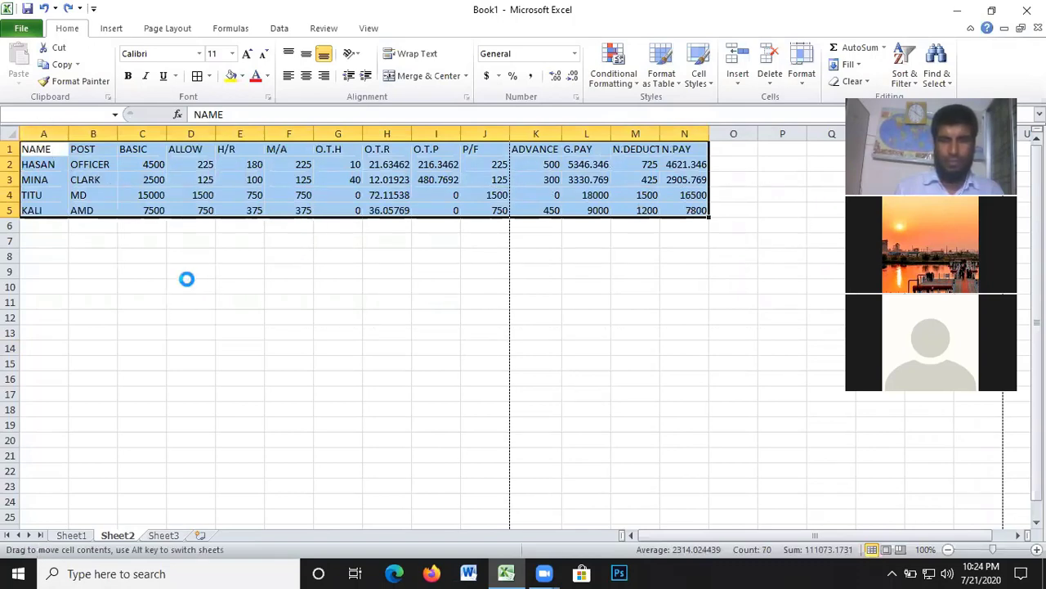
drag(188, 277, 187, 277)
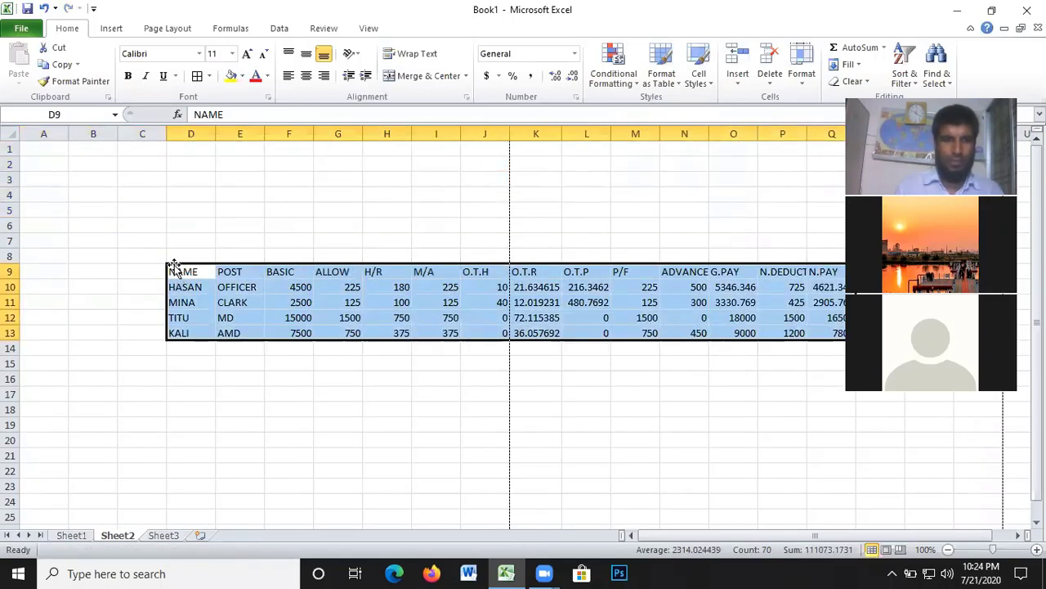
drag(174, 272, 527, 241)
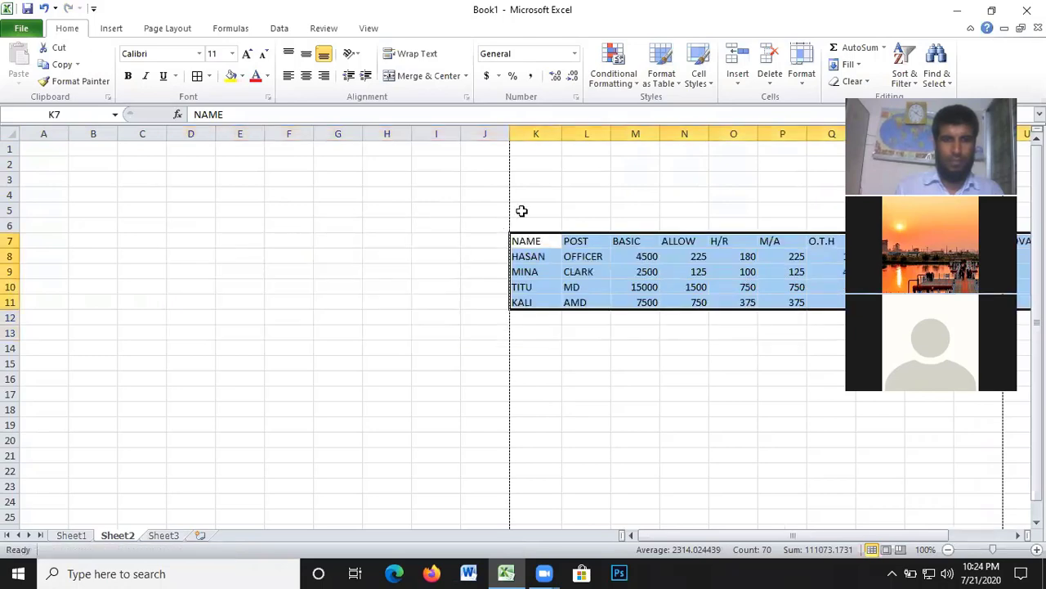
- Look over the moved table, narrow the columns left of K, and undo that change
click(511, 150)
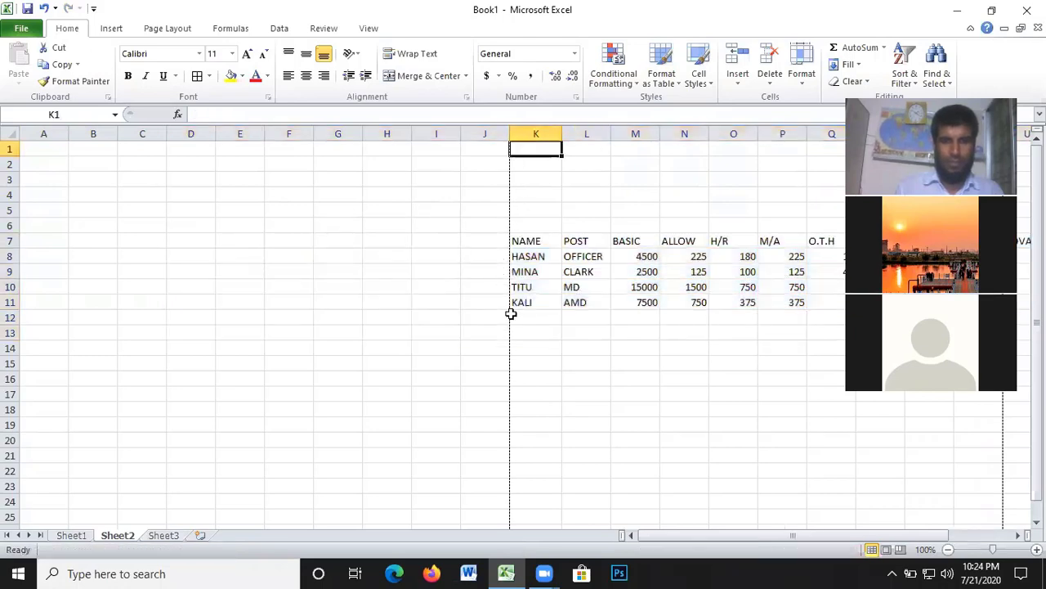
scroll(495, 455, down, 5)
scroll(594, 476, down, 5)
scroll(593, 476, down, 8)
scroll(591, 474, up, 3)
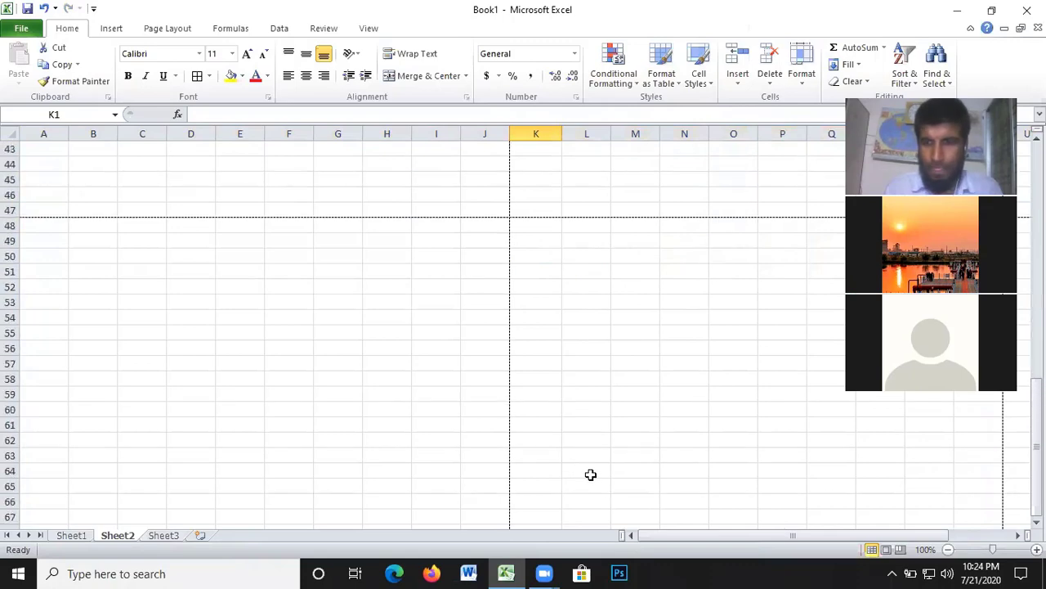
scroll(589, 471, up, 2)
scroll(582, 468, up, 4)
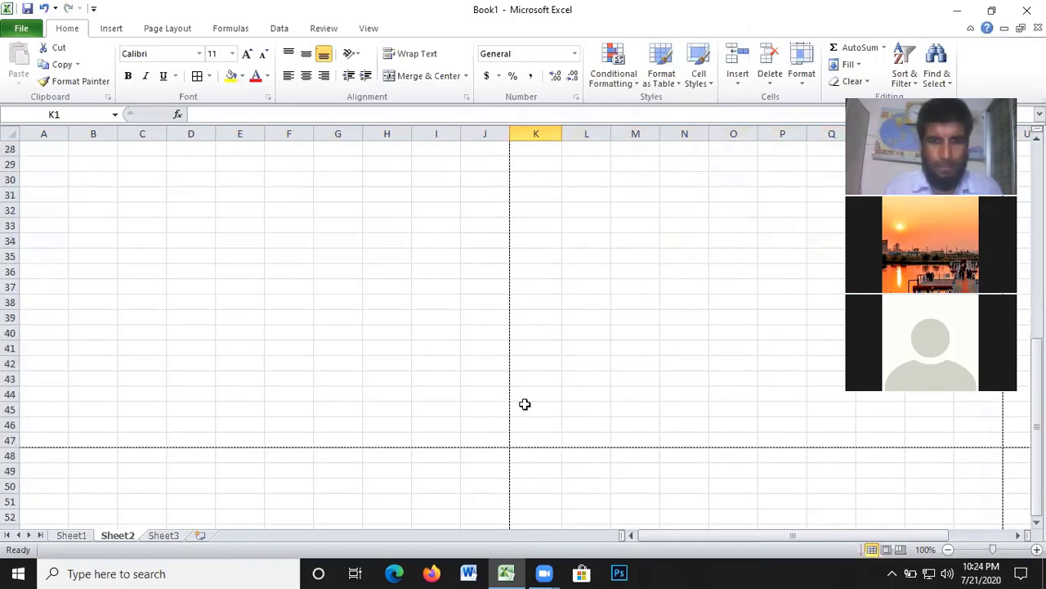
scroll(526, 404, up, 11)
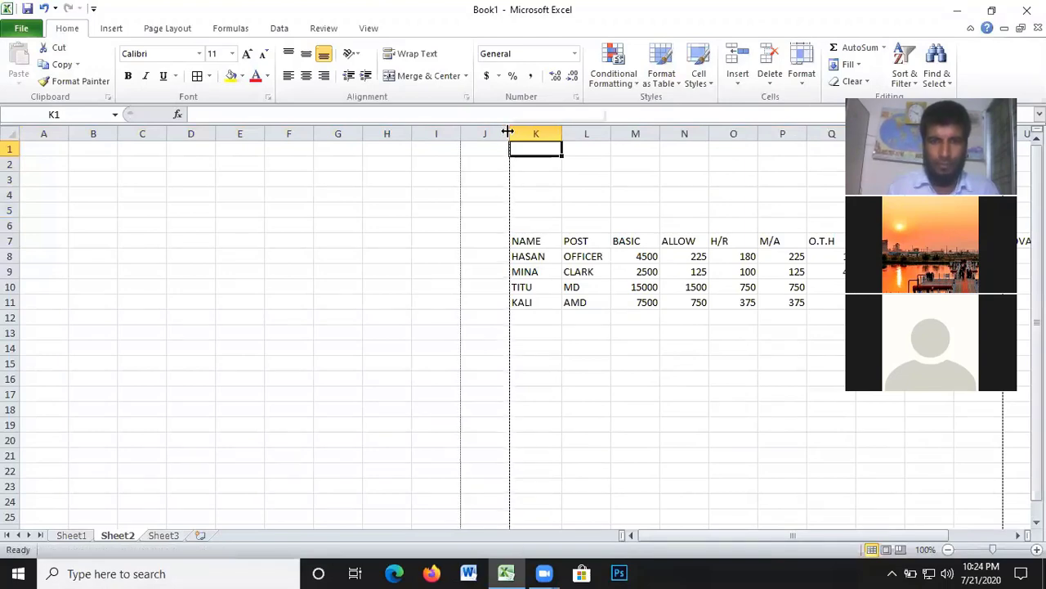
drag(510, 132, 401, 135)
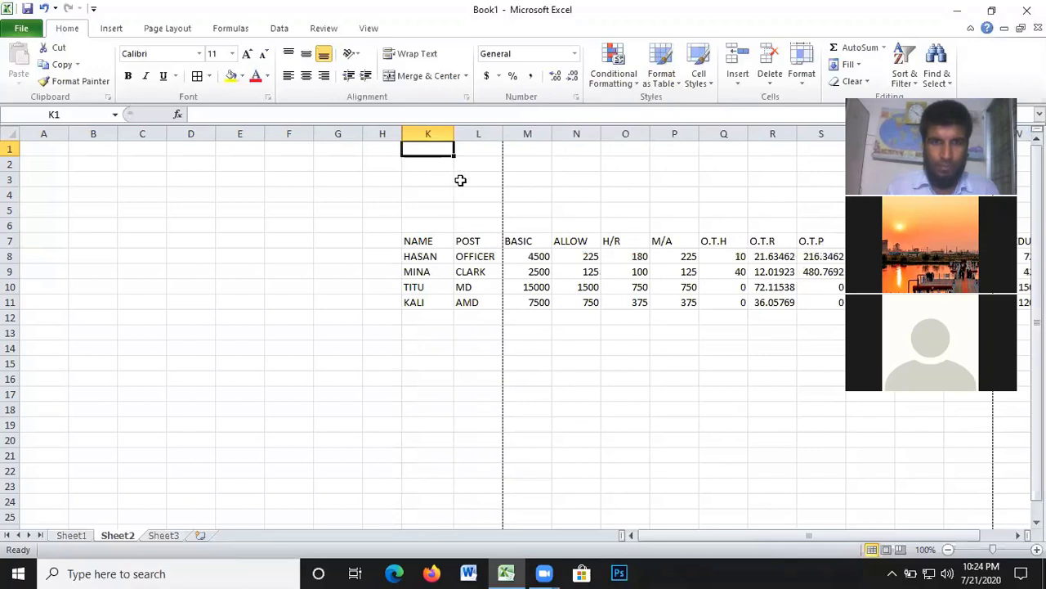
key(ctrl+z)
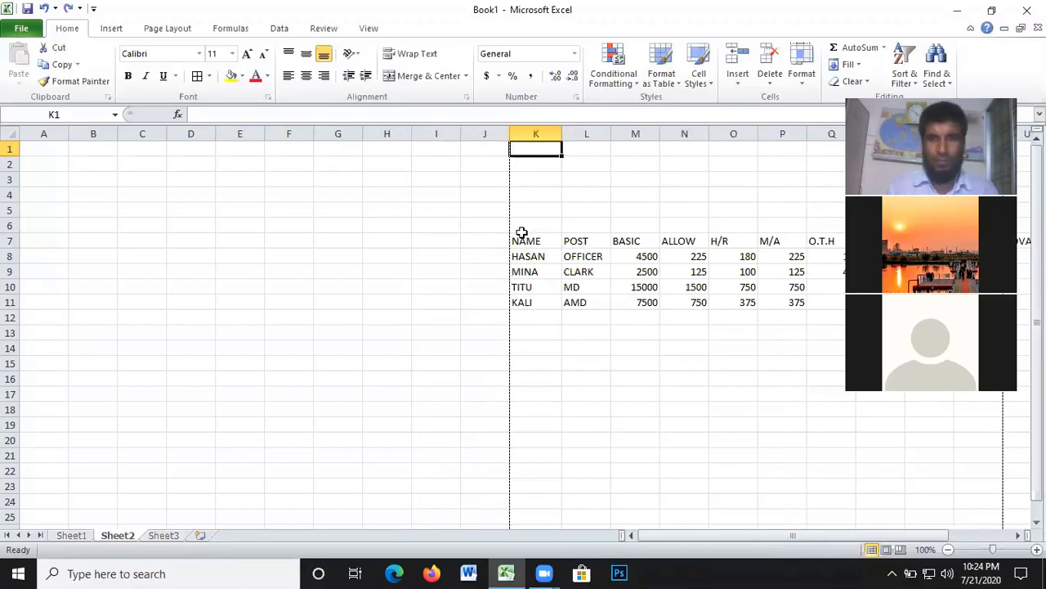
- Select K6:X11, the table plus its empty row above, and scroll right to N.PAY
mouse_move(520, 233)
mouse_down()
mouse_move(703, 303)
mouse_move(842, 288)
mouse_move(842, 303)
mouse_move(833, 289)
mouse_up()
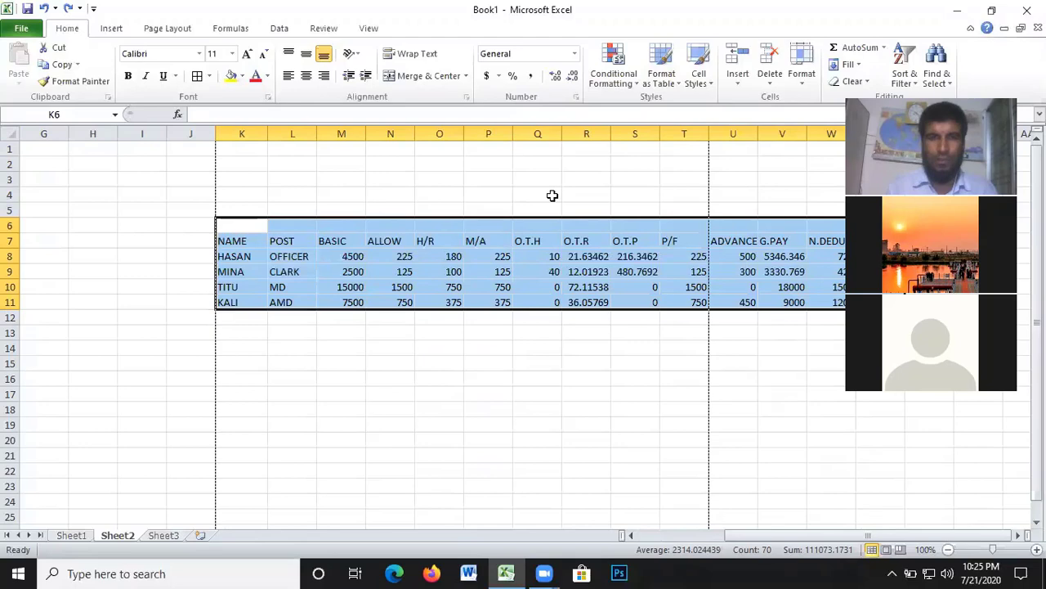
click(1018, 536)
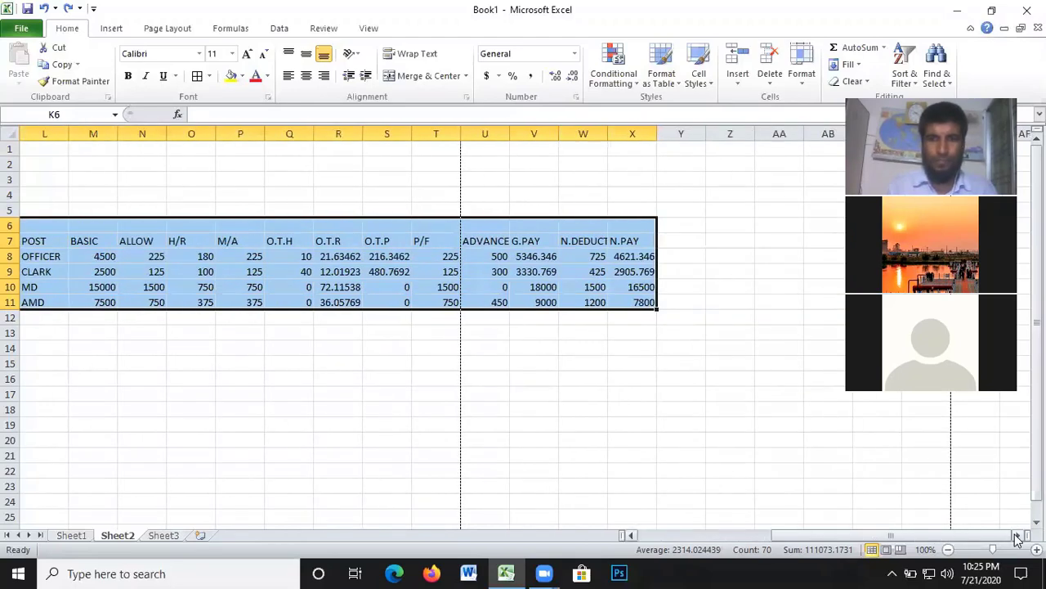
- Preview the relocated table's printout before and after a first Borders application
click(23, 31)
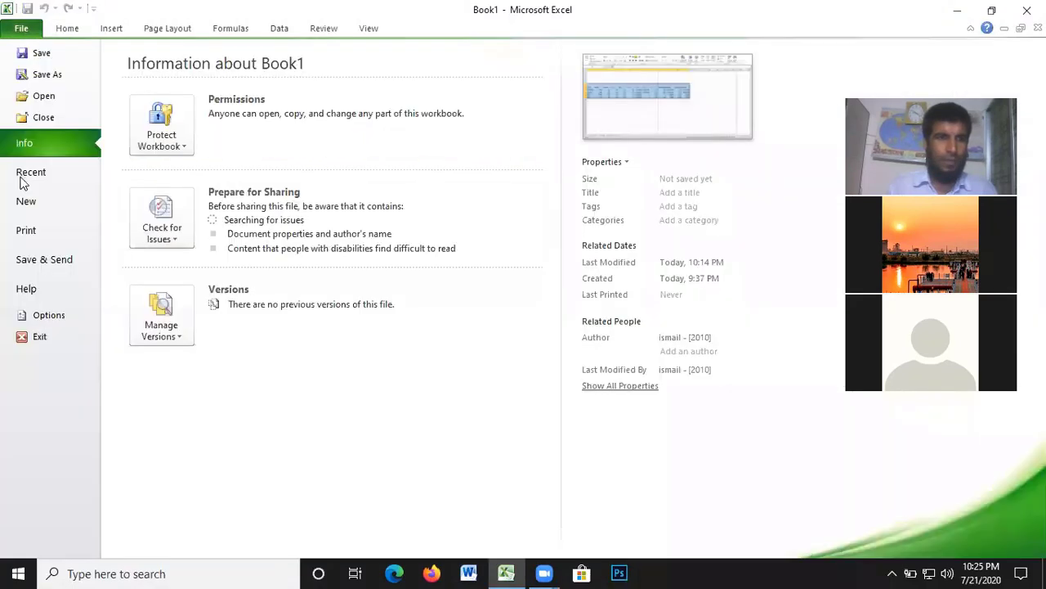
click(27, 231)
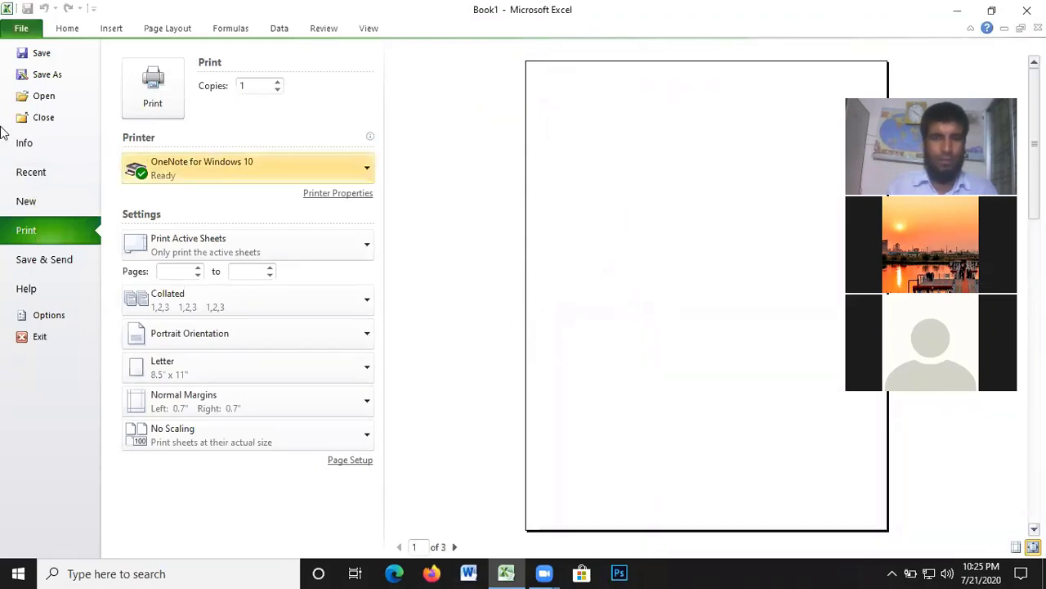
click(22, 30)
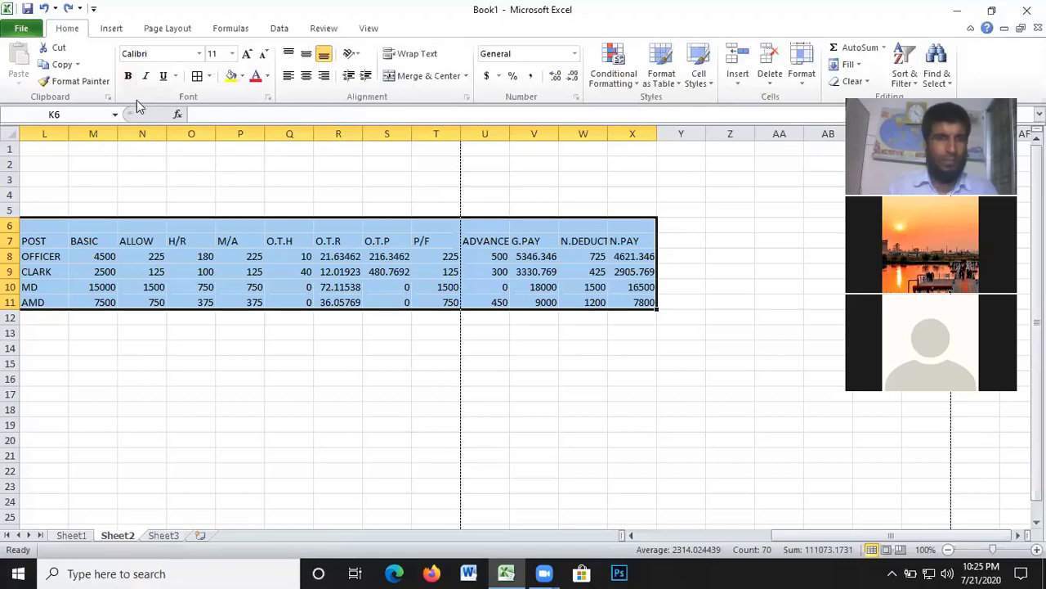
click(205, 75)
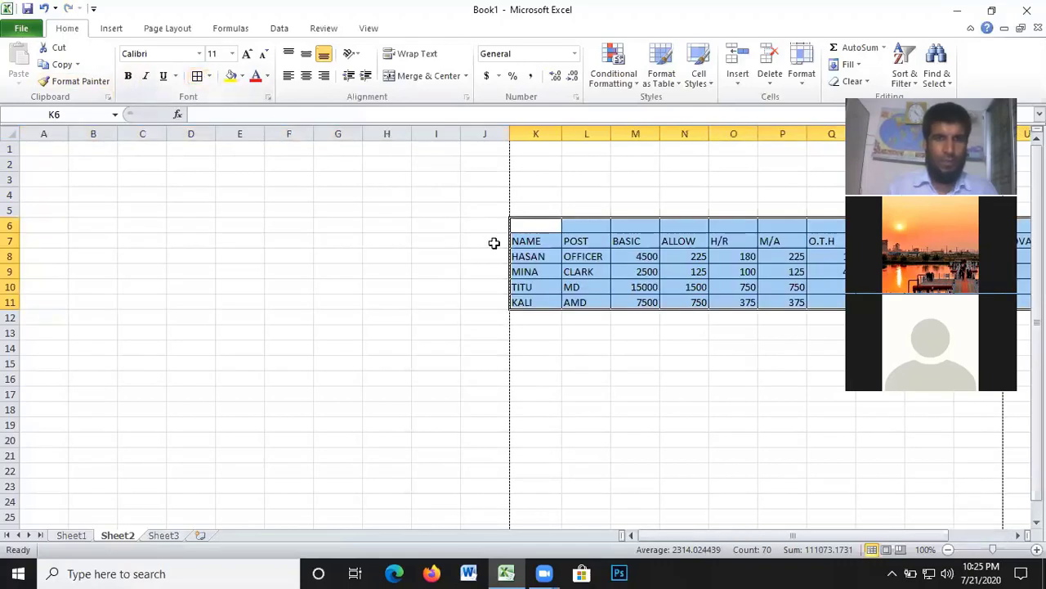
click(22, 28)
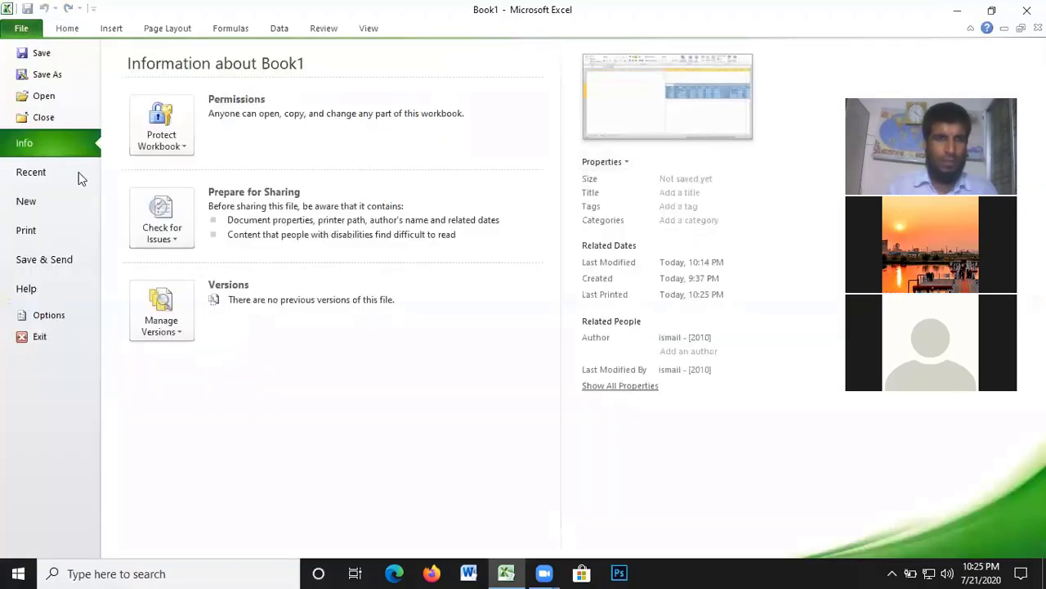
click(49, 228)
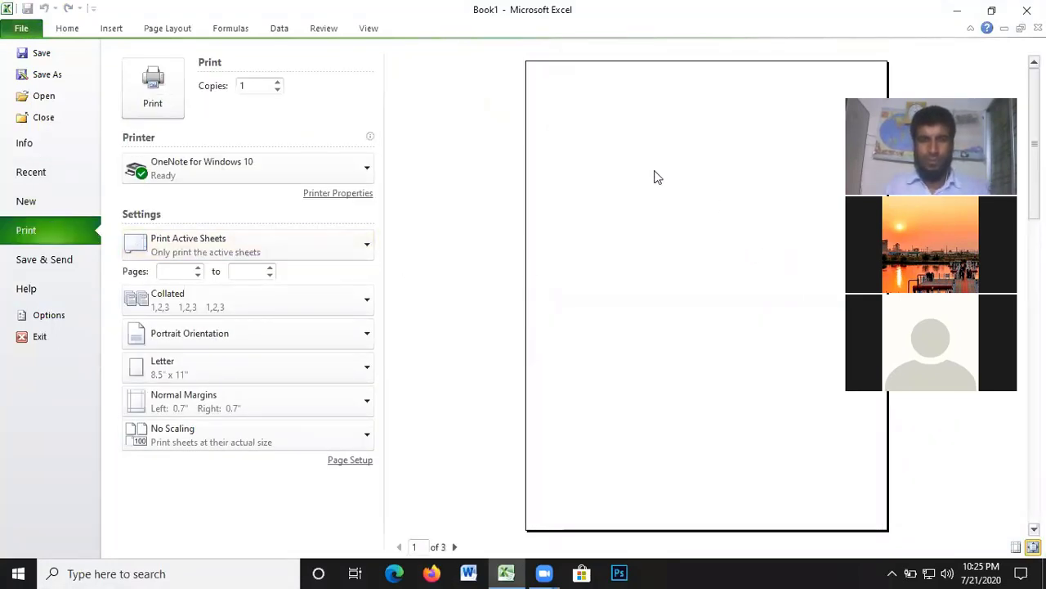
click(21, 30)
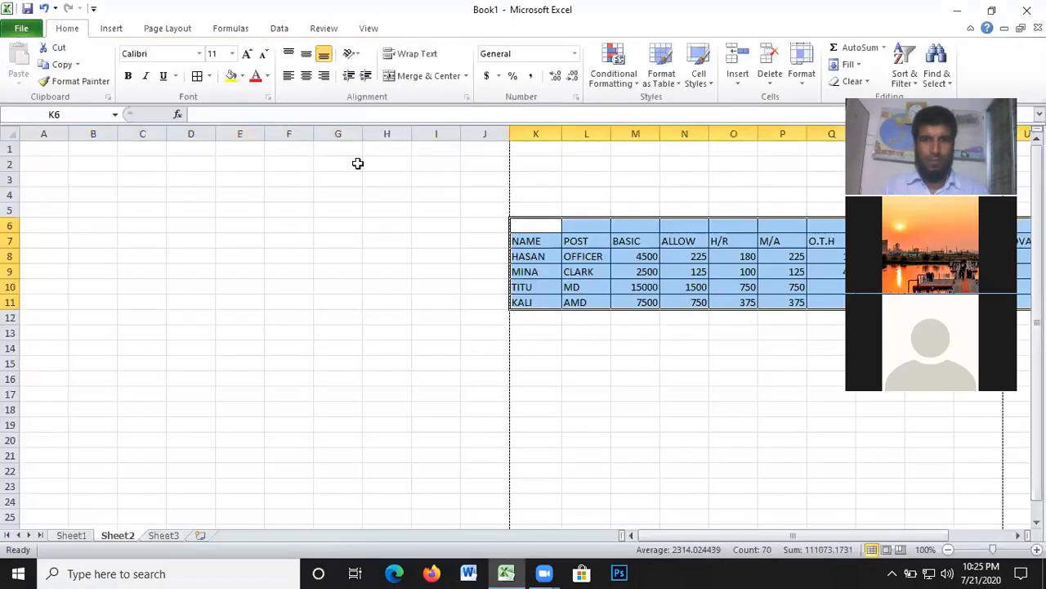
- Apply All Borders to K6:X11 and confirm the 3-page print preview
click(209, 76)
click(237, 198)
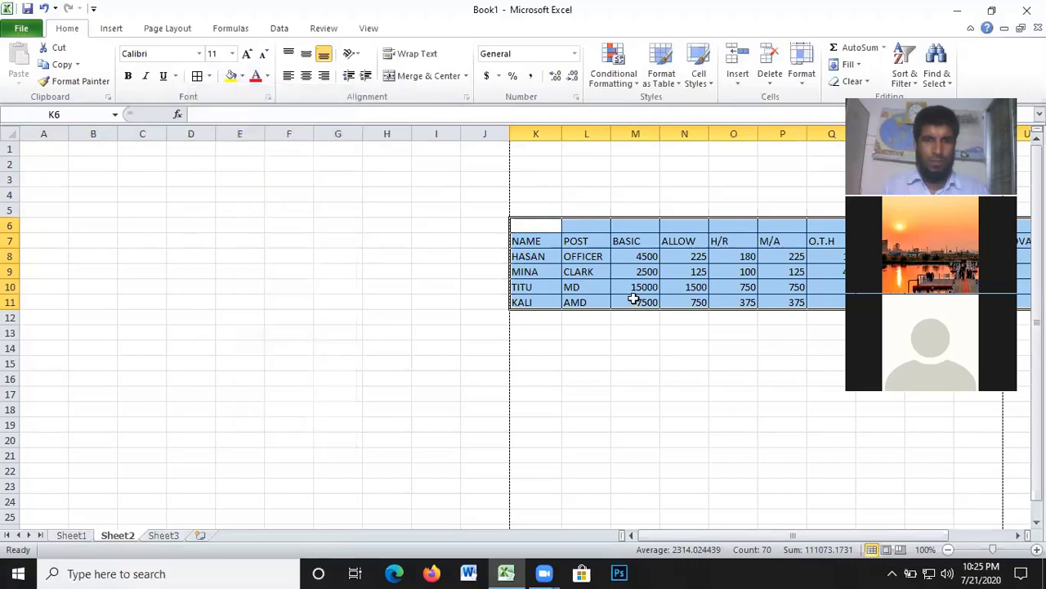
click(22, 29)
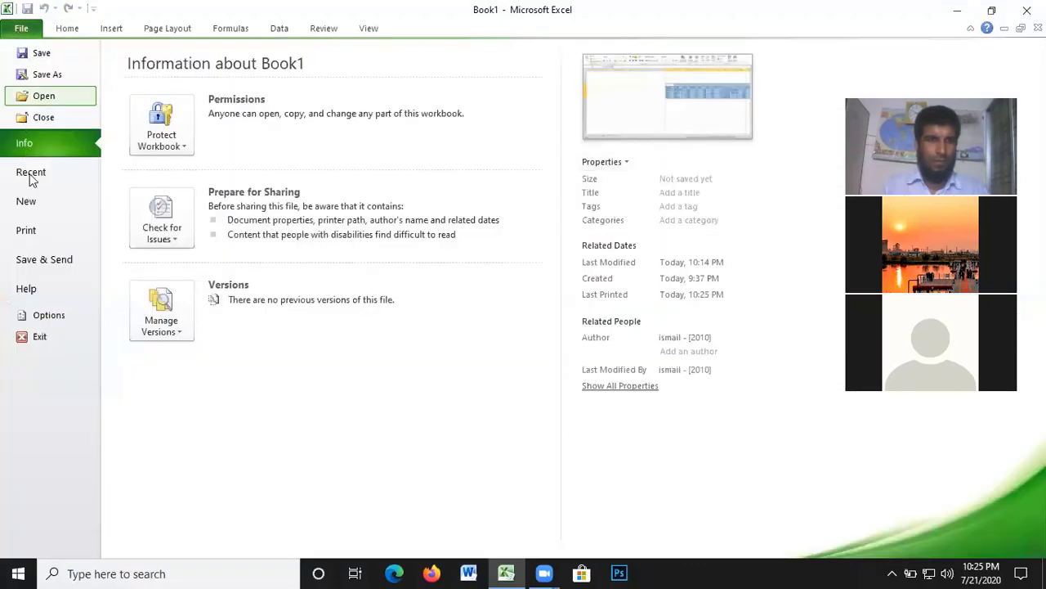
click(52, 233)
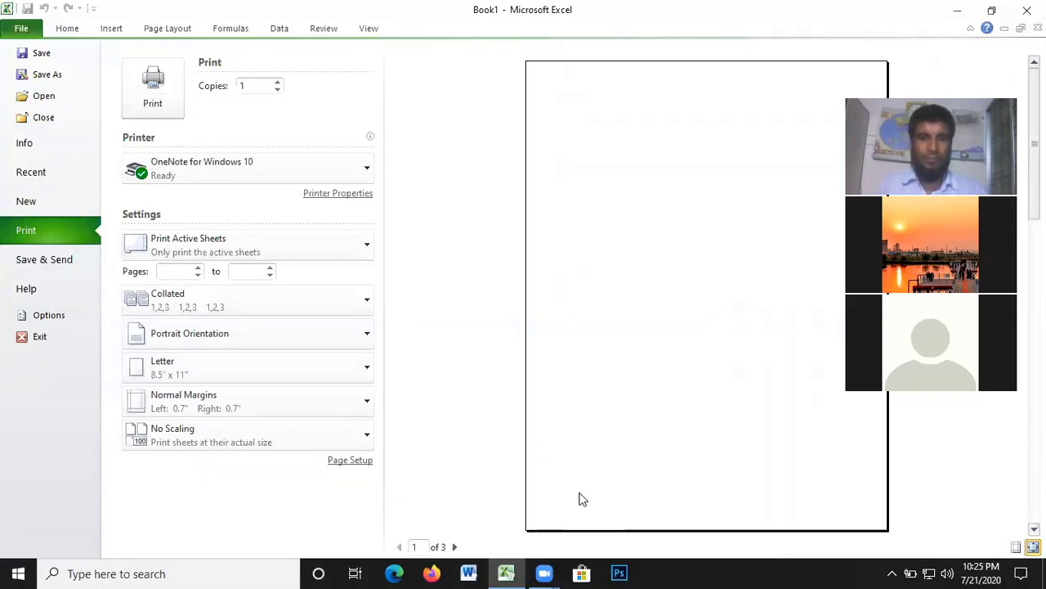
click(21, 31)
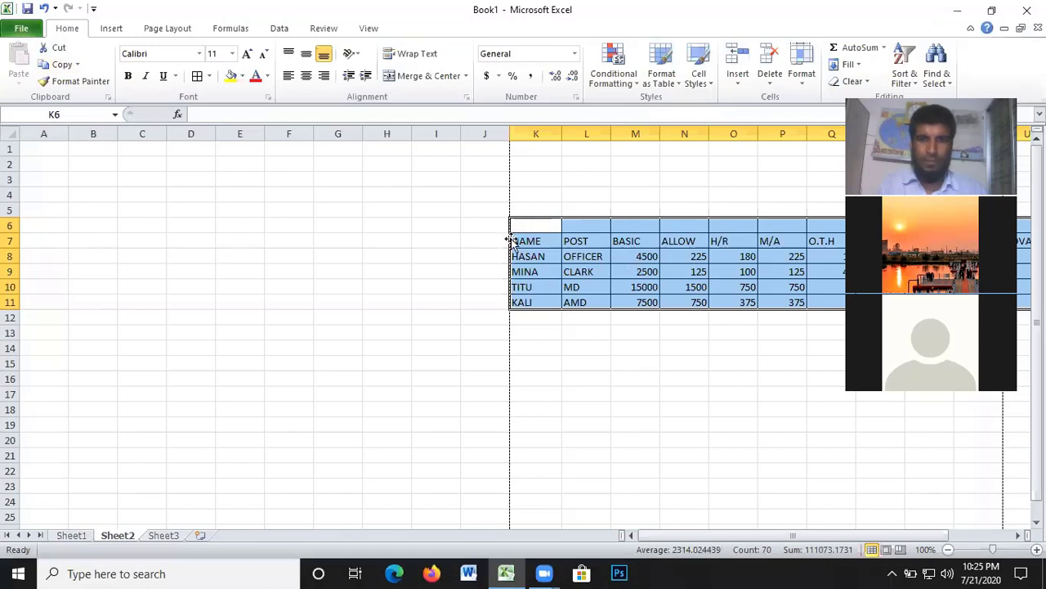
- Move the bordered table back to start at A7, undoing a column J widening
drag(506, 232, 17, 260)
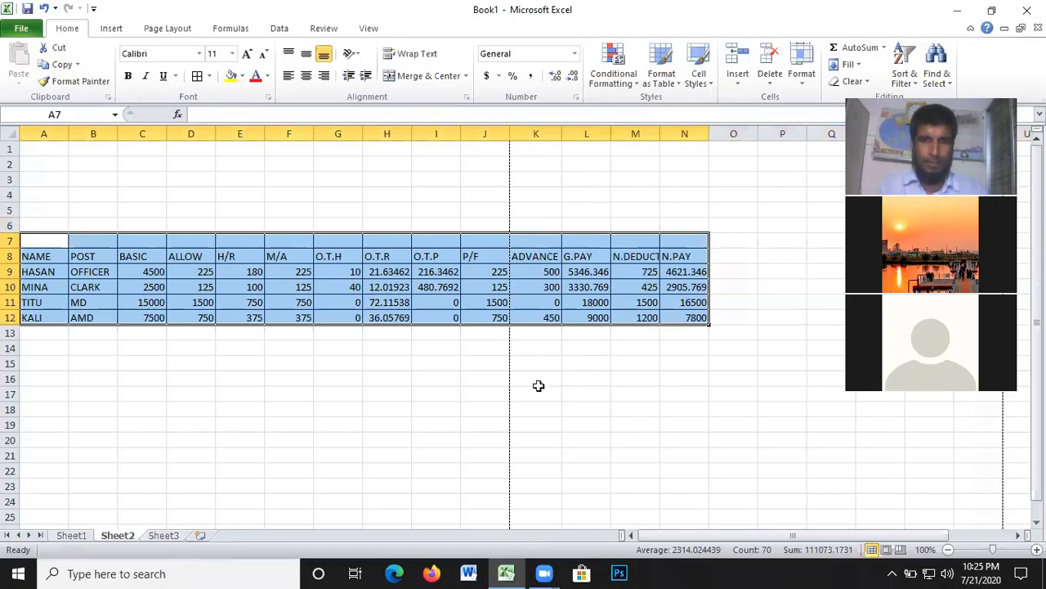
drag(510, 133, 717, 156)
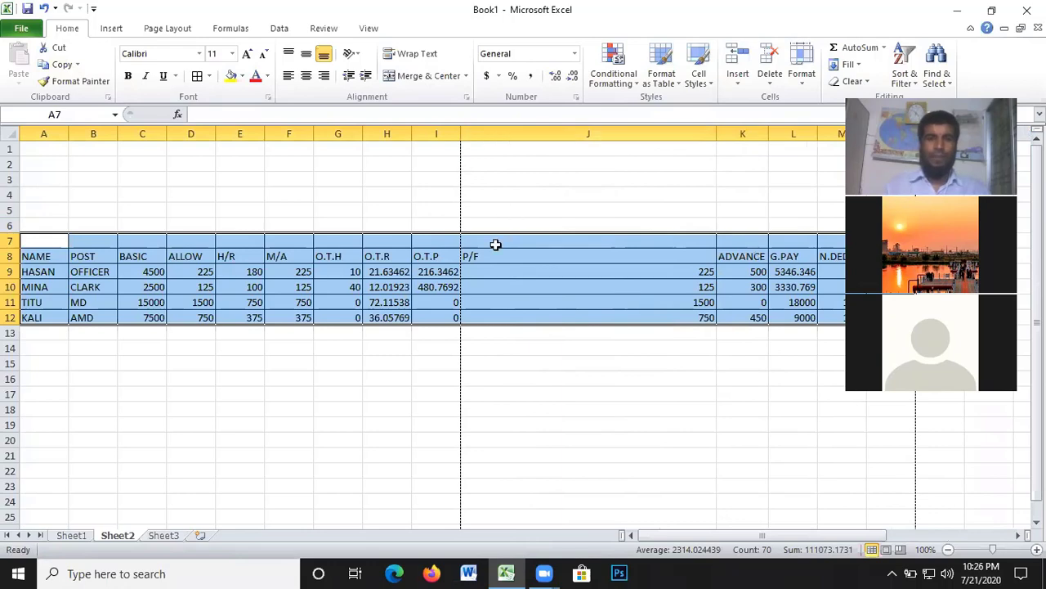
key(ctrl+z)
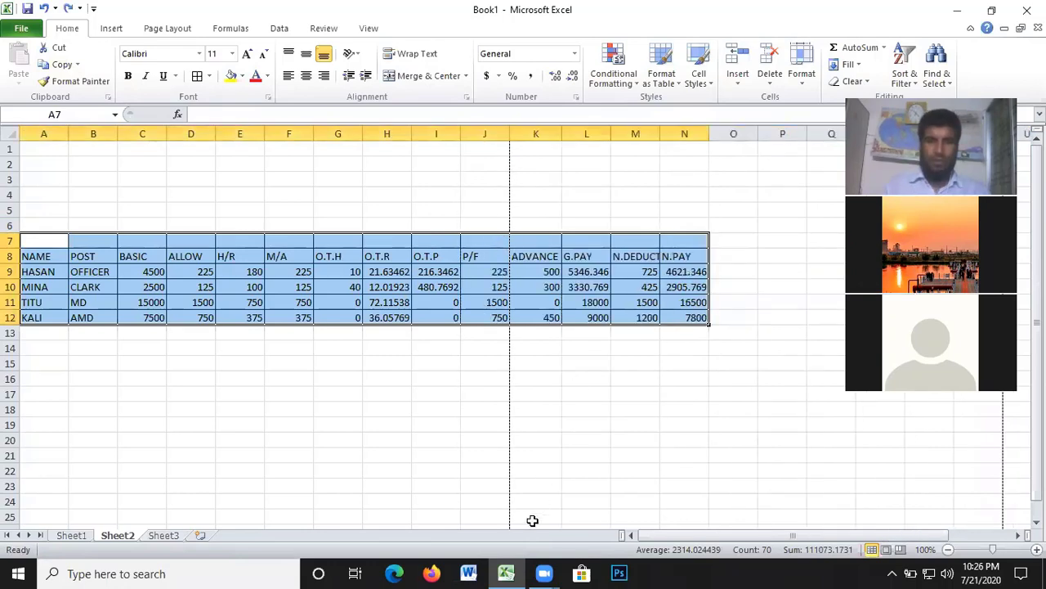